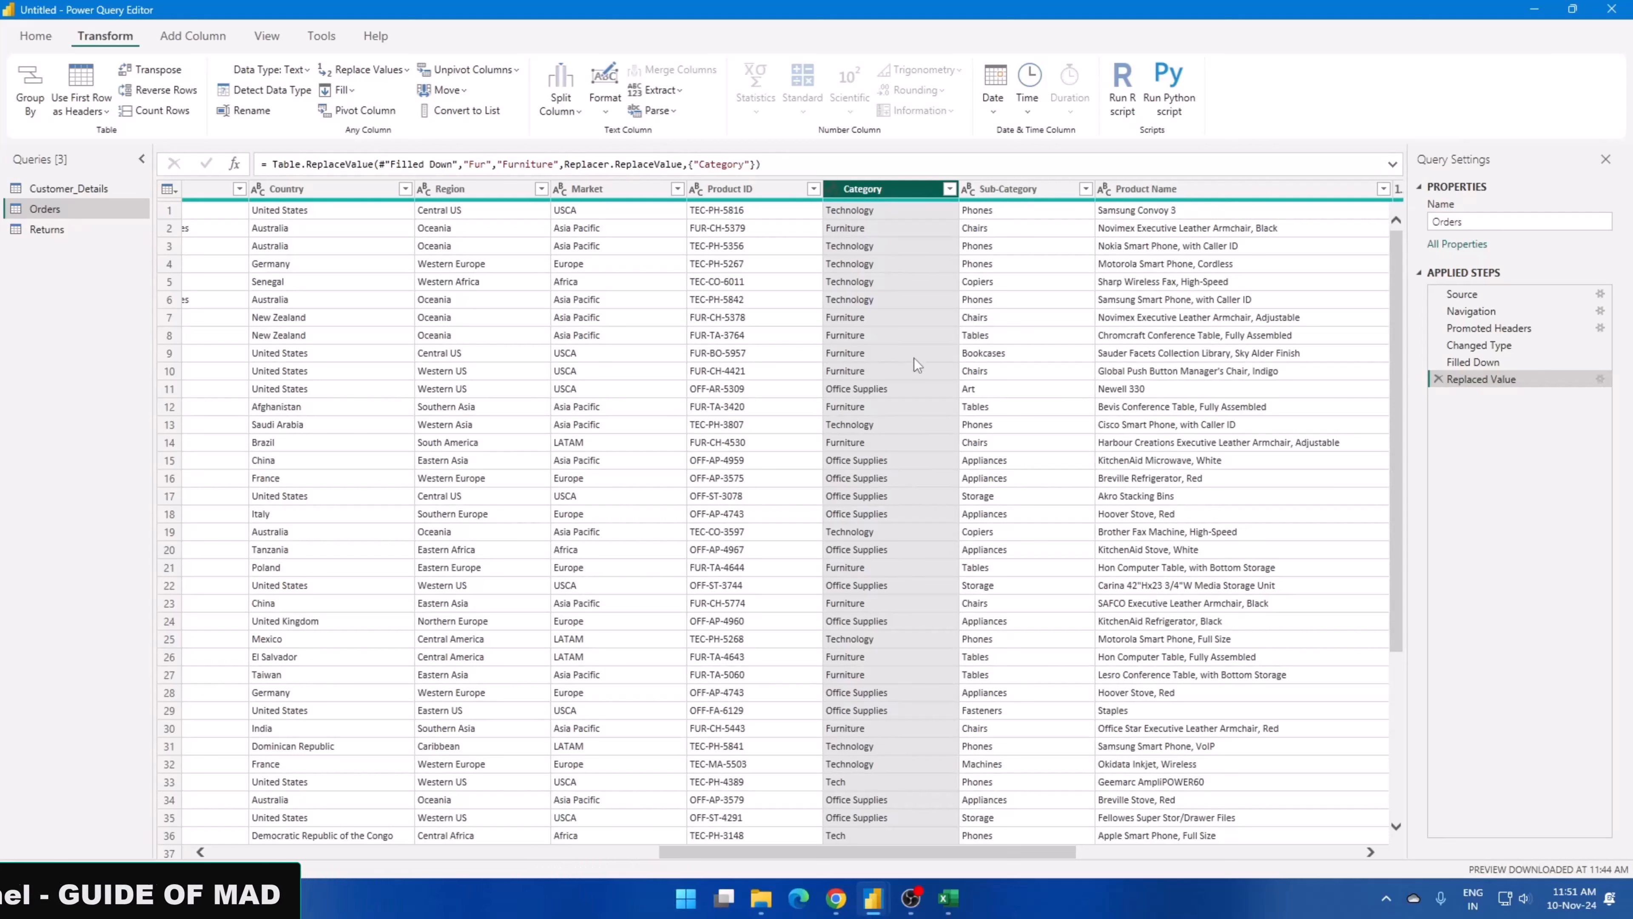
Replace Tech with Technology in the Orders query's Category column, matching entire cell contents.
right_click(888, 191)
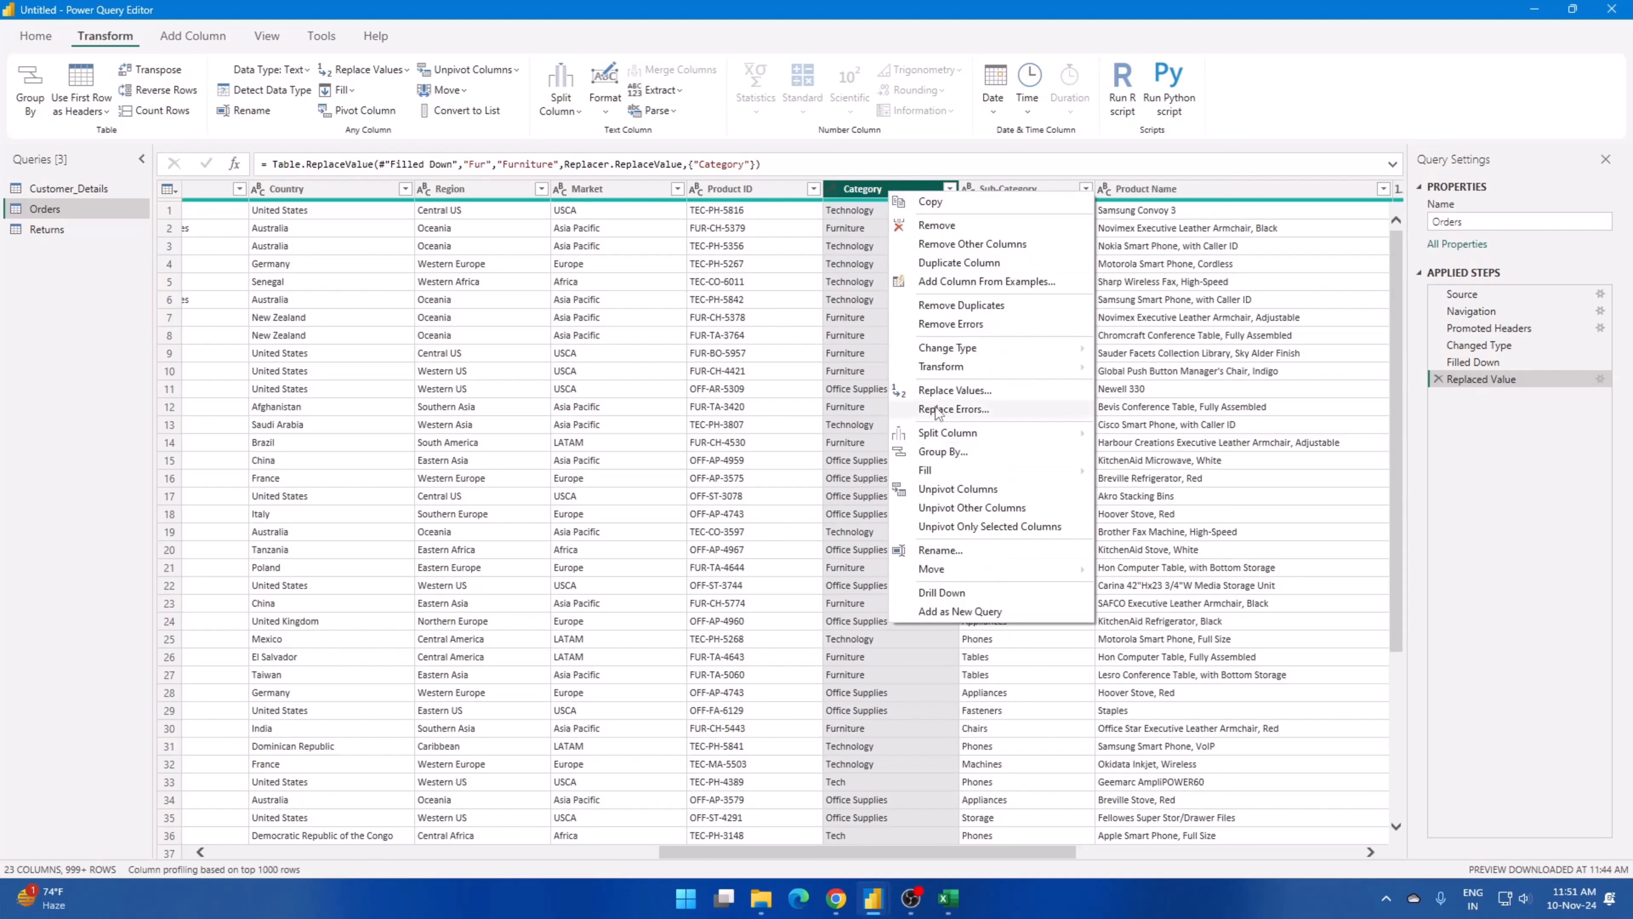
left_click(945, 390)
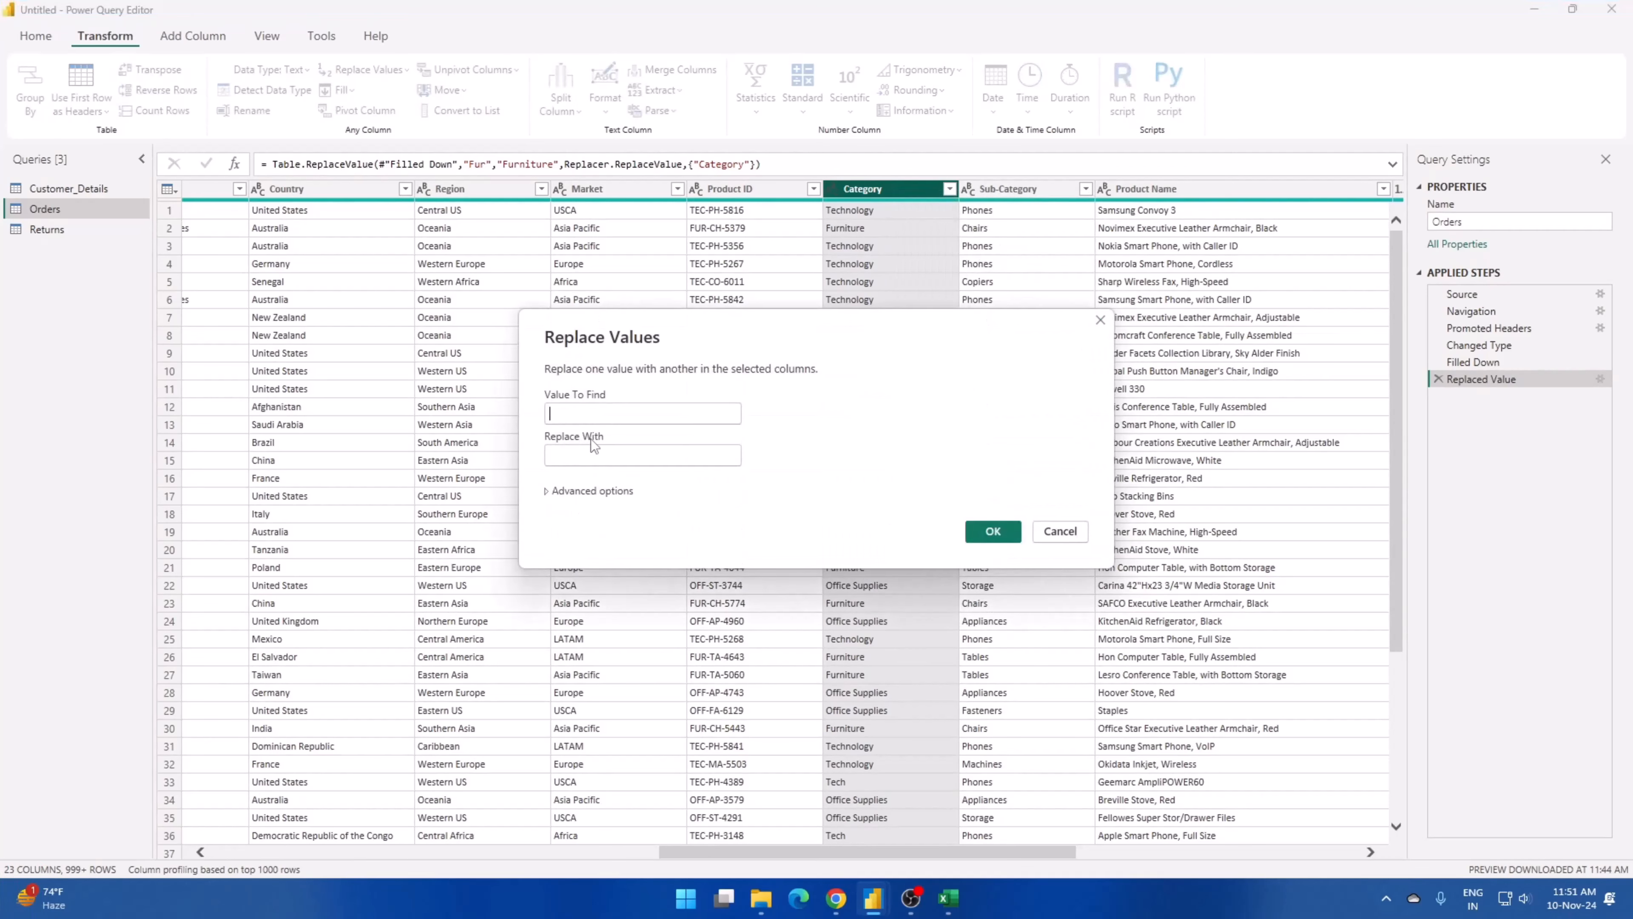
type("Tech")
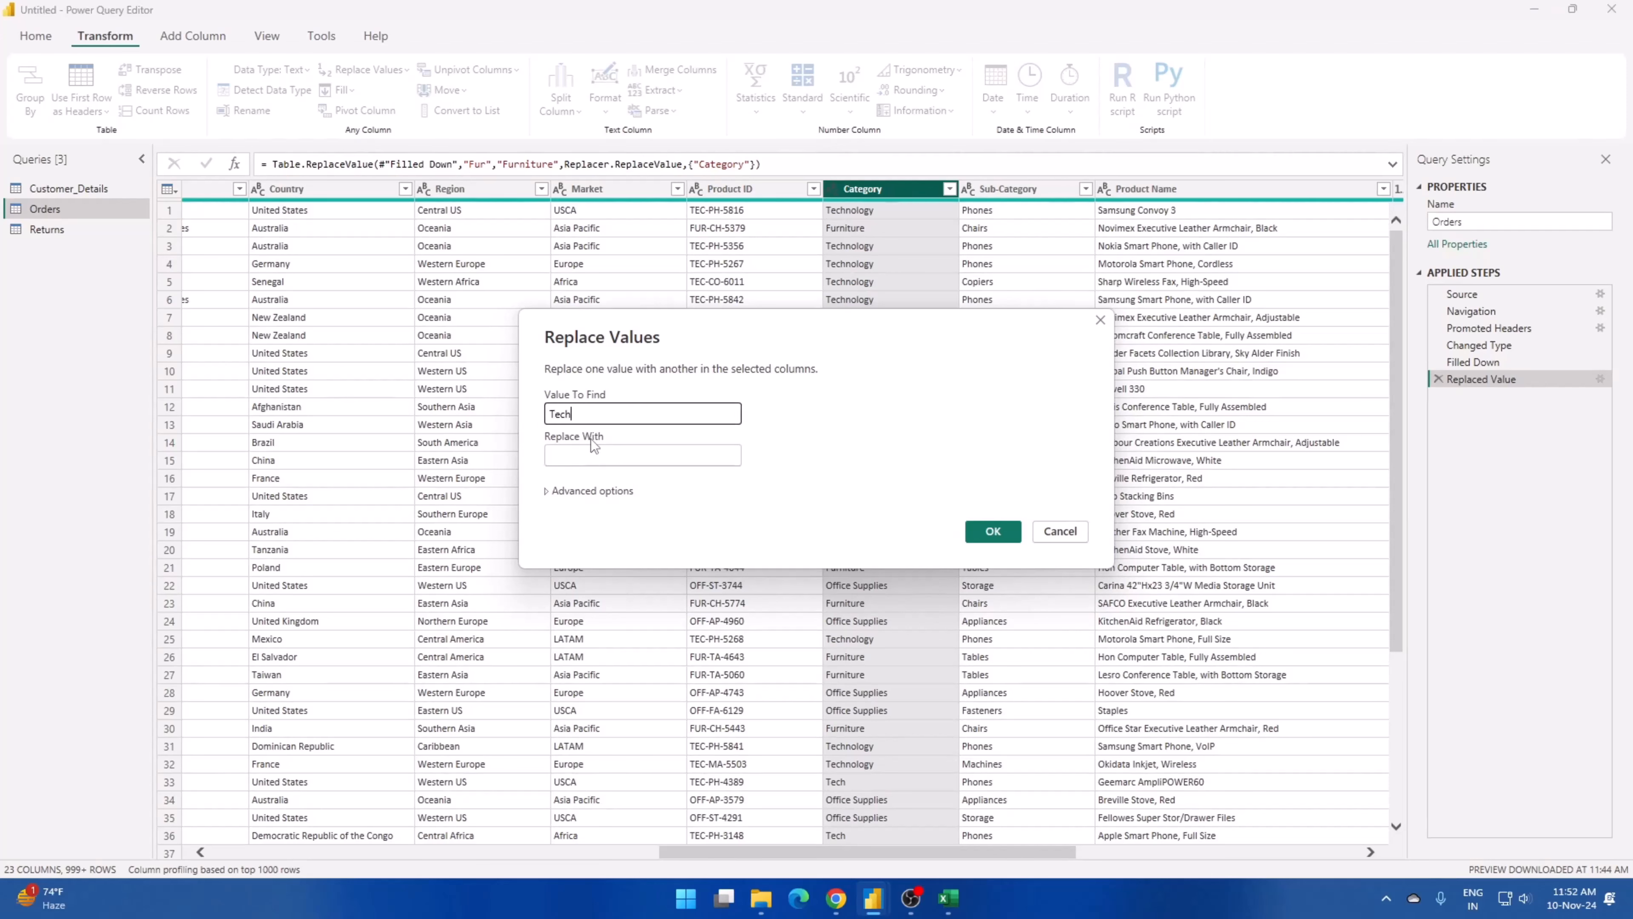
key("Tab")
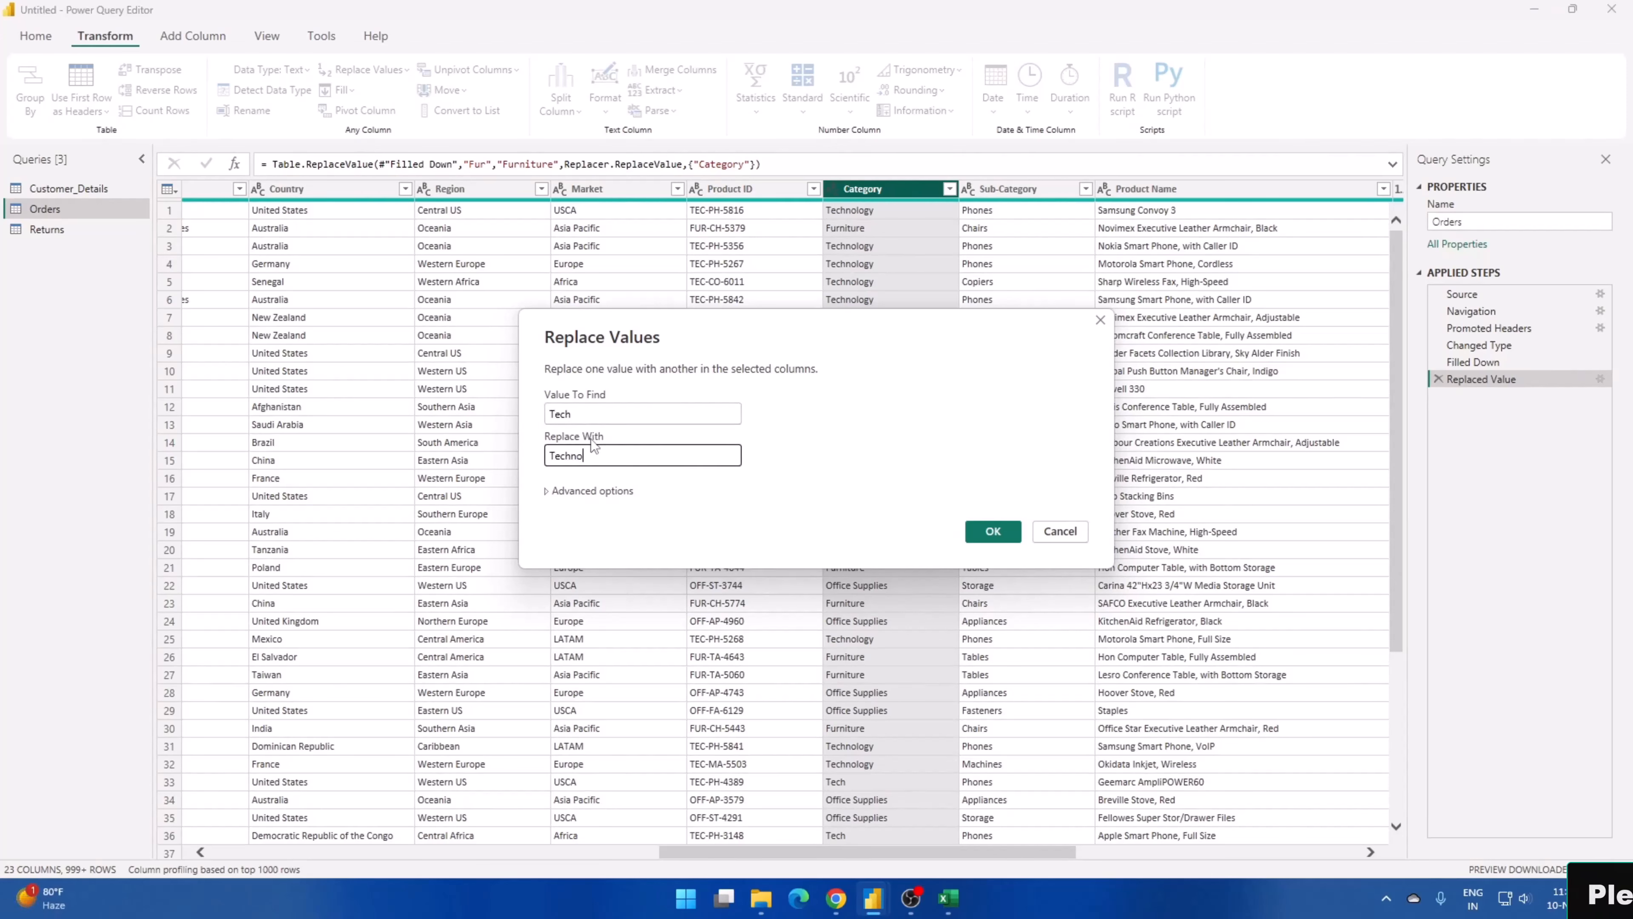
type("Technology")
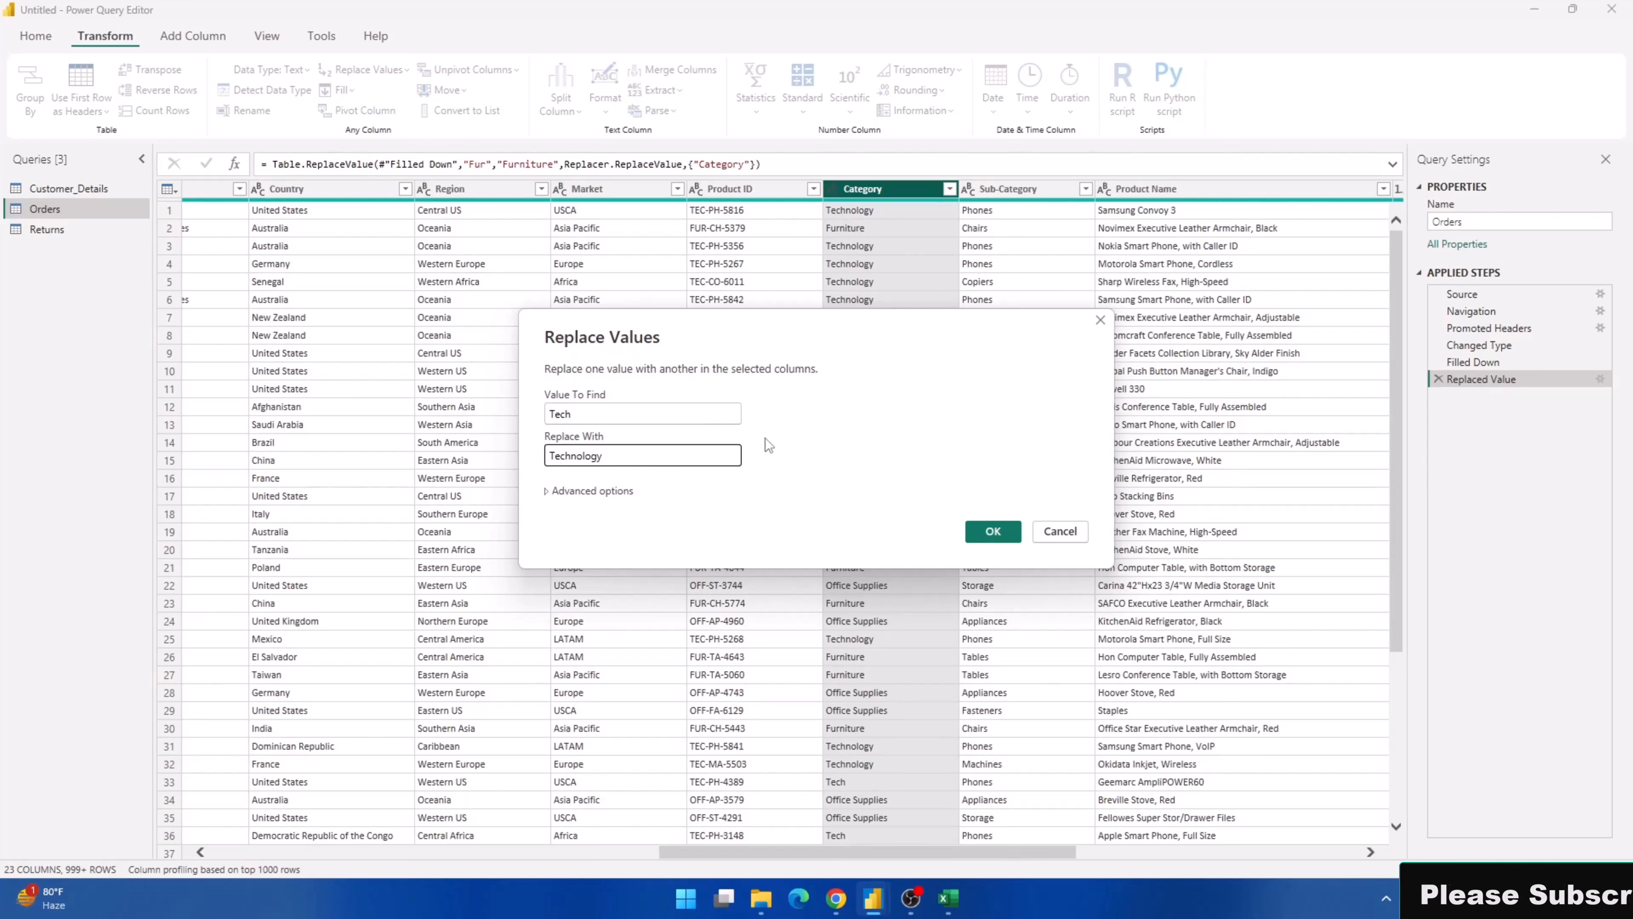
left_click(580, 493)
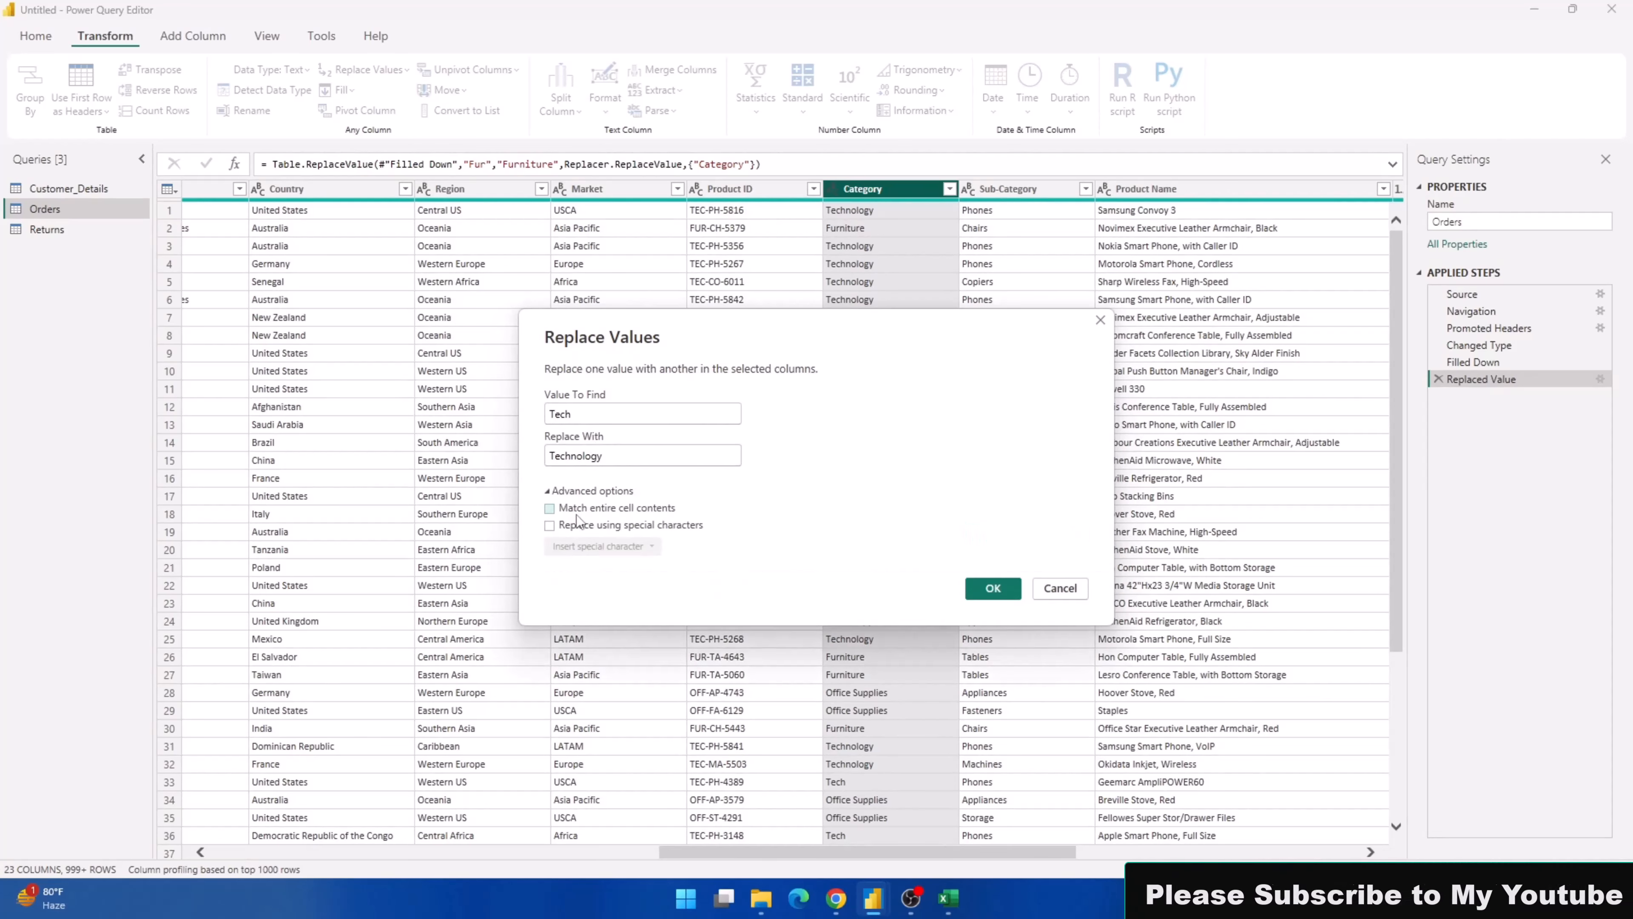
left_click(579, 508)
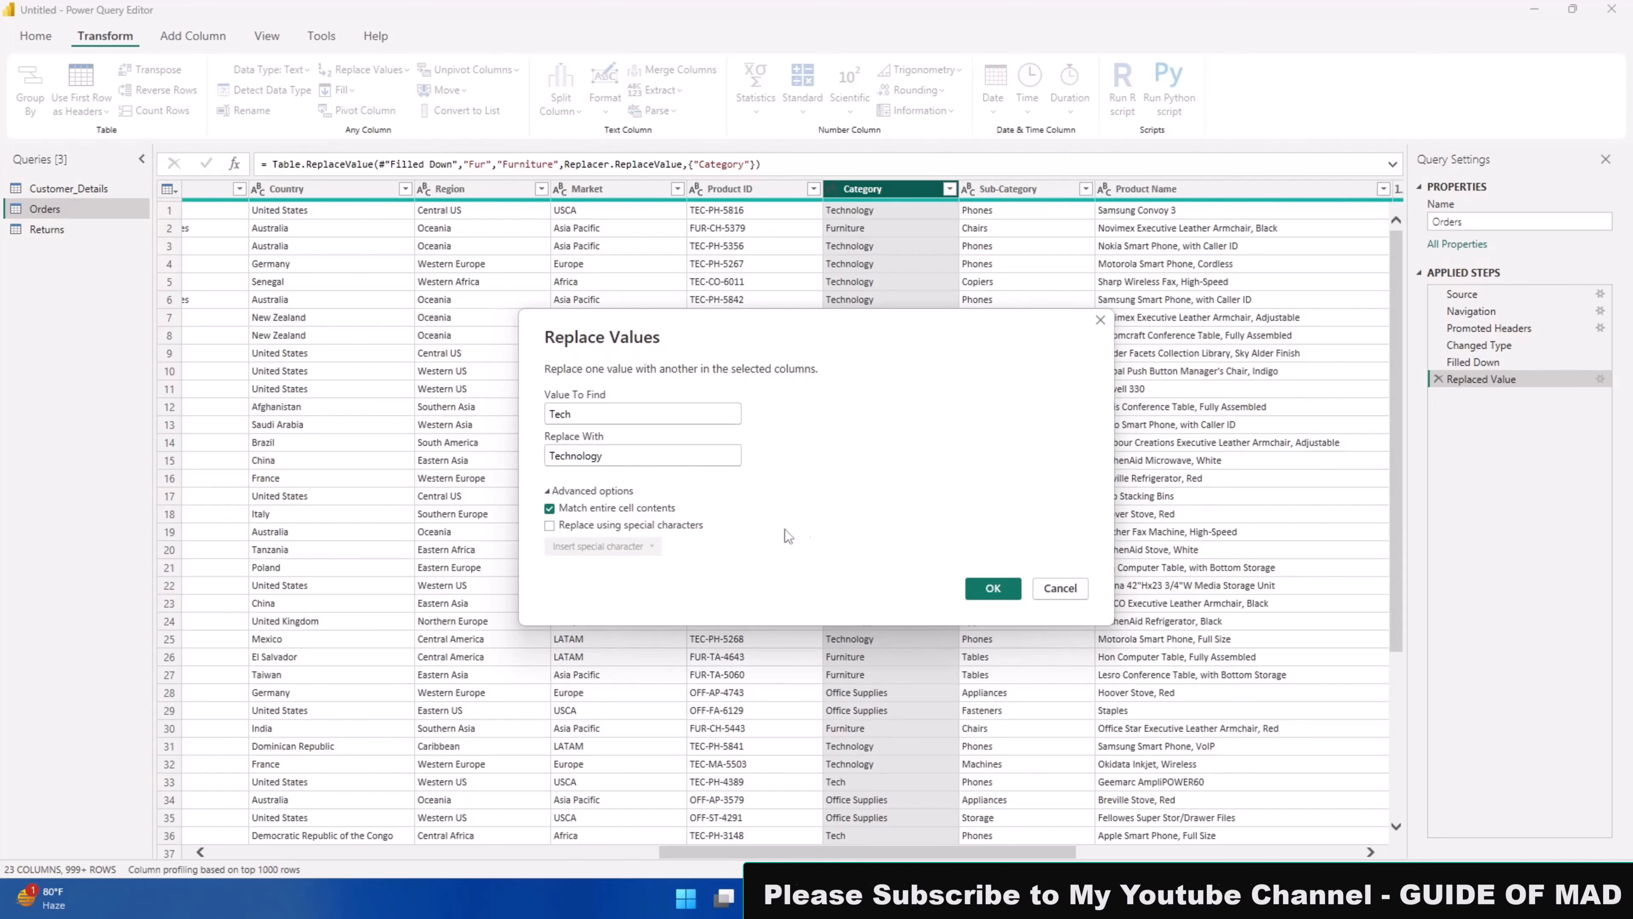
left_click(992, 589)
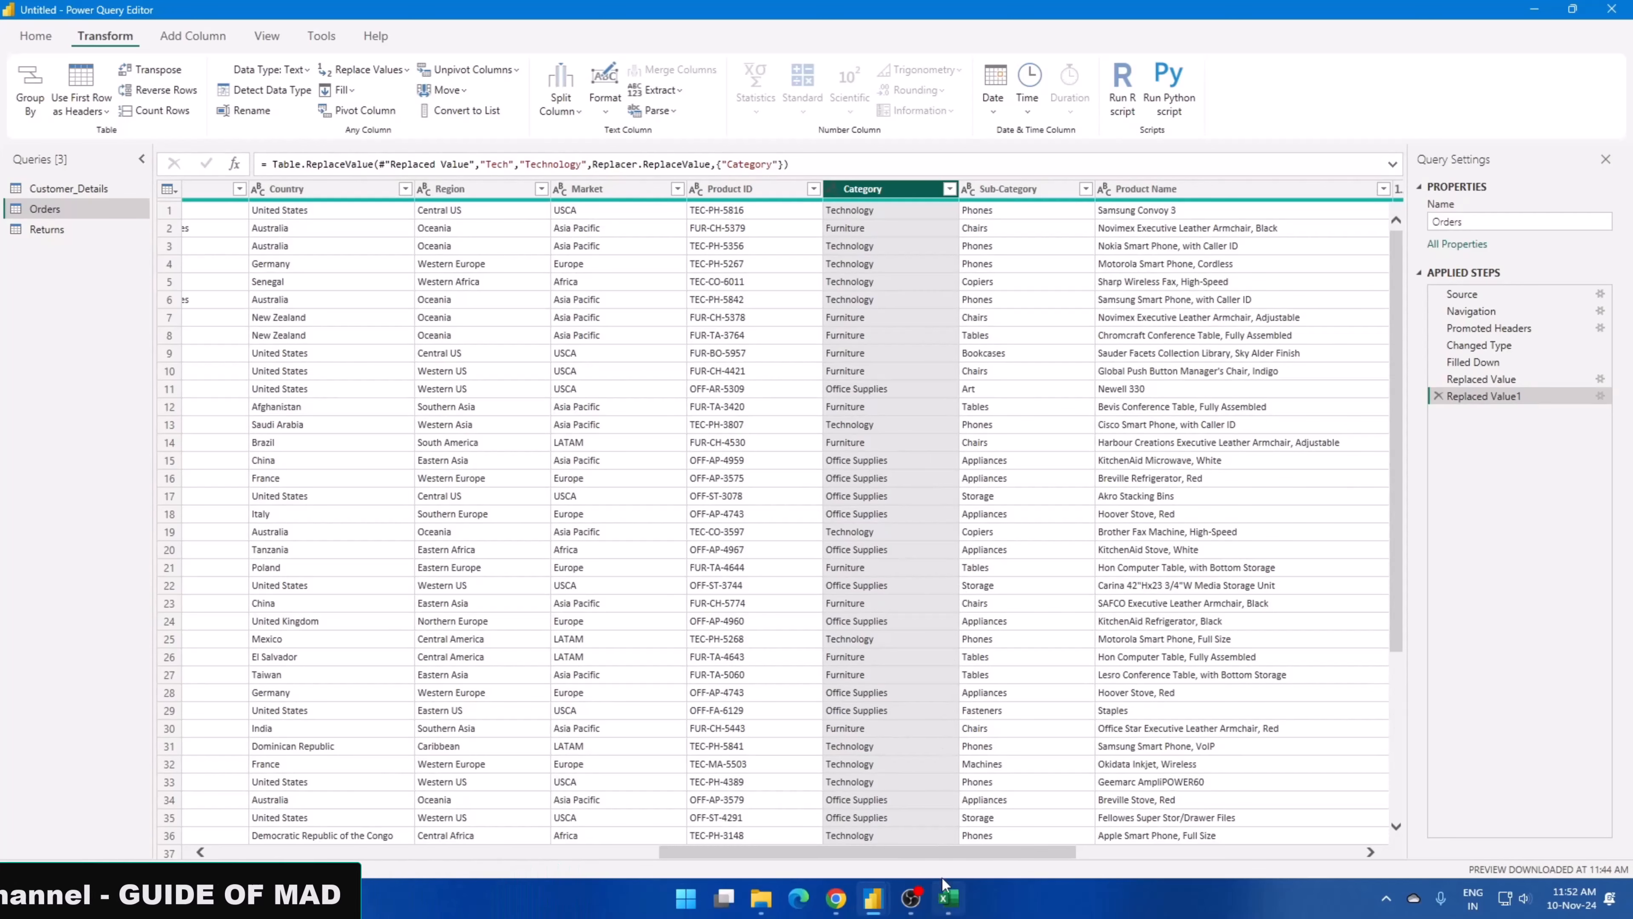
Check the data types of the Sales, Quantity and Profit columns, viewing the available type options for Sales.
left_click_drag(969, 858, 1275, 856)
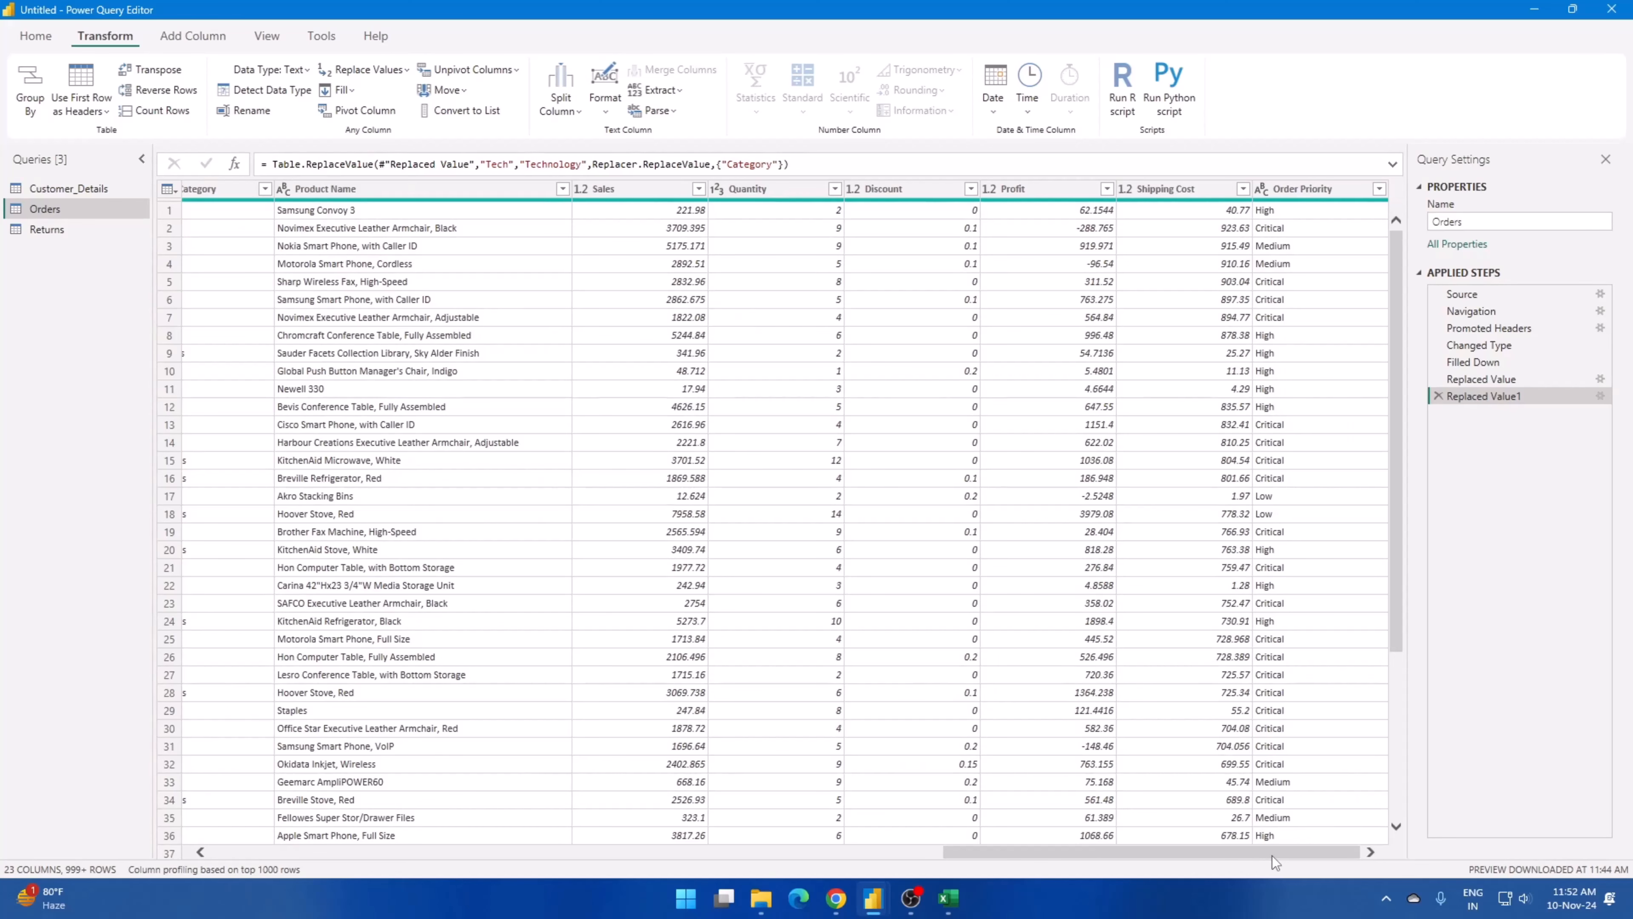
mouse_move(1224, 856)
left_mouse_down()
mouse_move(1082, 856)
mouse_move(1256, 850)
left_mouse_up()
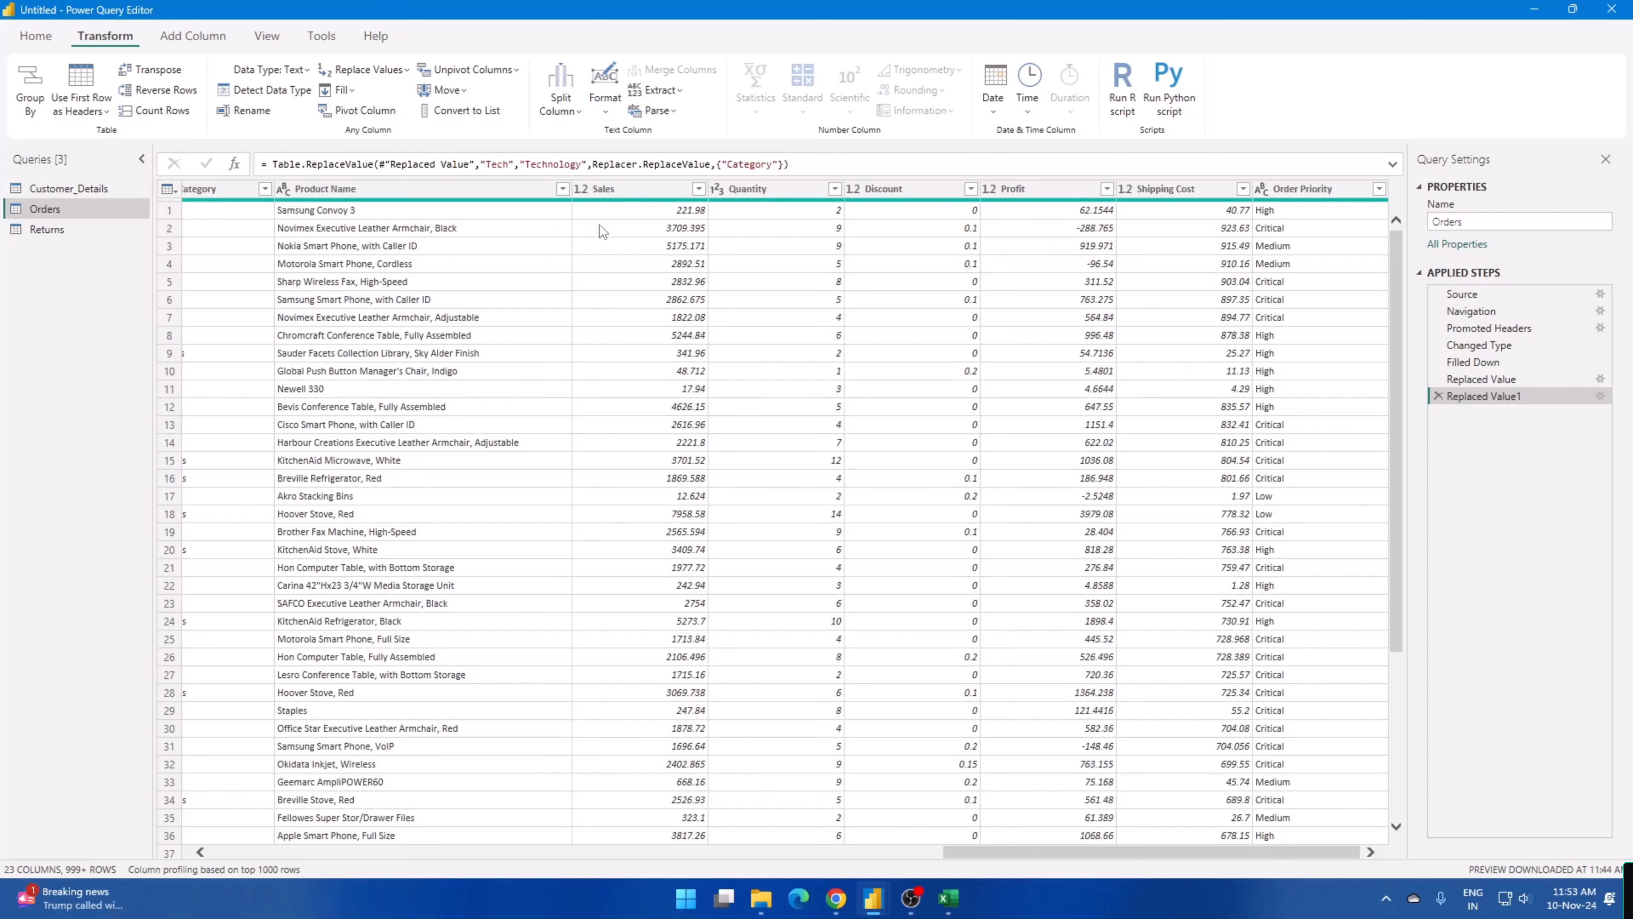
left_click(617, 192)
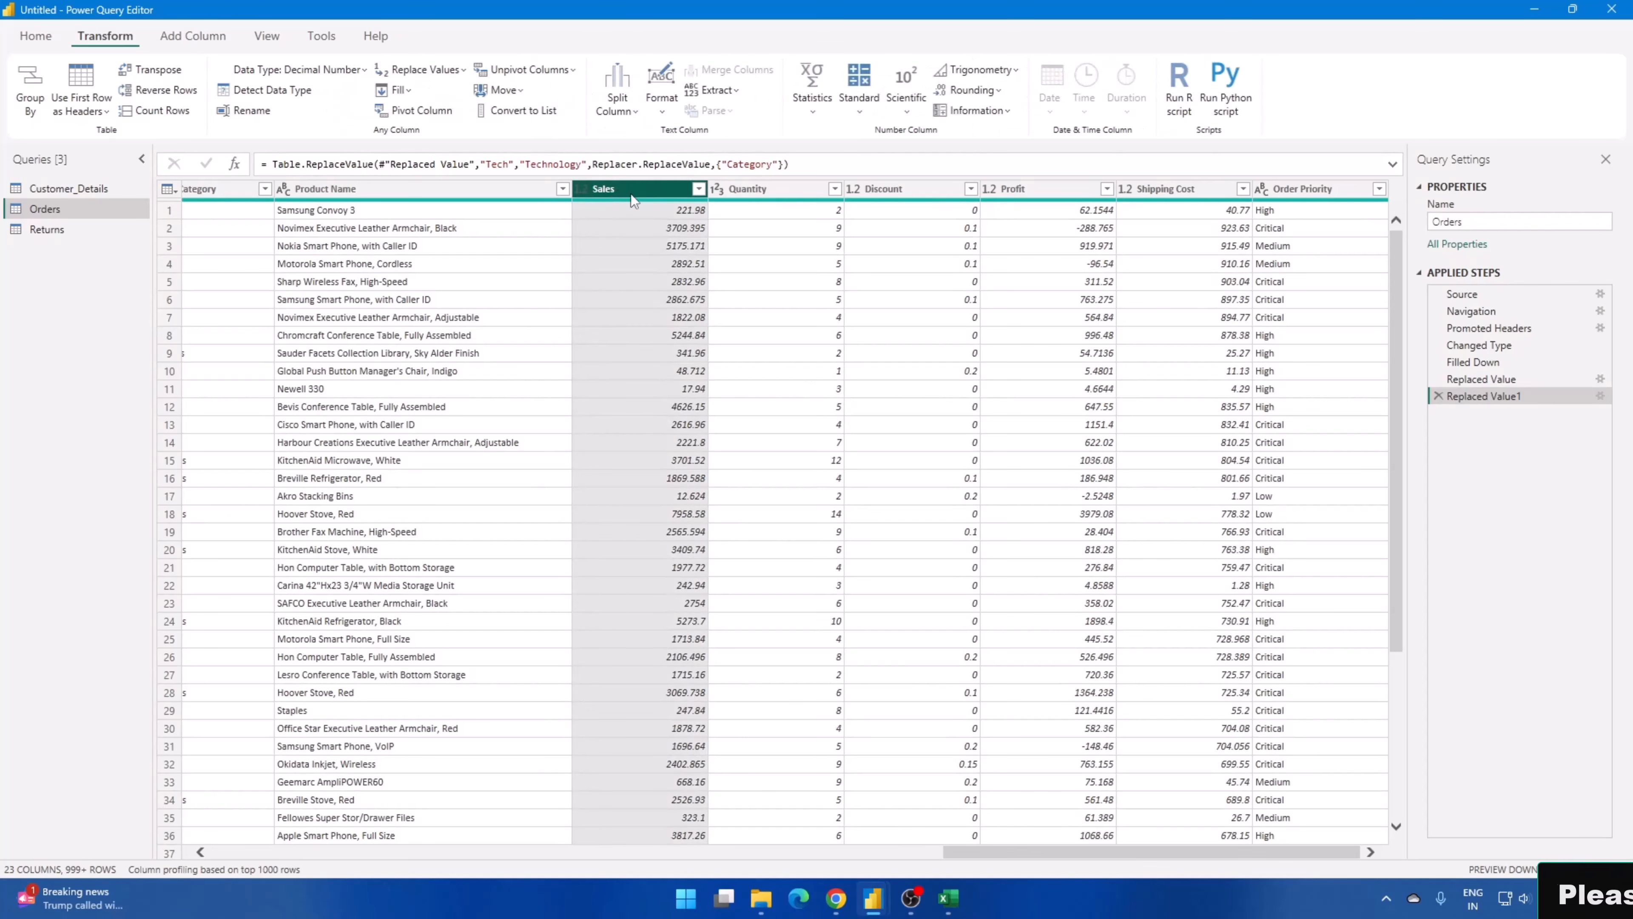
left_click(749, 191)
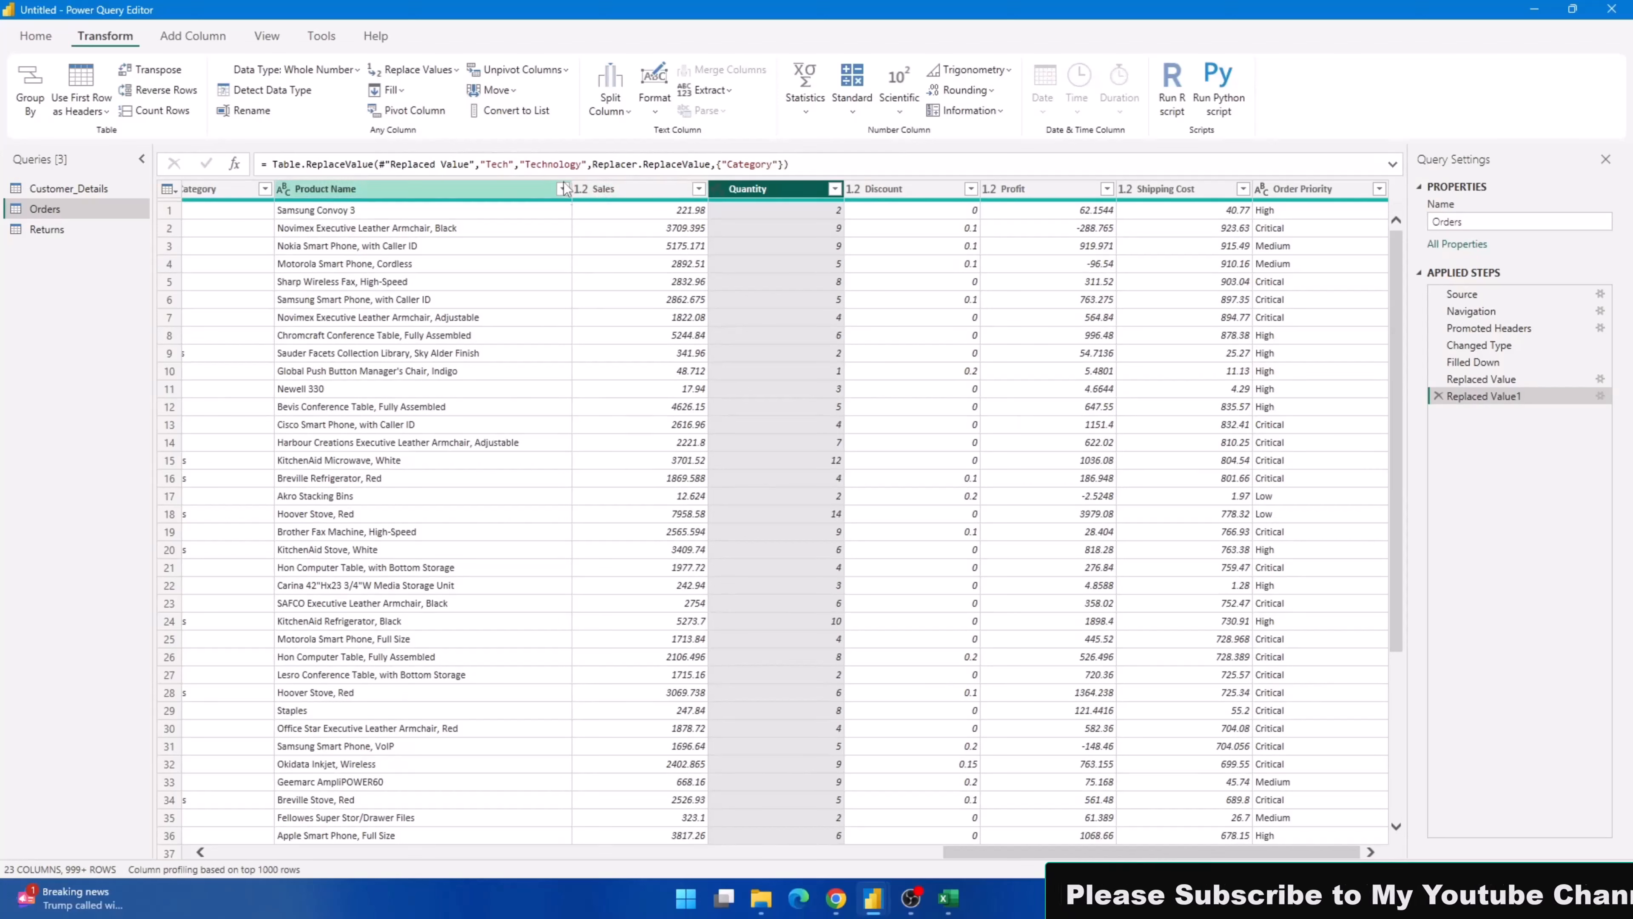
right_click(625, 189)
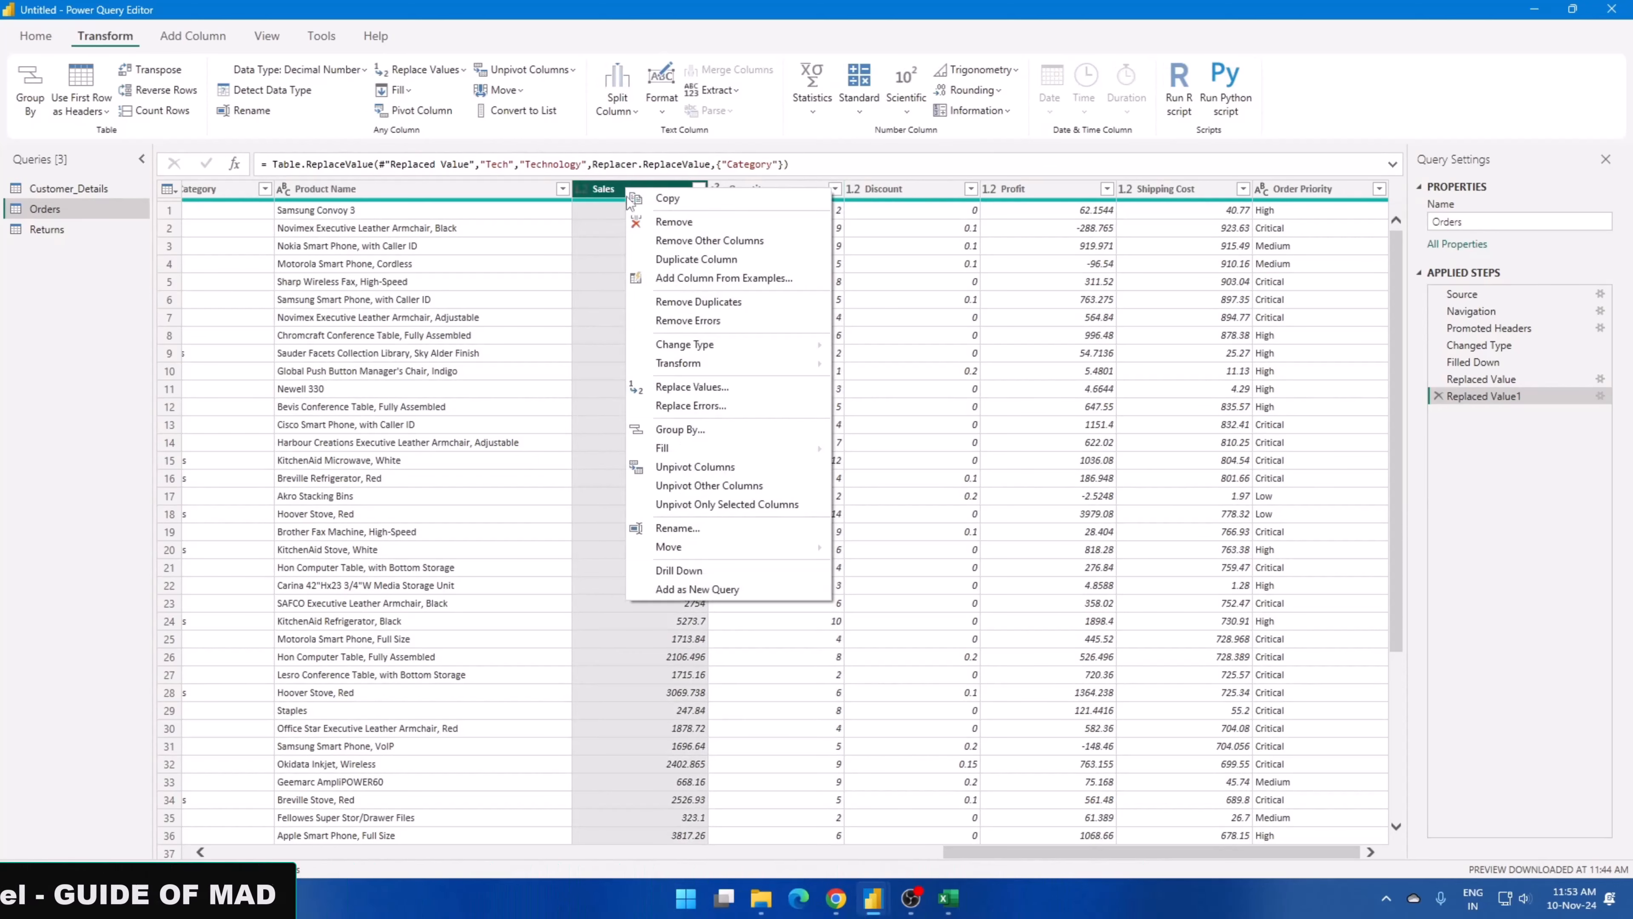
mouse_move(687, 345)
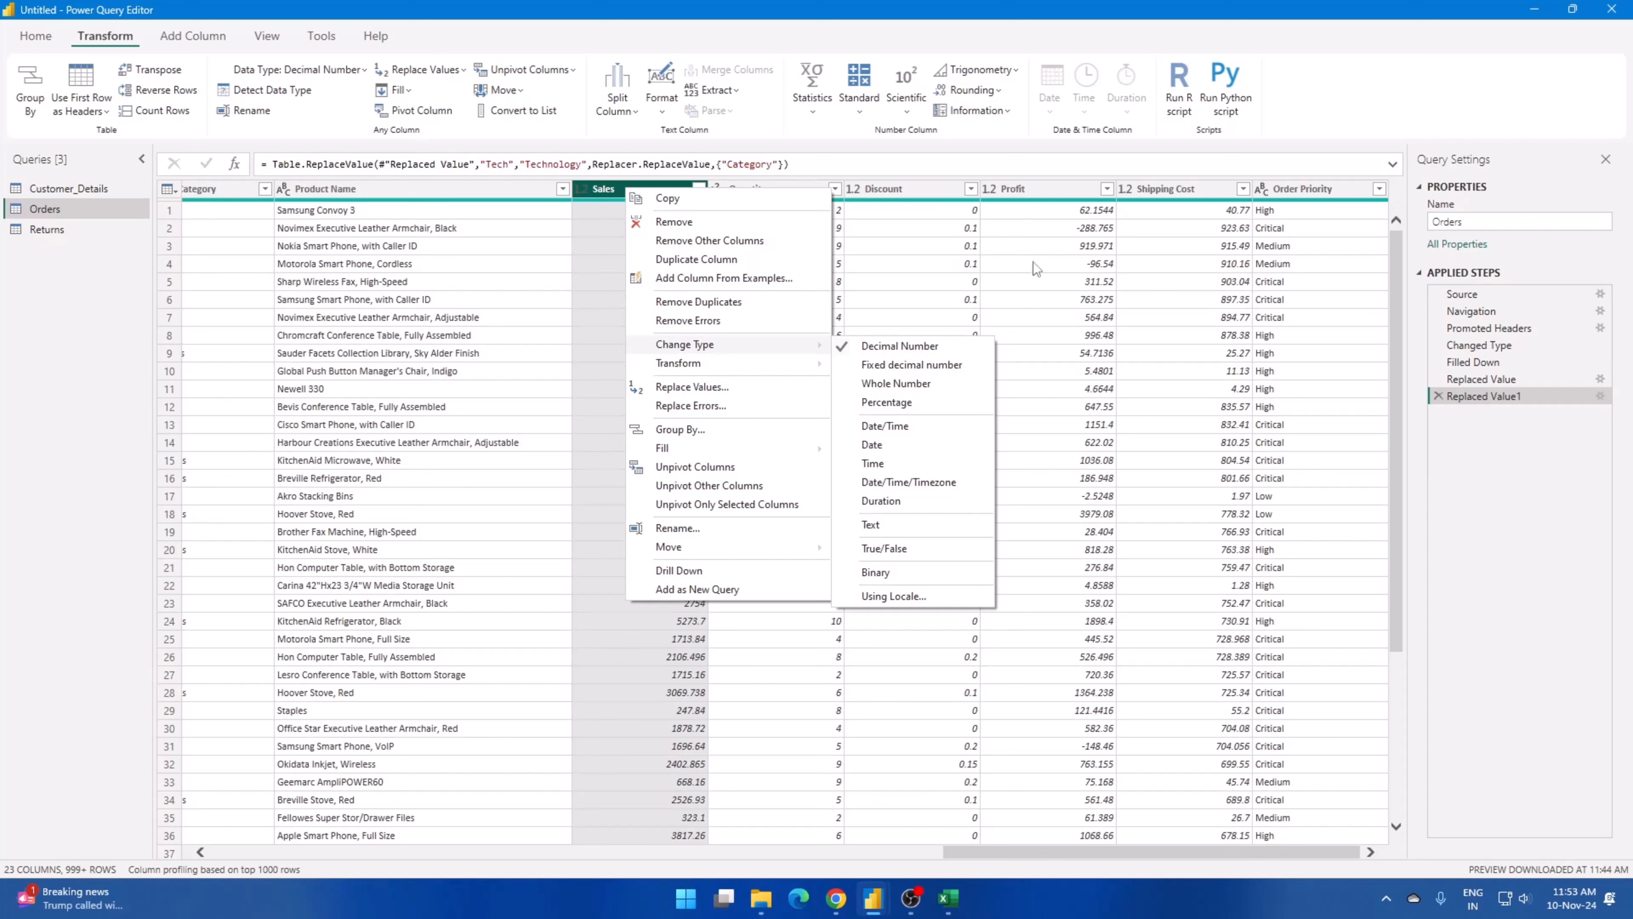
left_click(1013, 189)
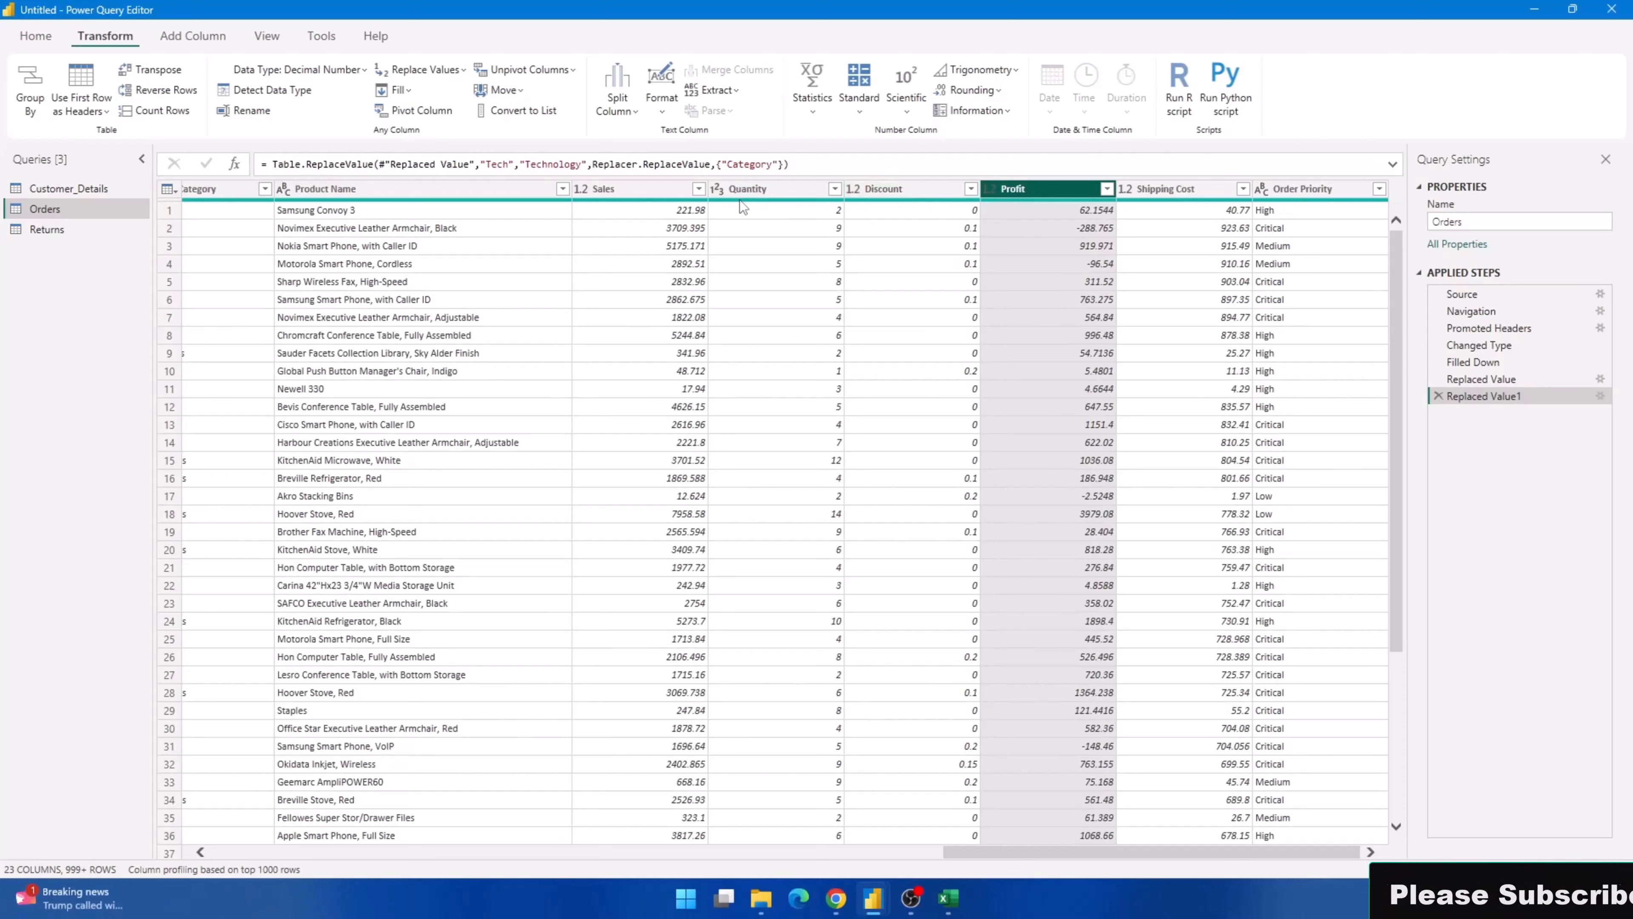
left_click(749, 190)
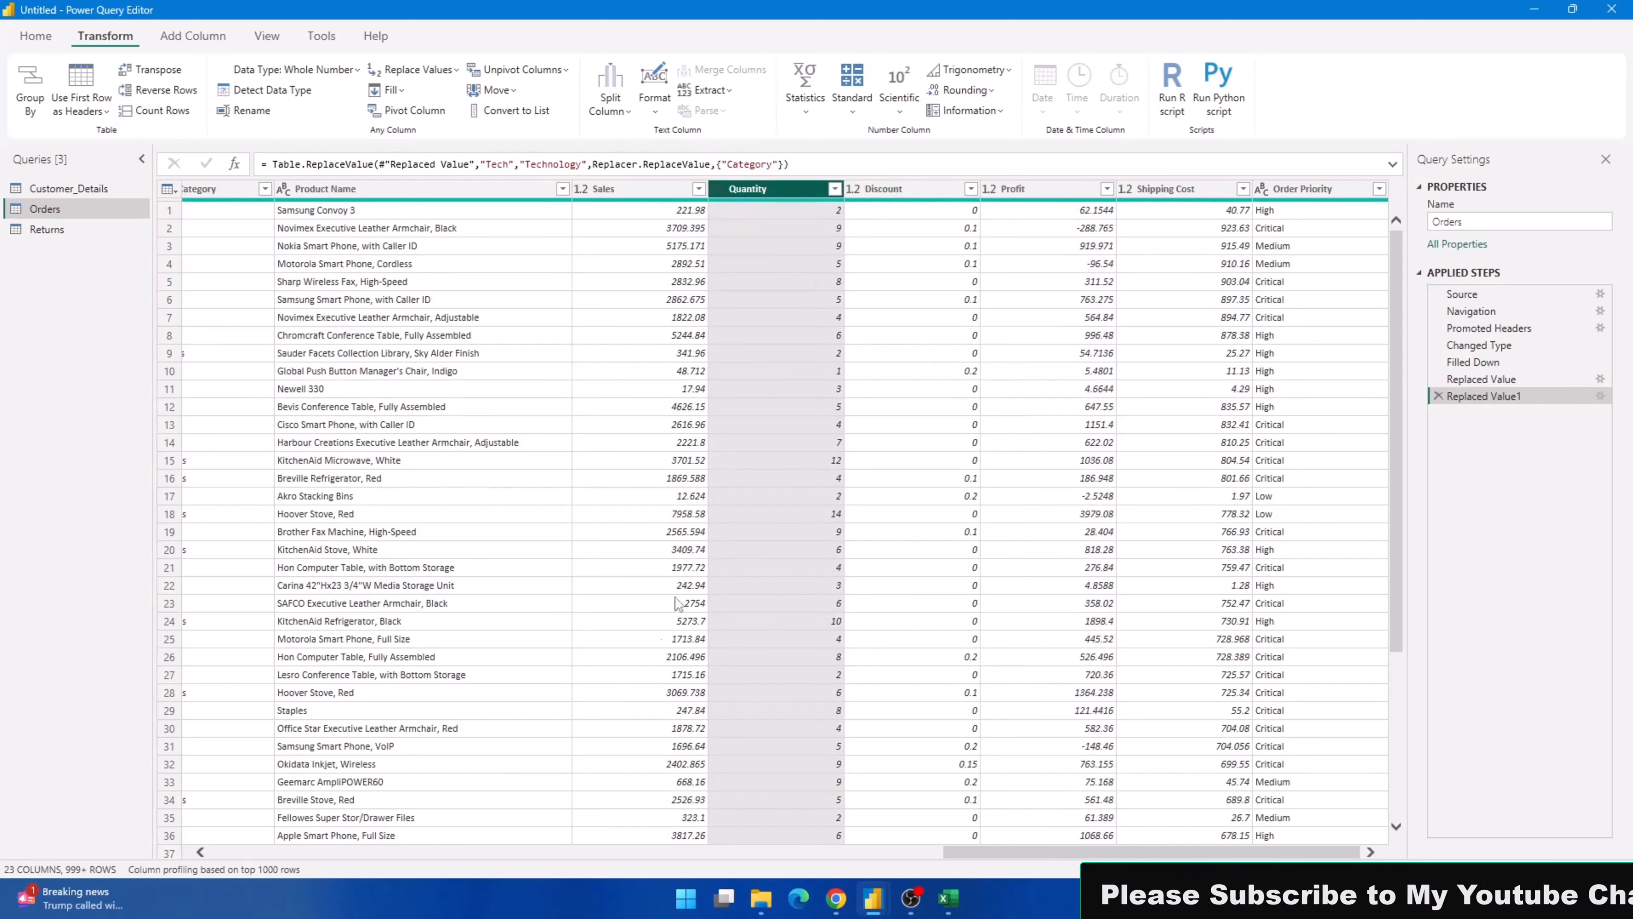
Review the type-change options for the Customer ID column and the available column operations for Ship Date.
left_click_drag(948, 851, 480, 858)
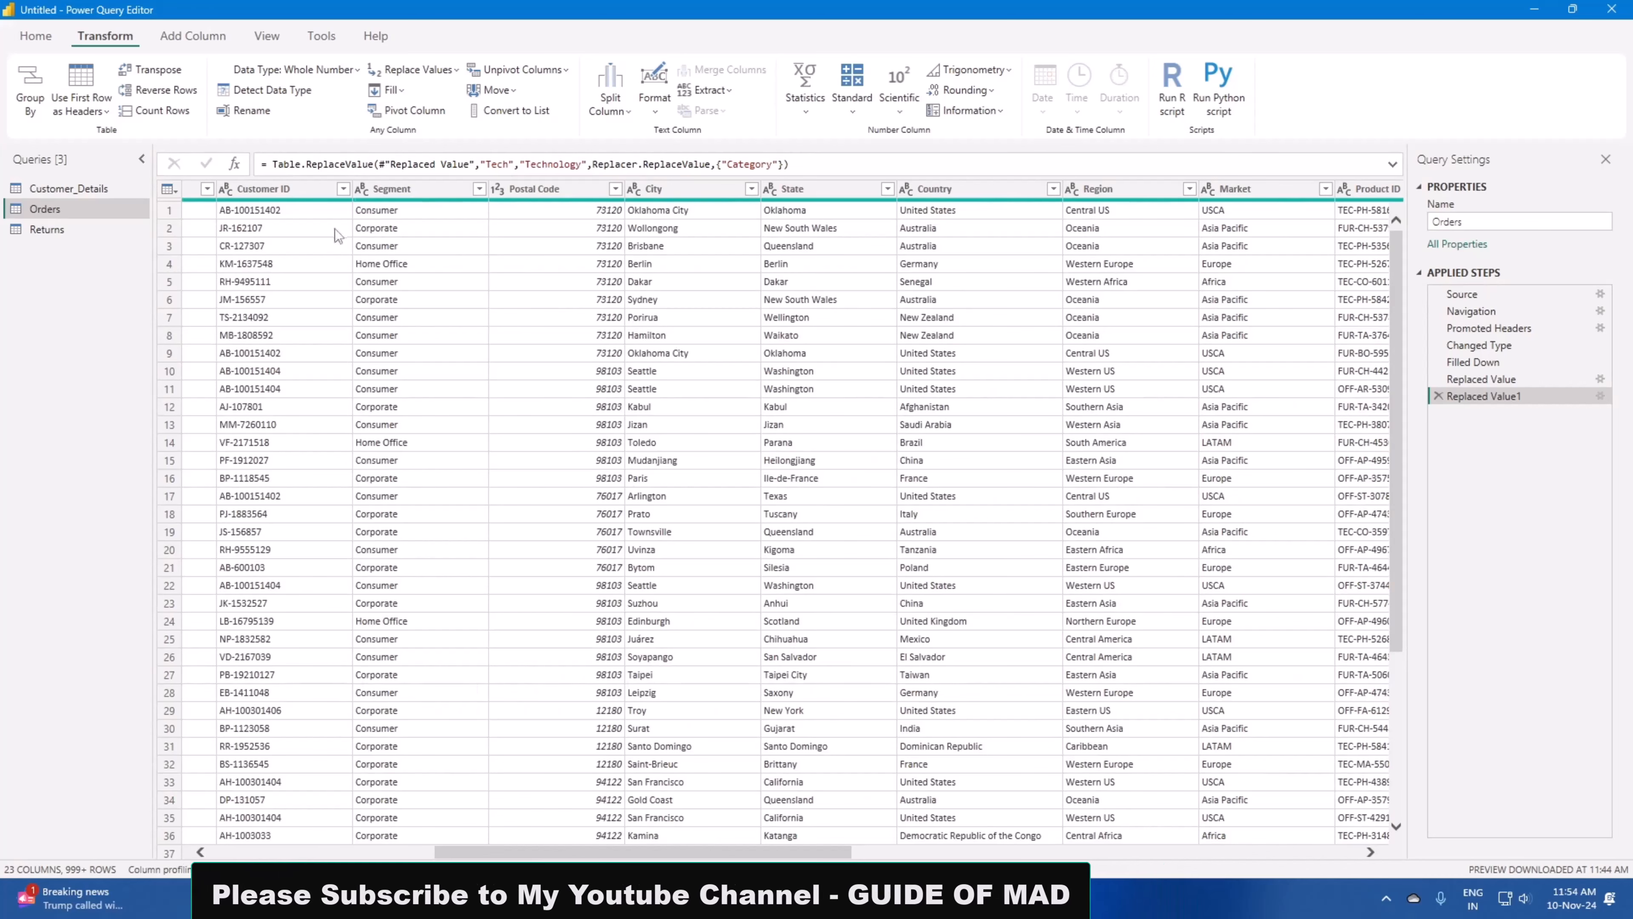
right_click(276, 188)
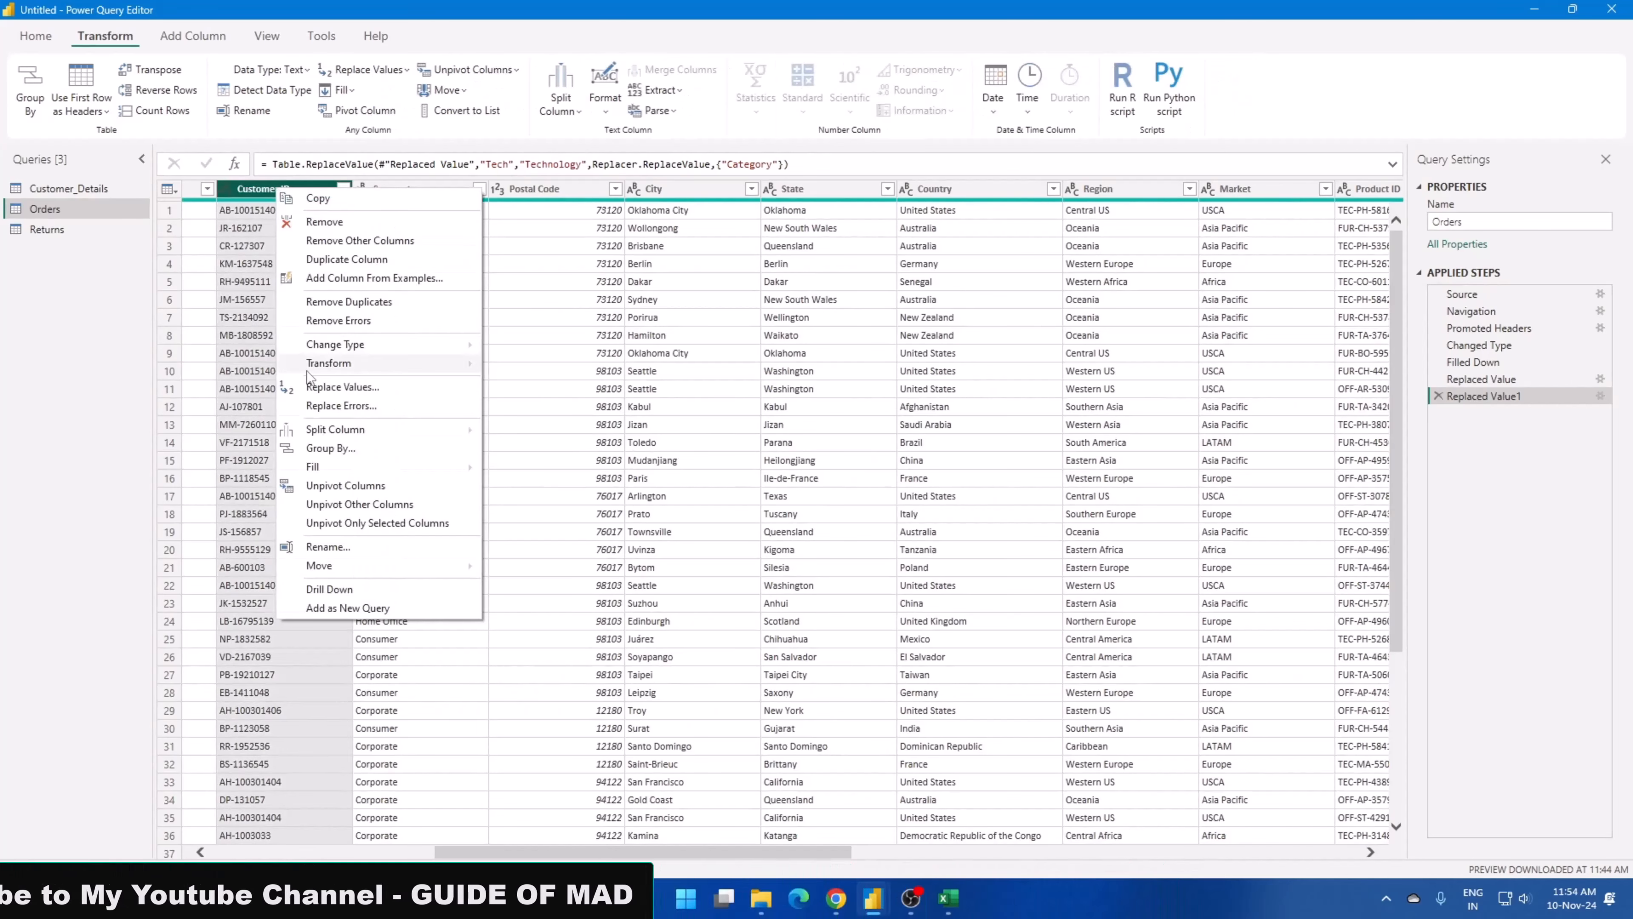
mouse_move(361, 344)
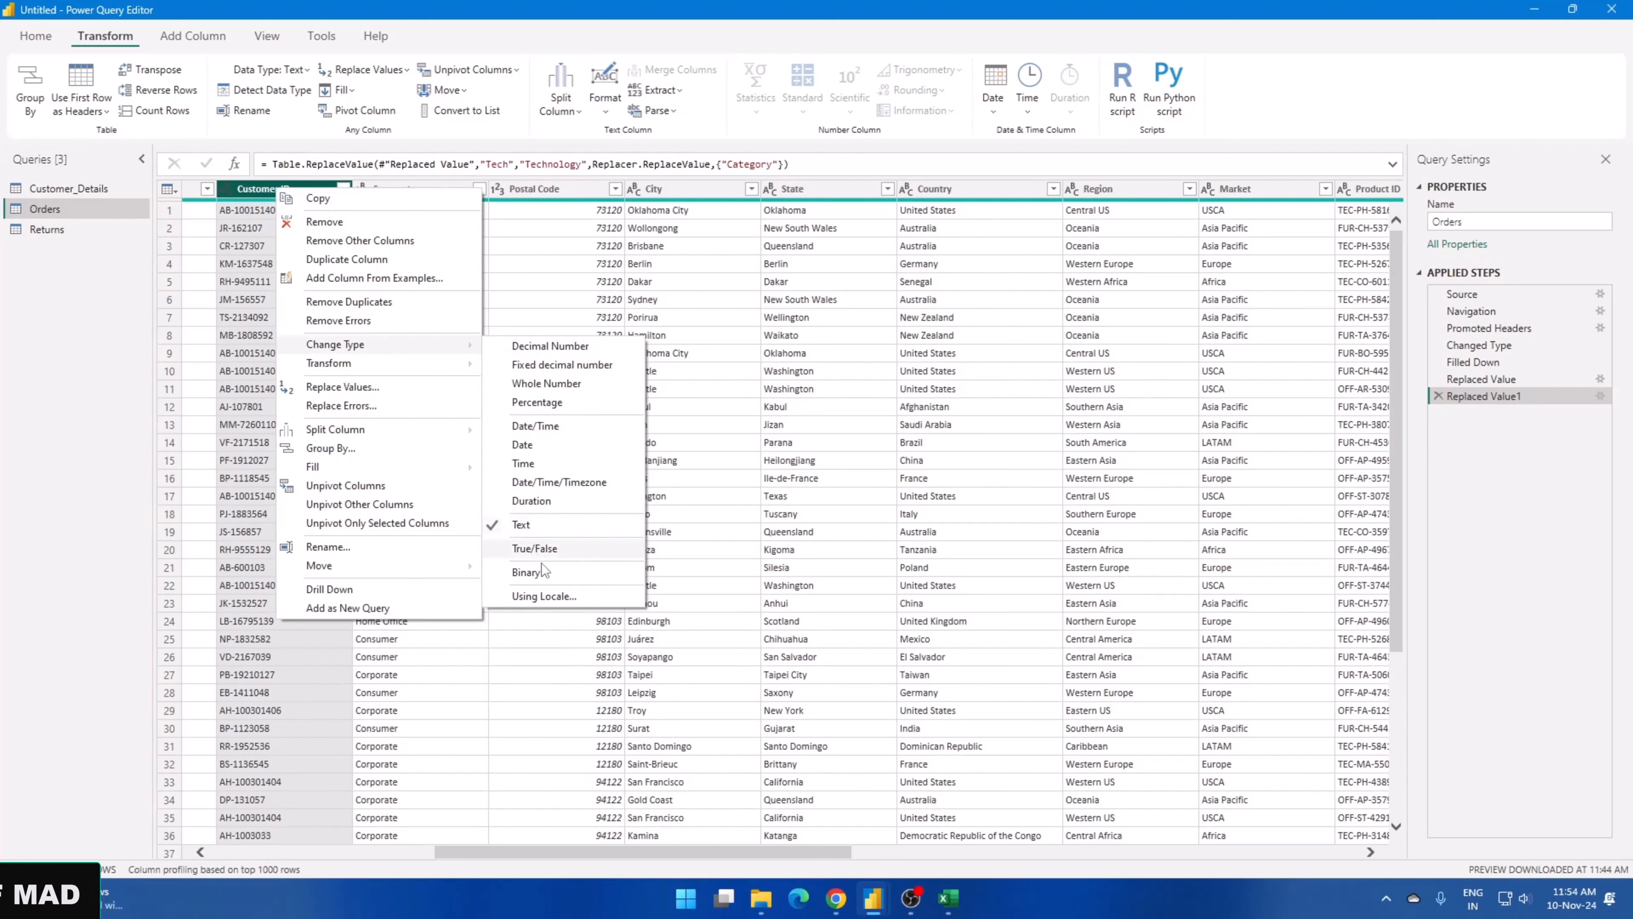
left_click_drag(509, 853, 315, 839)
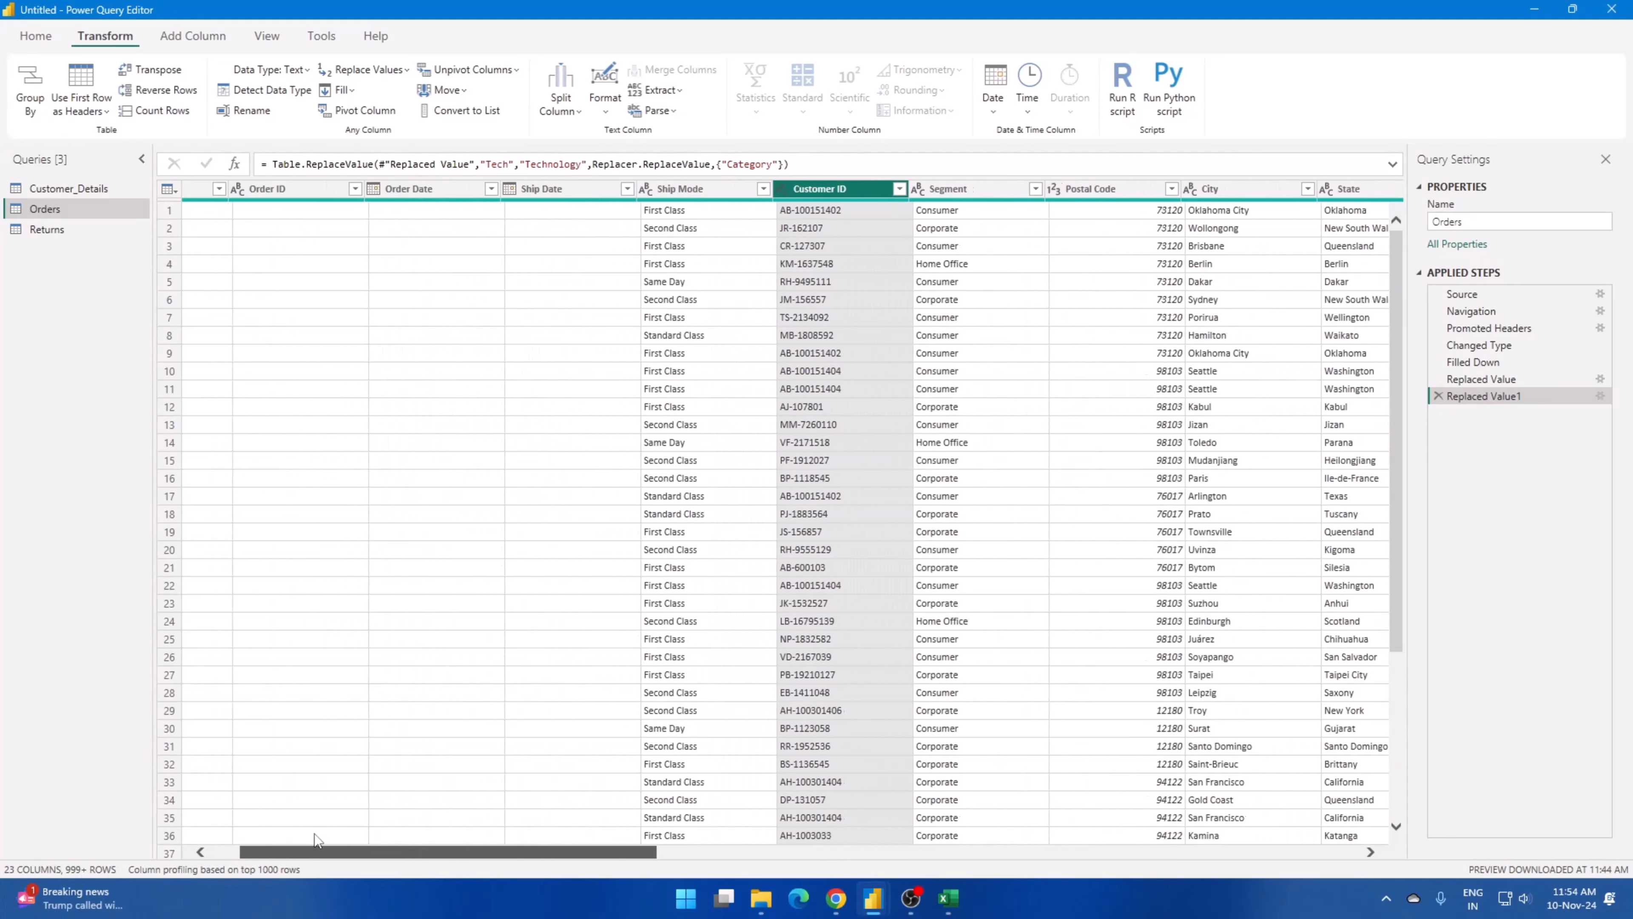
right_click(543, 183)
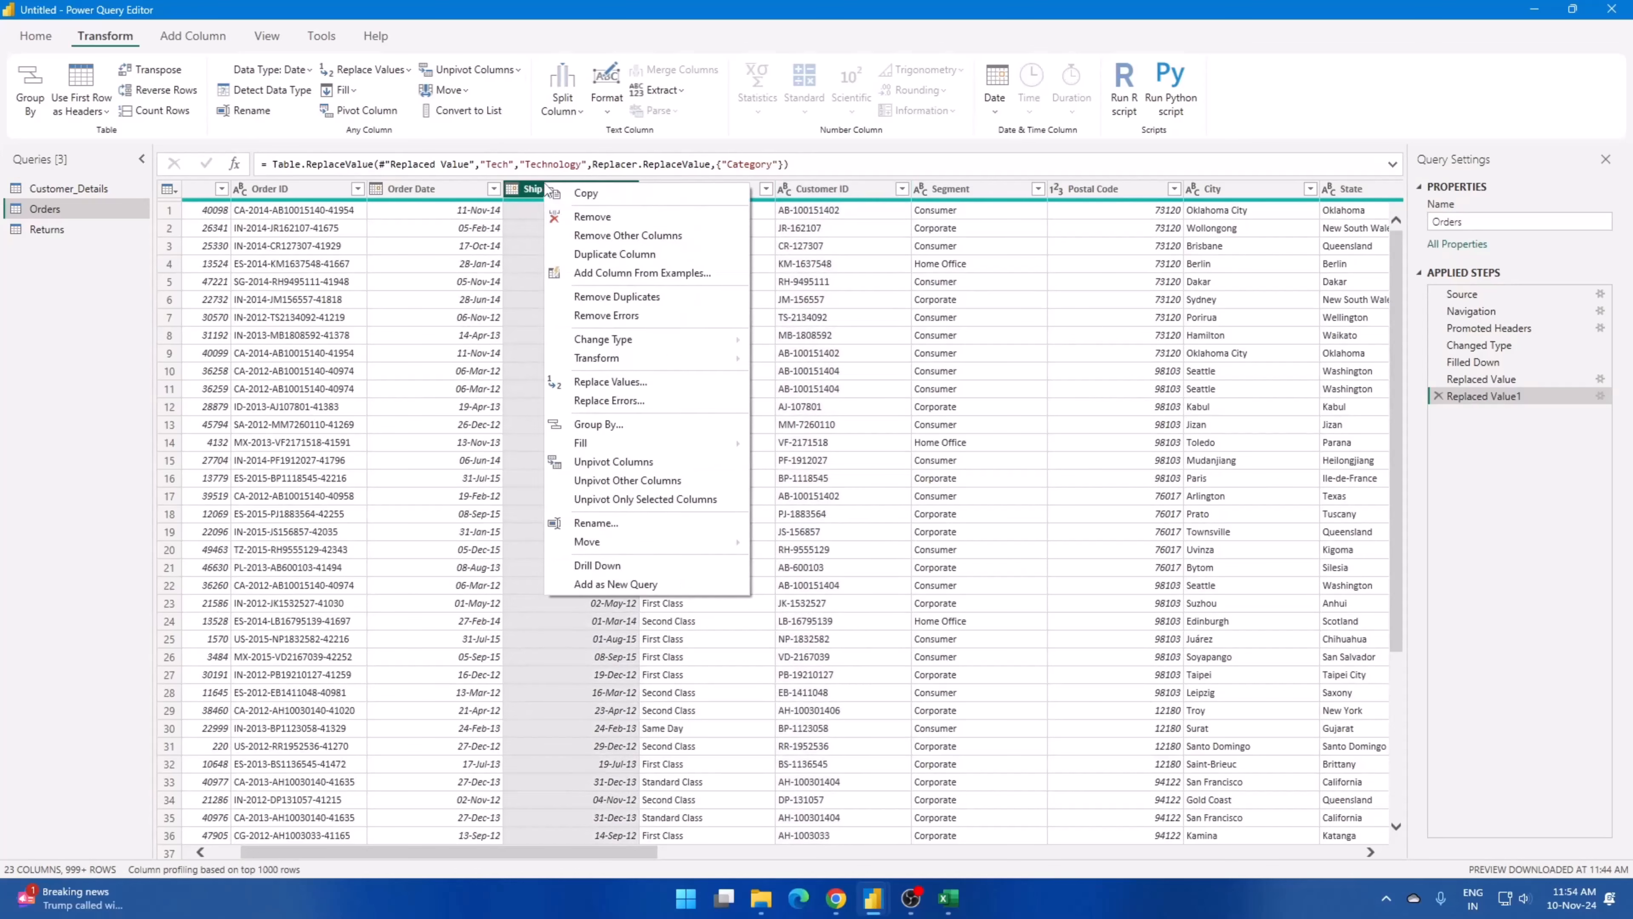
mouse_move(646, 343)
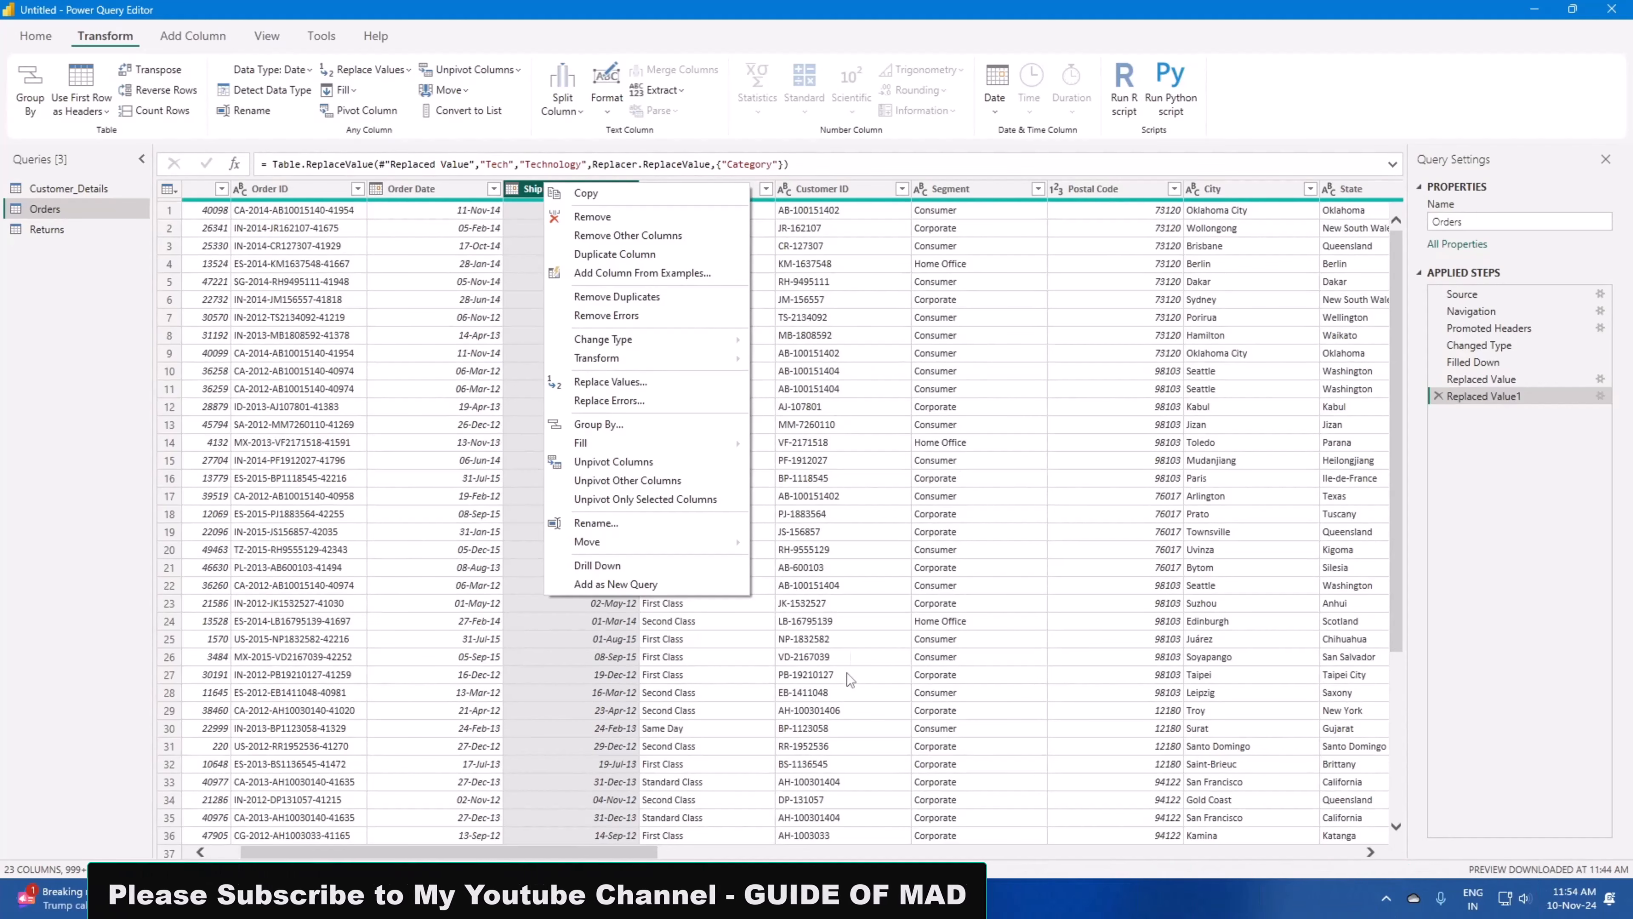
Examine the text transformation options available for the Product Name column.
left_click_drag(619, 853, 744, 859)
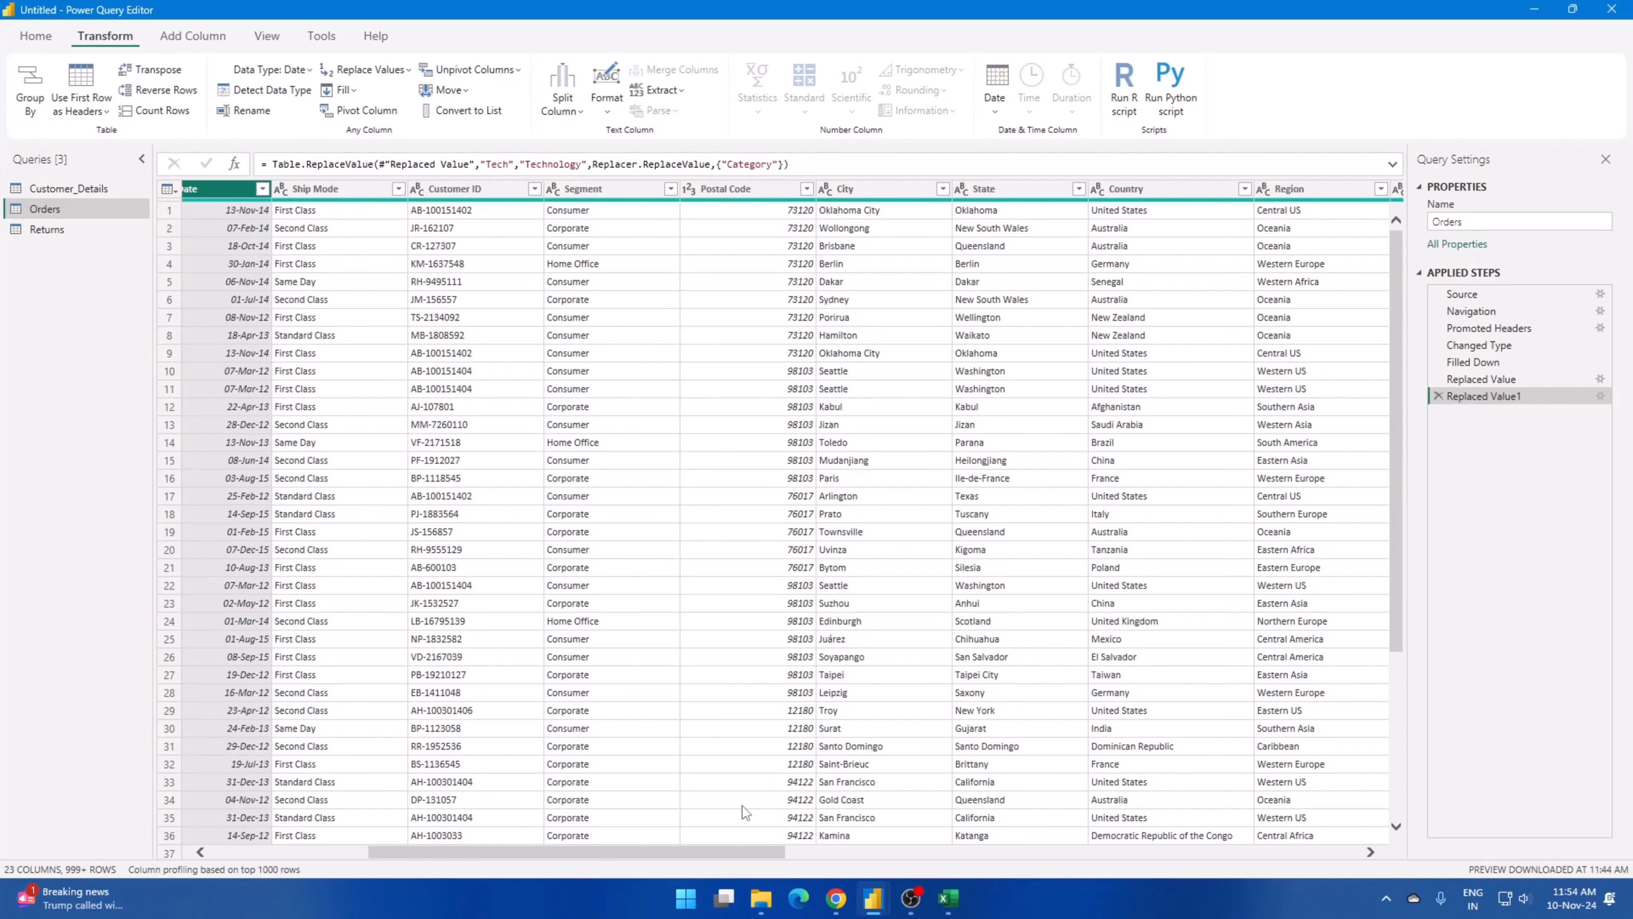
left_click_drag(757, 856, 1093, 852)
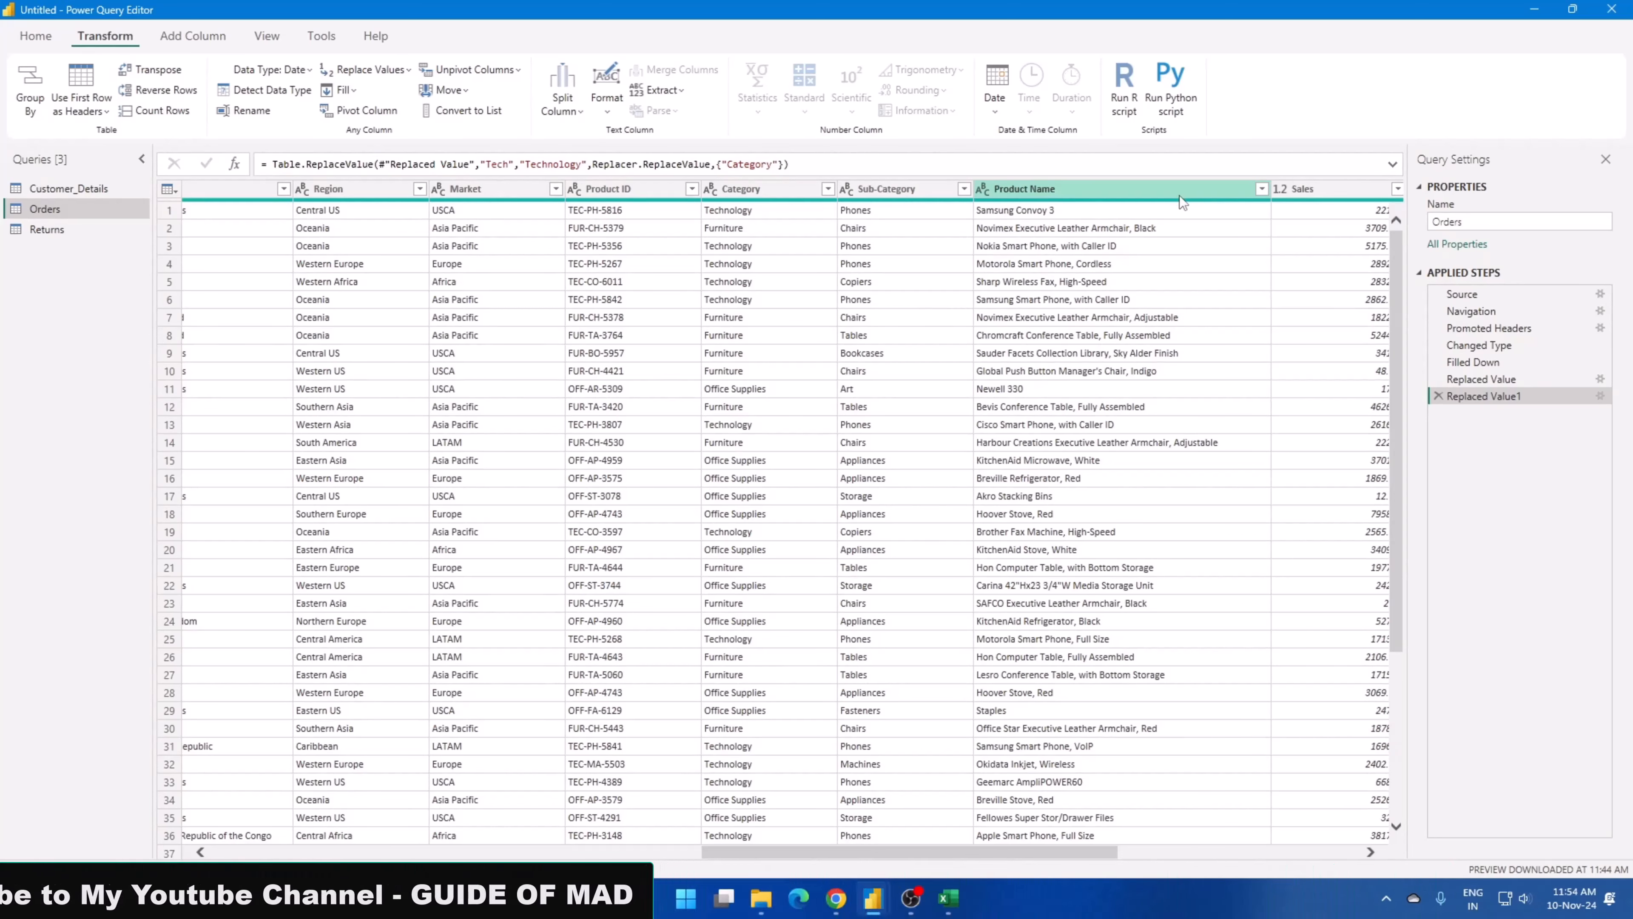
left_click_drag(893, 850, 954, 853)
left_click(951, 189)
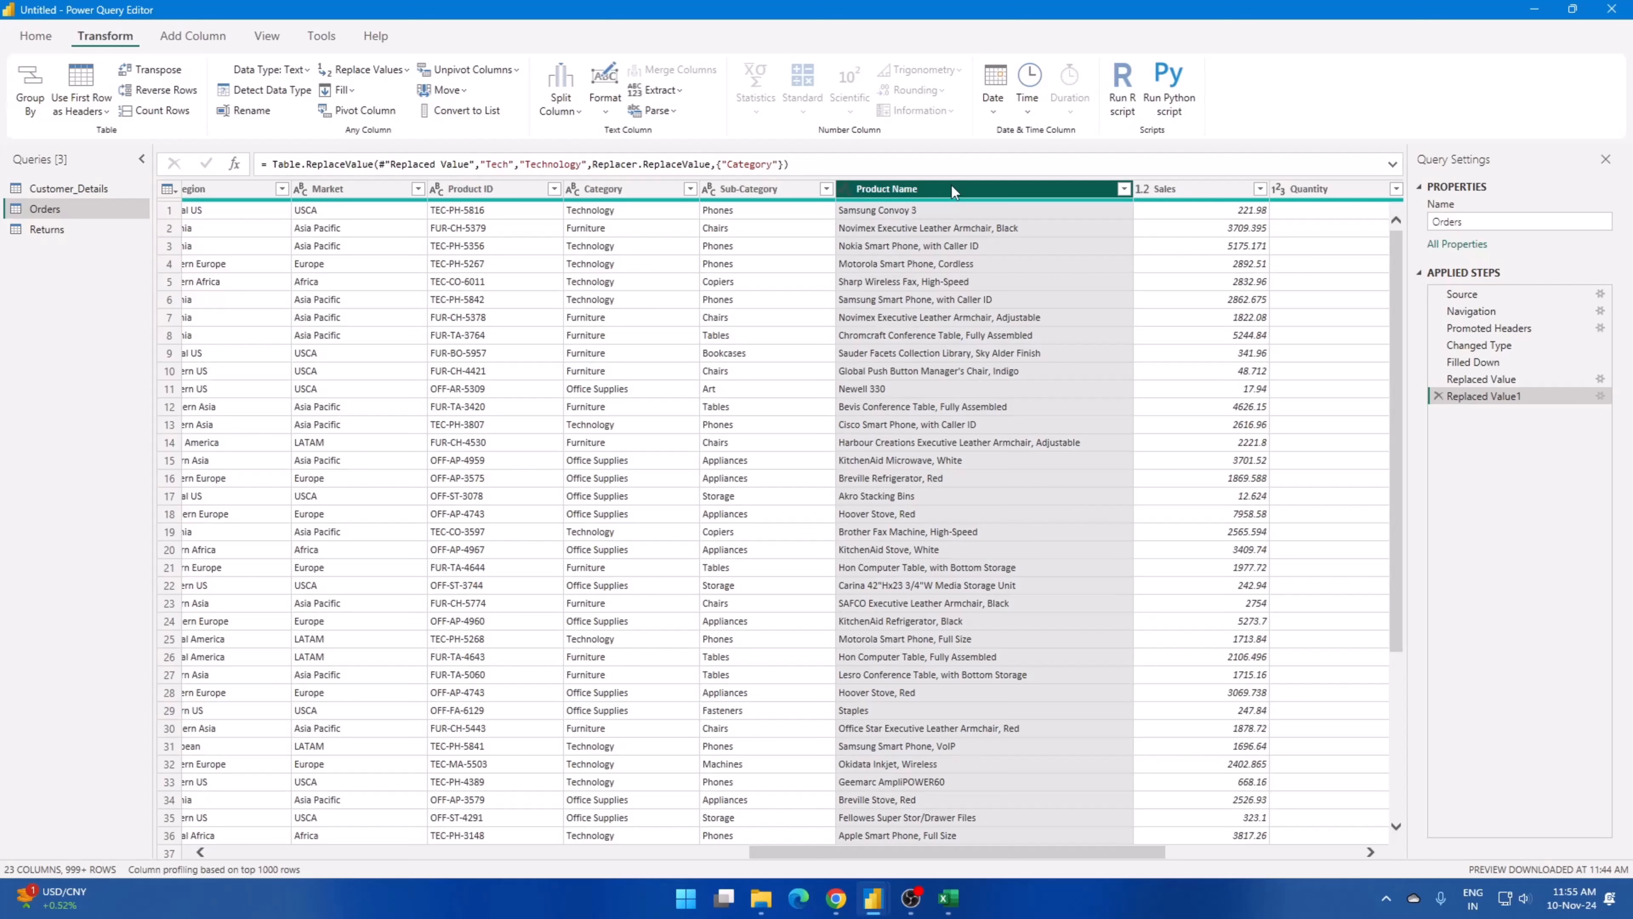
right_click(951, 186)
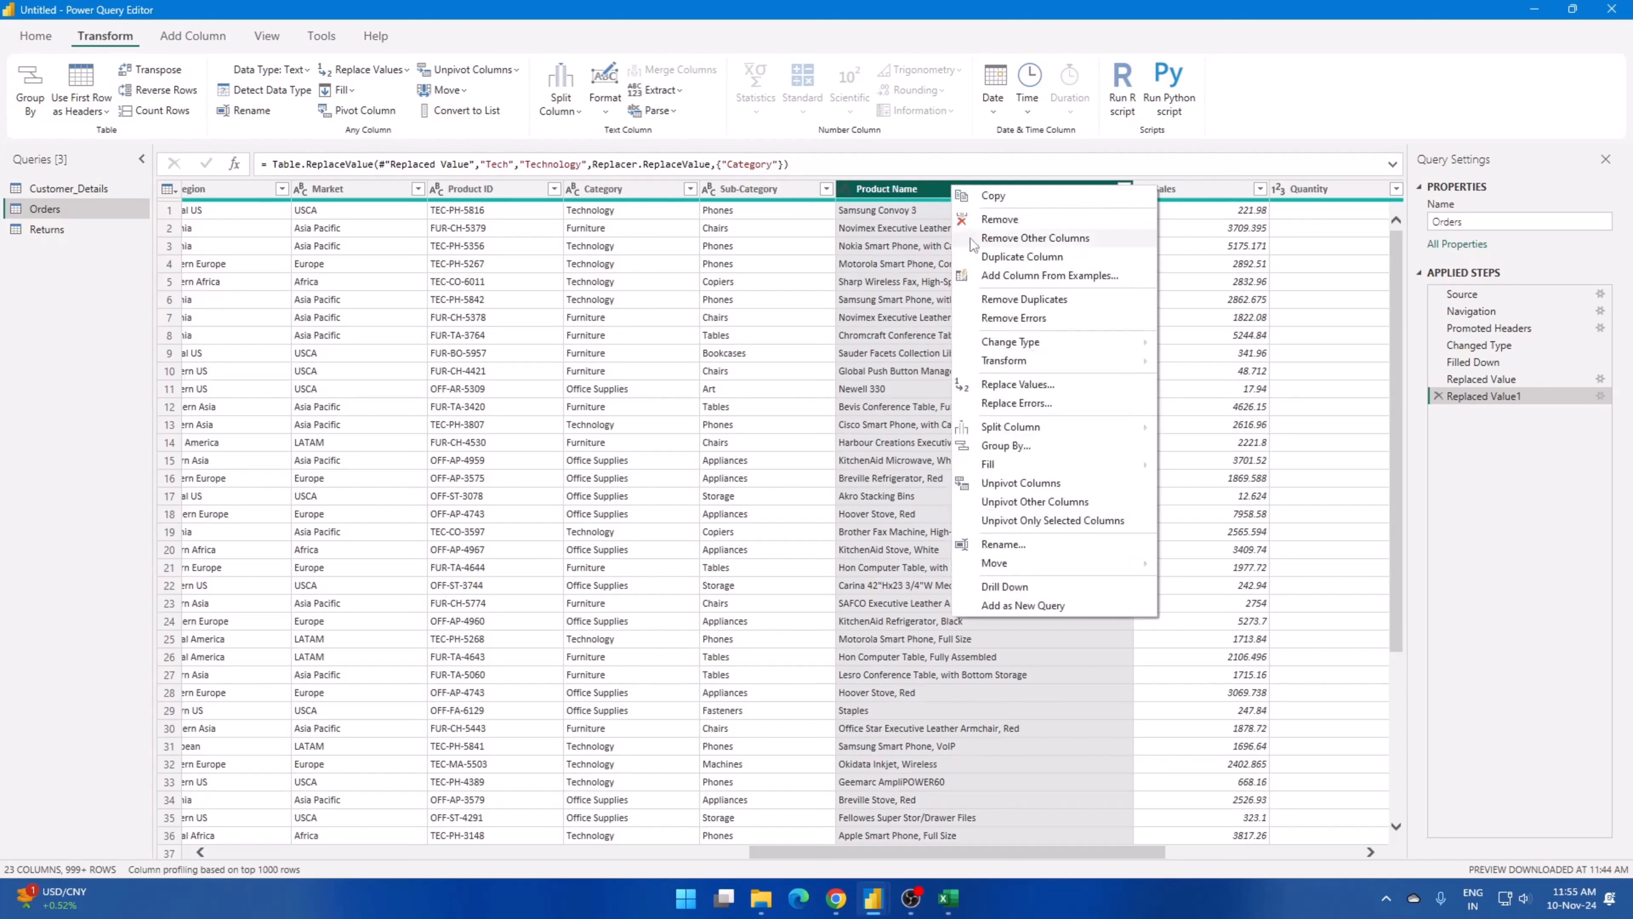
mouse_move(1004, 361)
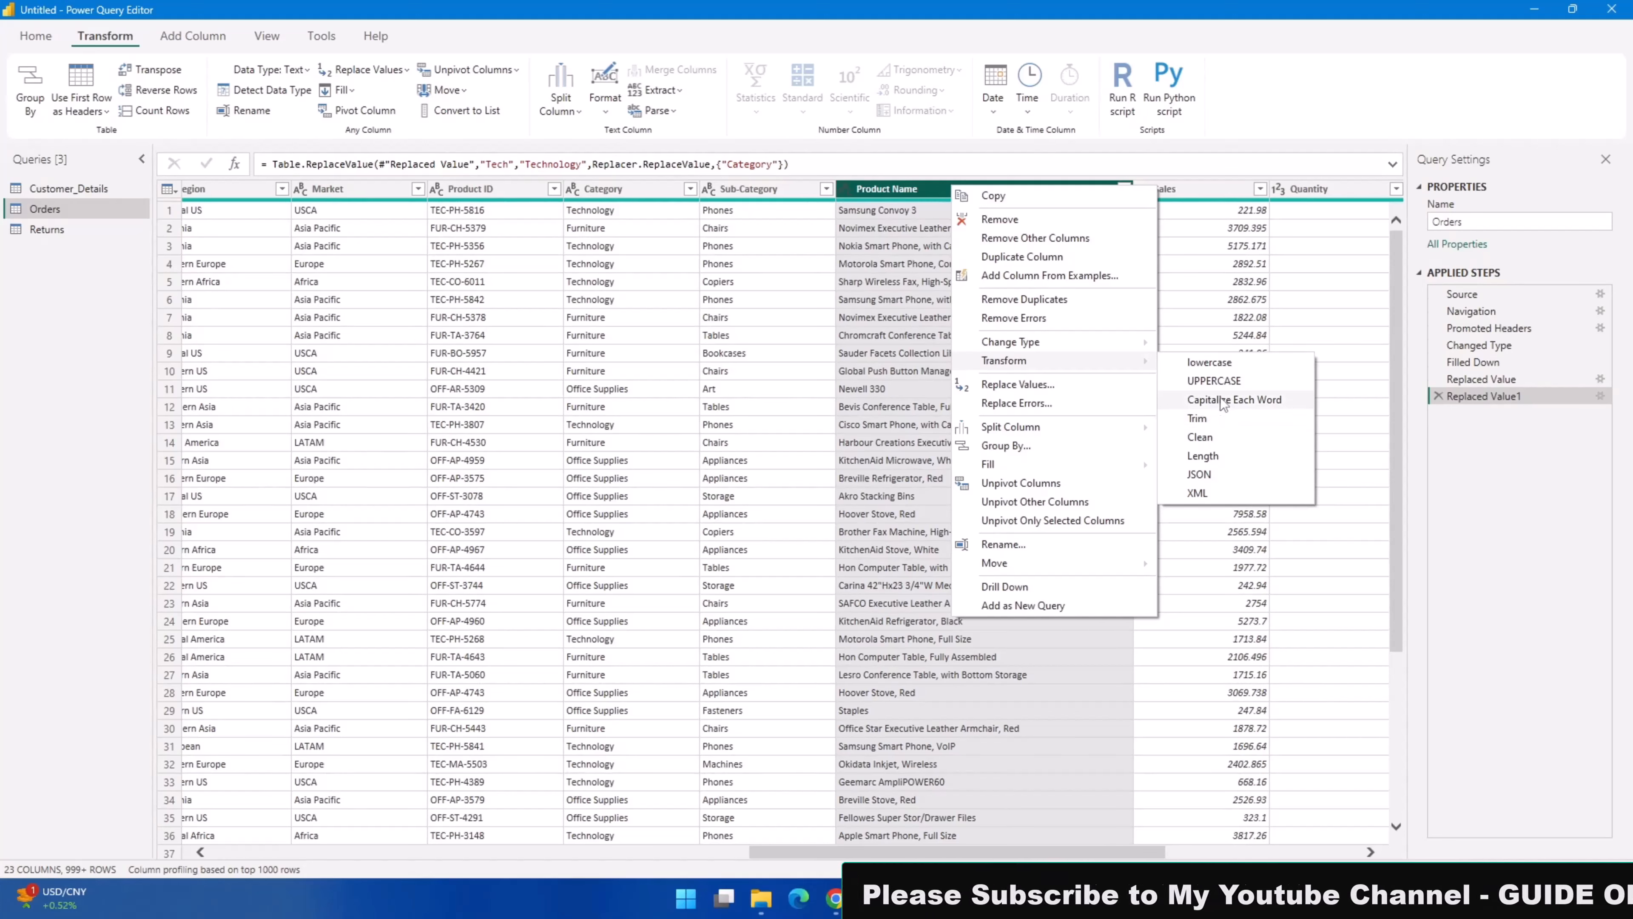
left_click(907, 189)
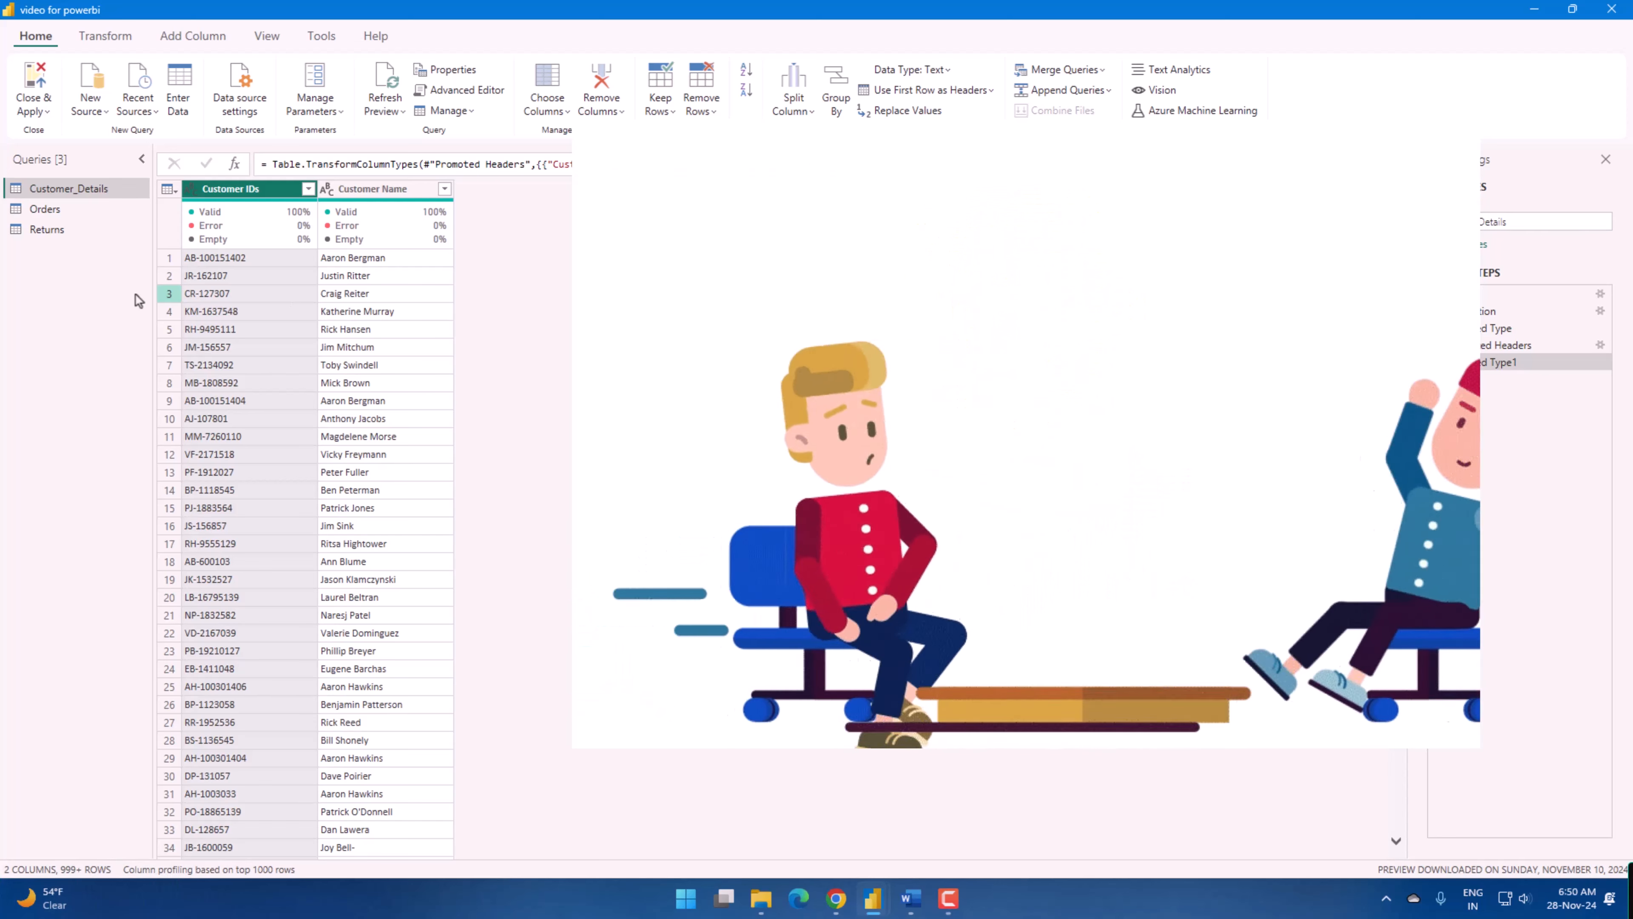
Review the Orders, Returns and Customer_Details queries, dismissing the preview age notice, and return to Orders.
left_click(48, 211)
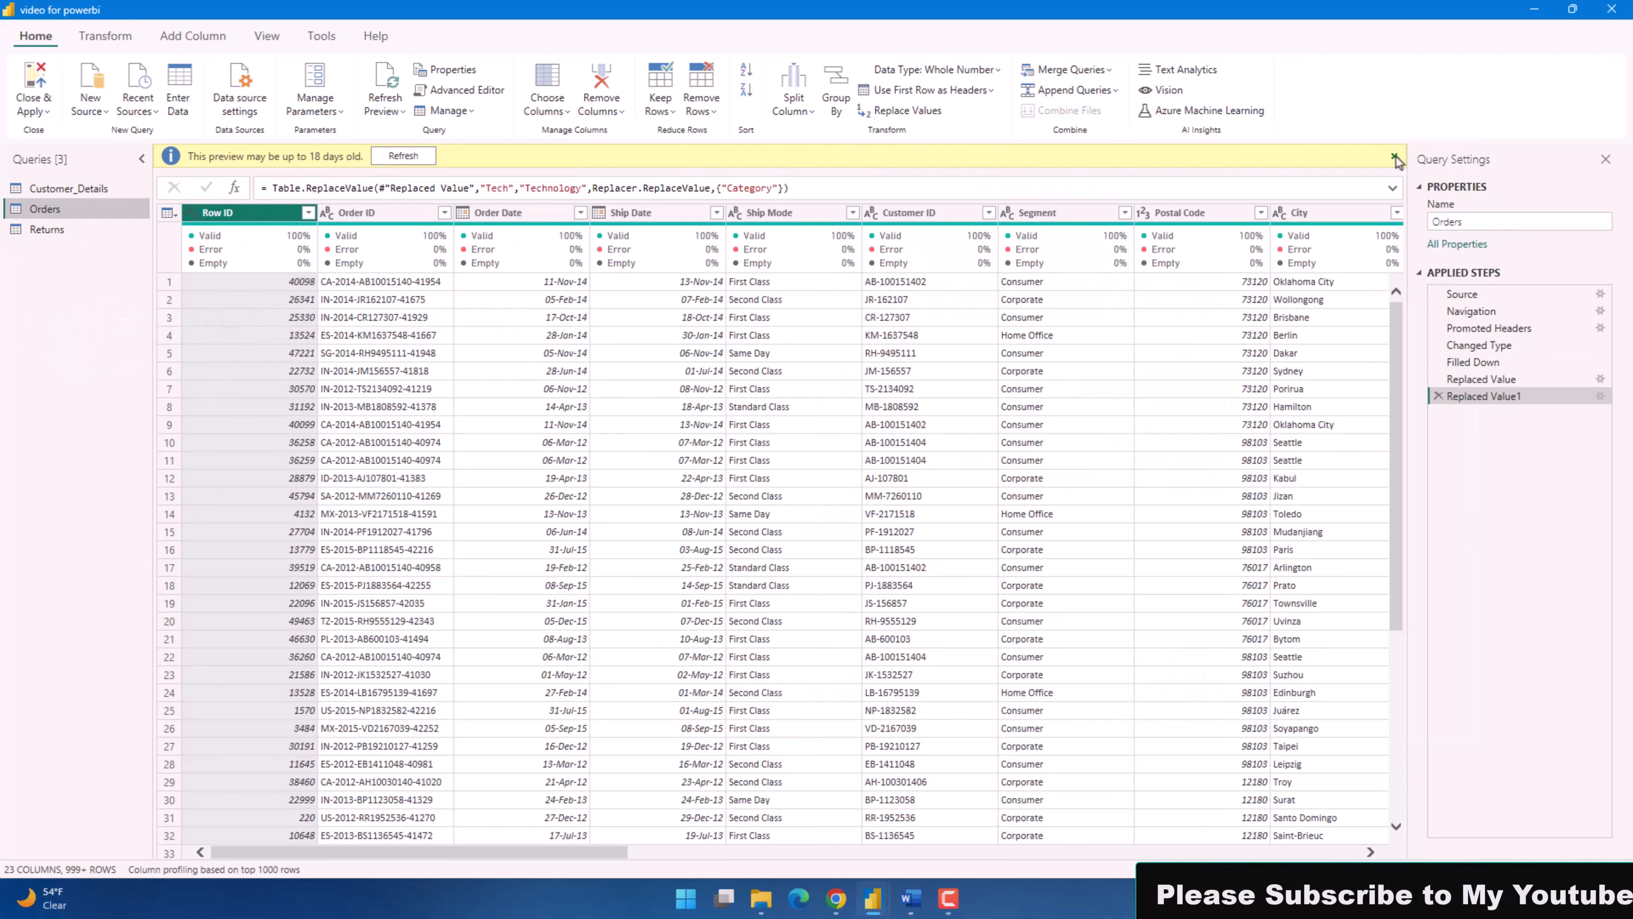
left_click(56, 230)
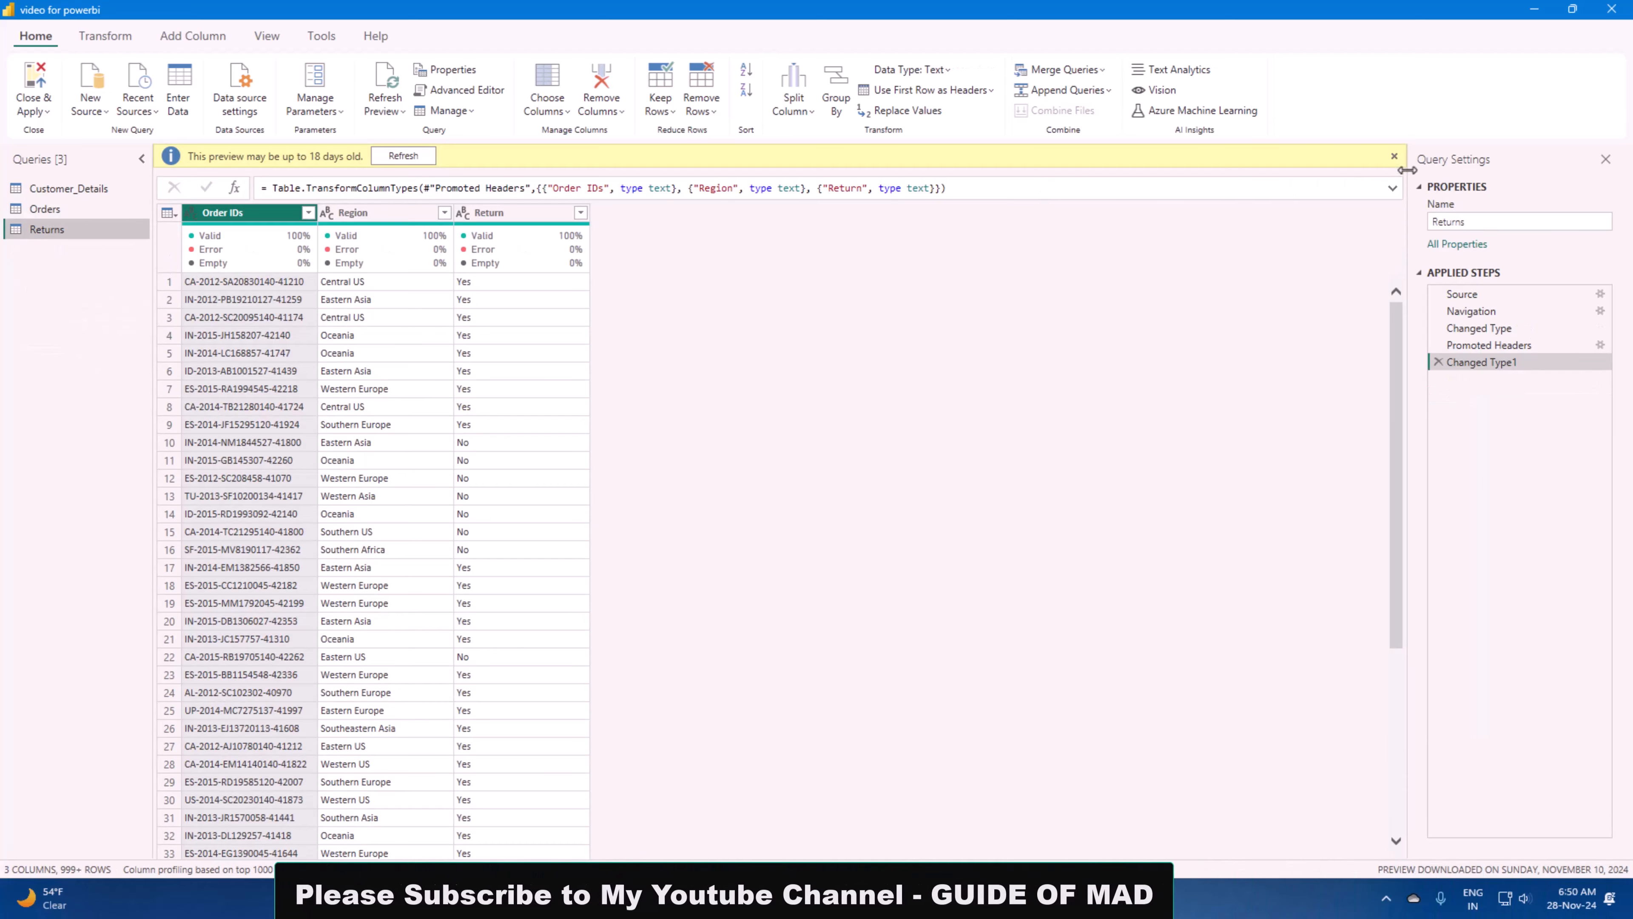
left_click(1394, 158)
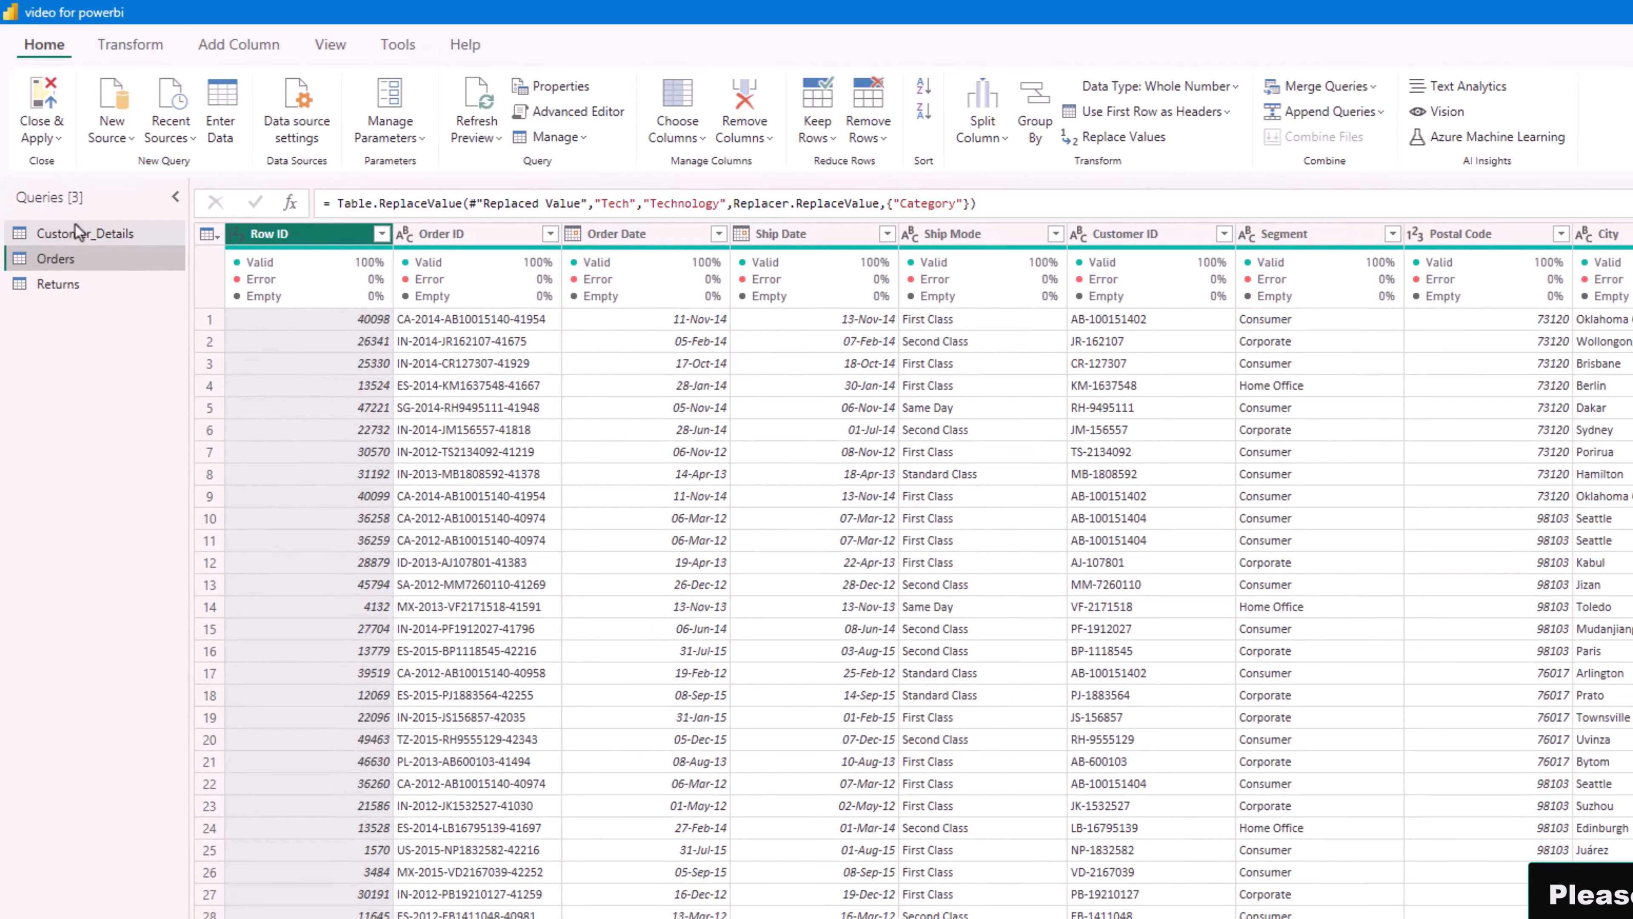
left_click(85, 241)
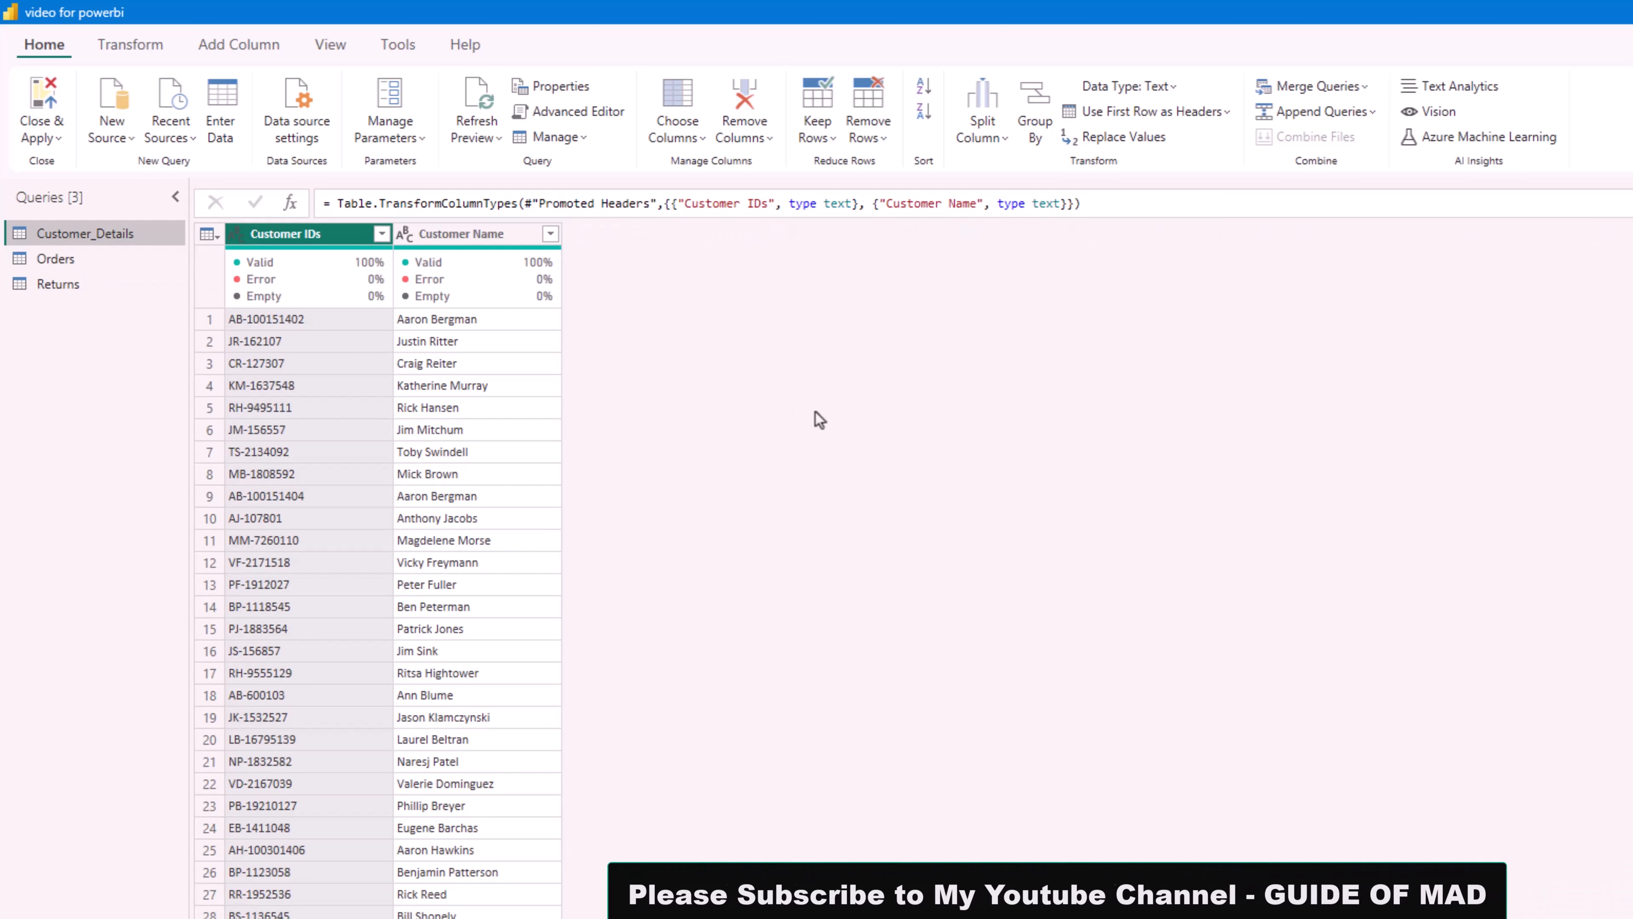
left_click(57, 265)
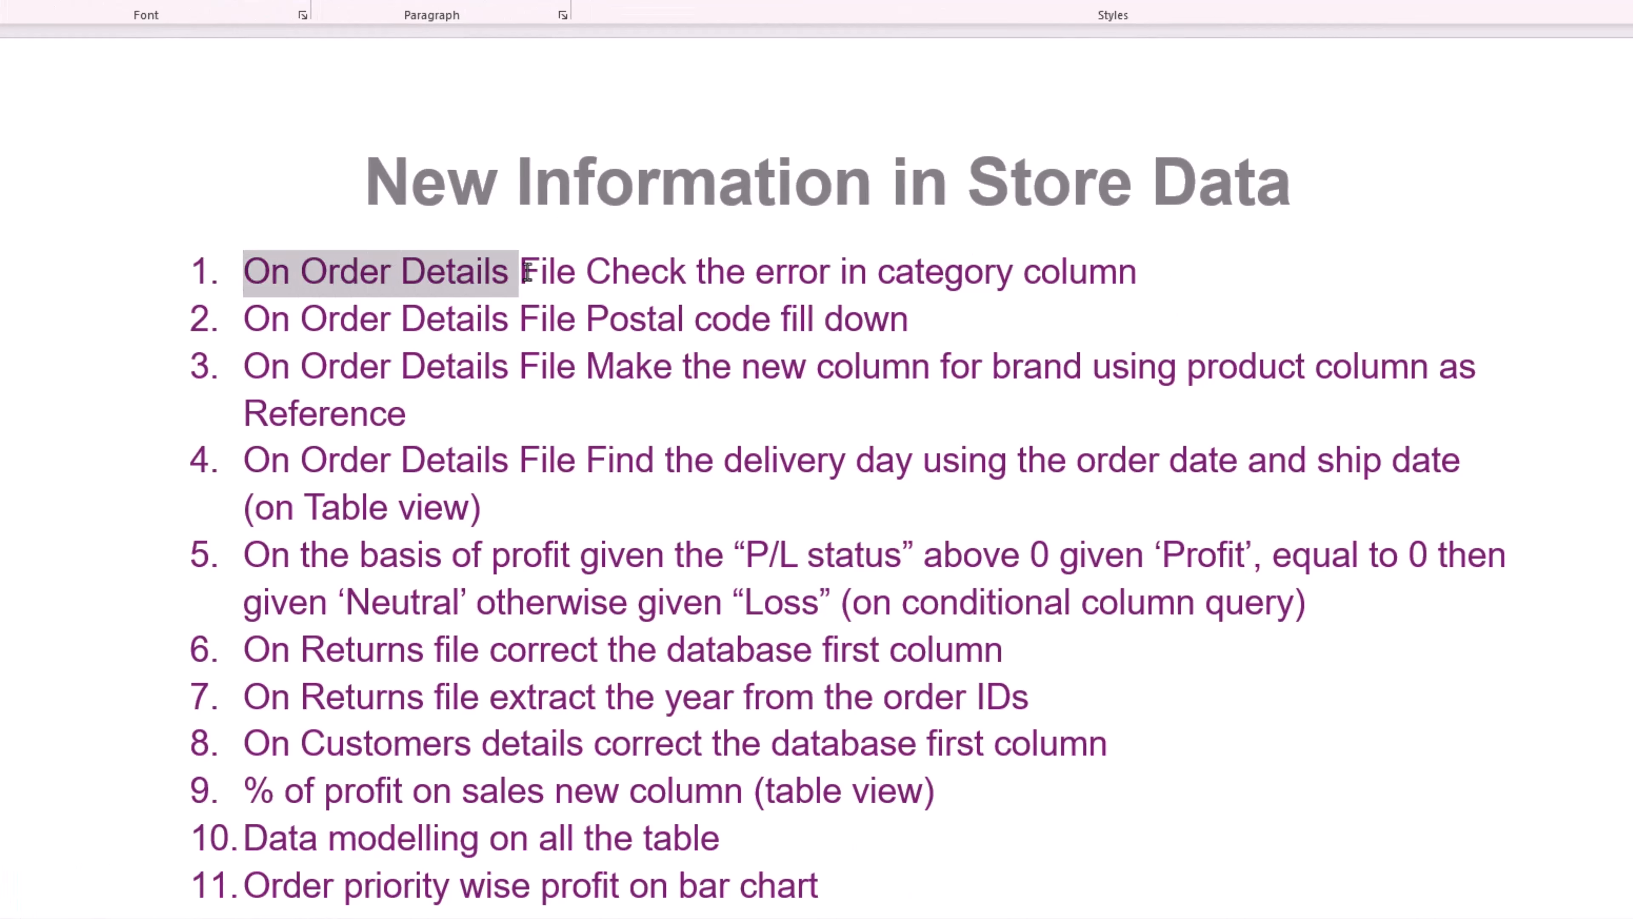
Read the first task in the Word list, about checking the Category column for errors, and switch back to Power Query.
left_click_drag(796, 272, 1092, 273)
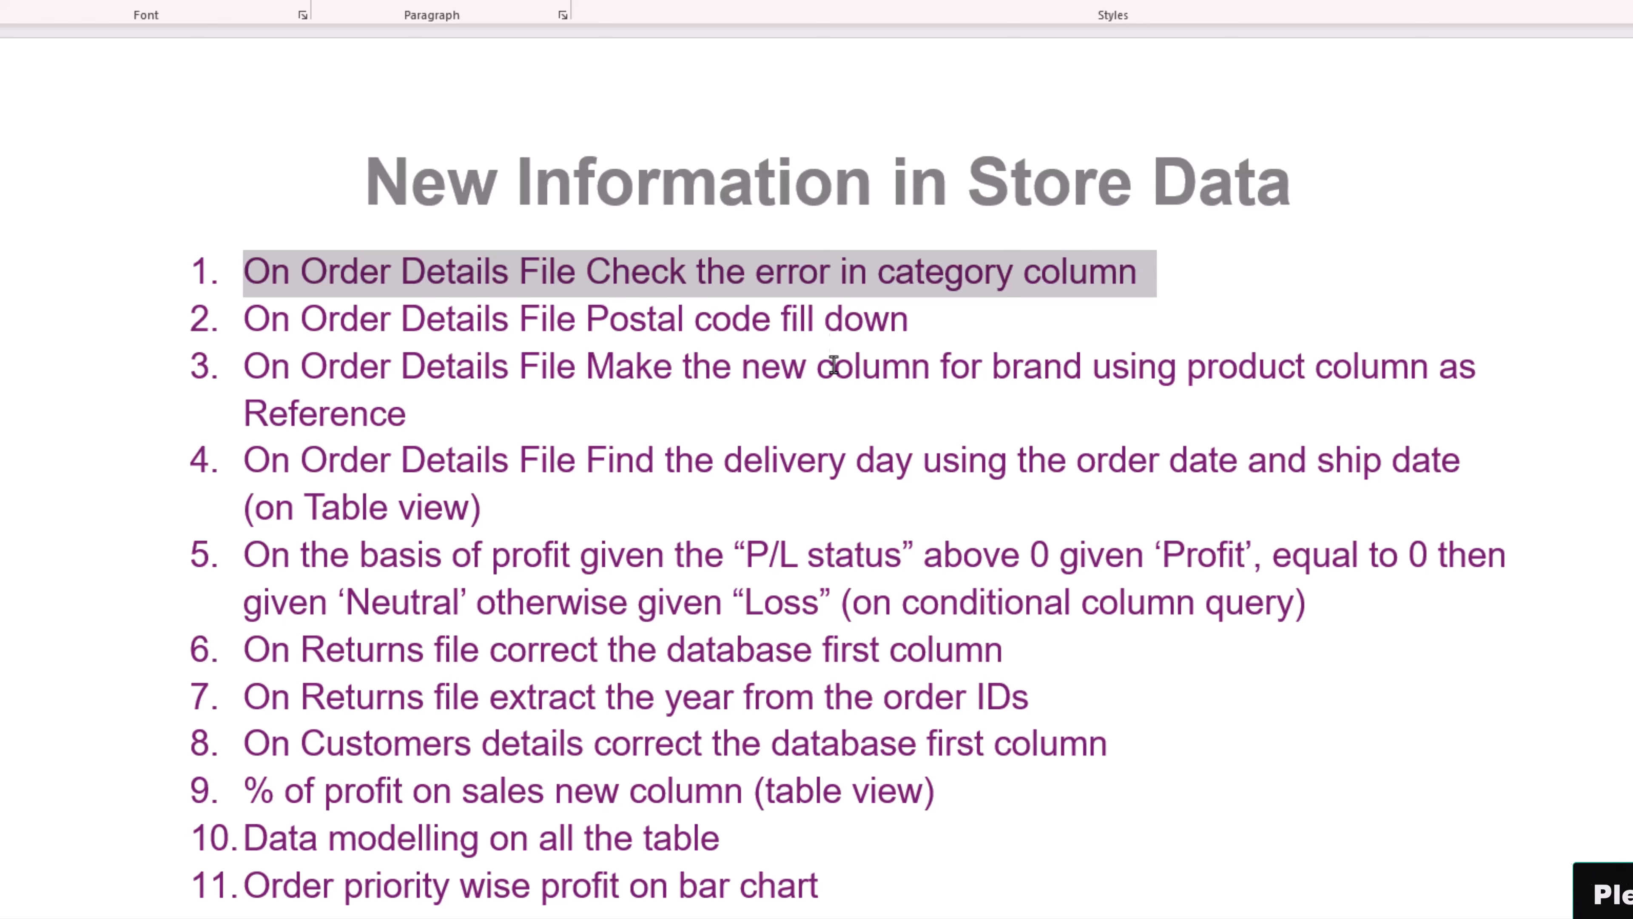
left_click(923, 490)
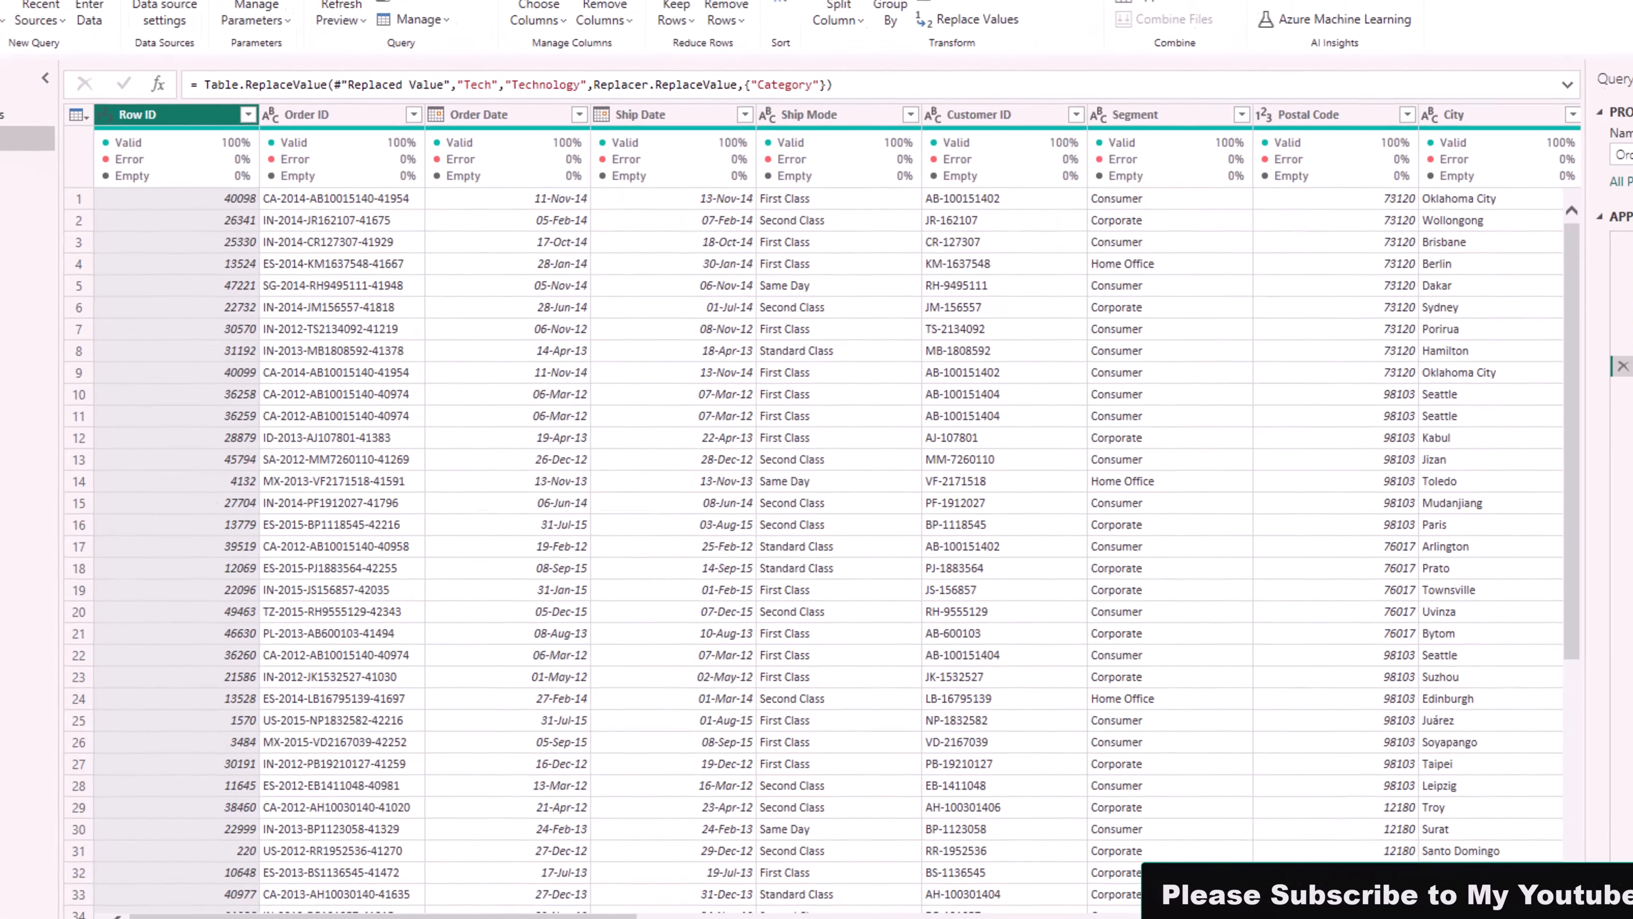
Review the replacement of Tech with Technology in the Orders query's Category column, leaving its settings as they are.
scroll(829, 515, "right", 10)
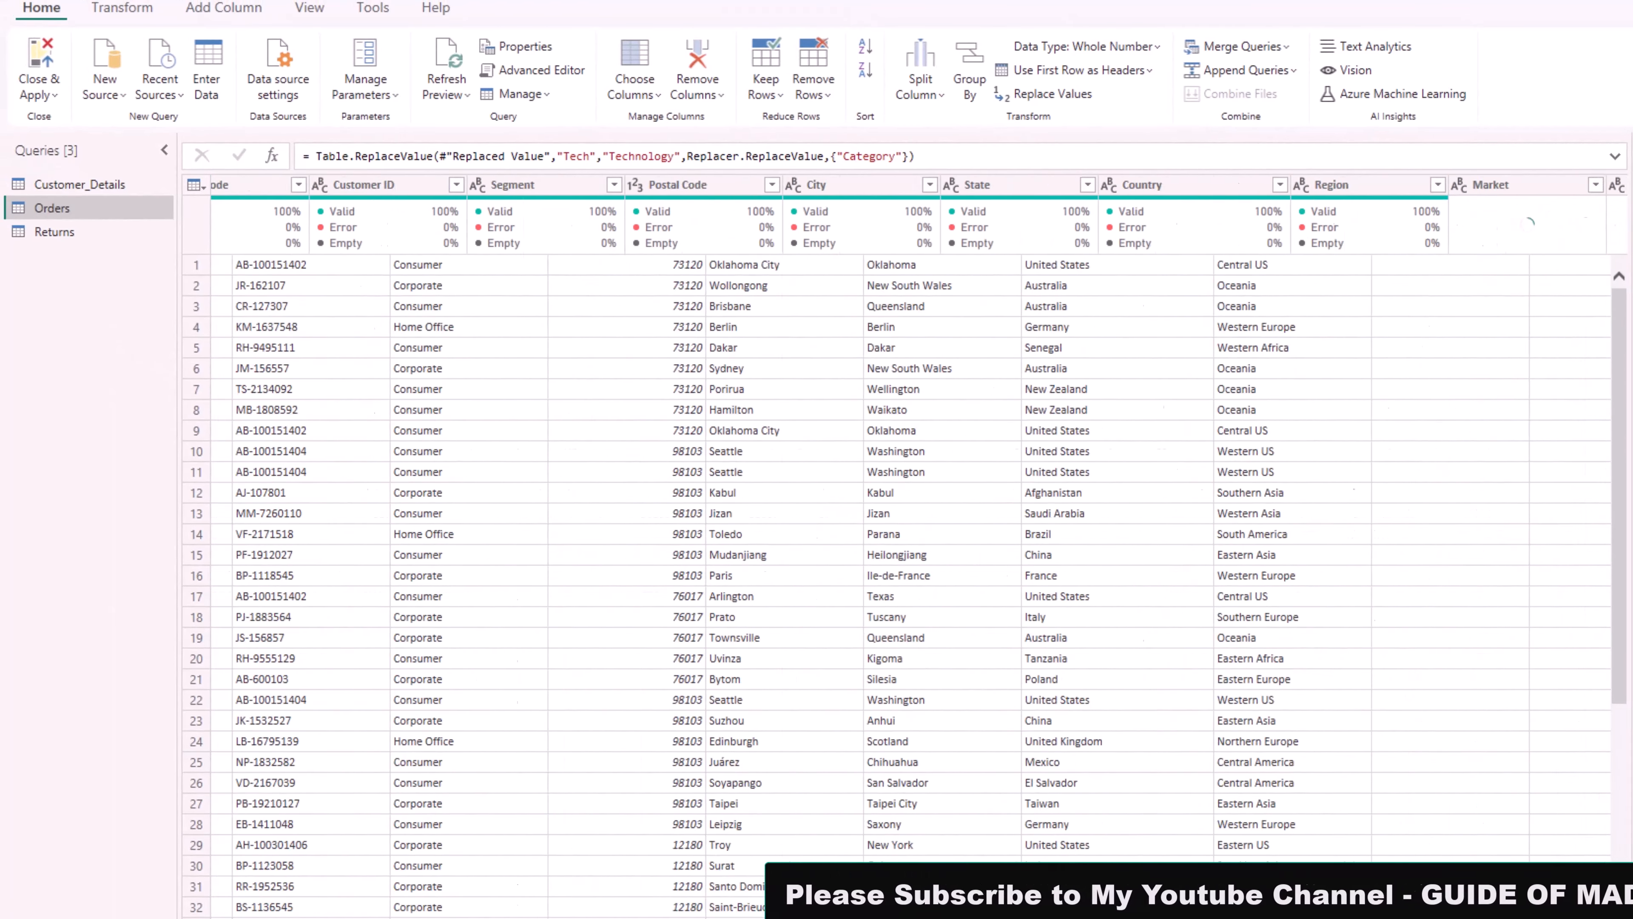
scroll(901, 514, "right", 8)
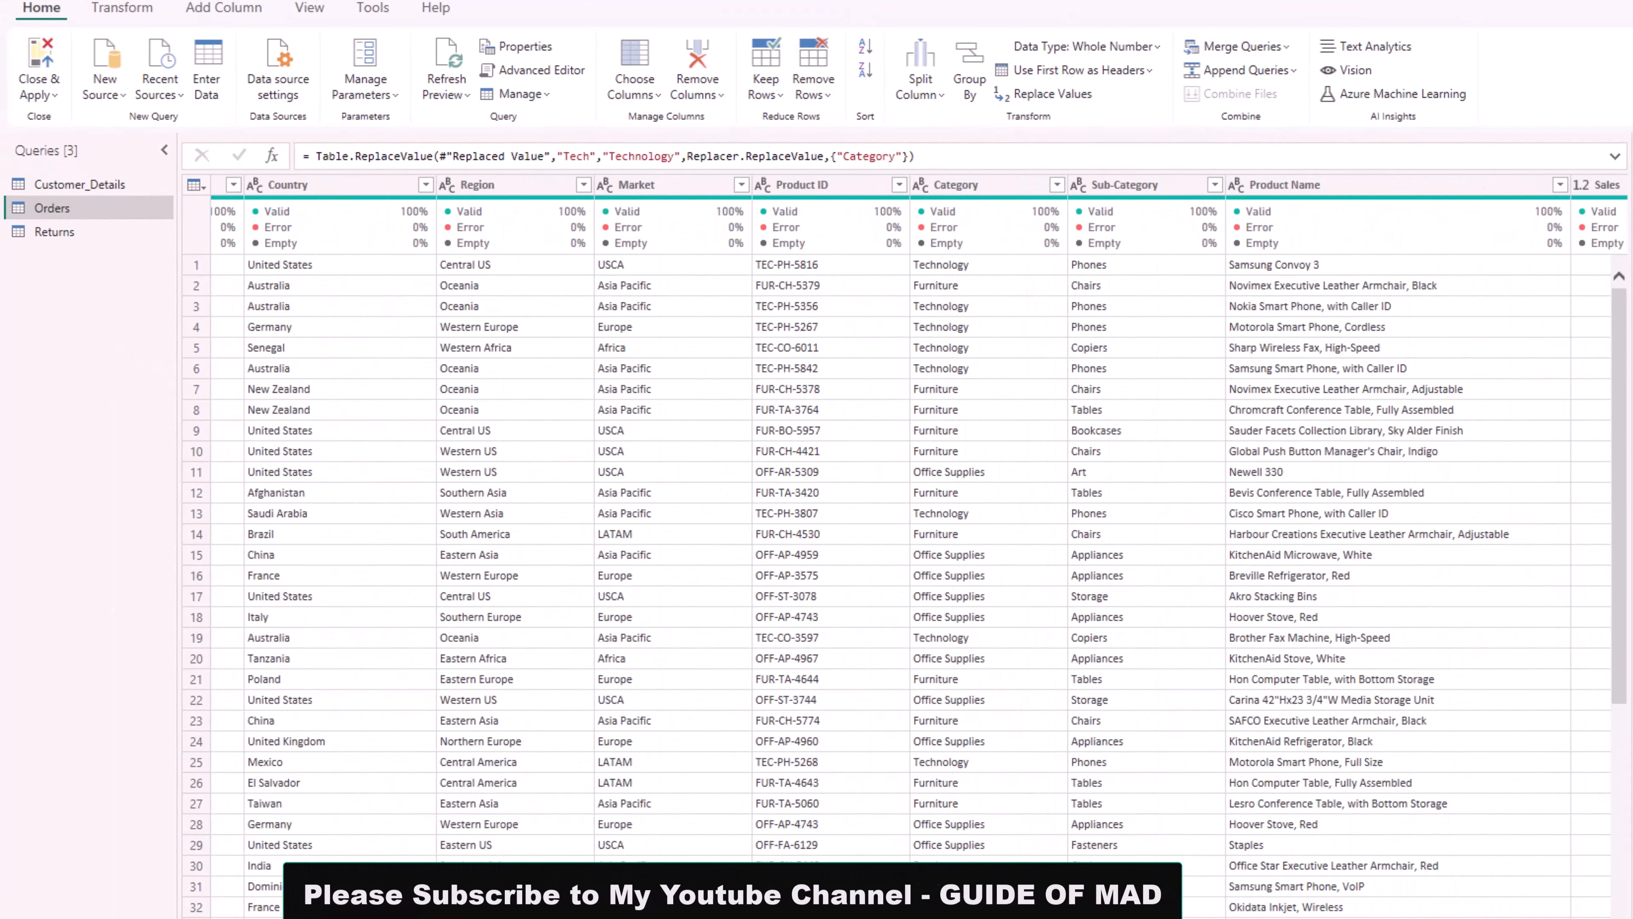
left_click(988, 189)
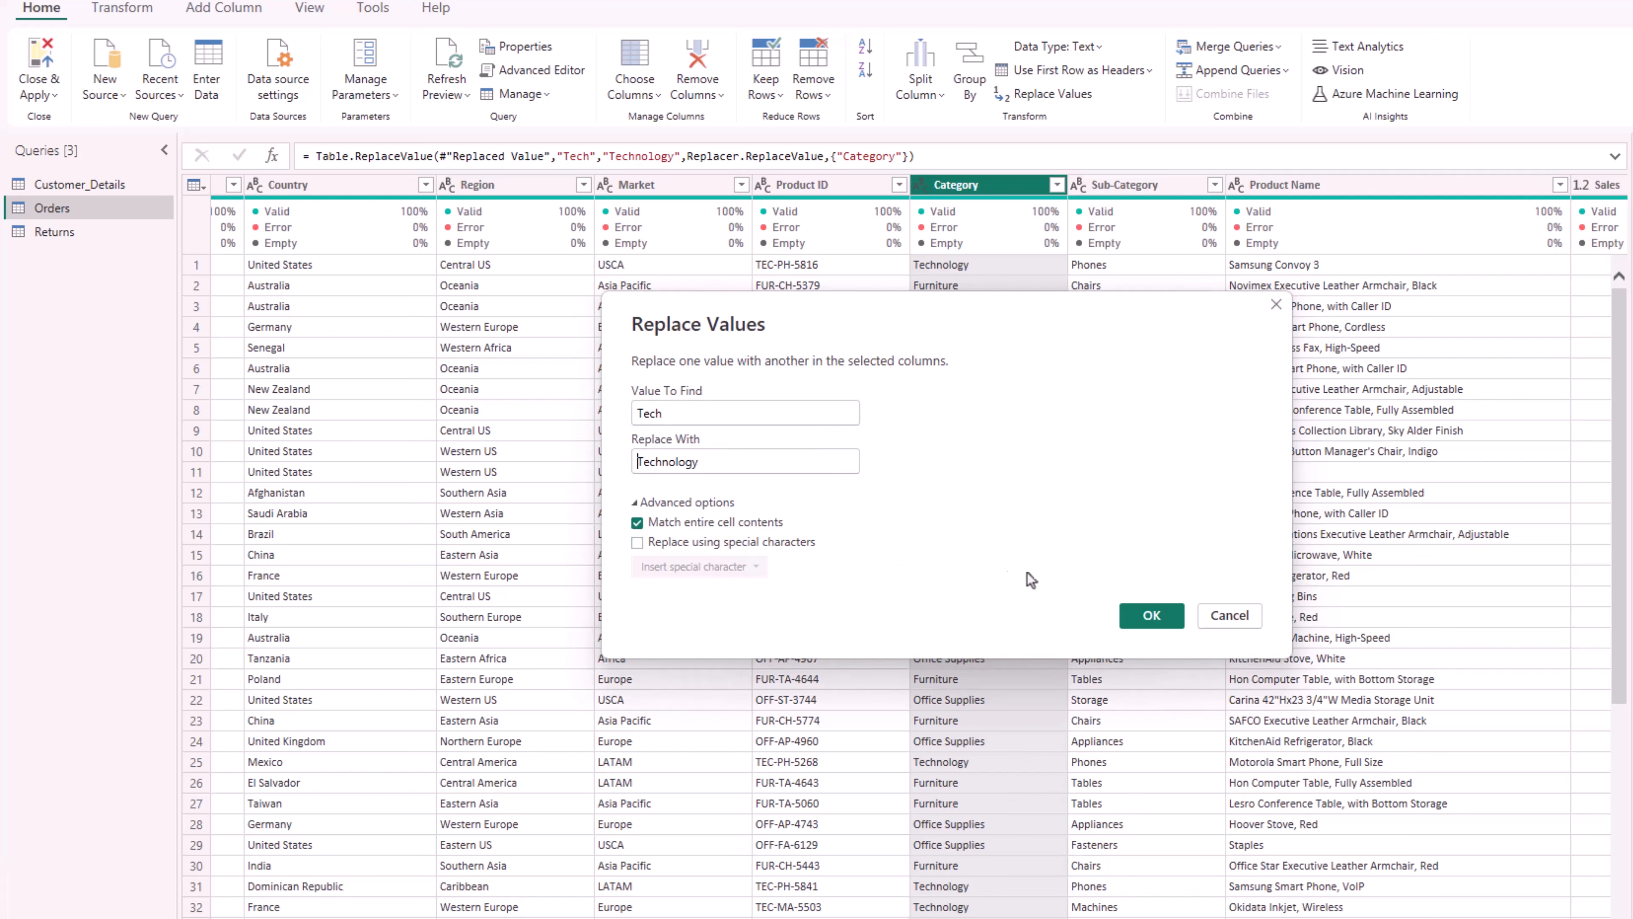
left_click(1226, 616)
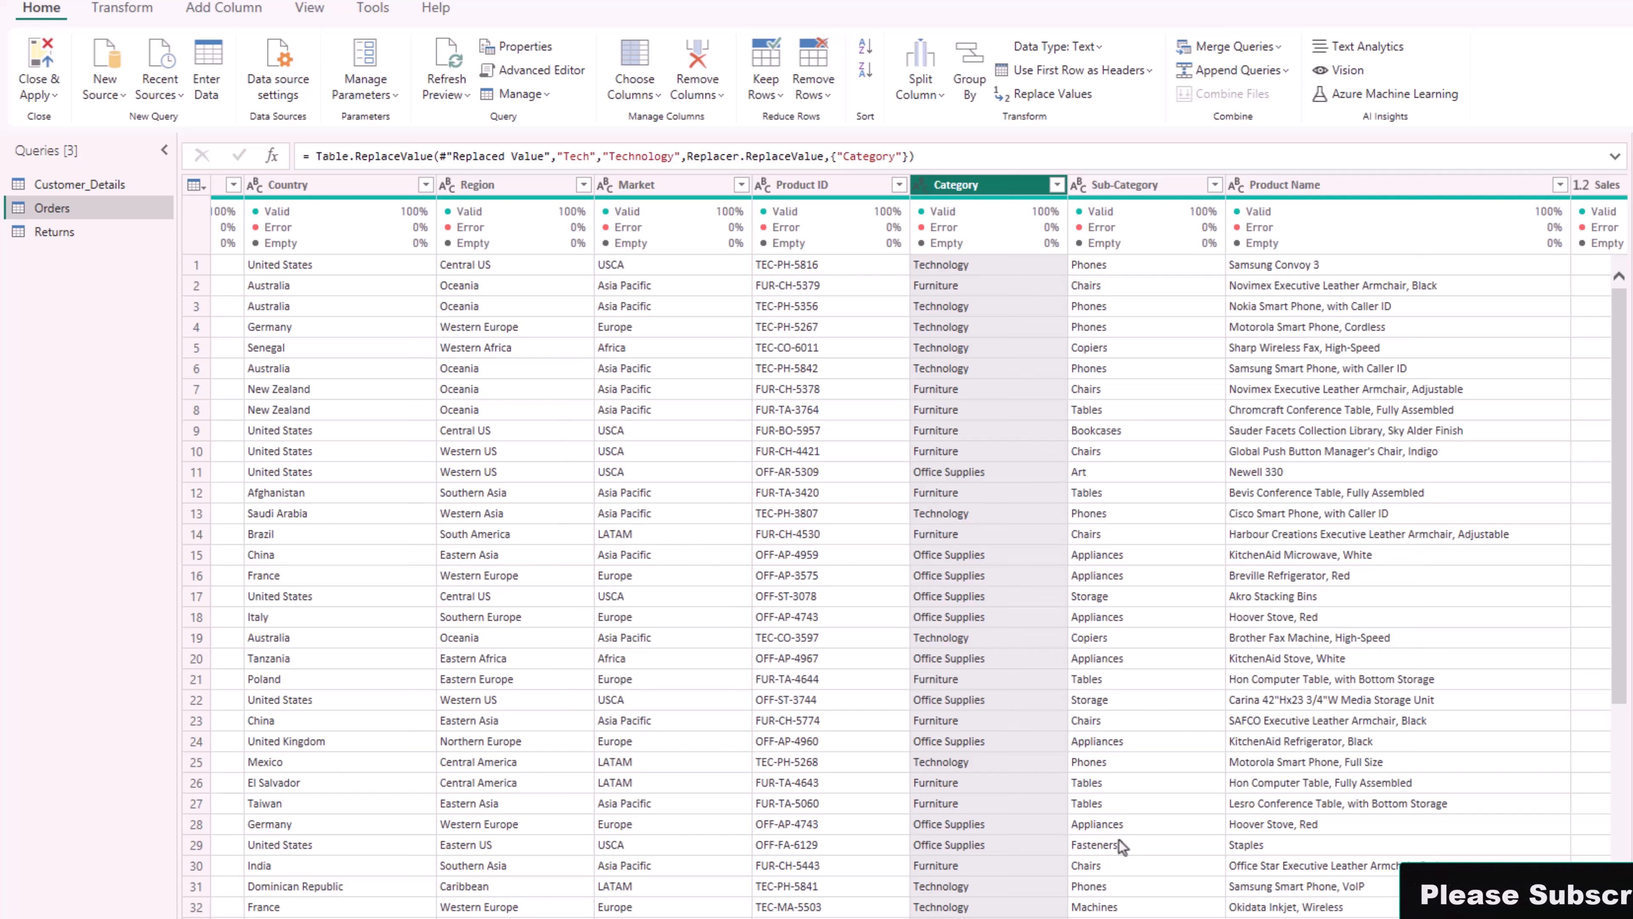
Switch to the Word task list and highlight tasks 1 (category column error) and 2 (postal code fill down) in yellow.
key("alt+Tab")
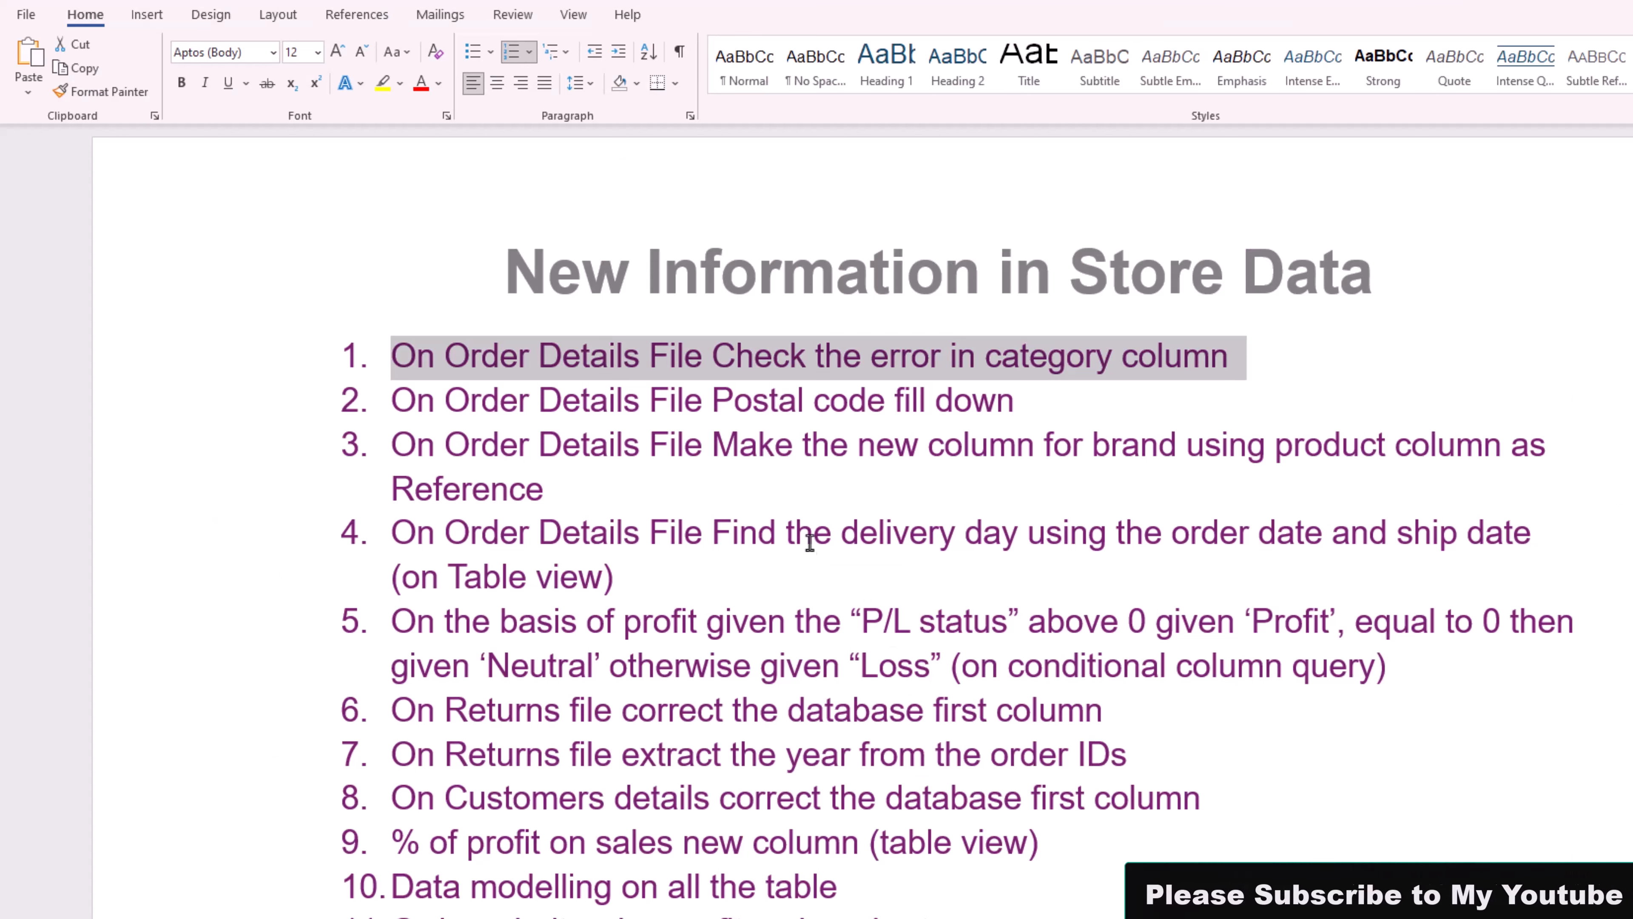
left_click(384, 85)
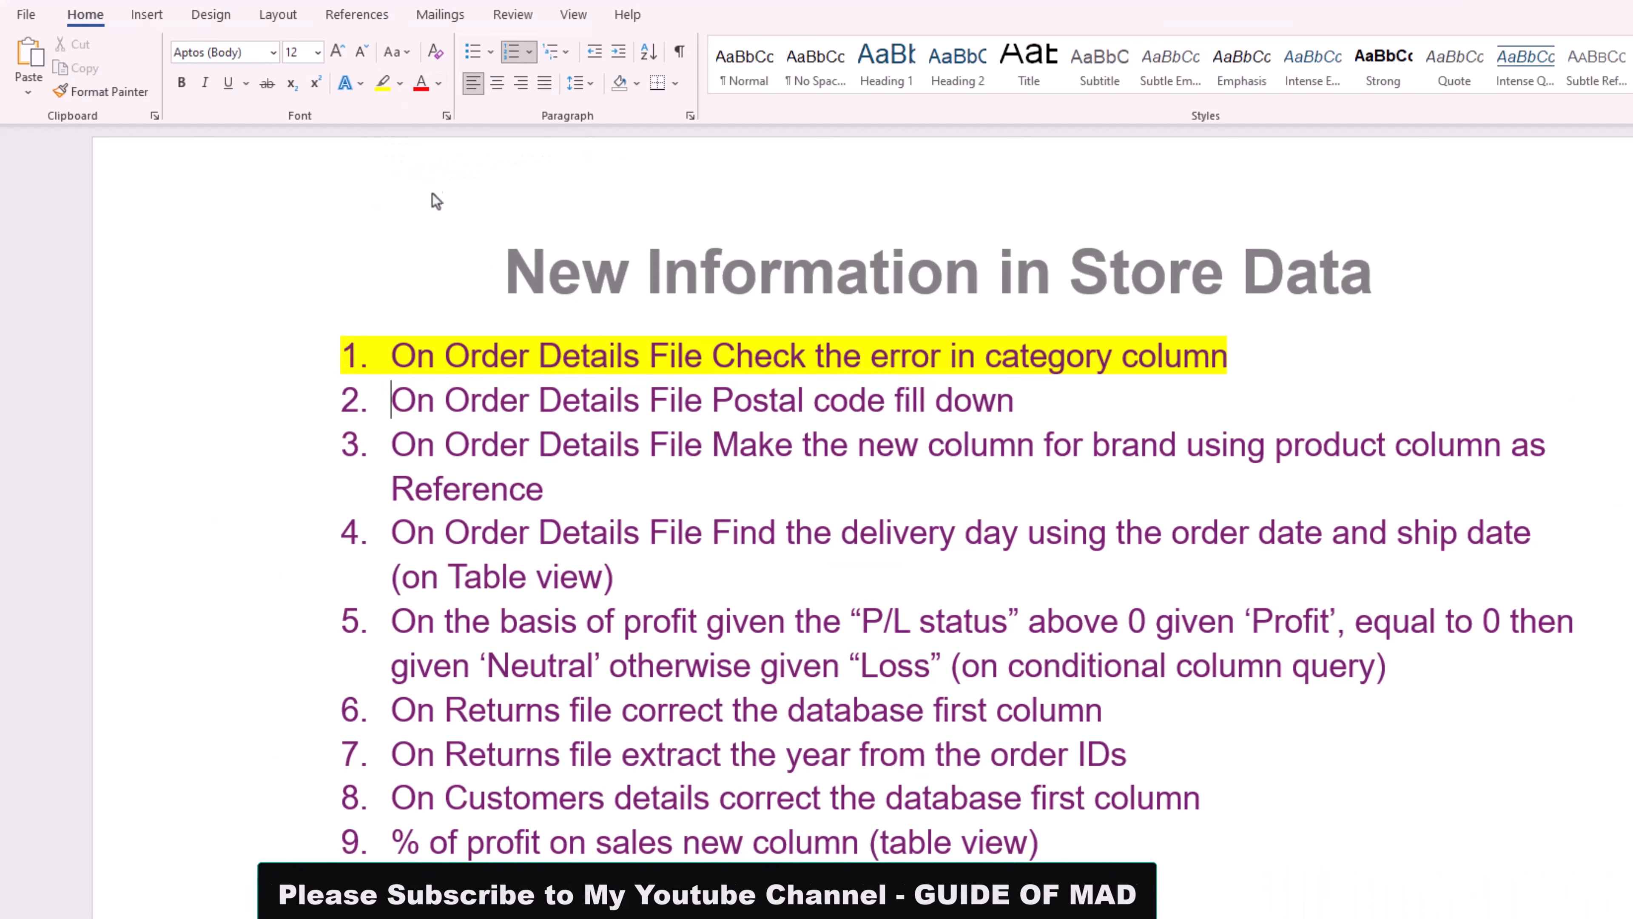
left_click(428, 445)
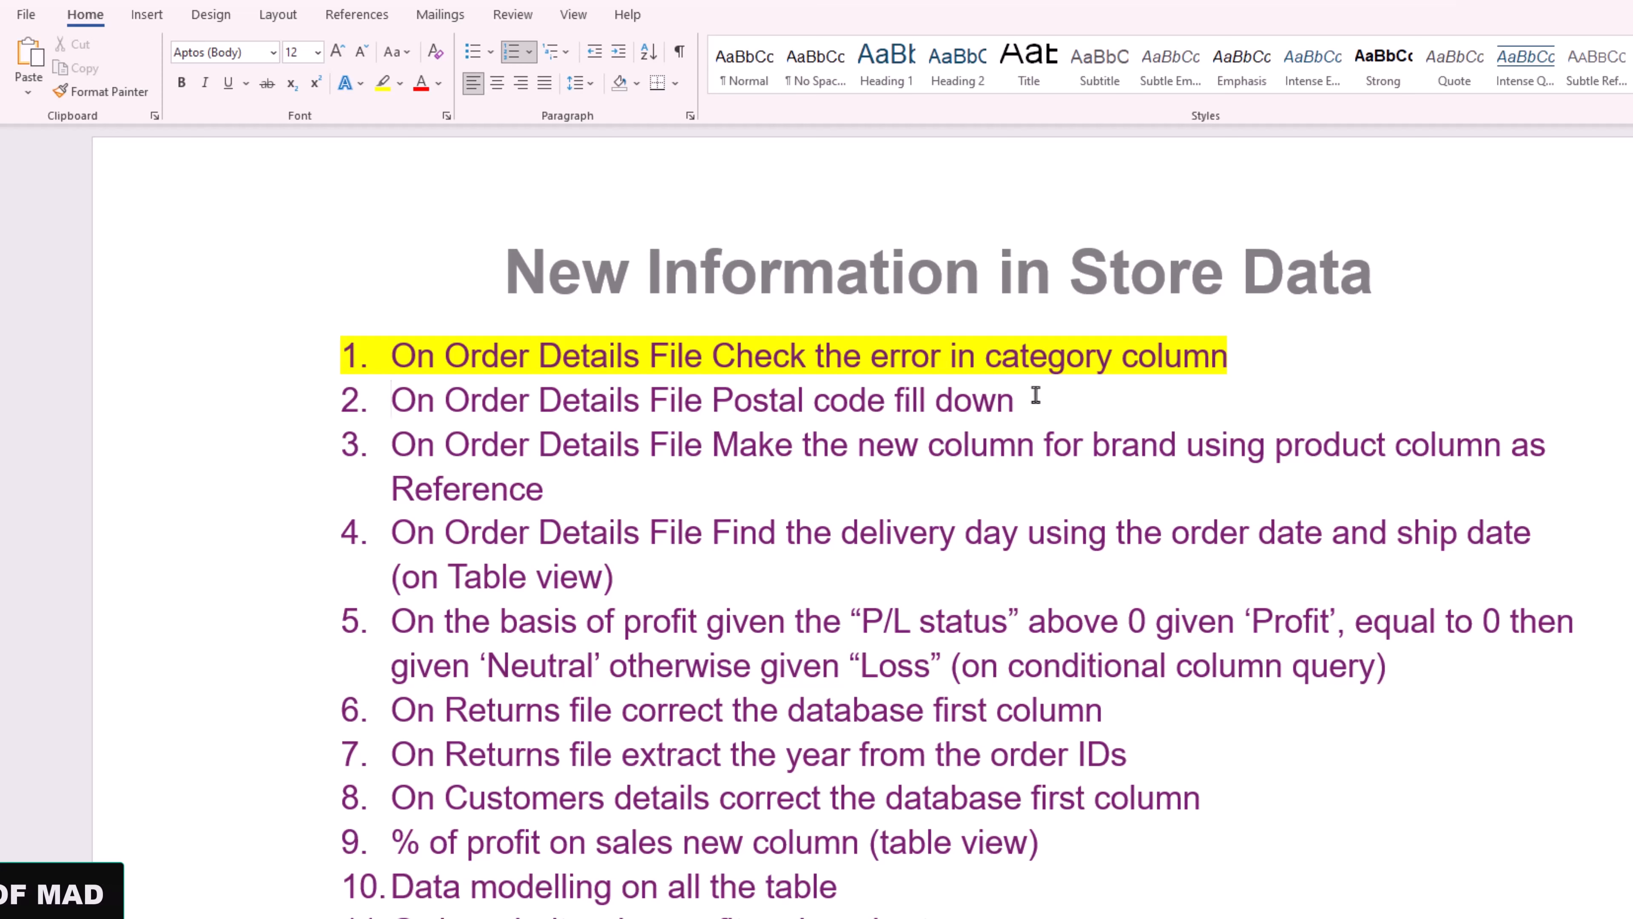
left_click_drag(1035, 396, 428, 409)
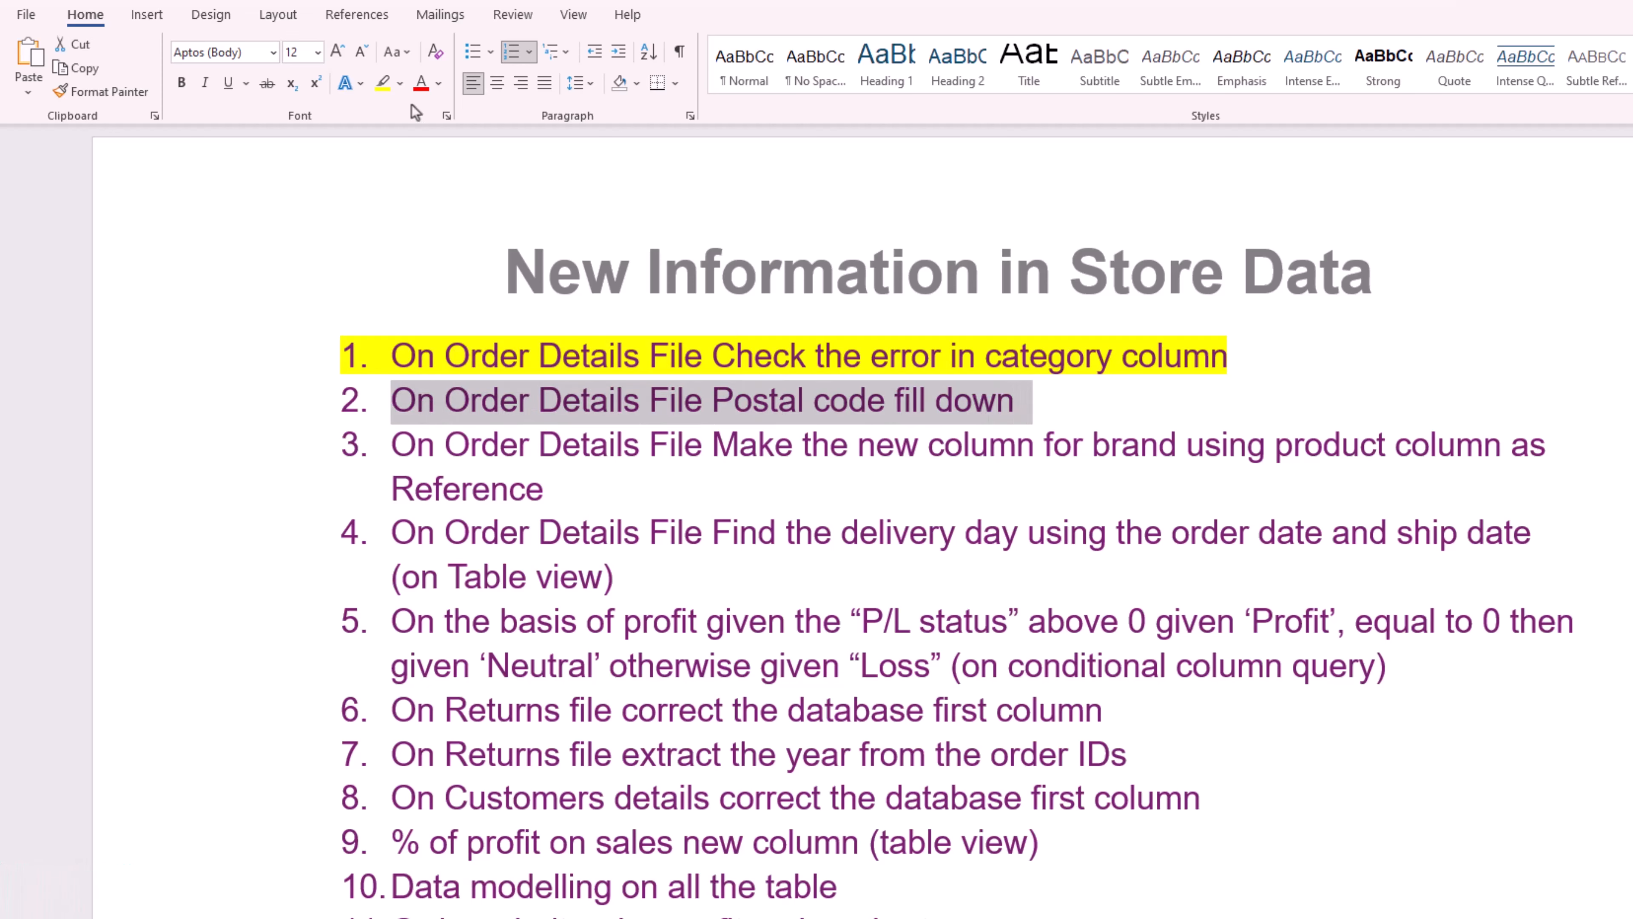
left_click(382, 85)
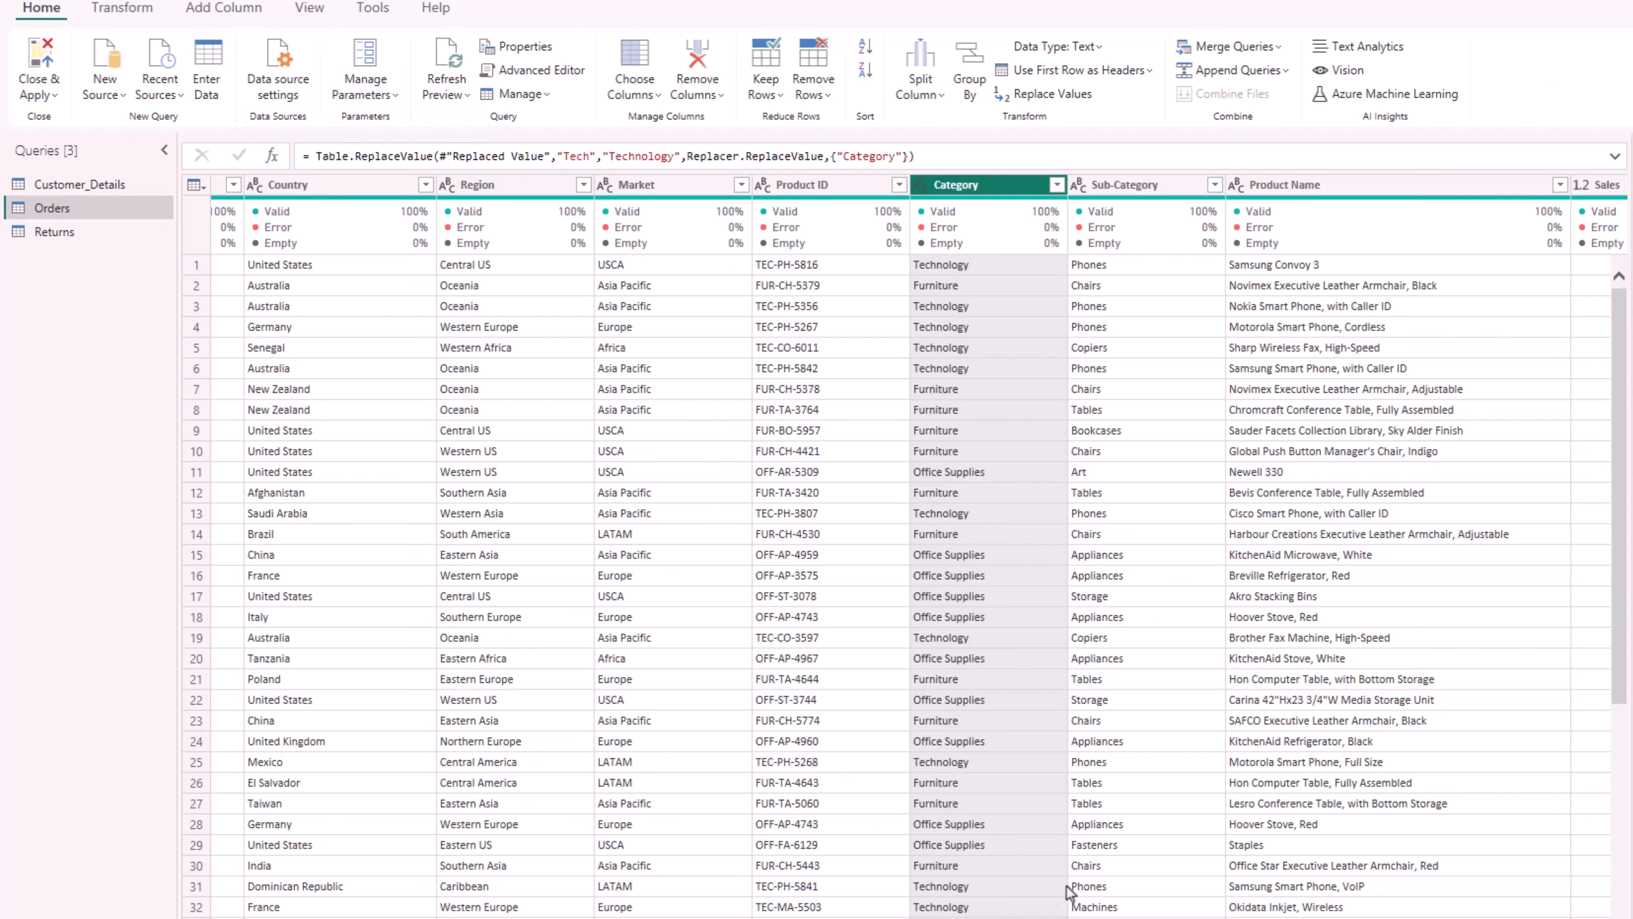
Locate and check the Postal Code column in the Orders query in Power Query.
scroll(911, 546, "left", 10)
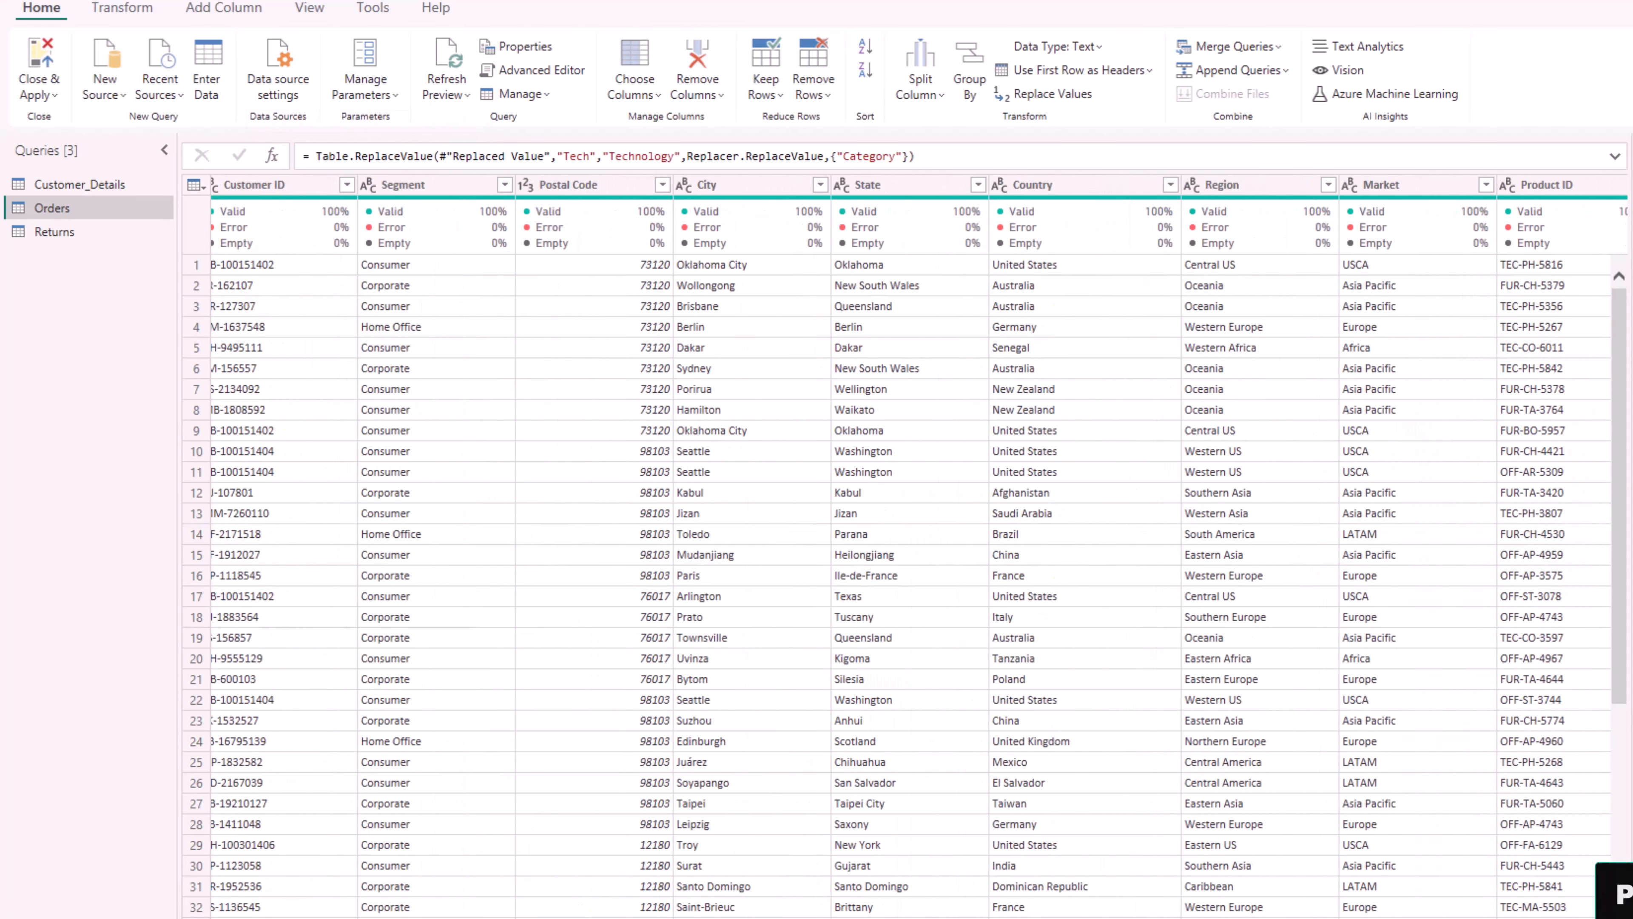
left_click(569, 185)
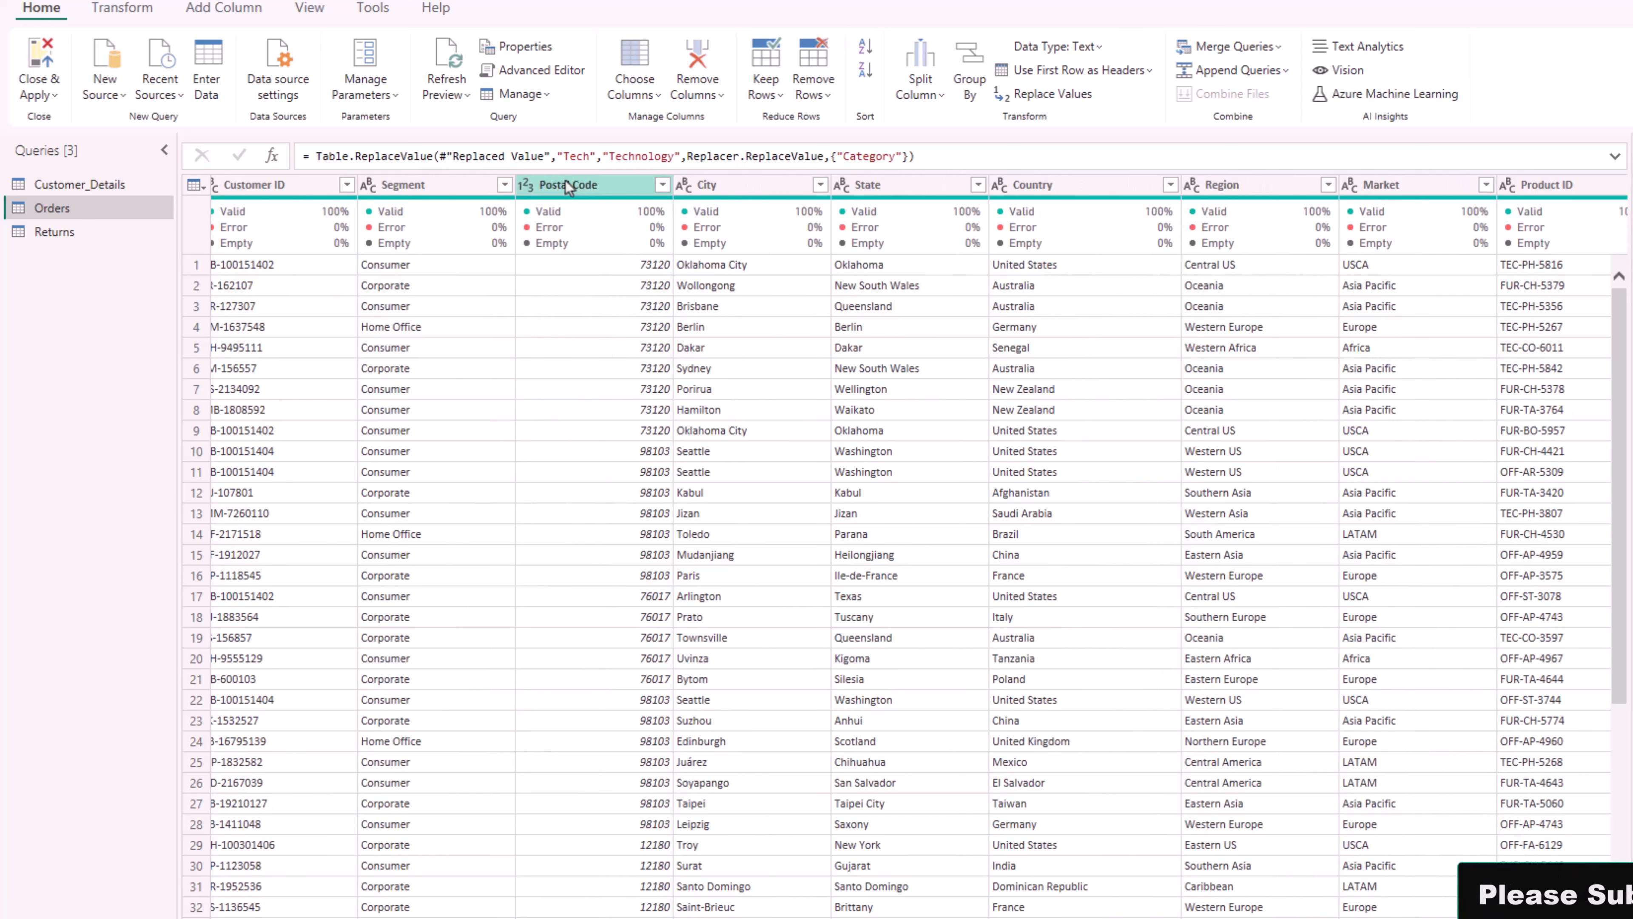
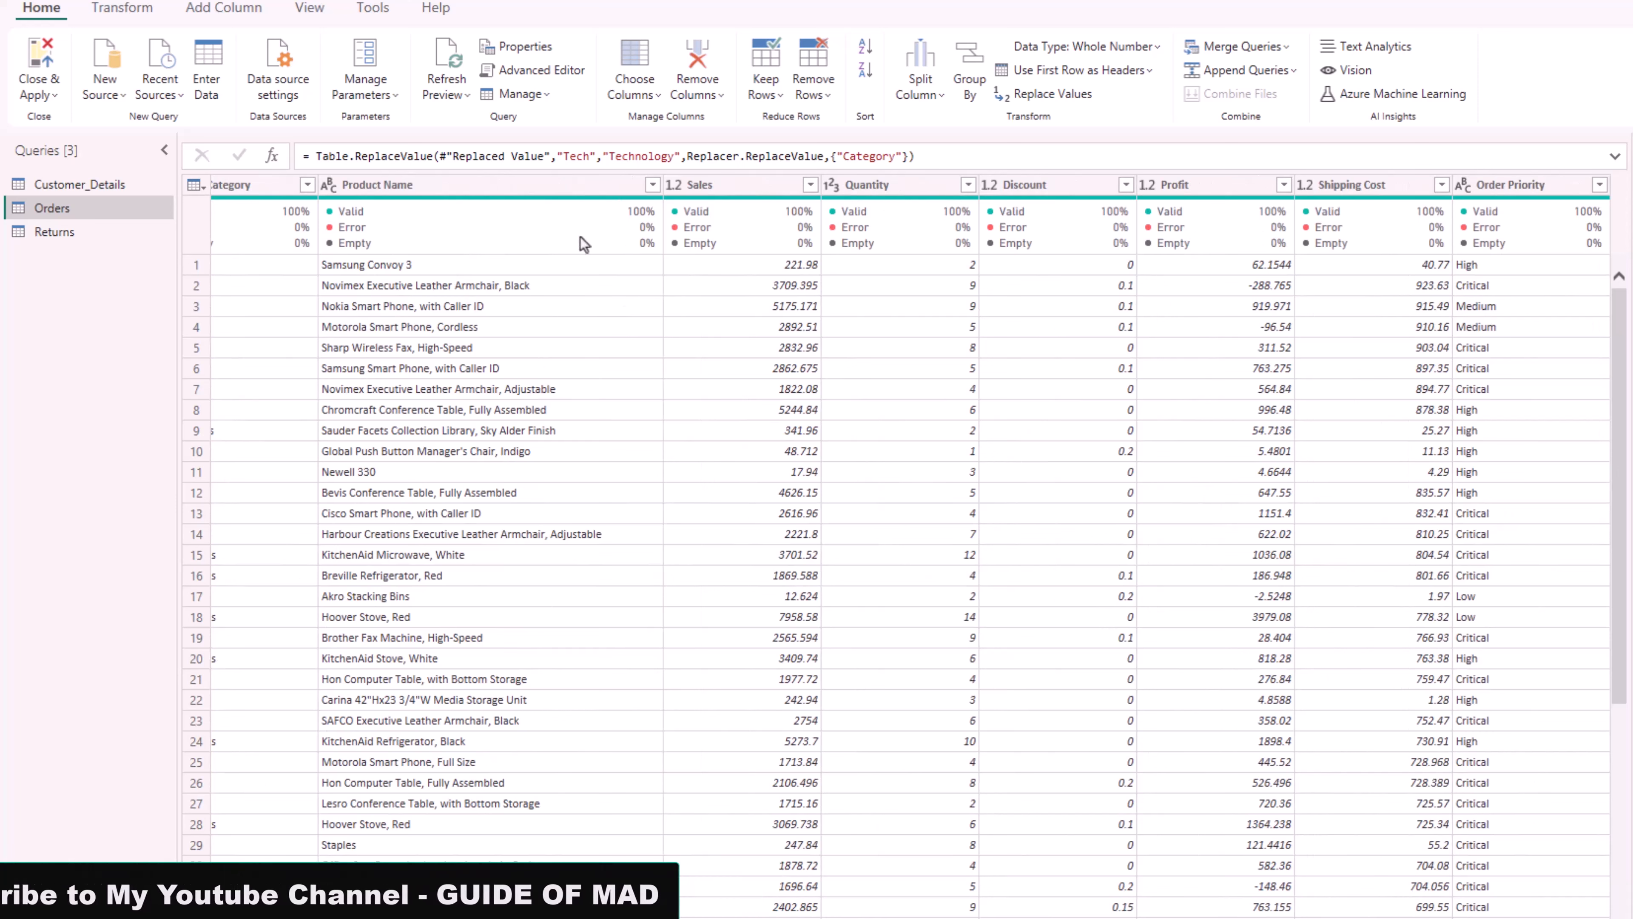
Add a column to Orders that extracts the text before the first space in Product Name.
left_click(500, 193)
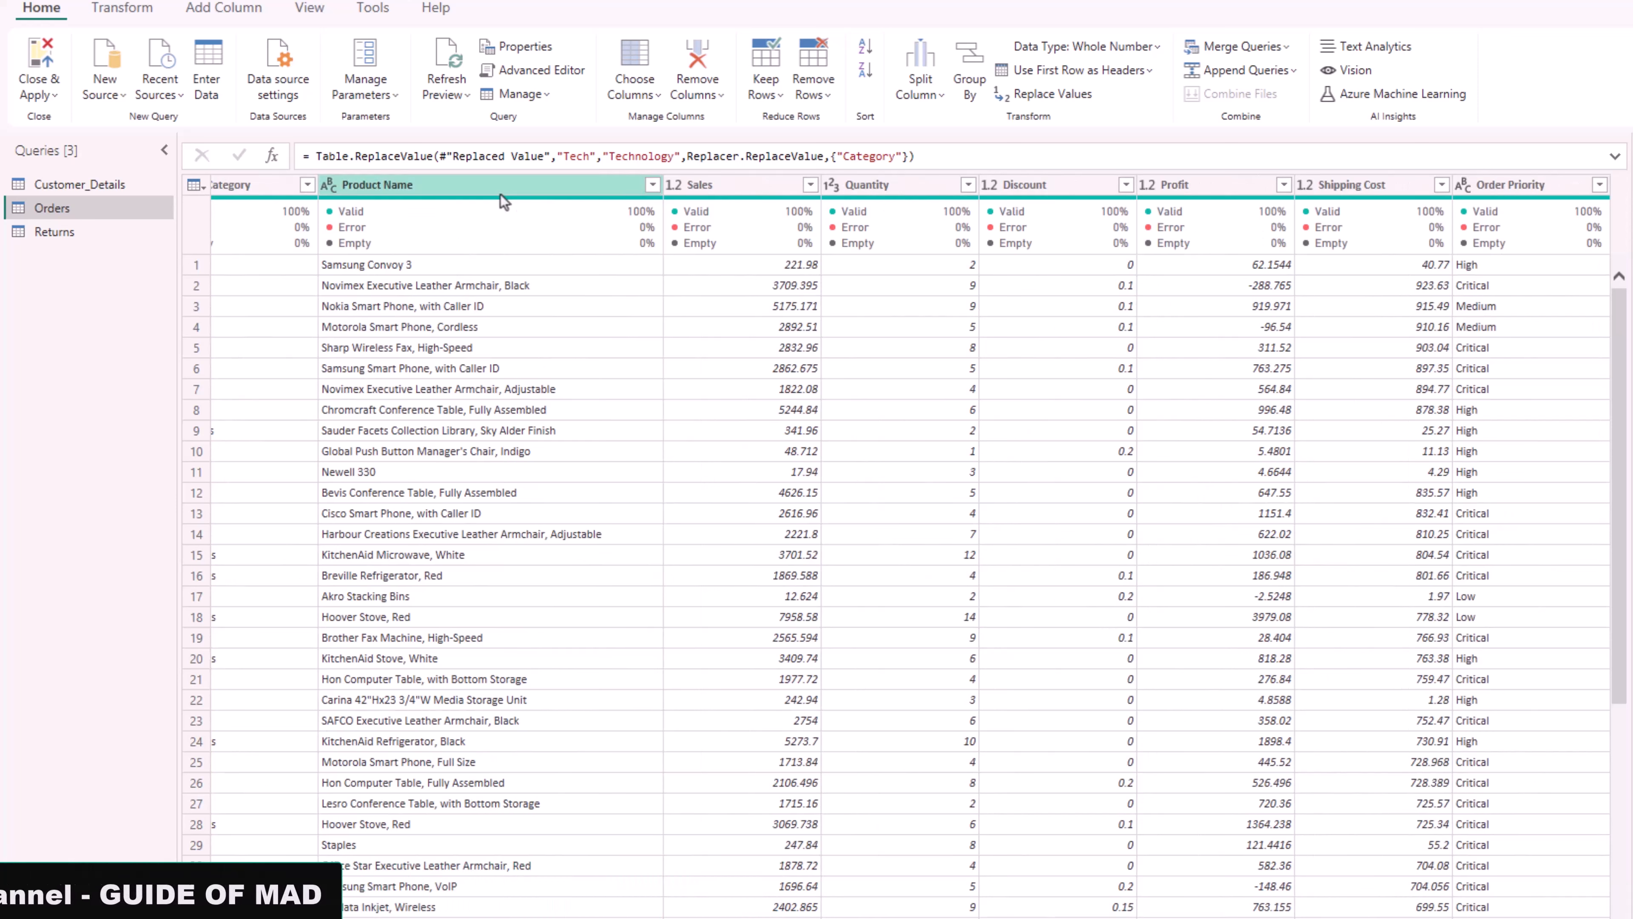
left_click(502, 193)
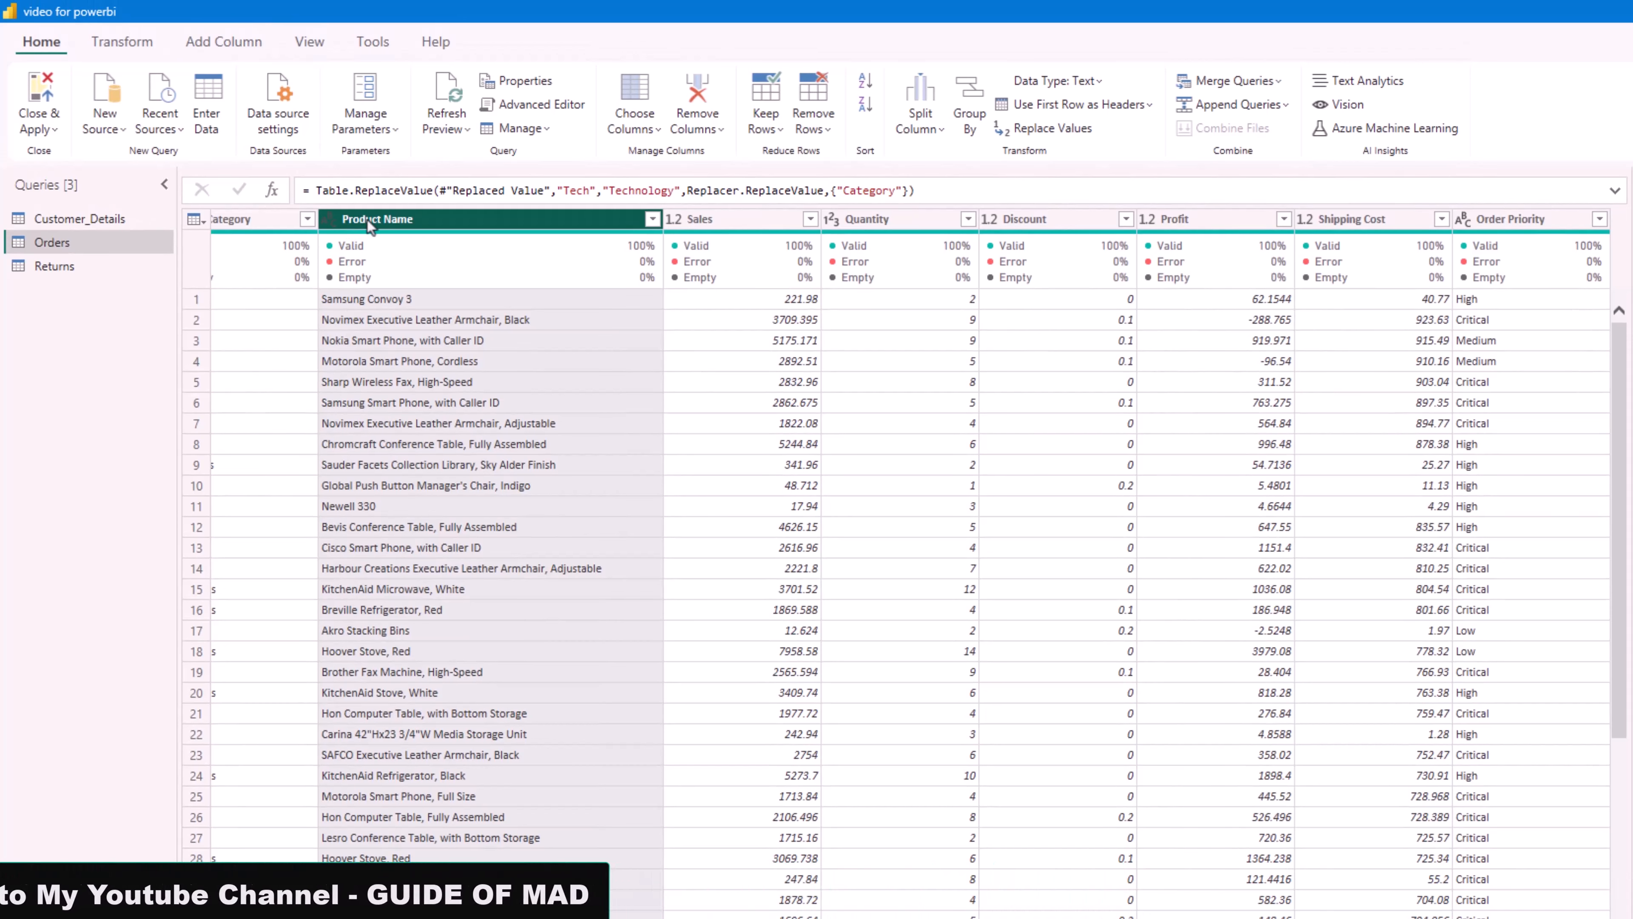
left_click(221, 42)
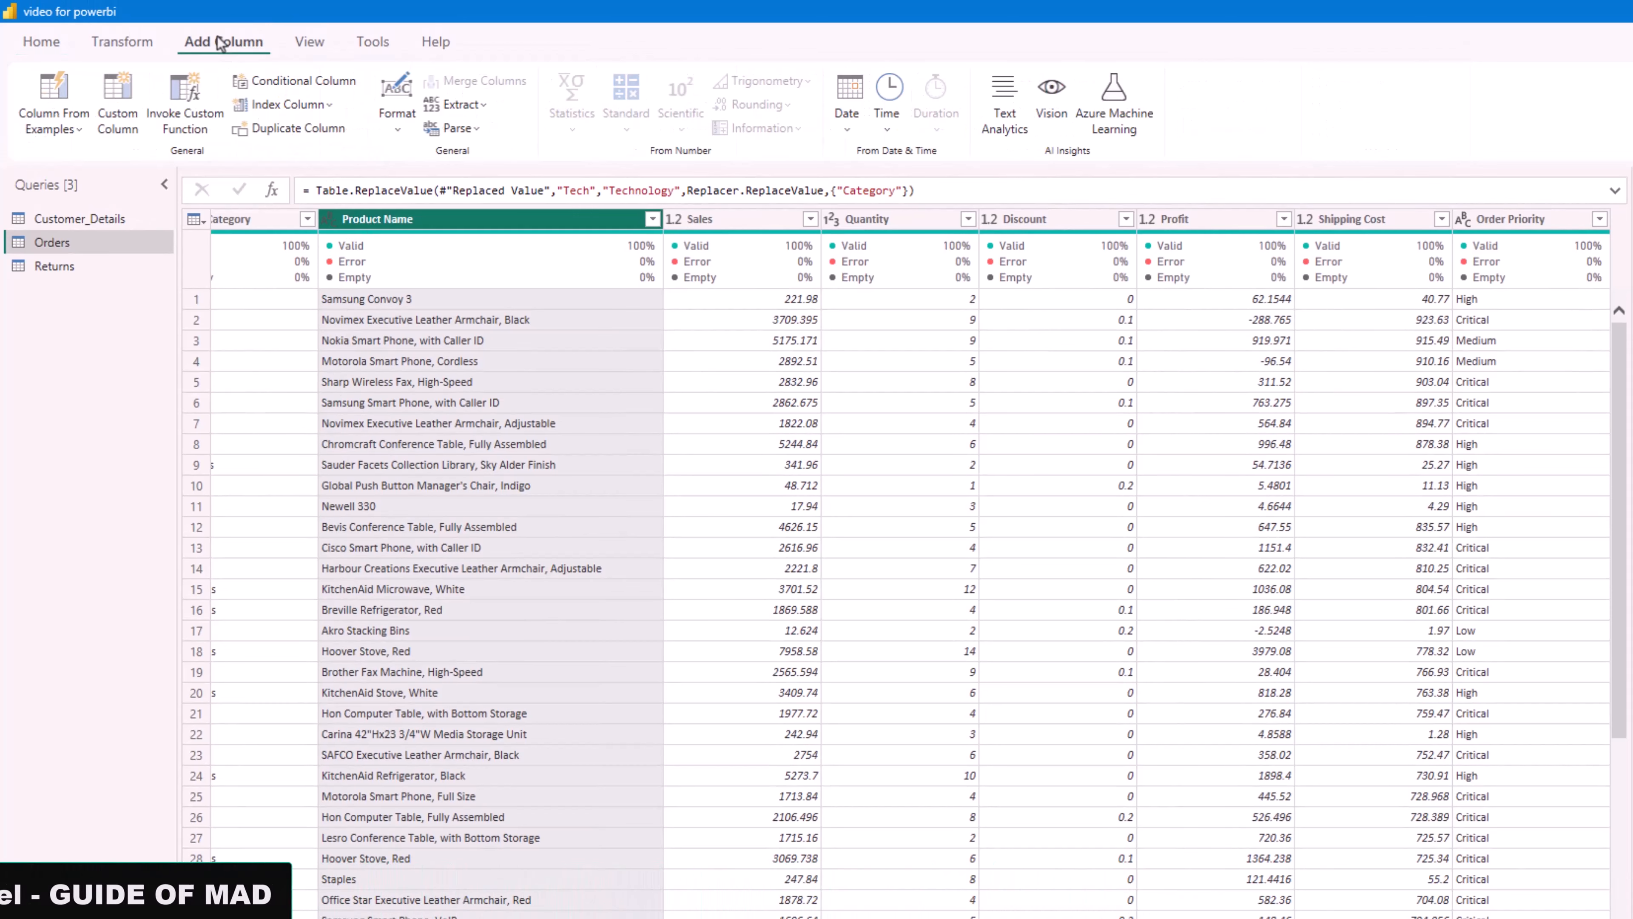
left_click(469, 105)
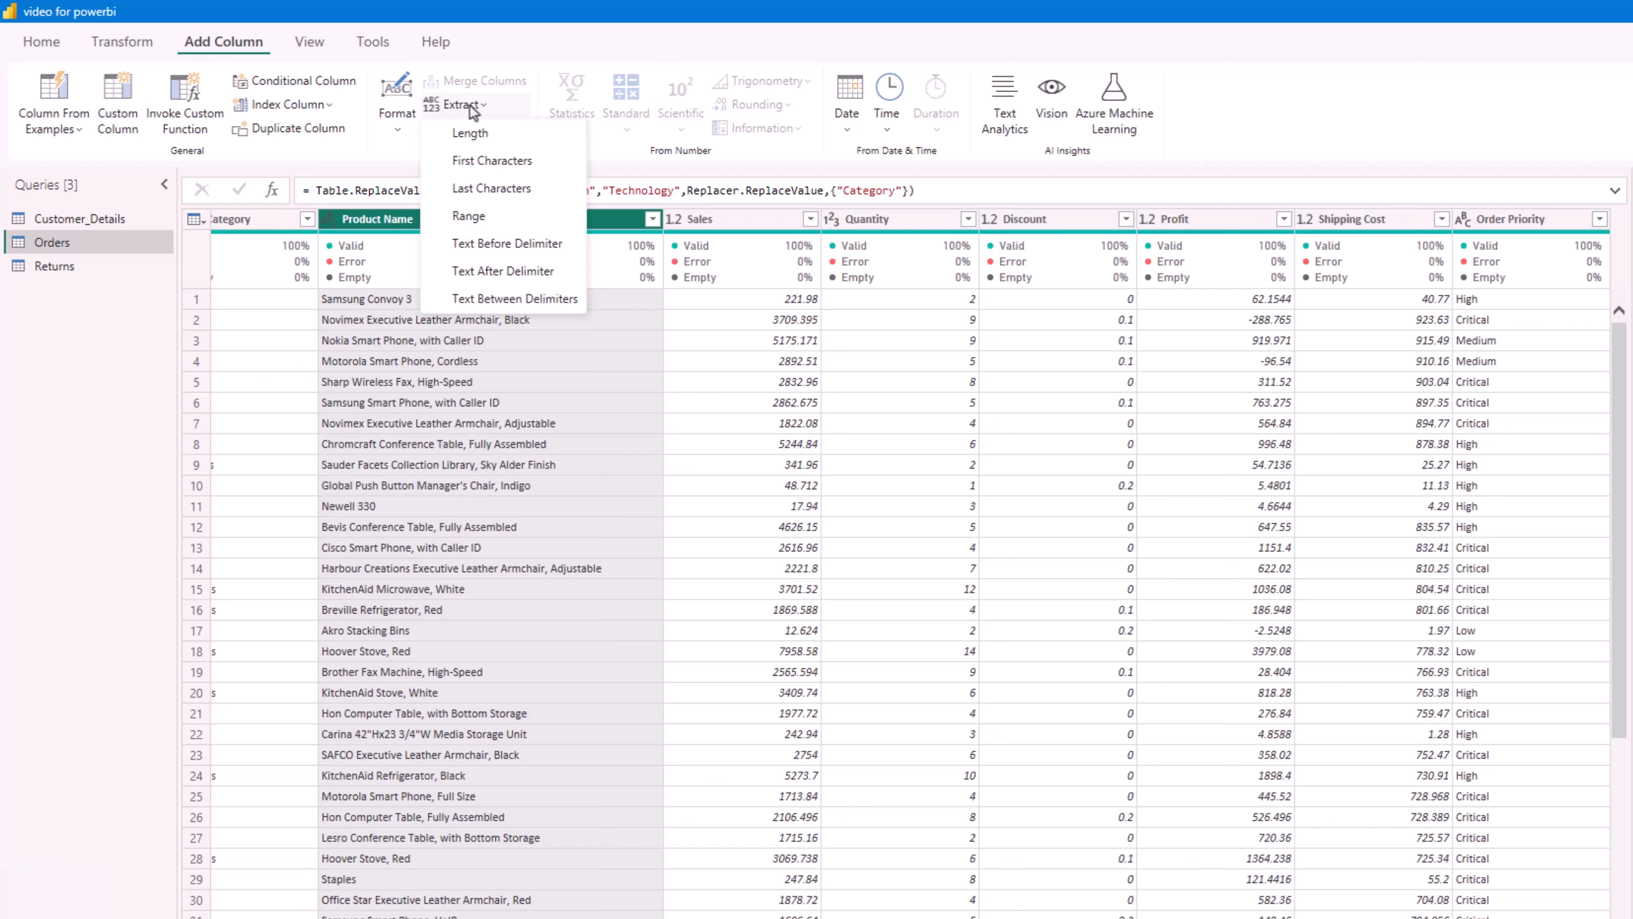
left_click(495, 245)
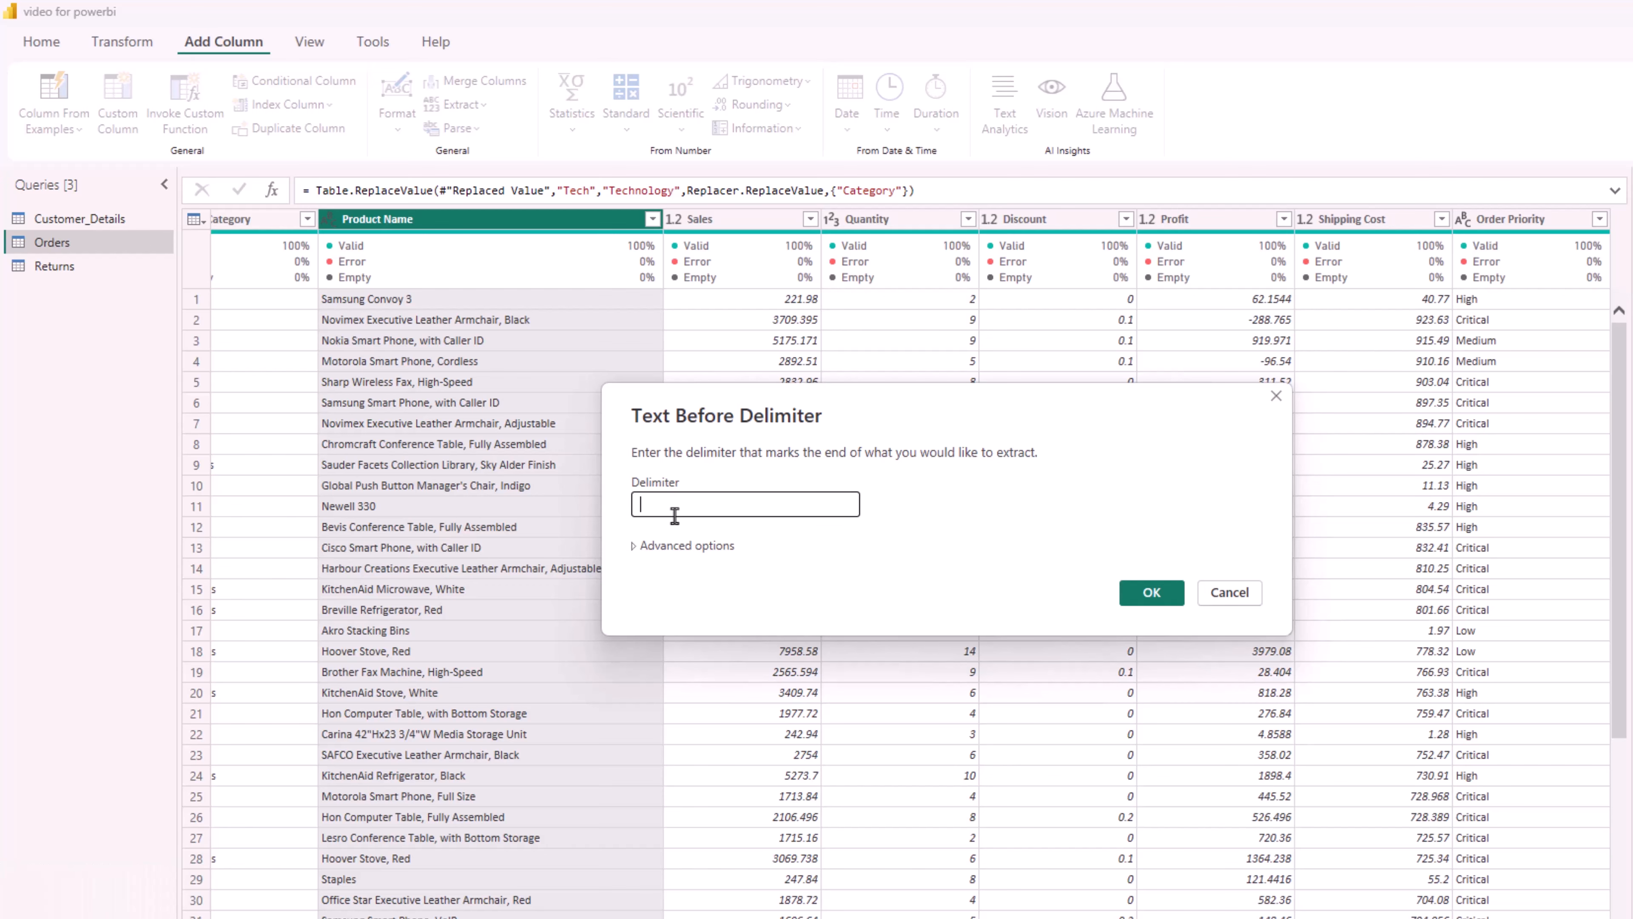
left_click(1151, 593)
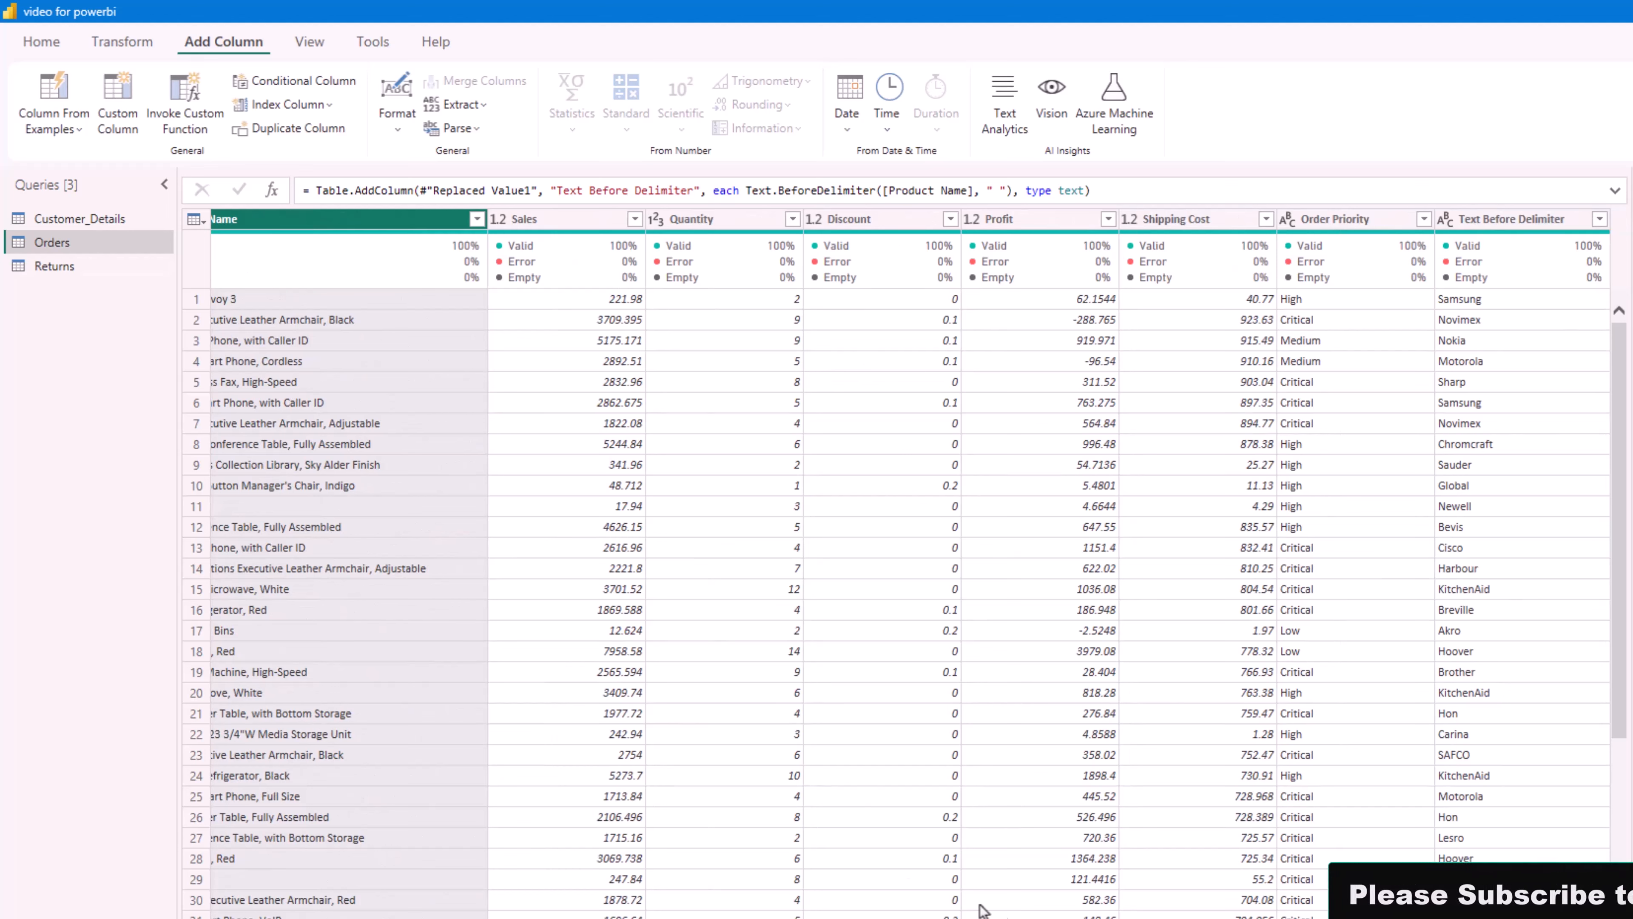
Examine the advanced options for extracting text before a delimiter from Product Name, including the scan direction, without applying them.
scroll(909, 573, "left", 3)
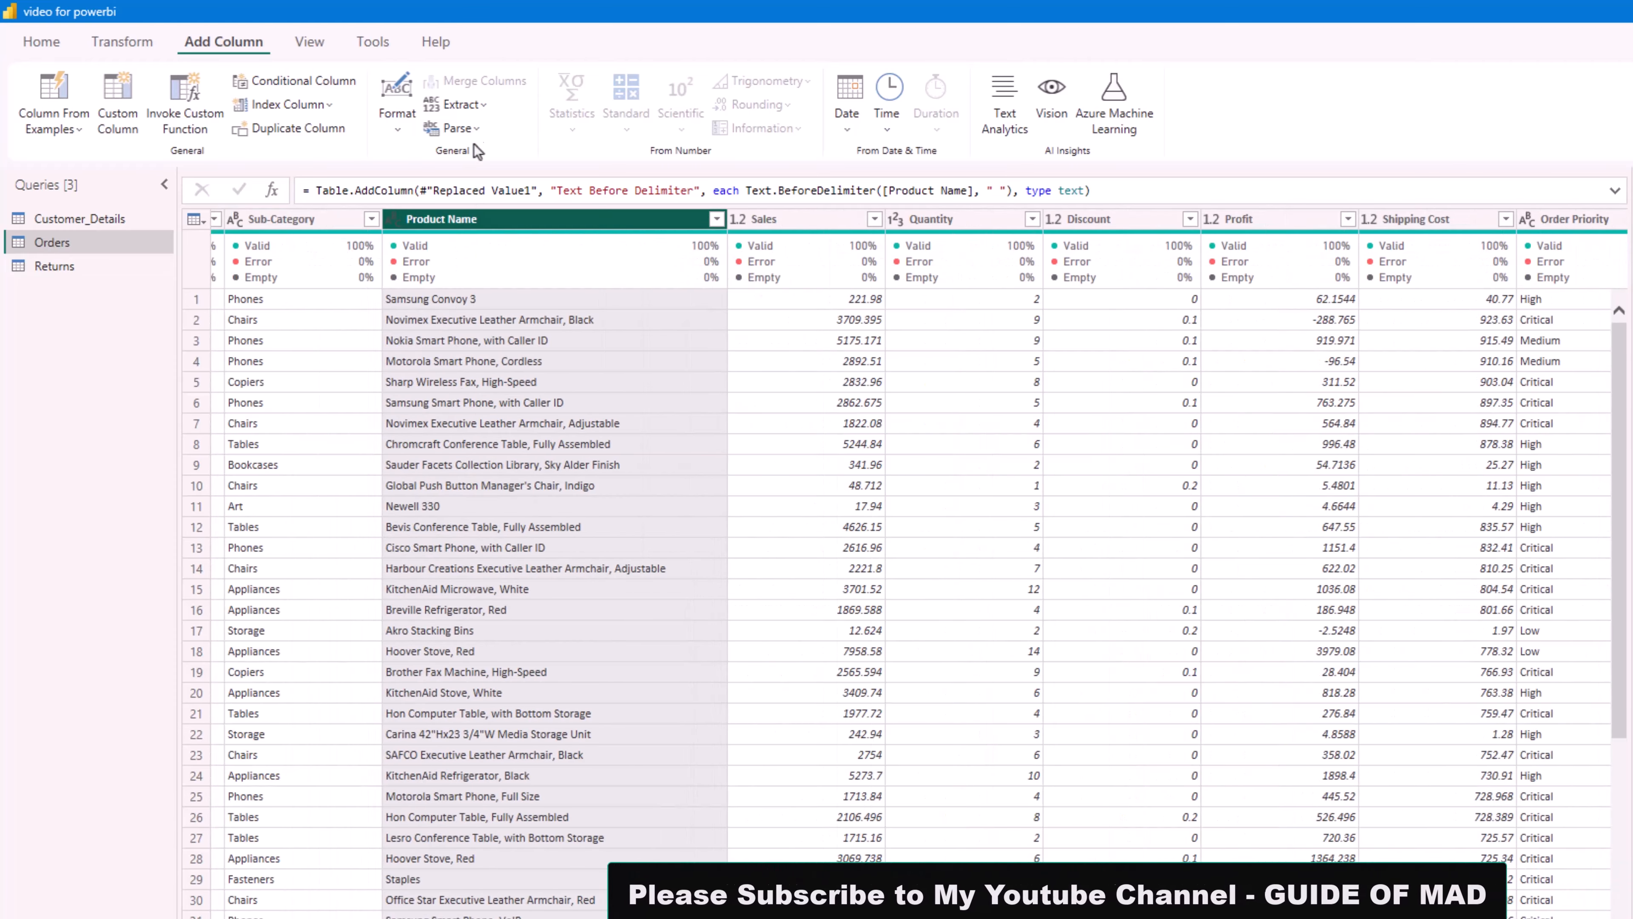
left_click(472, 113)
left_click(490, 248)
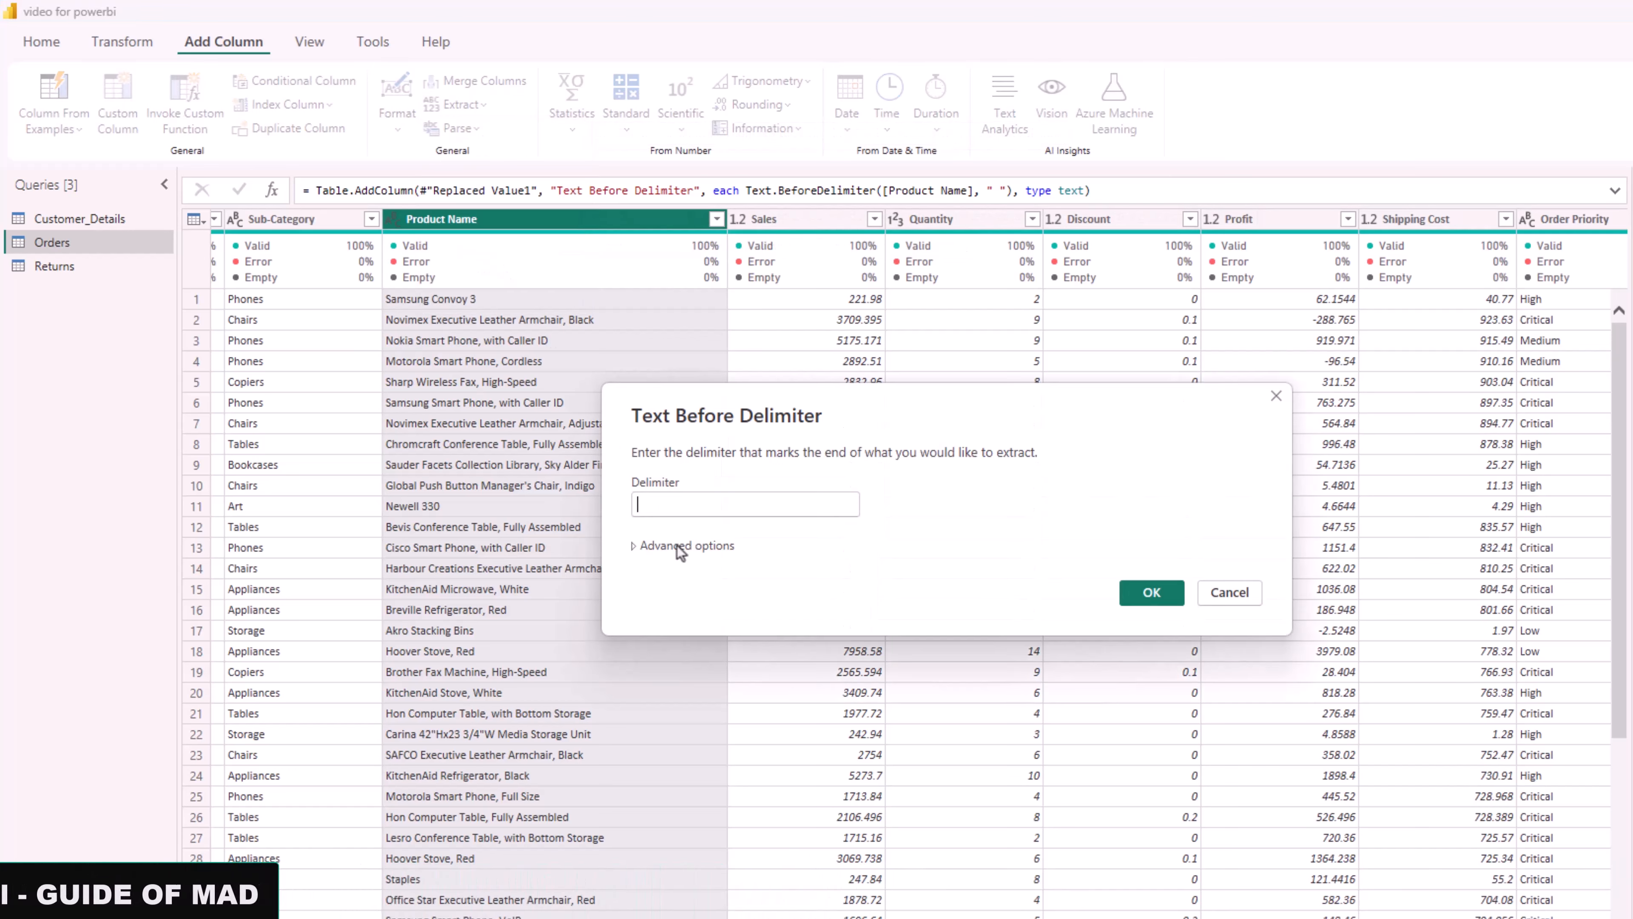
left_click(678, 545)
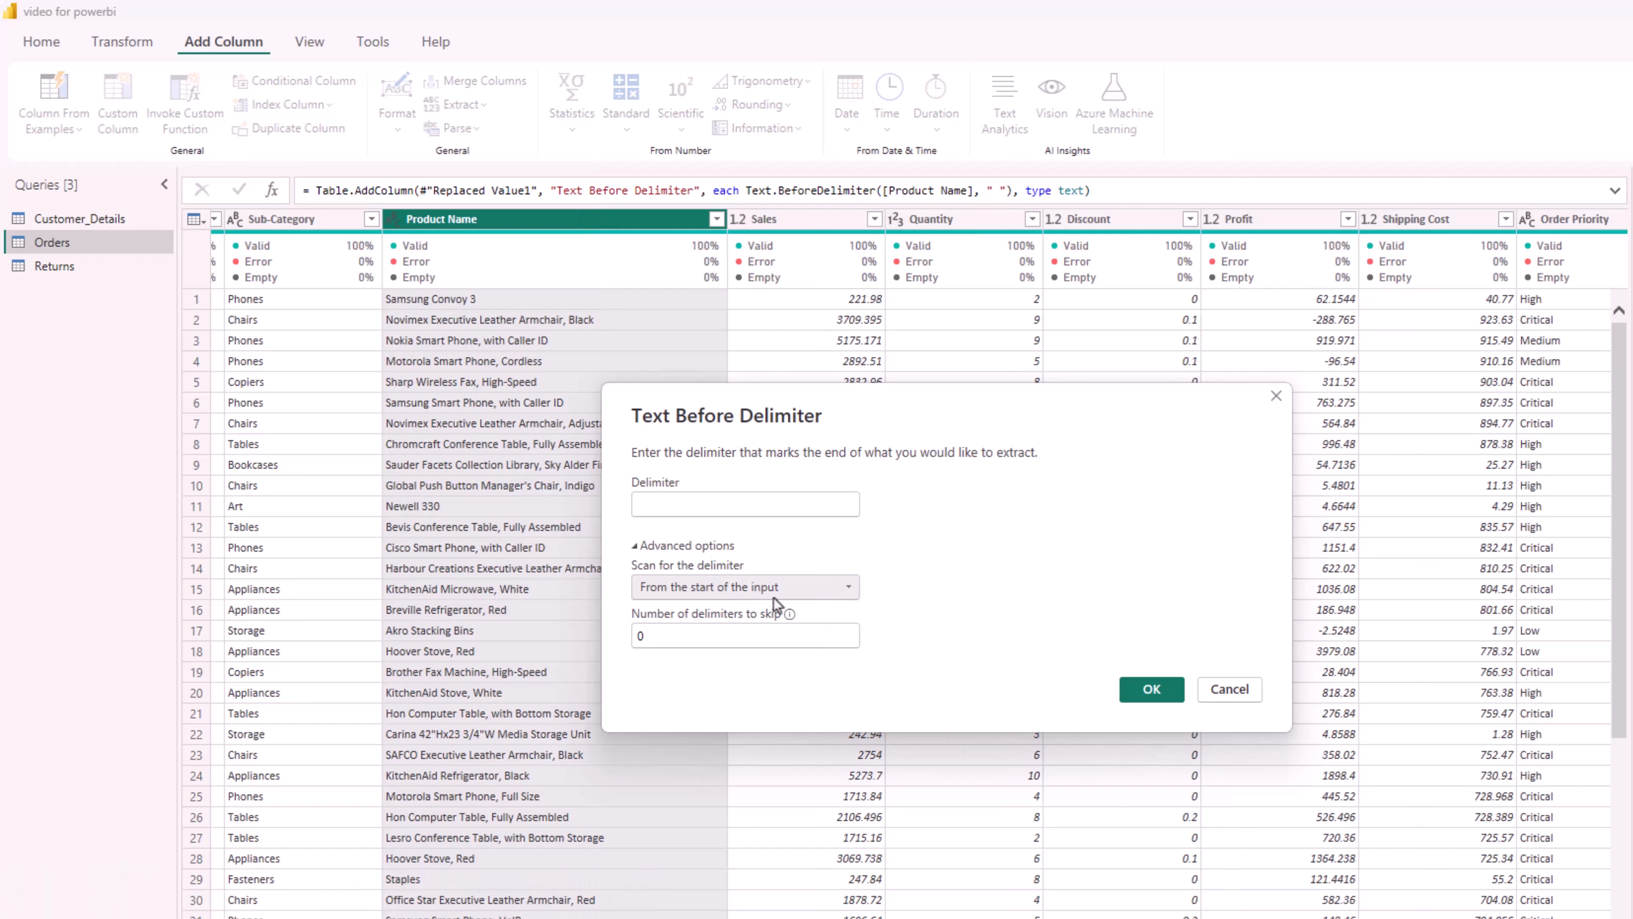
left_click(807, 592)
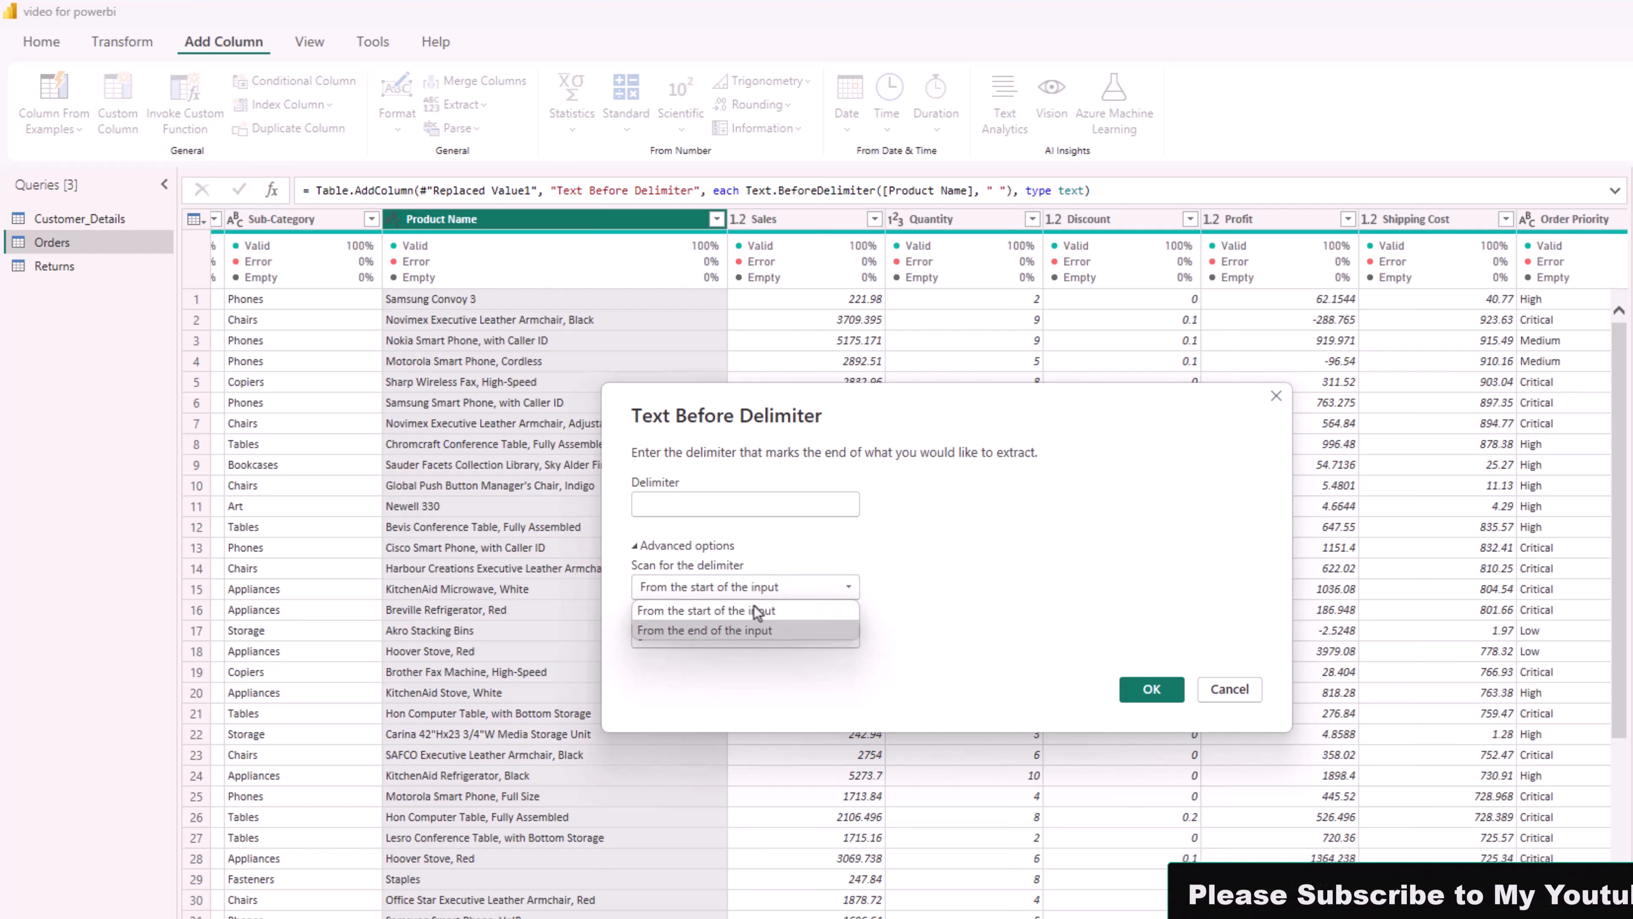
left_click(780, 585)
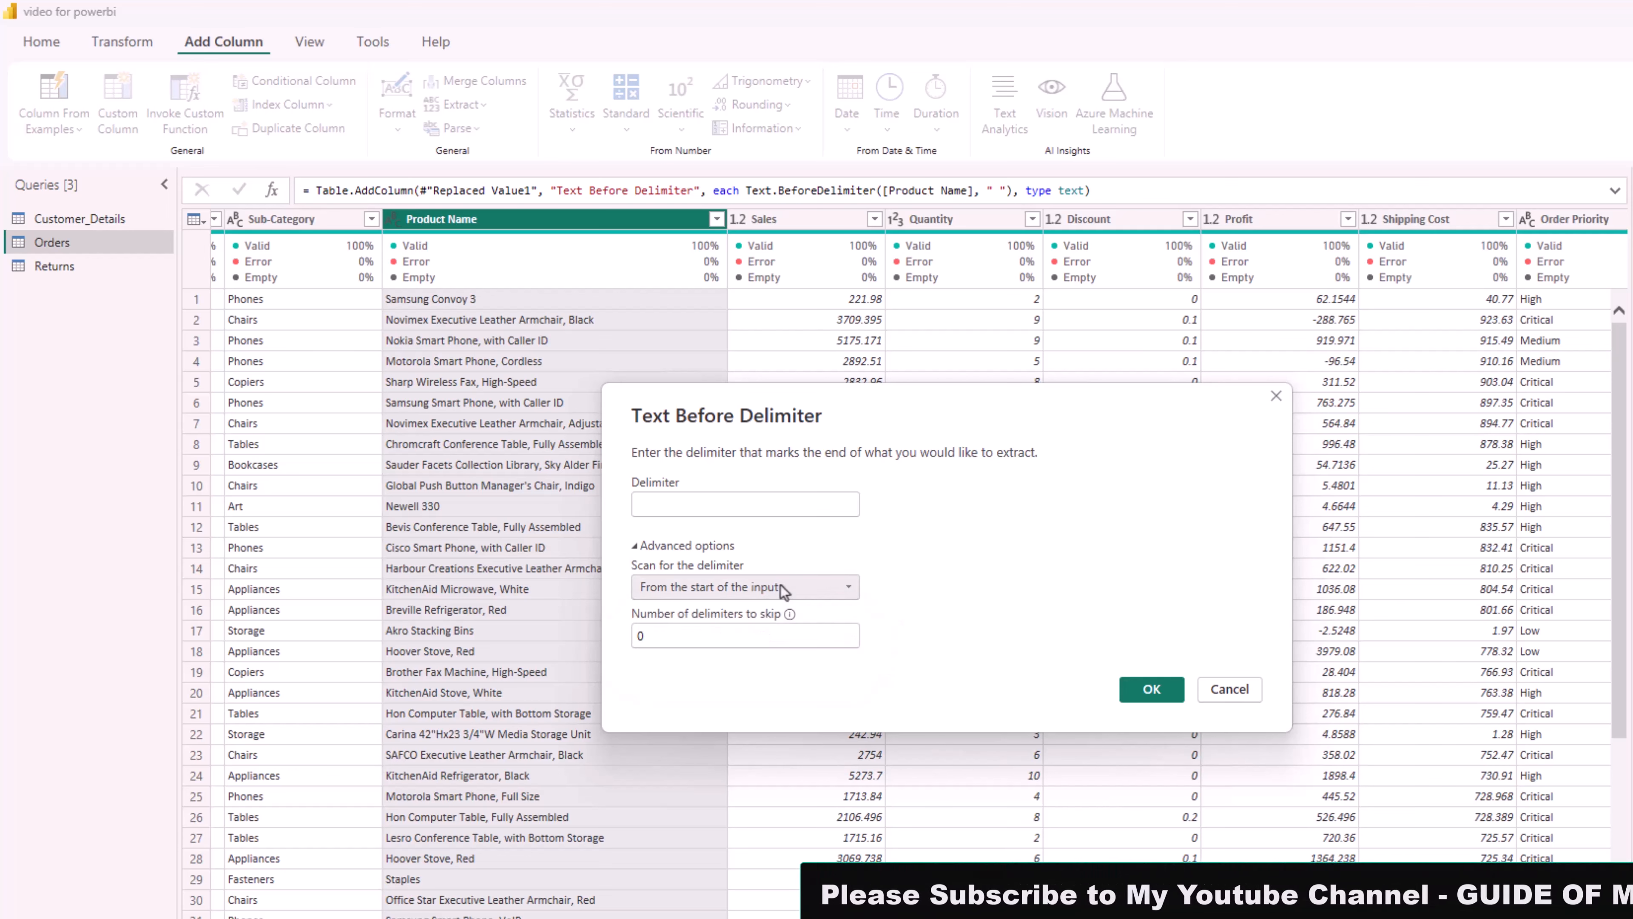
left_click(1238, 691)
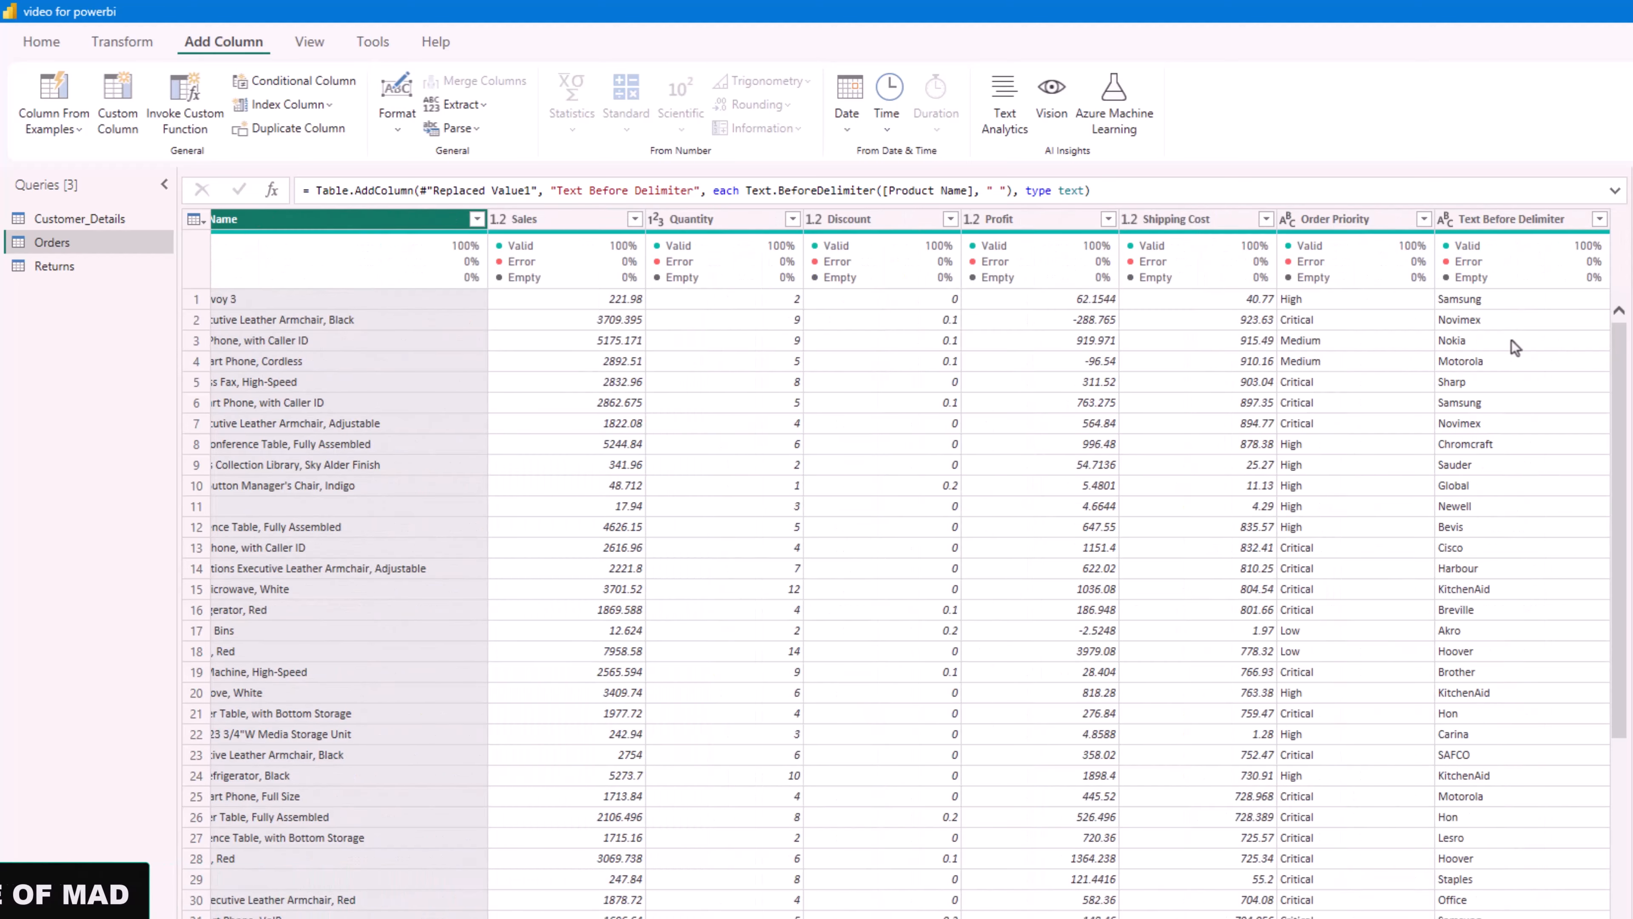
Rename the extracted text column in Orders as Brand Name.
double_click(1513, 219)
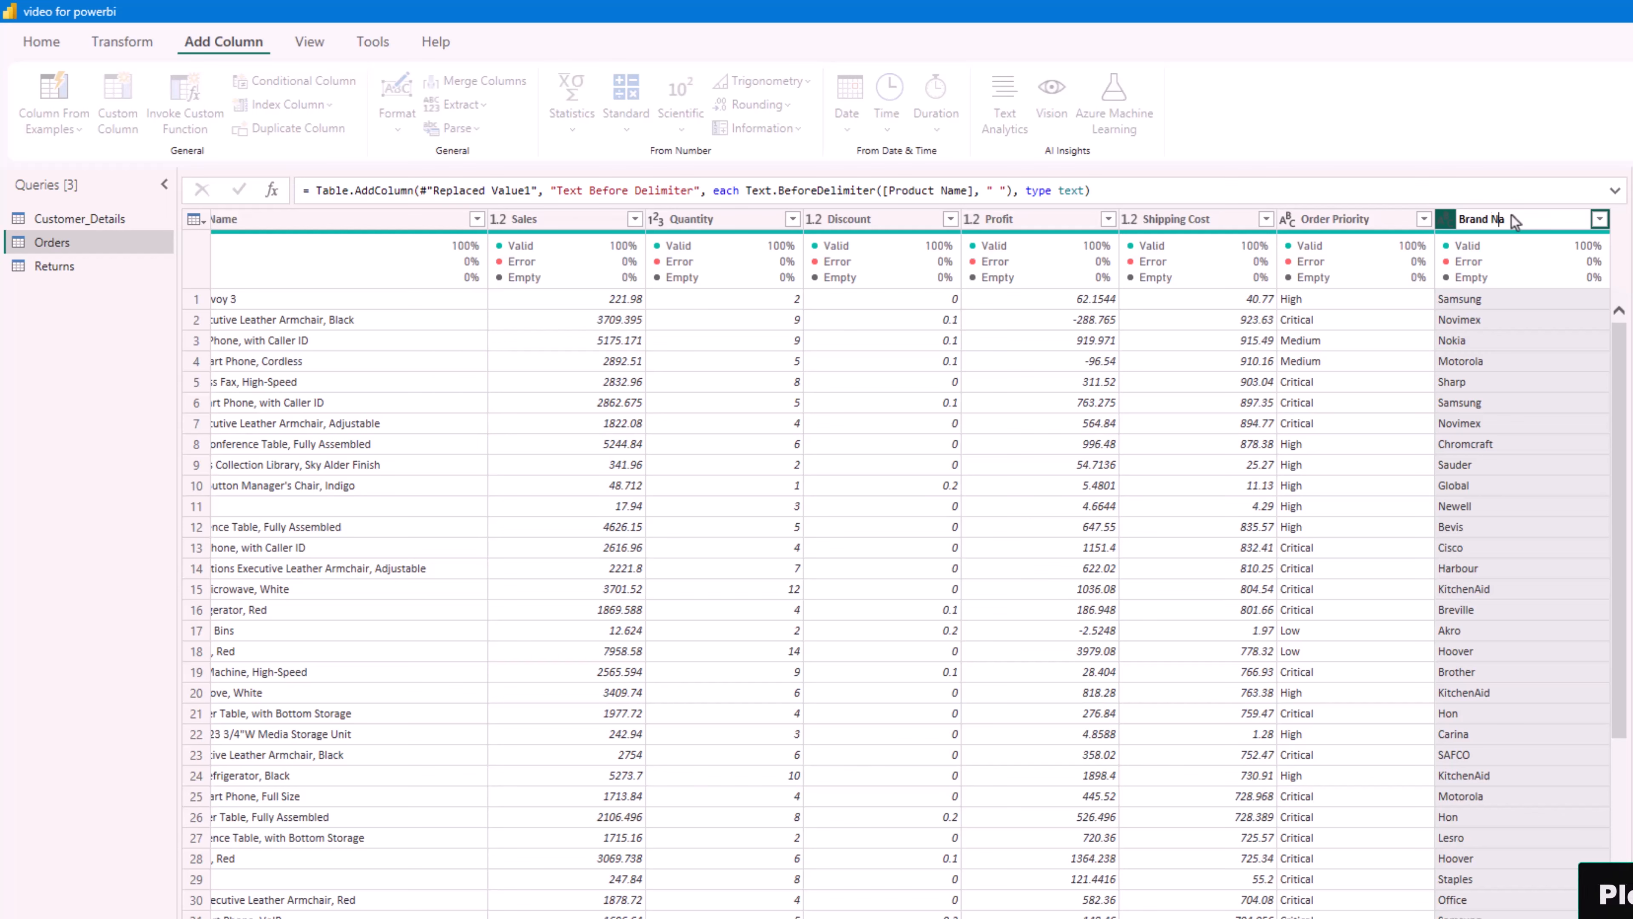
type("Brand Name")
key("Return")
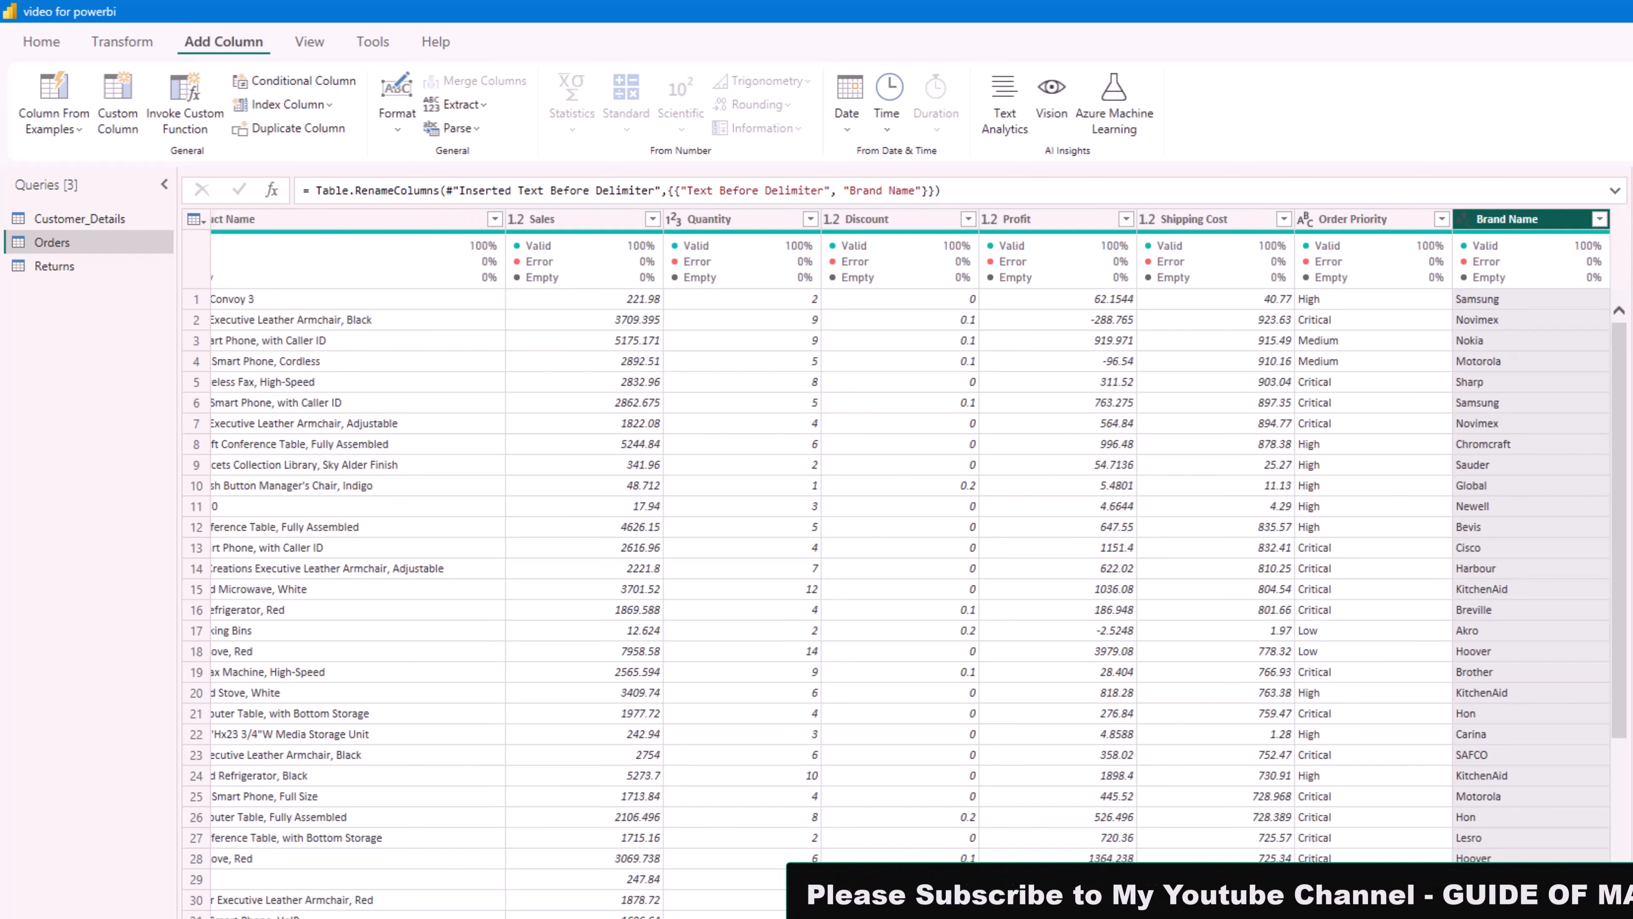
Switch to the Word task list and highlight task 4, about finding the delivery day, in yellow.
key("alt+Tab")
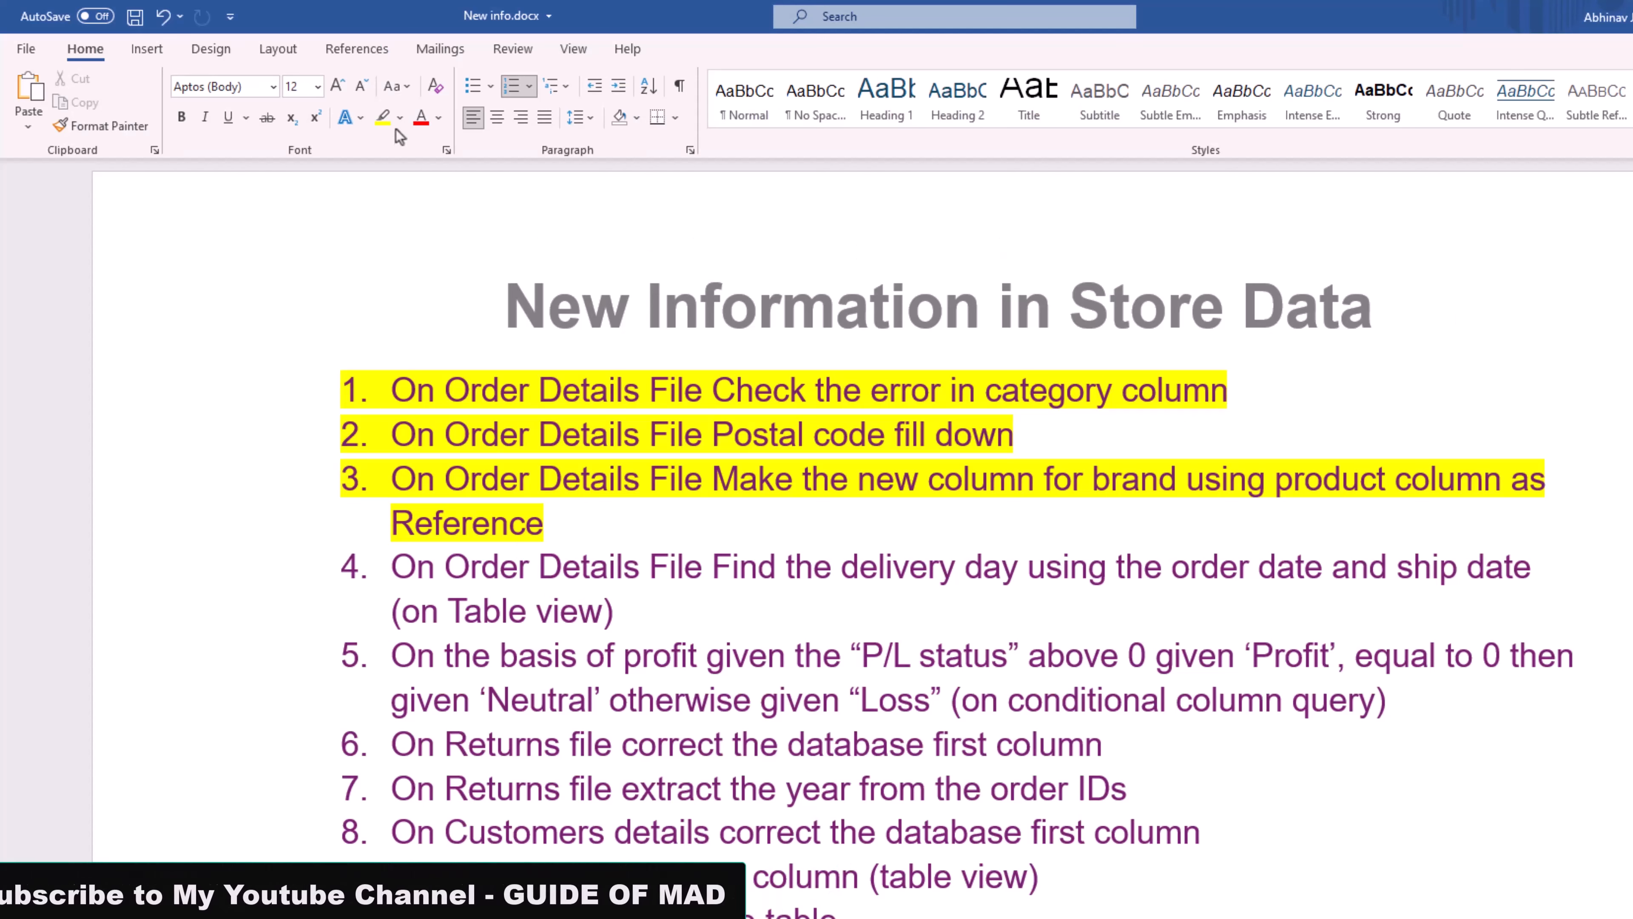
left_click_drag(394, 568, 625, 611)
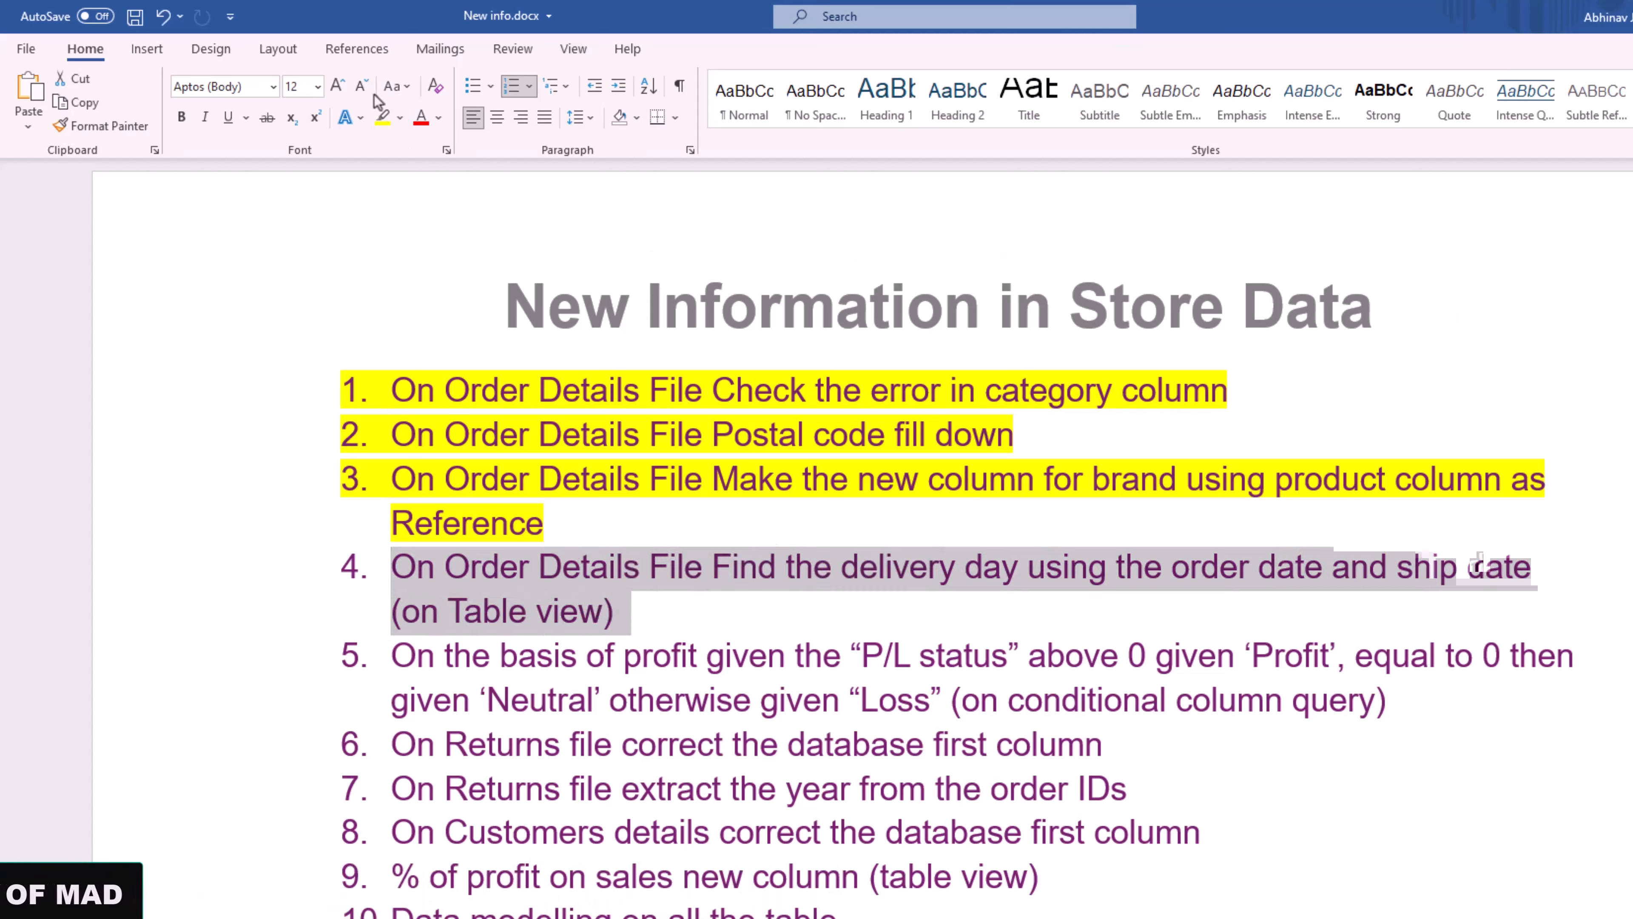
left_click(384, 128)
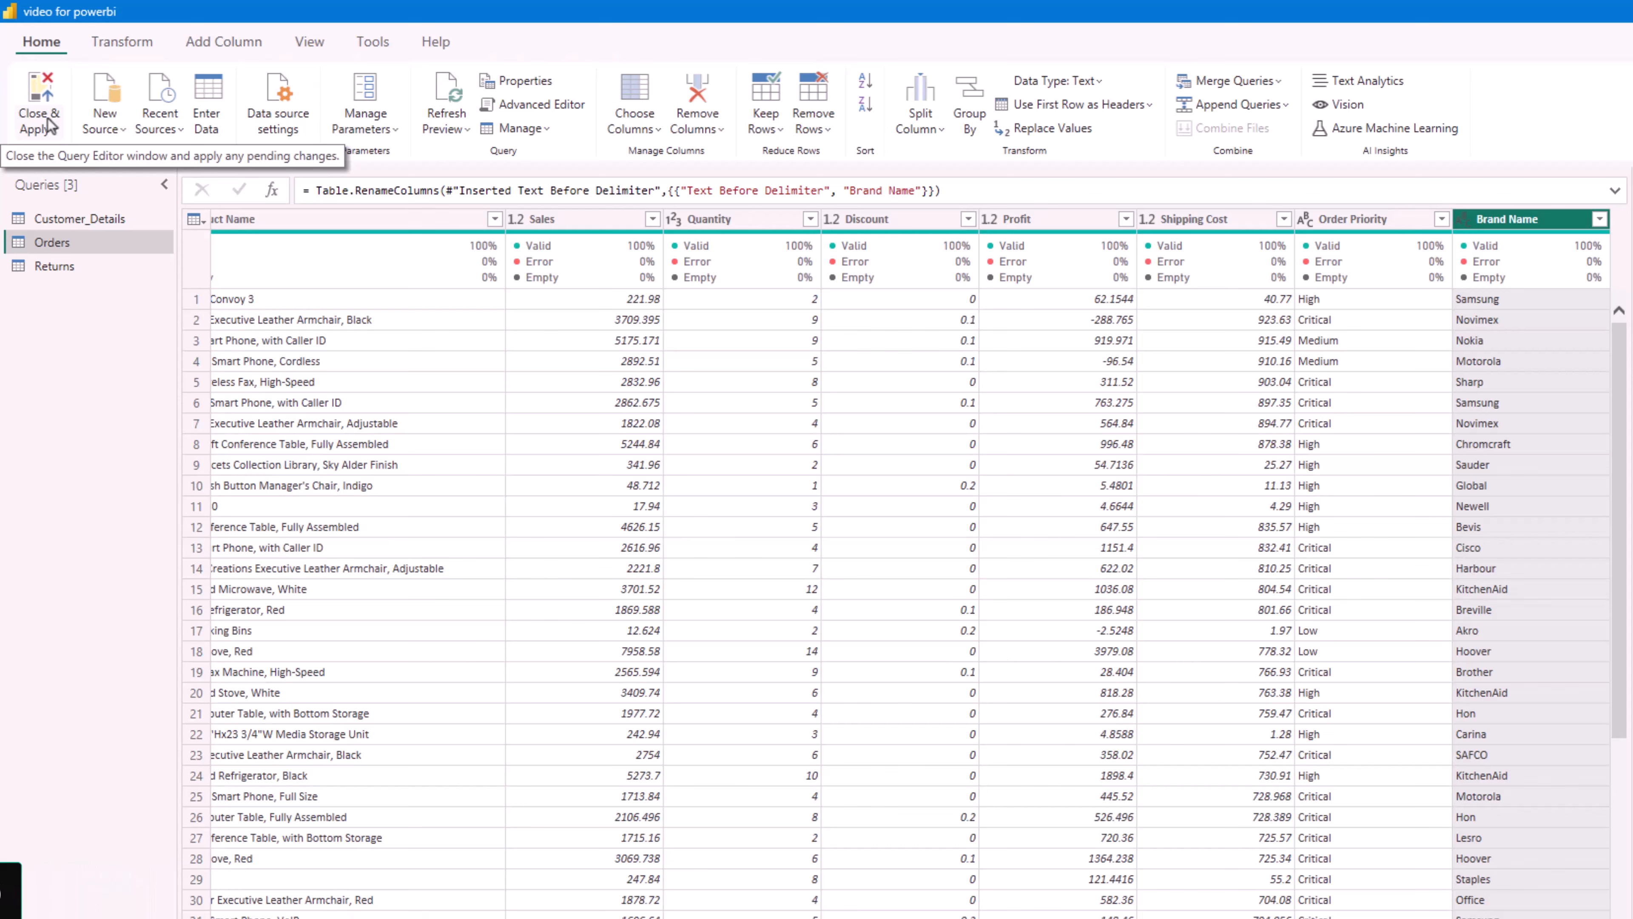
Apply the pending query changes, close the Power Query editor and show the loaded data in Table view.
left_click(52, 126)
left_click(64, 150)
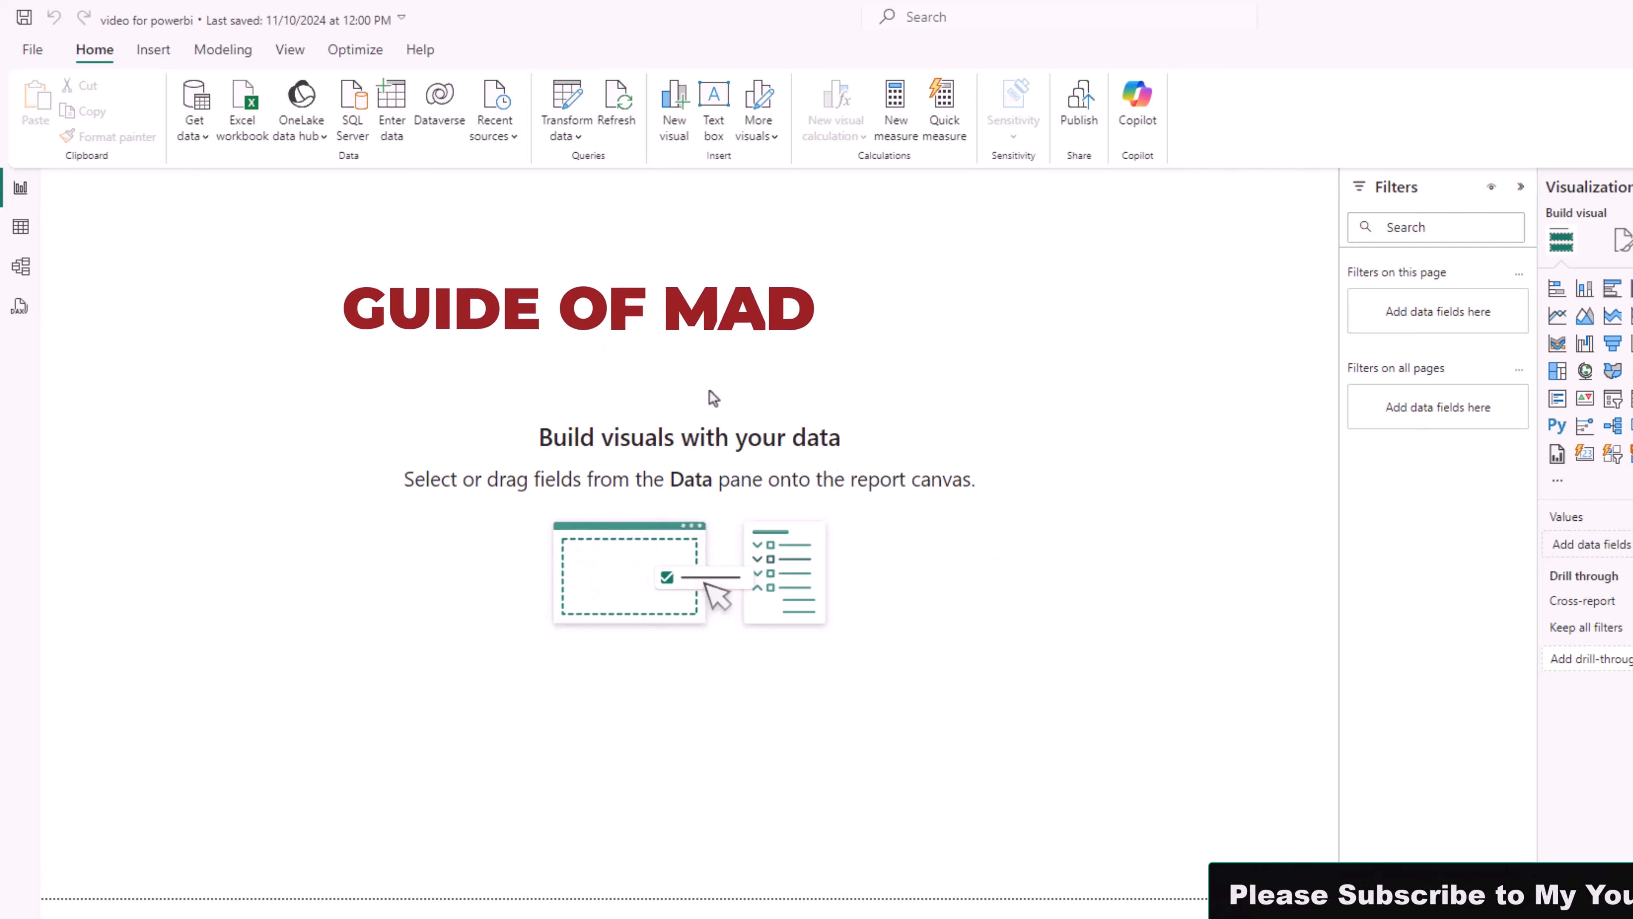
left_click(25, 232)
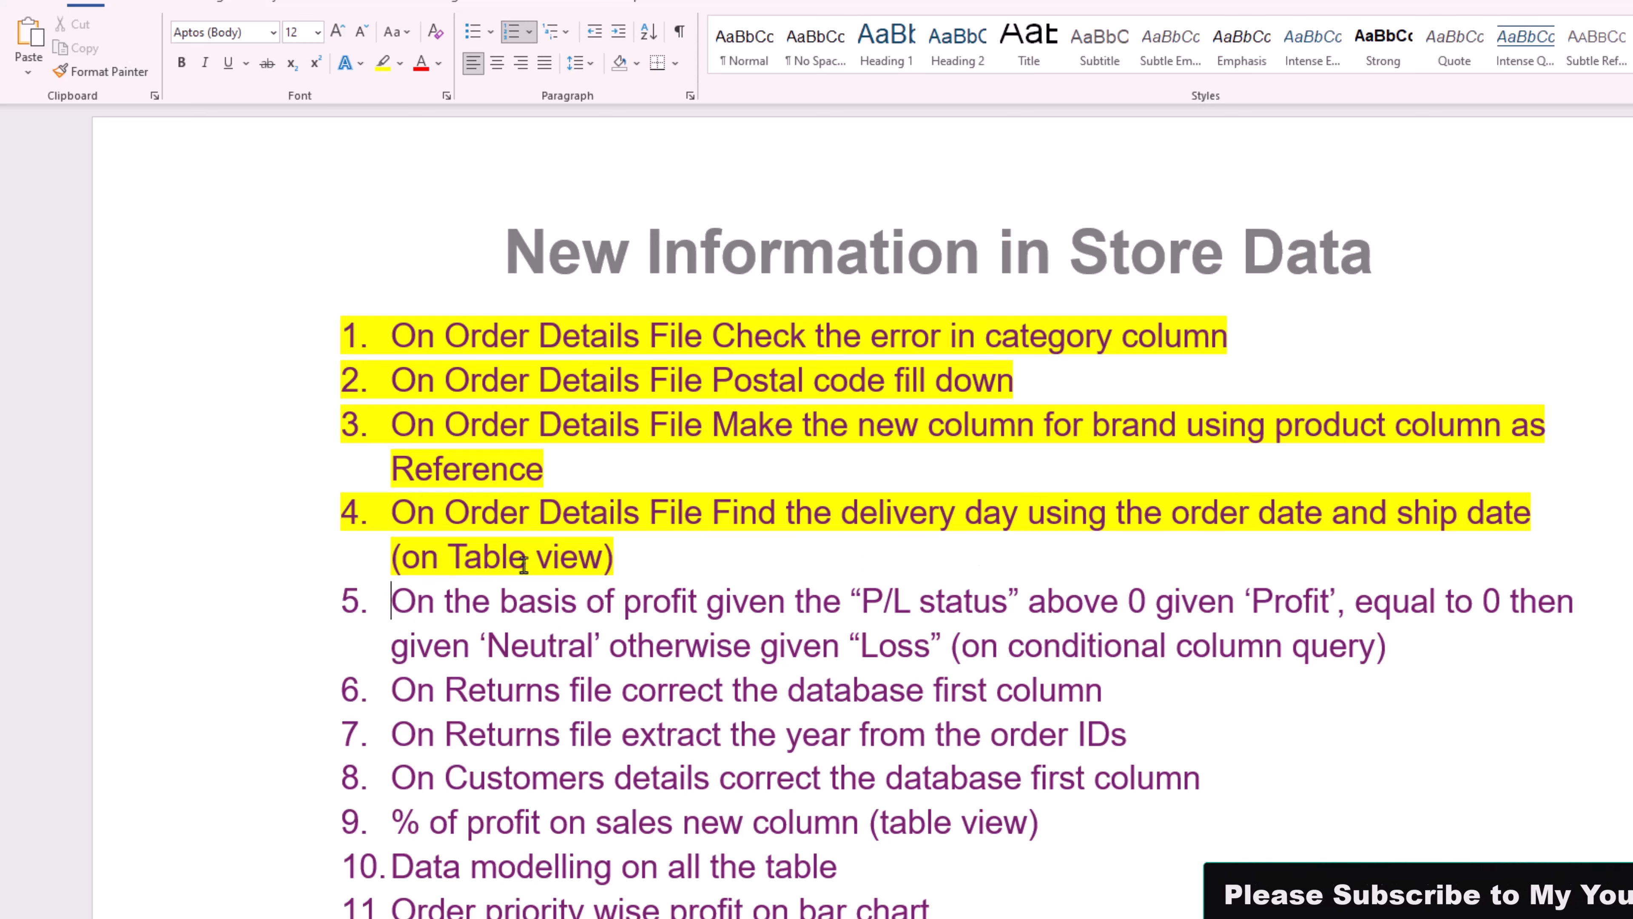
Return to Power BI, select the Ship Date column and look through the Orders table's columns.
key("alt+Tab")
left_click(501, 161)
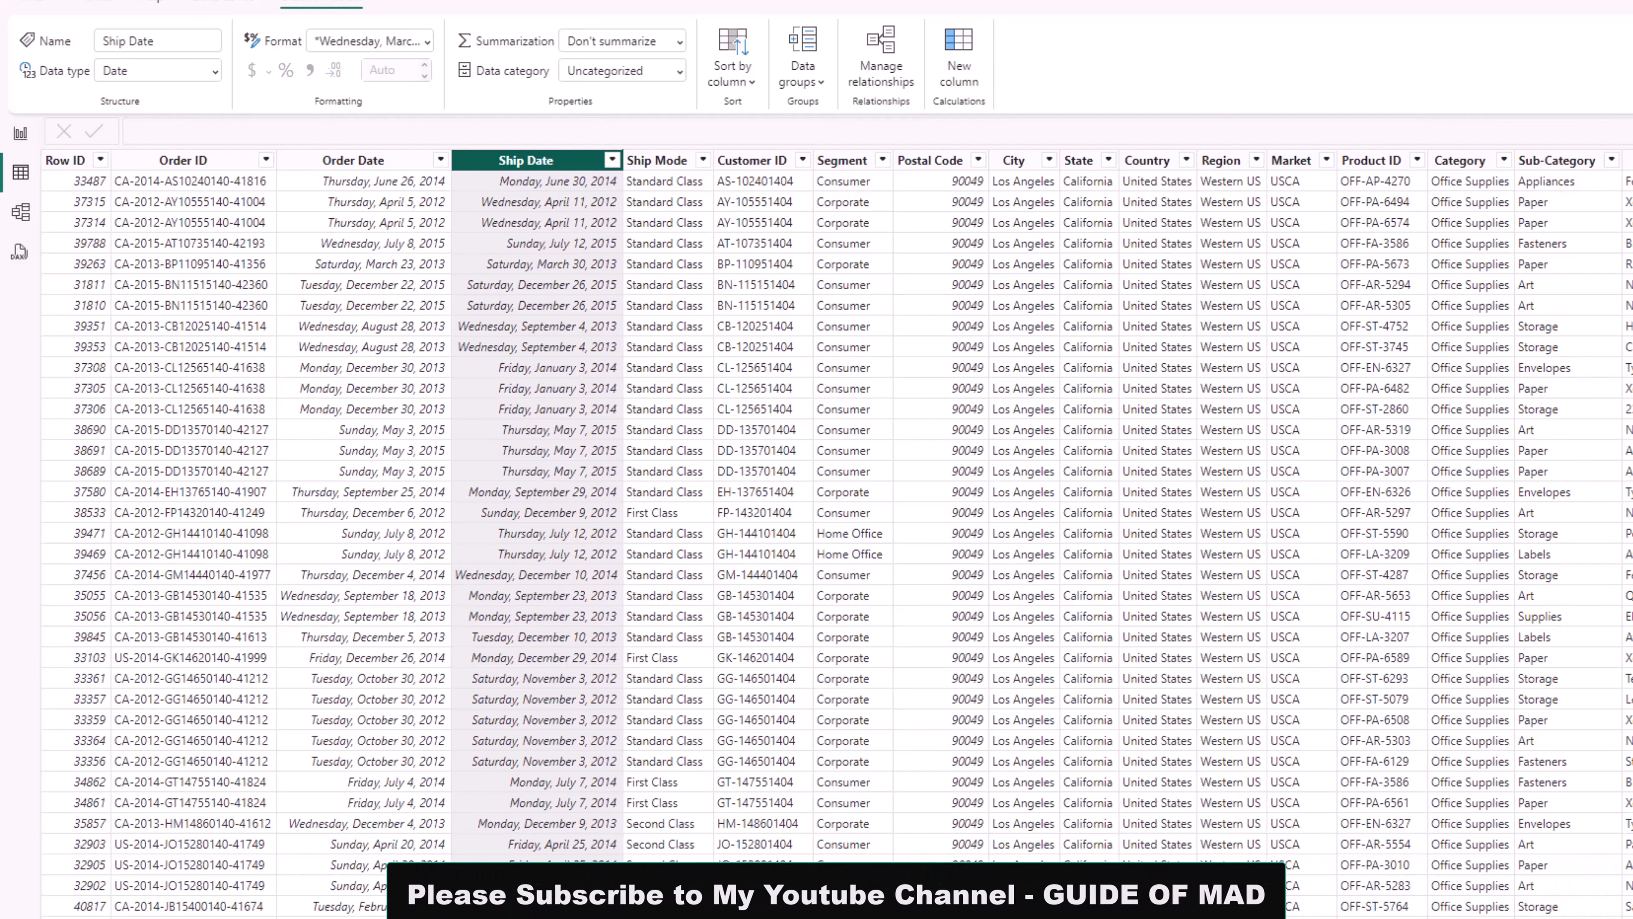
scroll(835, 515, "right", 10)
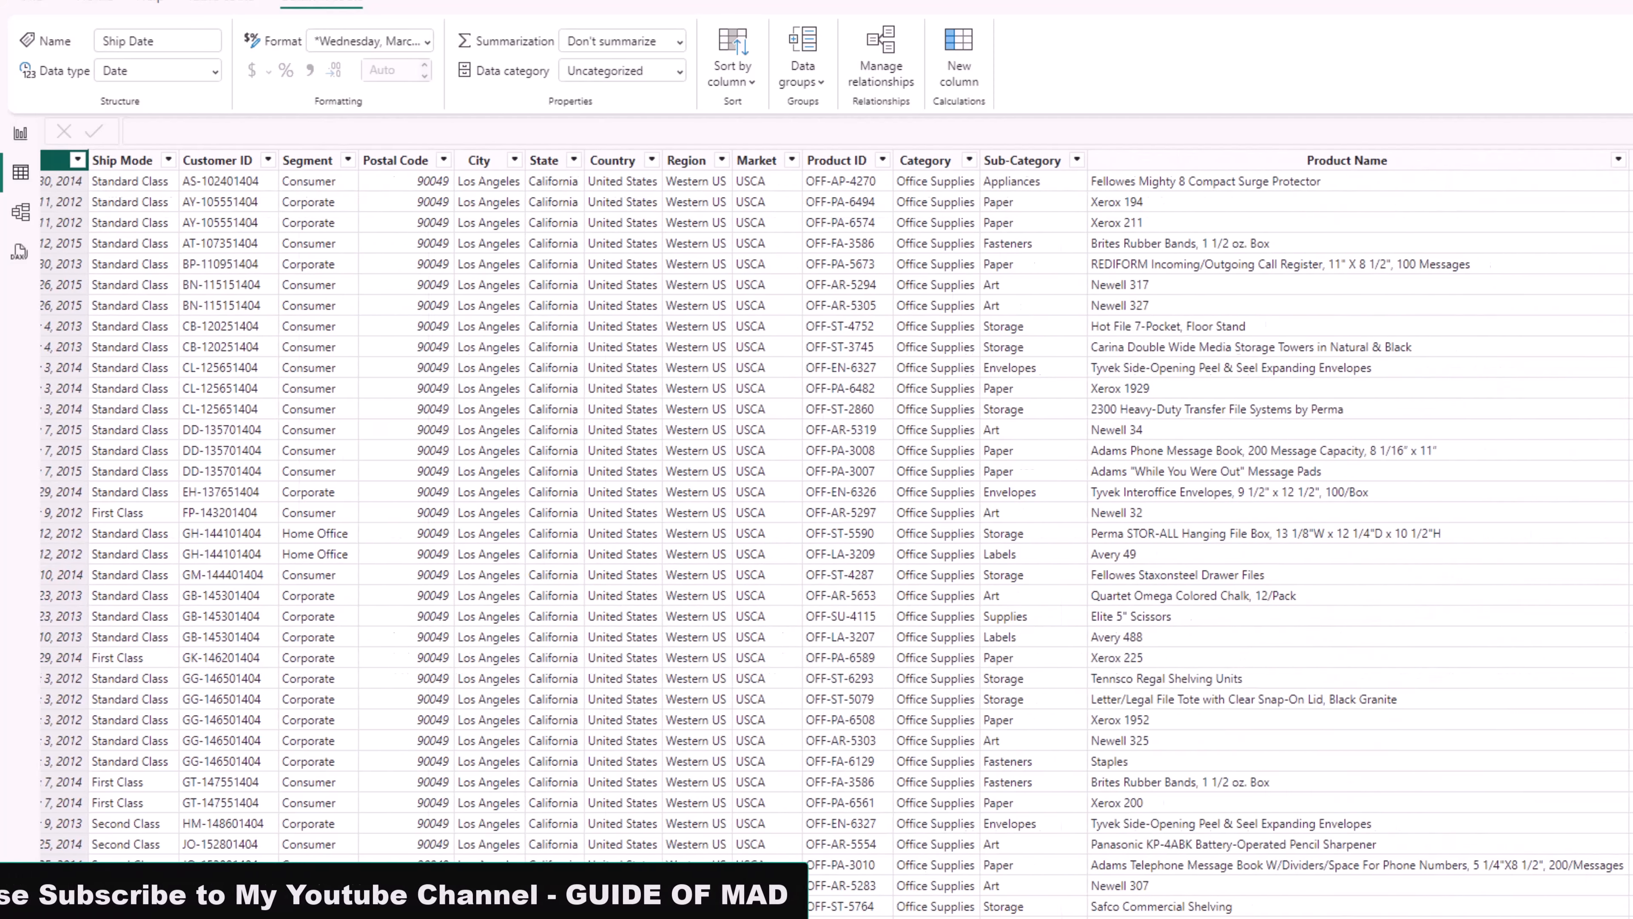
scroll(836, 515, "left", 10)
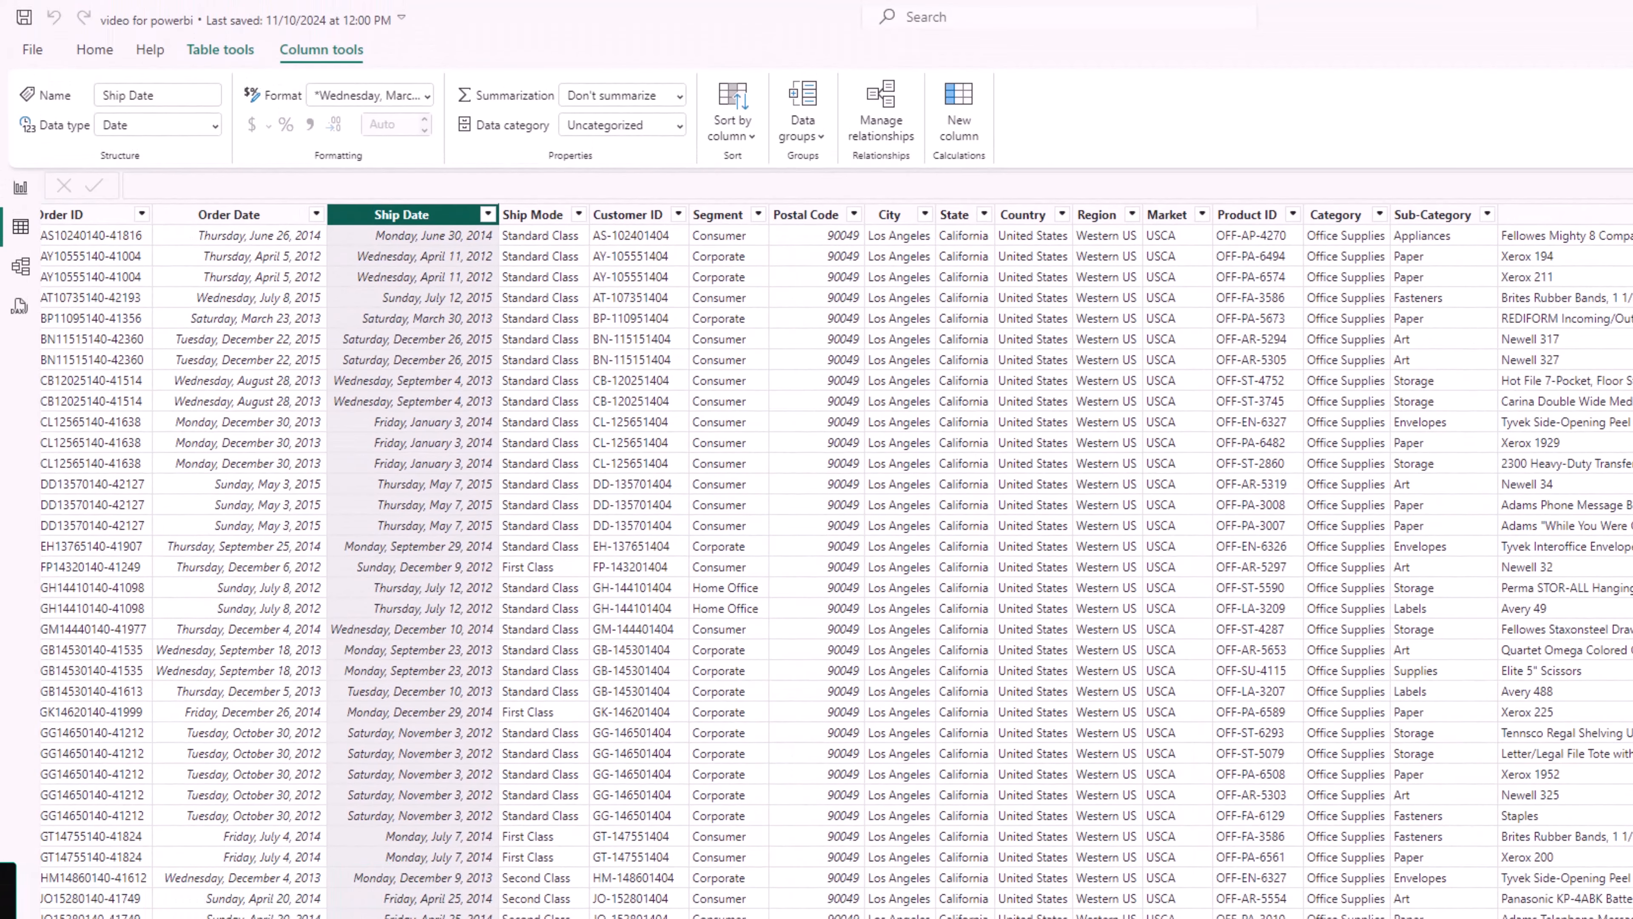
scroll(836, 560, "right", 5)
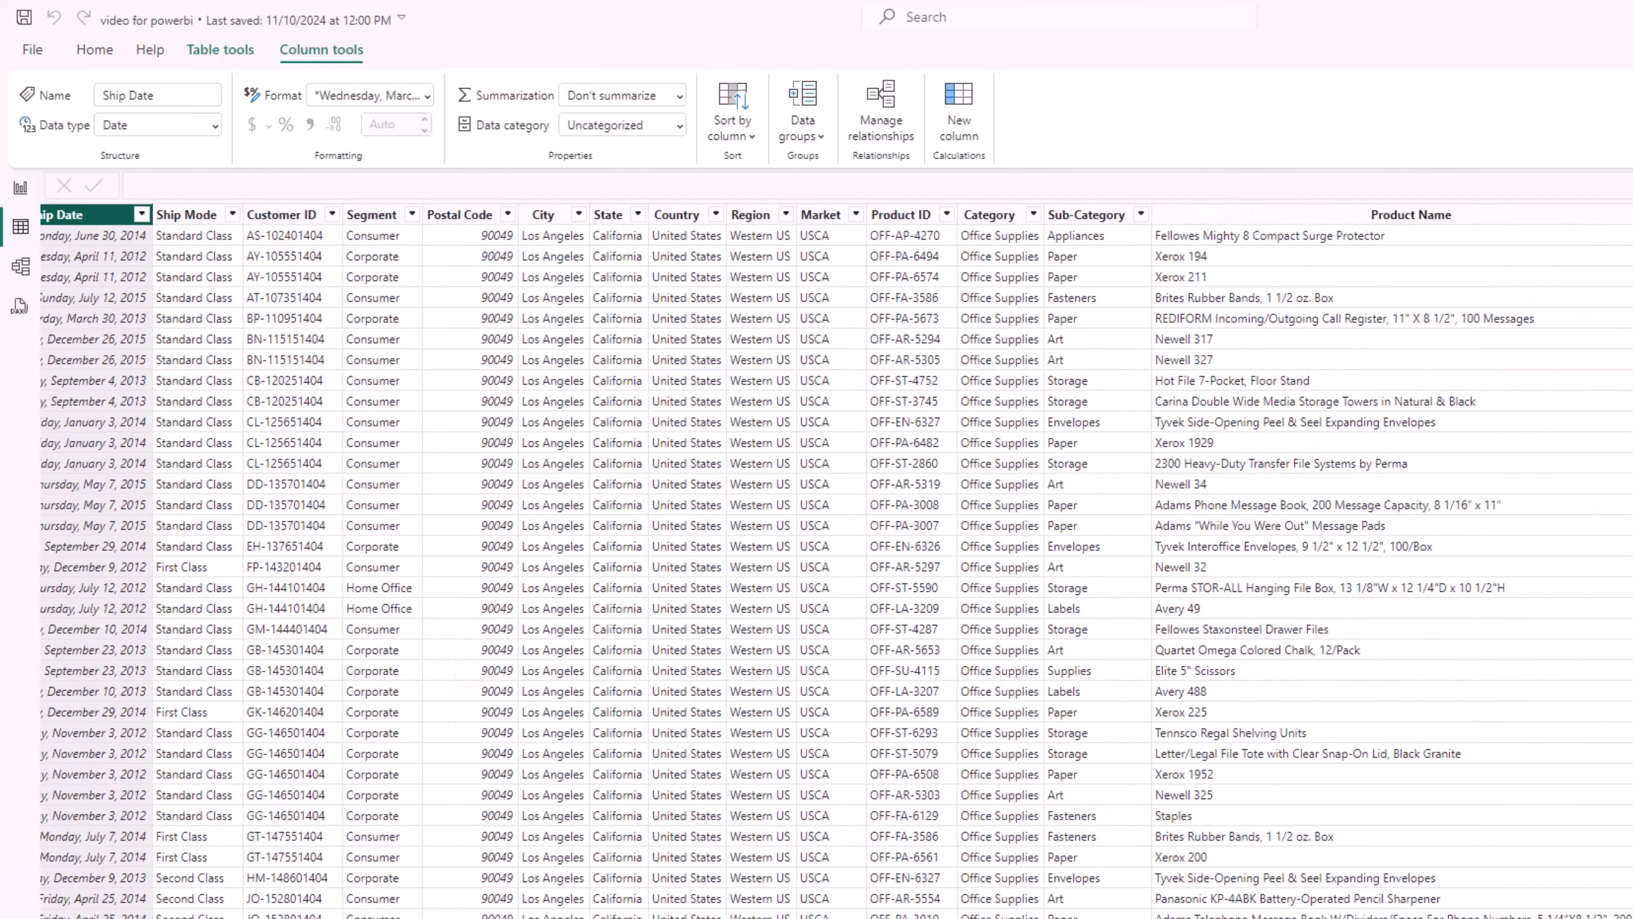
Add a calculated column to Orders, named after task 4 in the Word list: Delivery day = Orders[Ship Date]-Orders[Order Date].[Date].
left_click(957, 105)
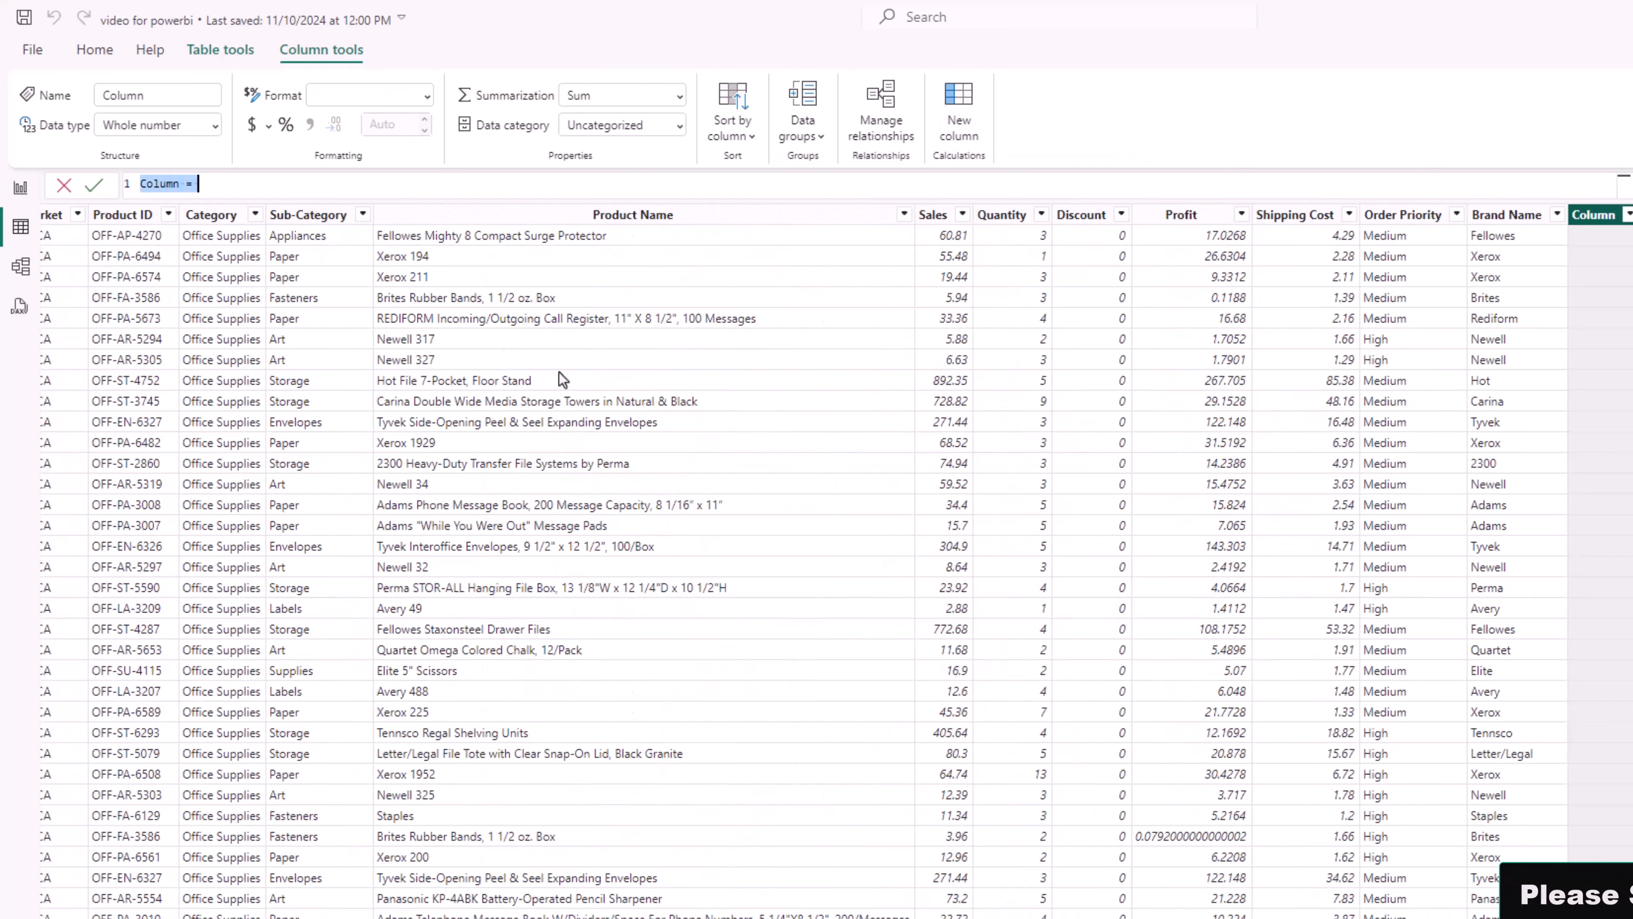
key("alt+Tab")
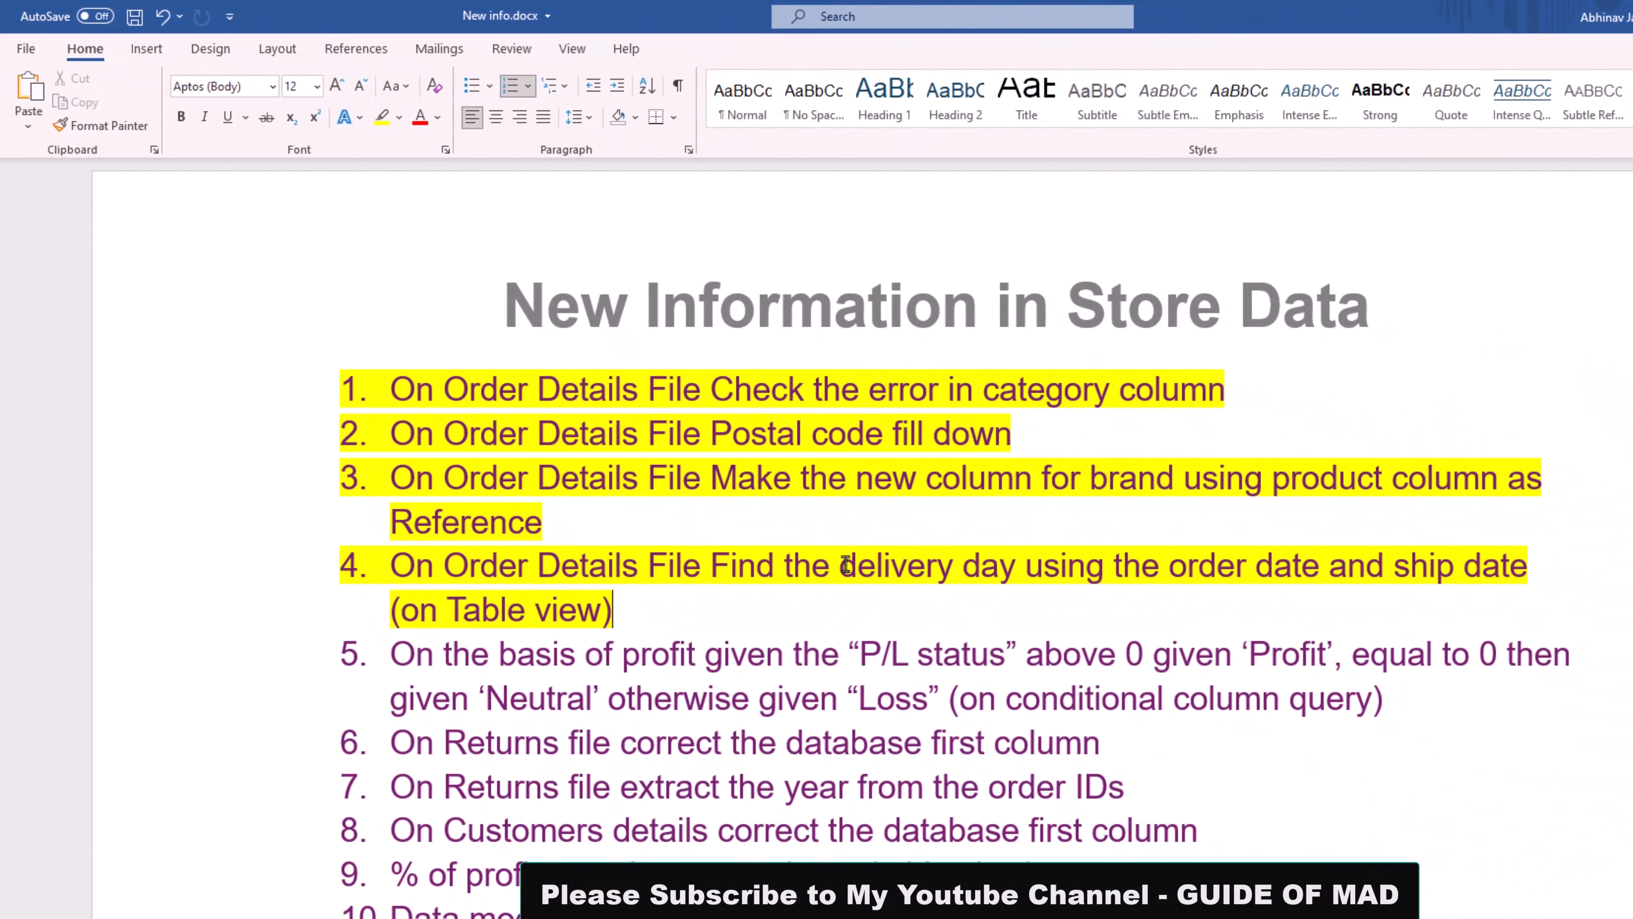
left_click_drag(849, 566, 976, 565)
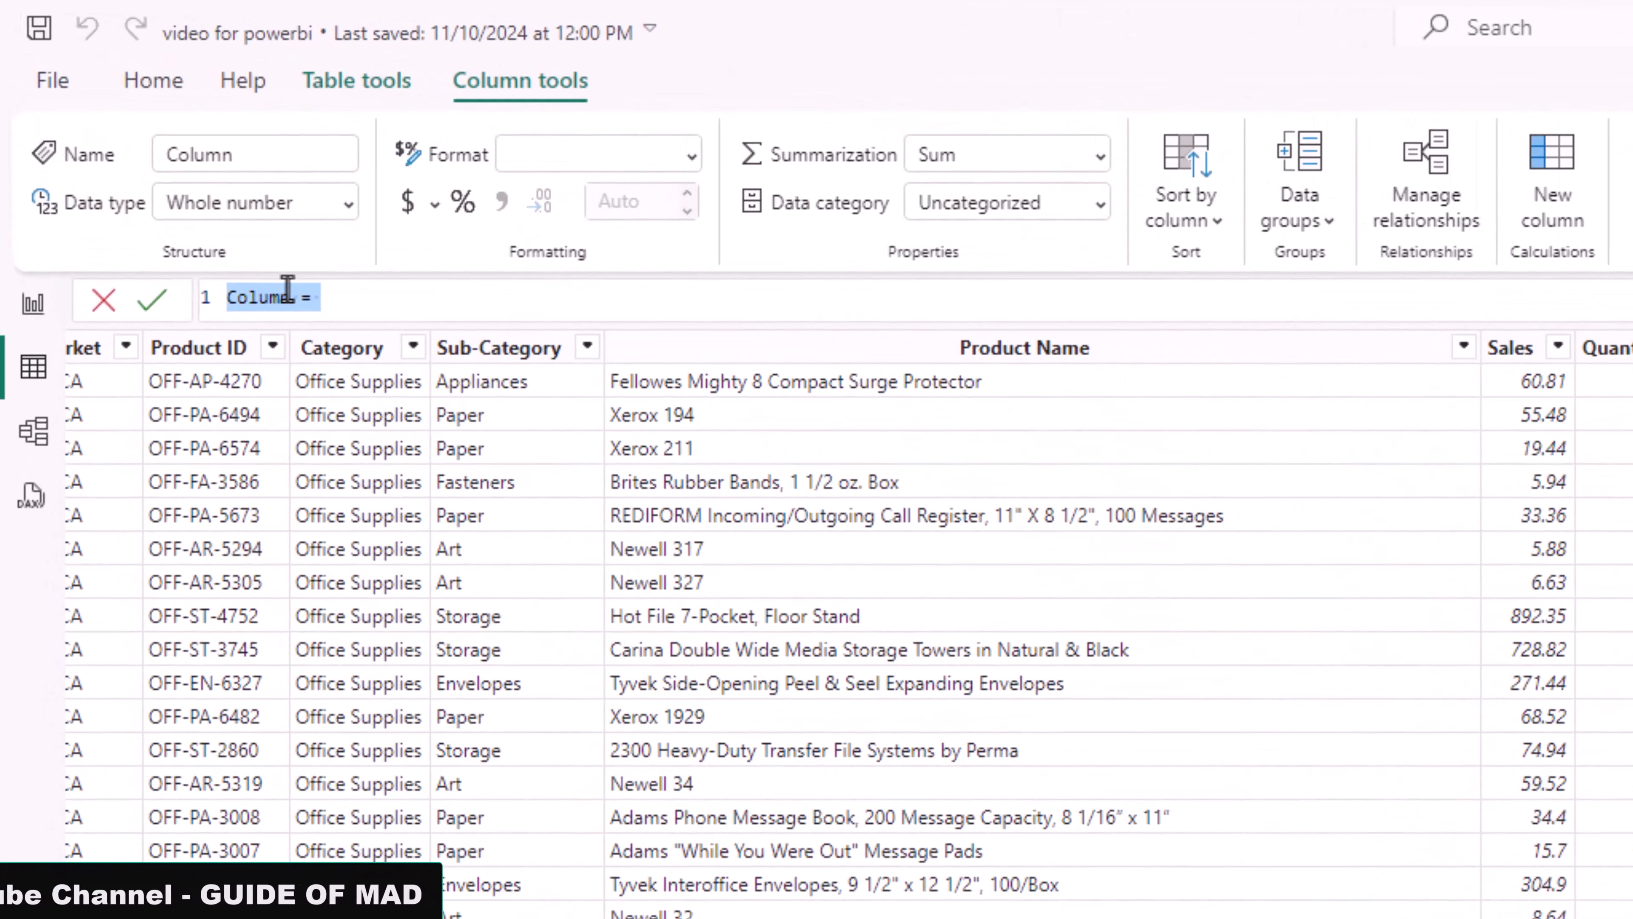
left_click_drag(202, 203, 194, 202)
left_click_drag(278, 296, 230, 297)
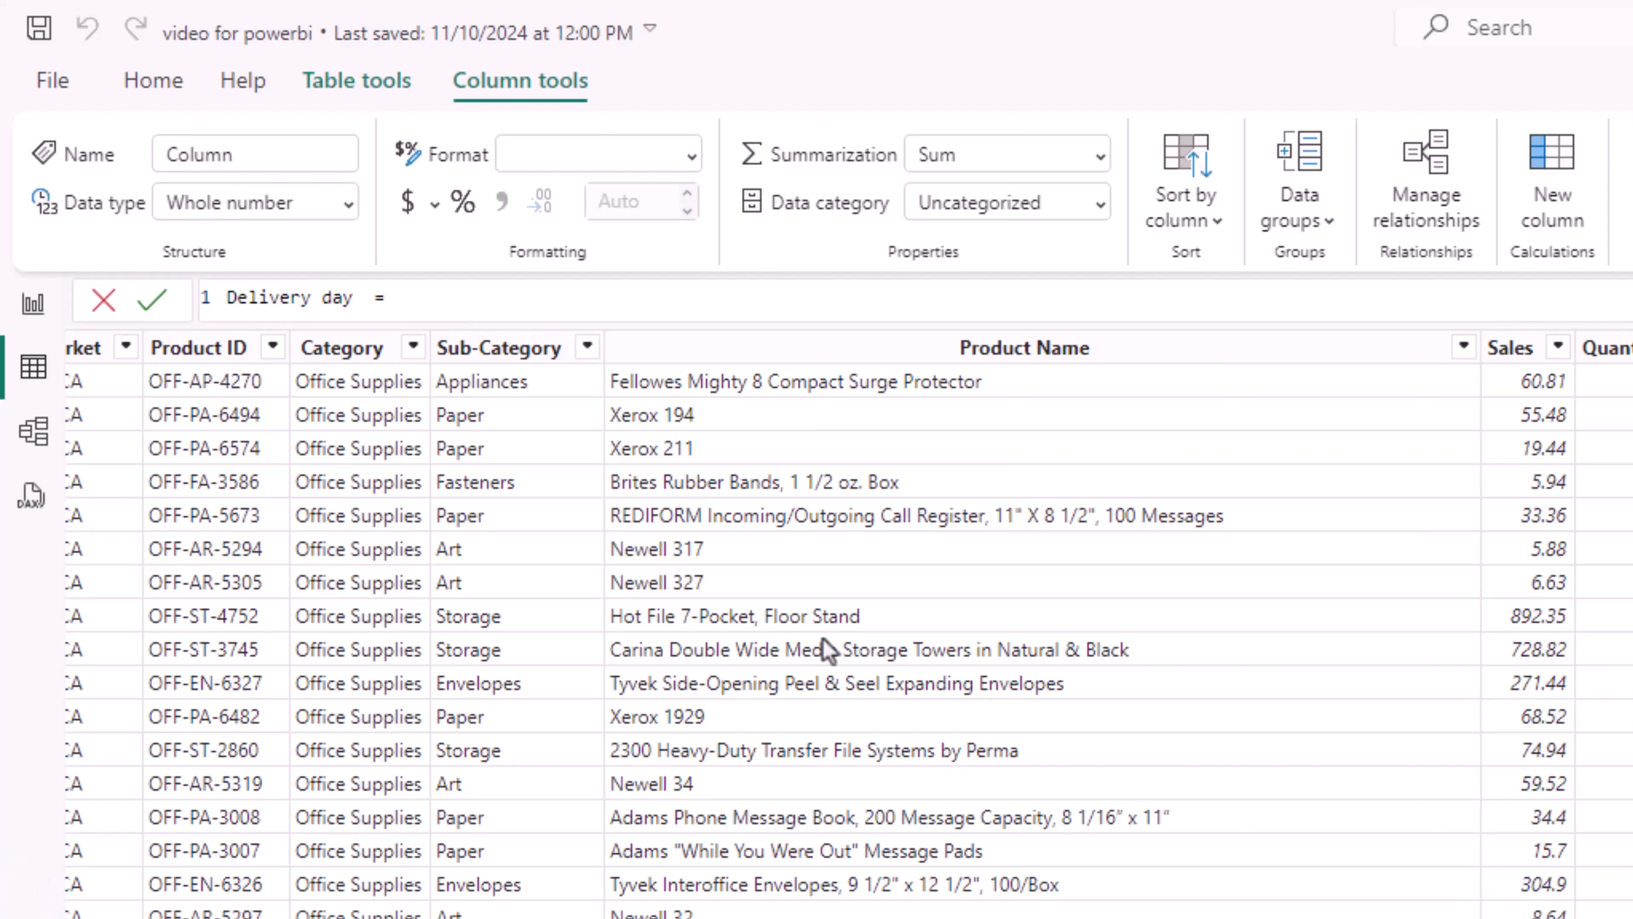
type("ship")
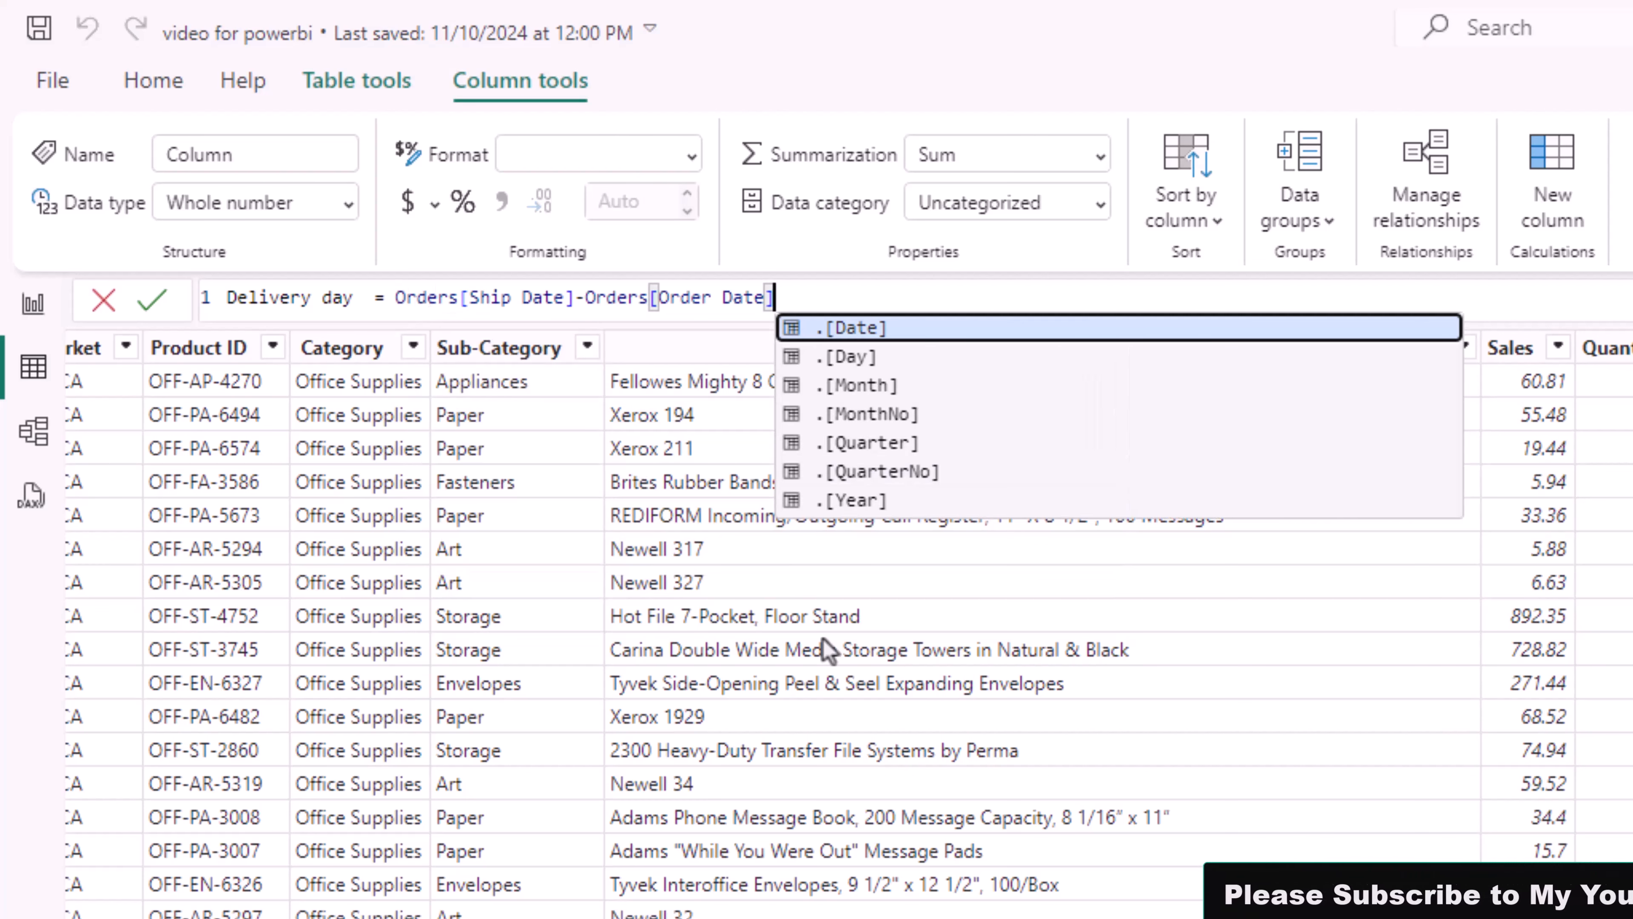
key("Tab")
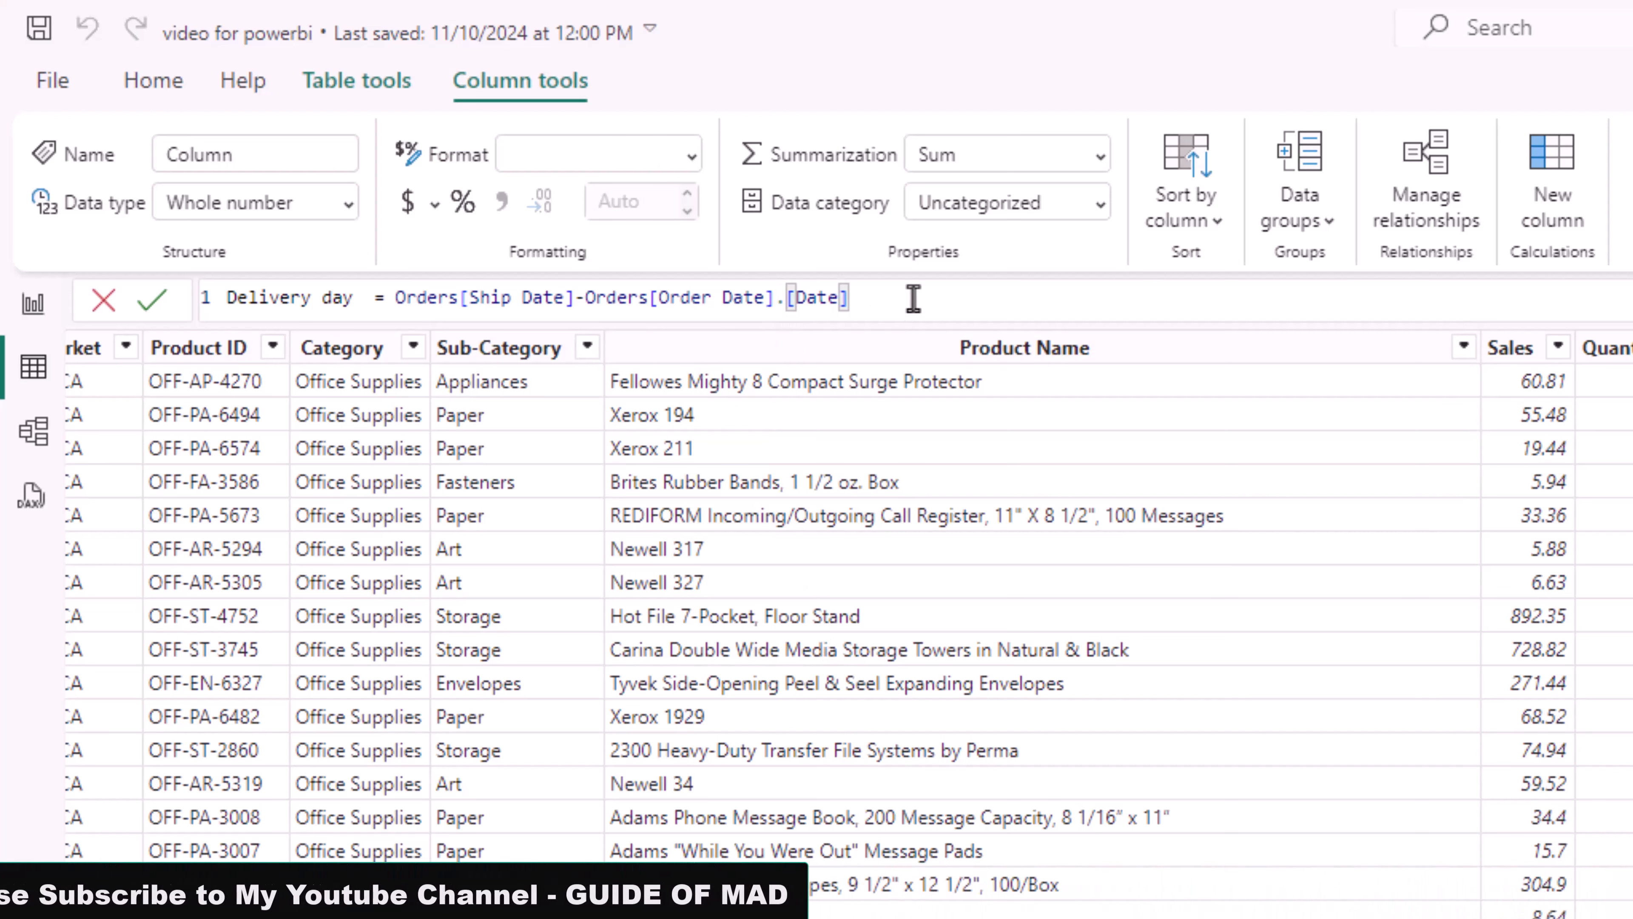
key("Return")
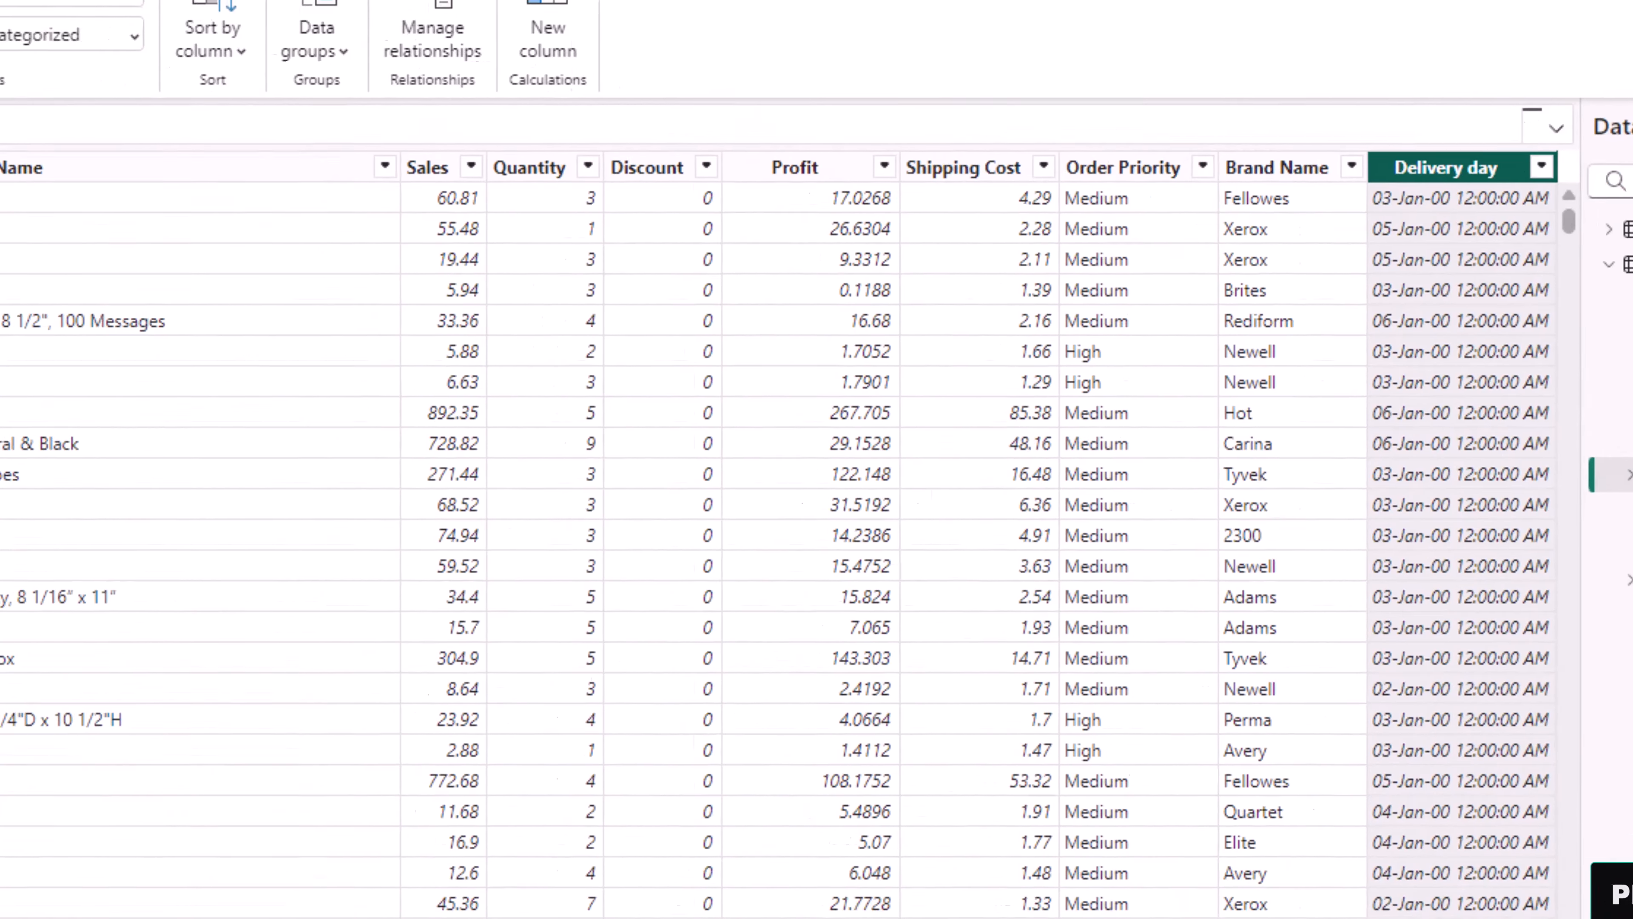
Convert the Delivery day column to Whole number, accept the data type change, and check it against Order Date and Ship Date.
left_click(186, 169)
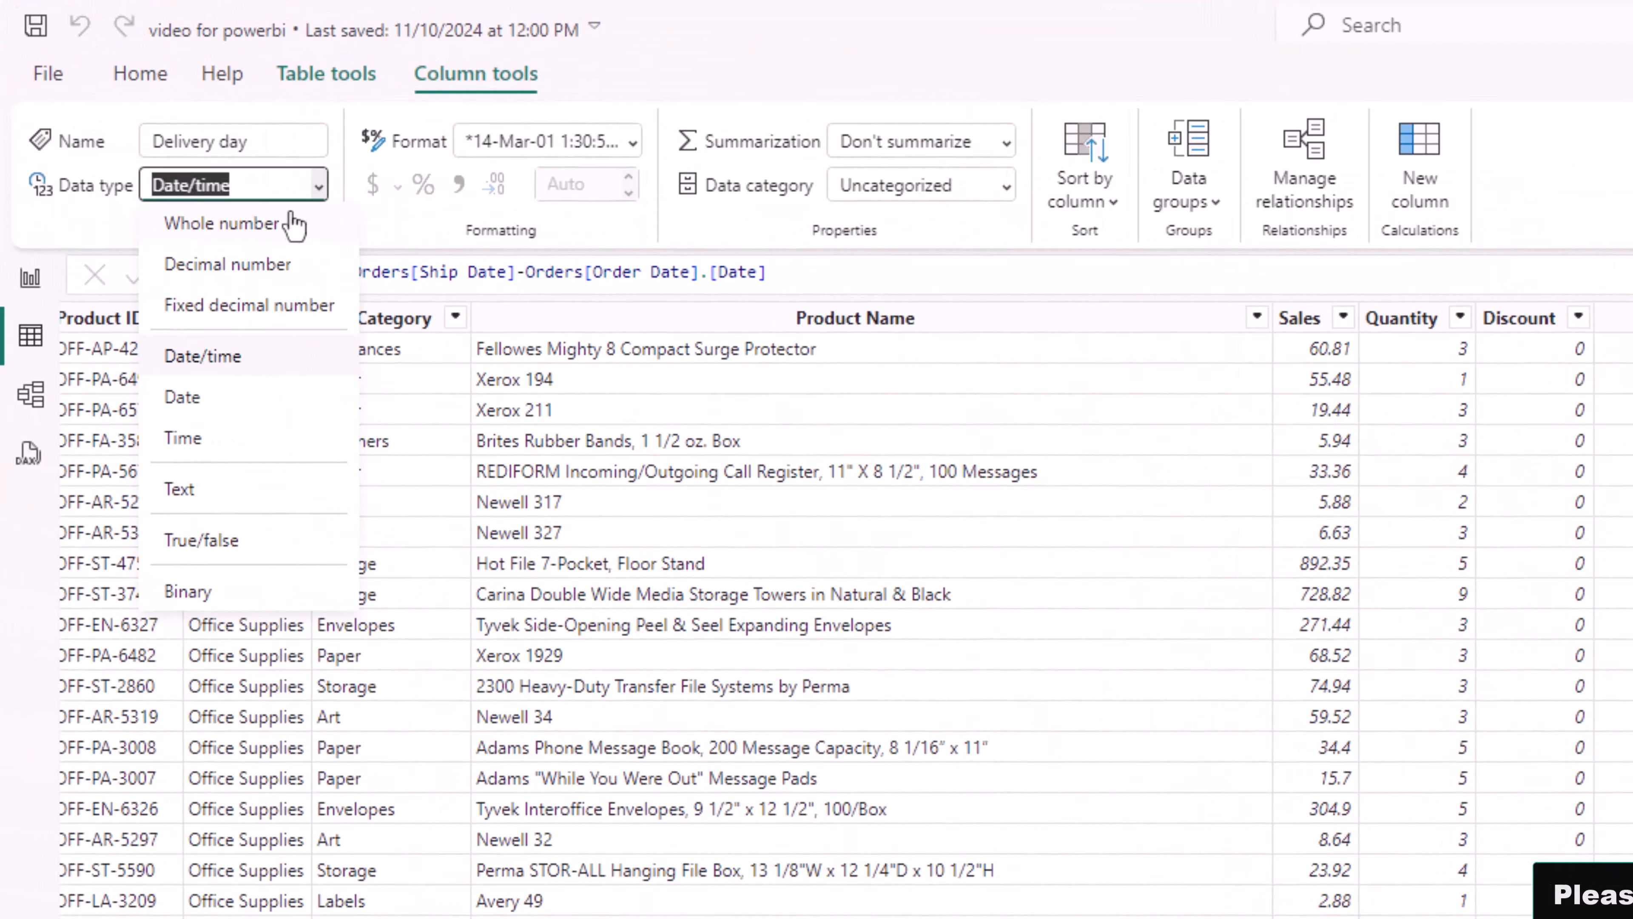
left_click(290, 221)
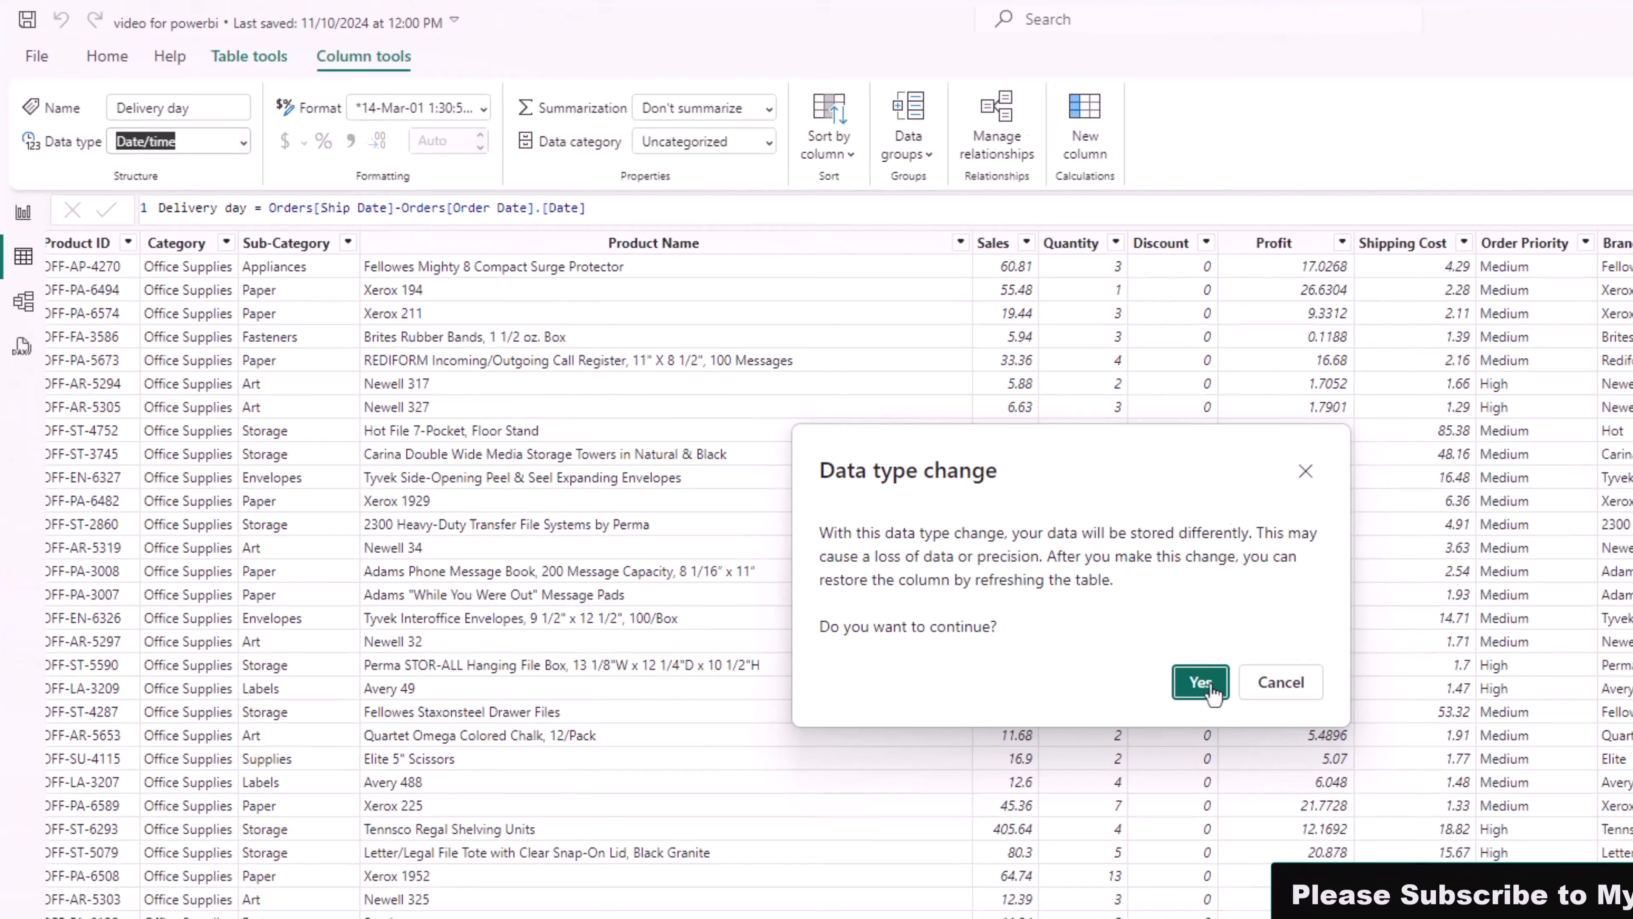
left_click(1586, 909)
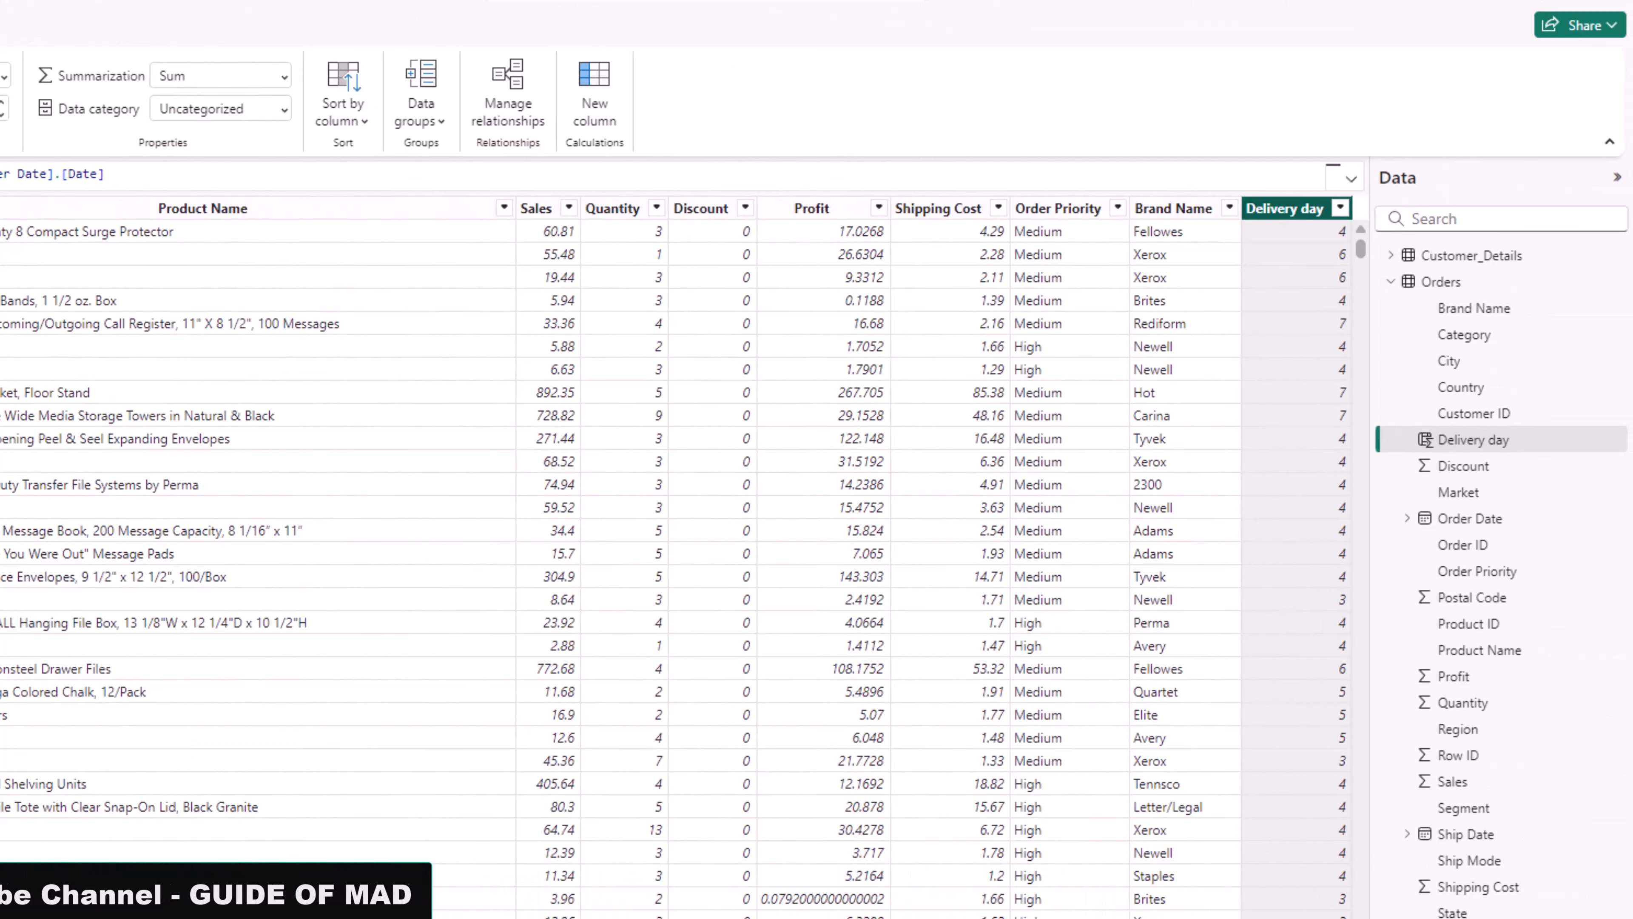
scroll(685, 556, "left", 1)
scroll(684, 557, "left", 15)
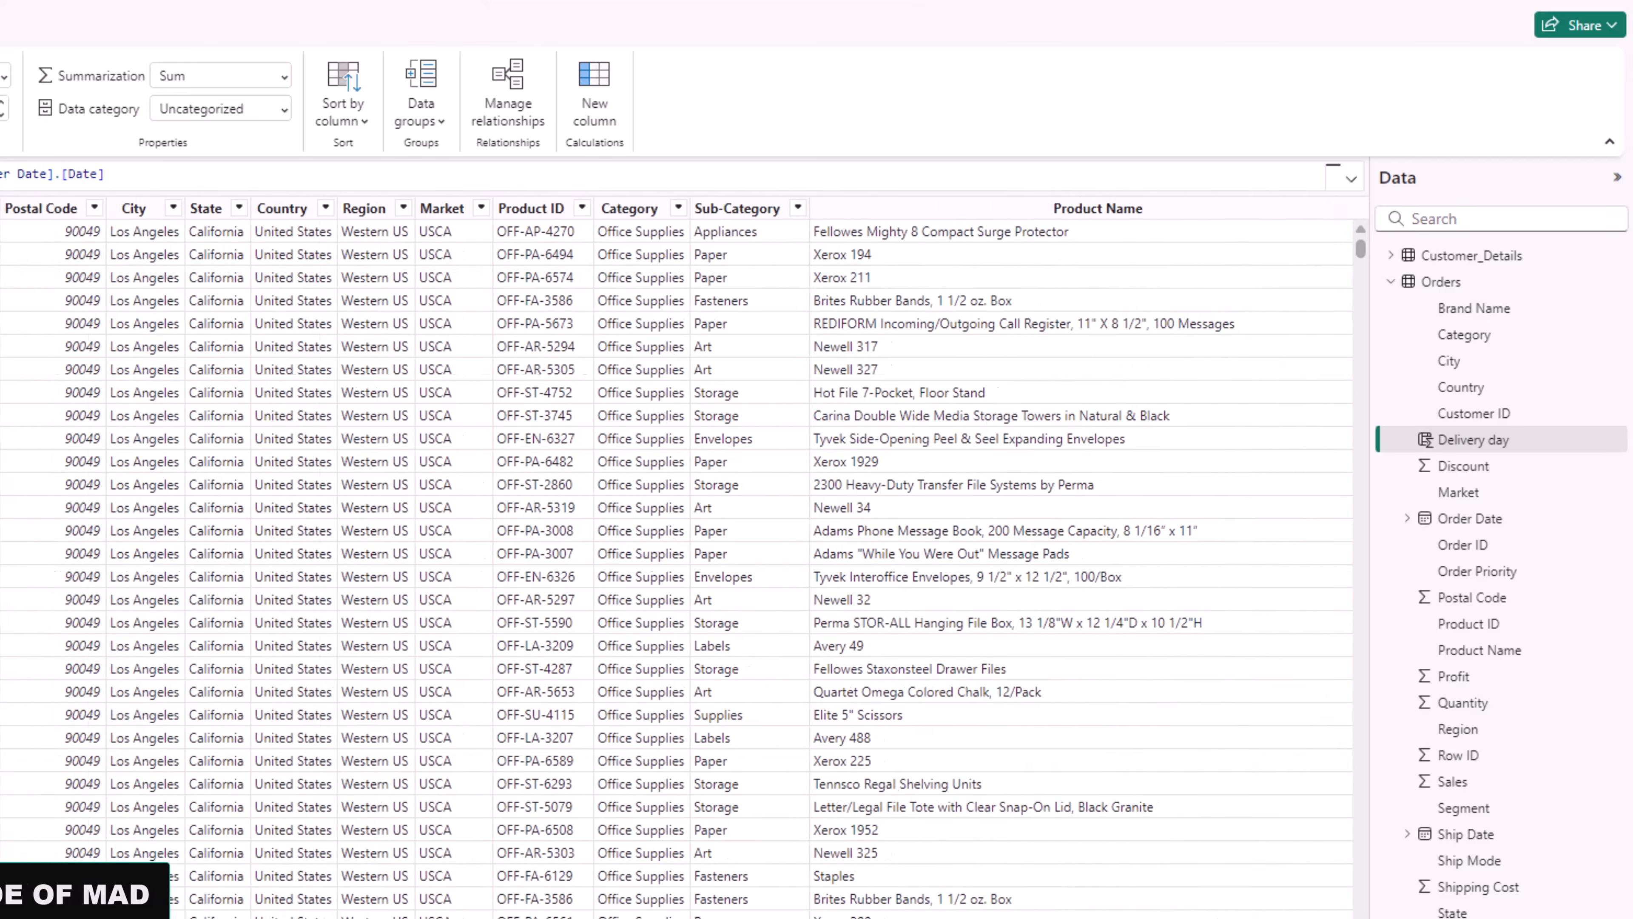
scroll(685, 556, "left", 3)
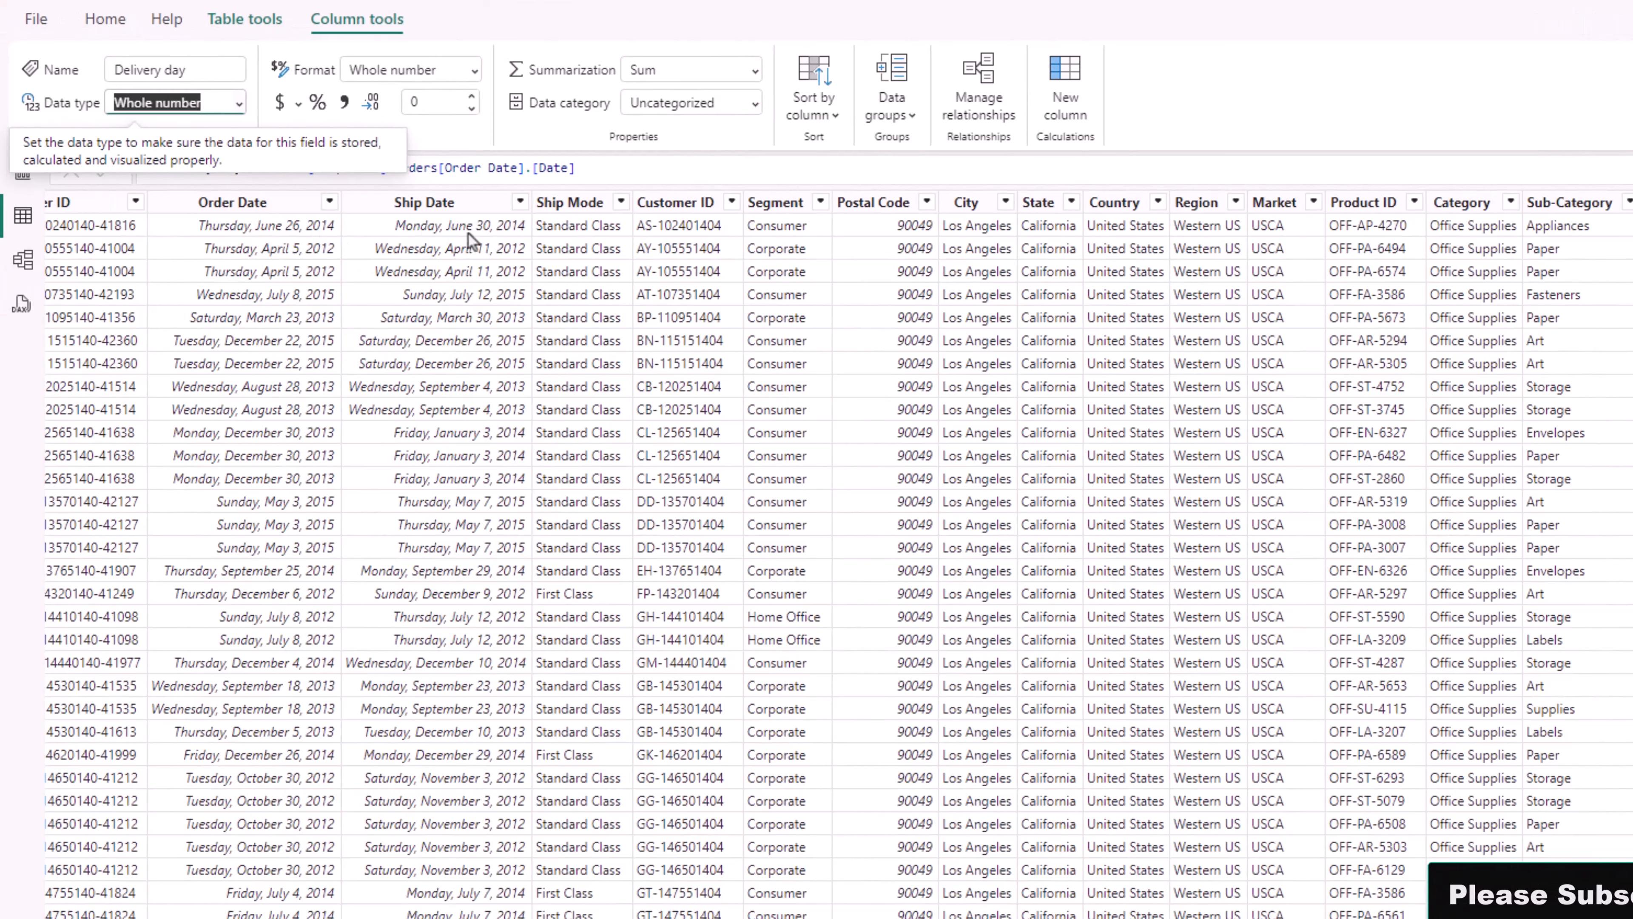
scroll(469, 247, "right", 10)
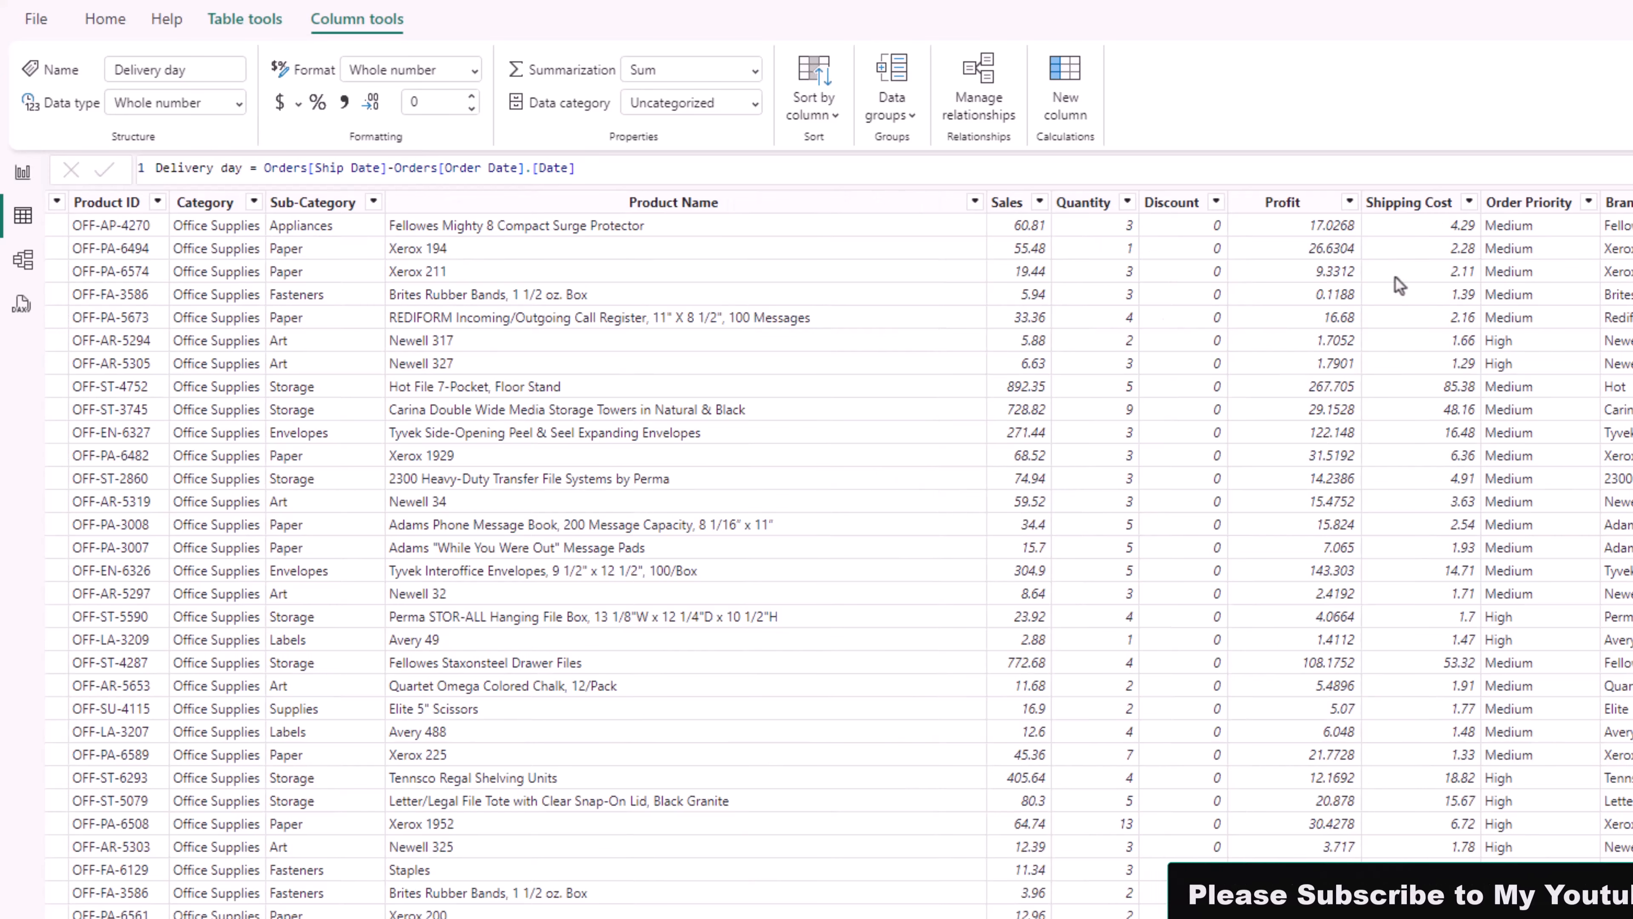
Switch to the Word task list and highlight task 5, about the P/L status conditional column, in yellow.
key("alt+Tab")
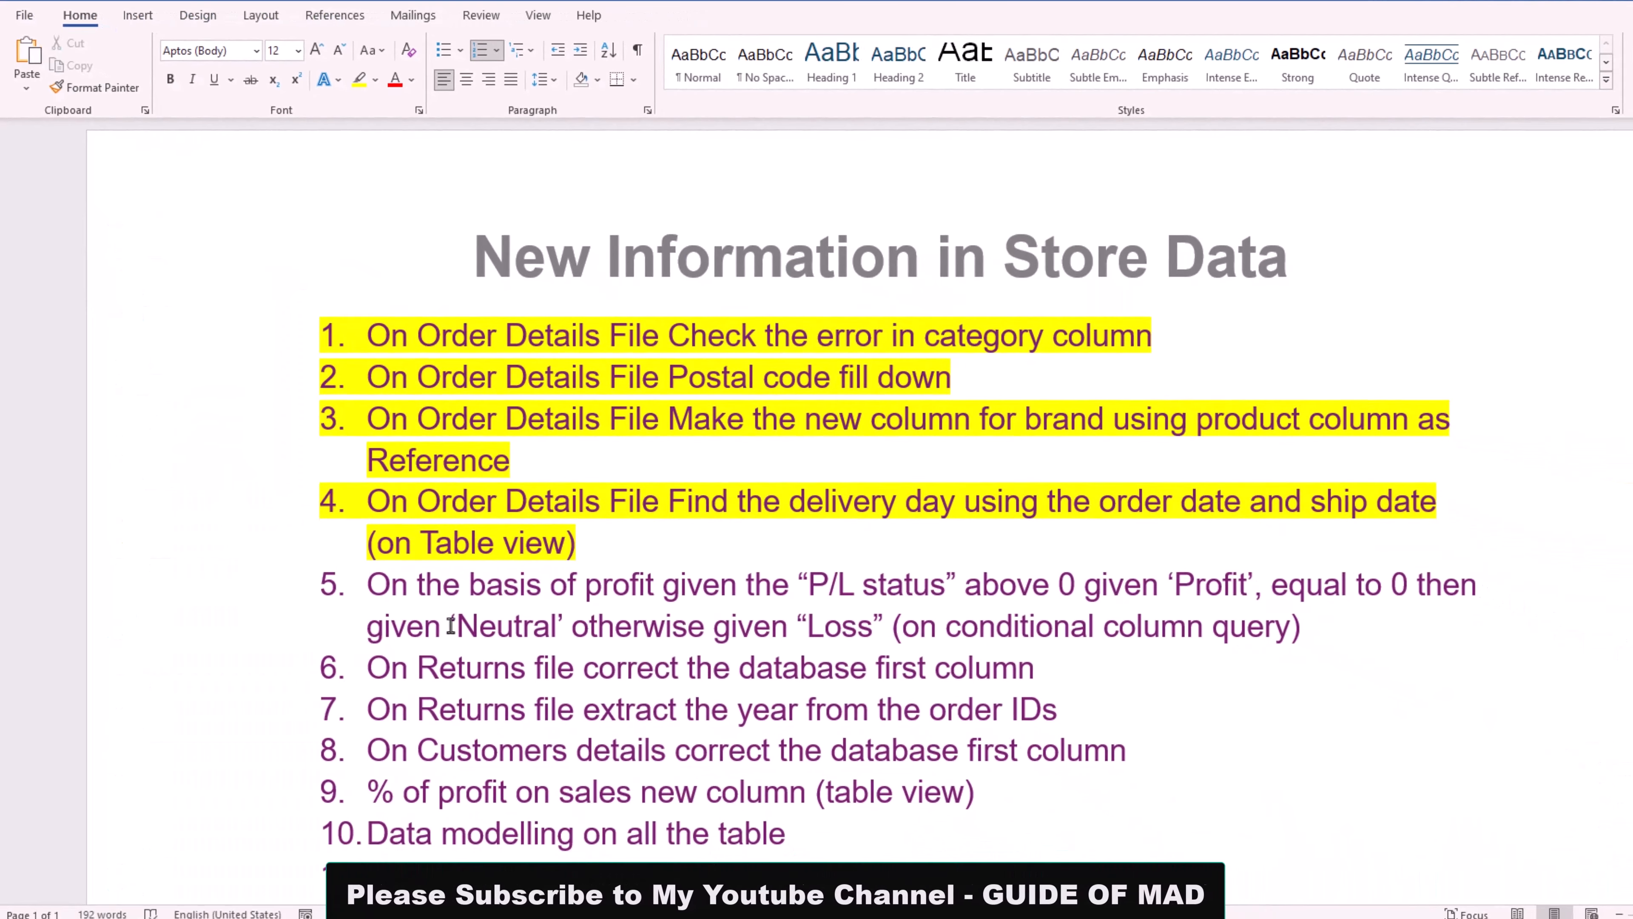
left_click(452, 625)
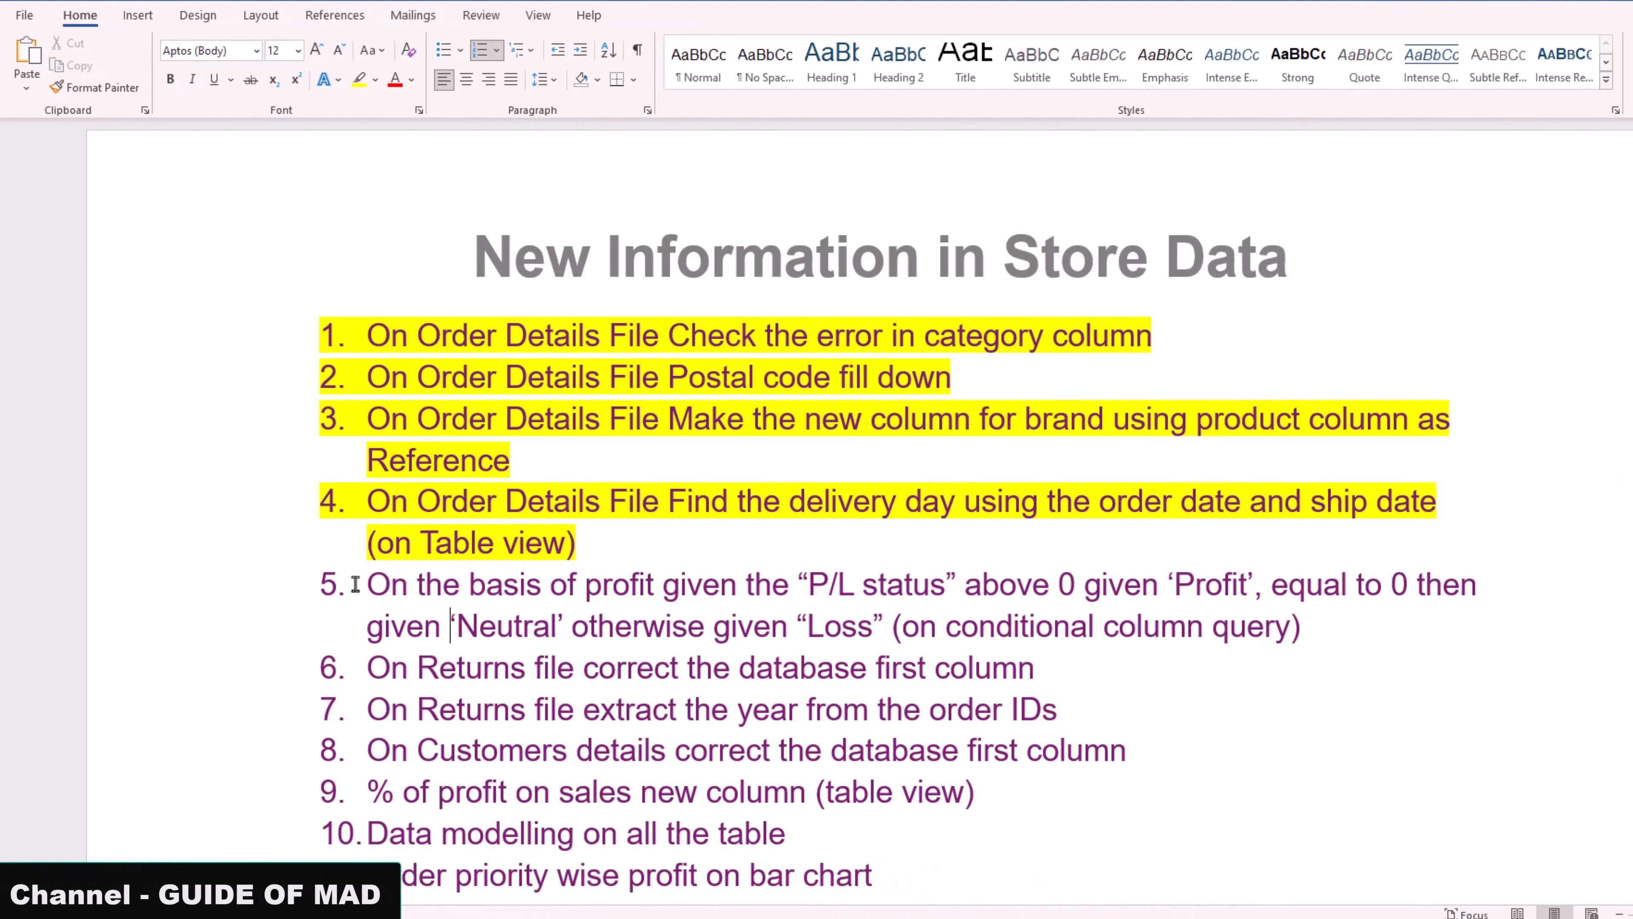
left_click_drag(367, 584, 1299, 632)
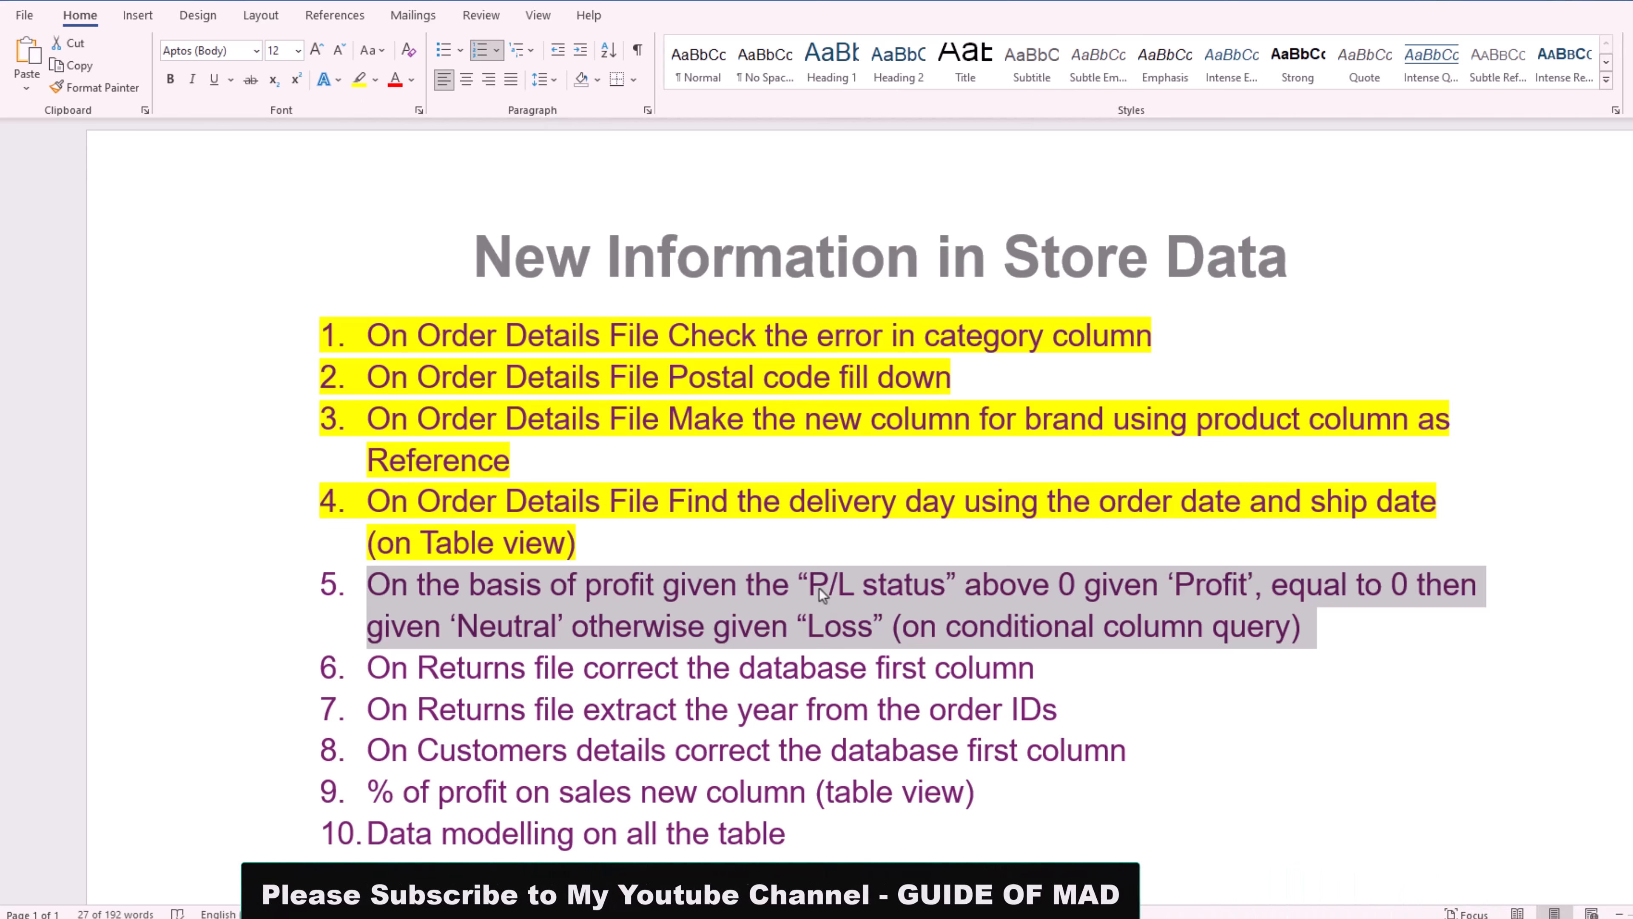
left_click(359, 79)
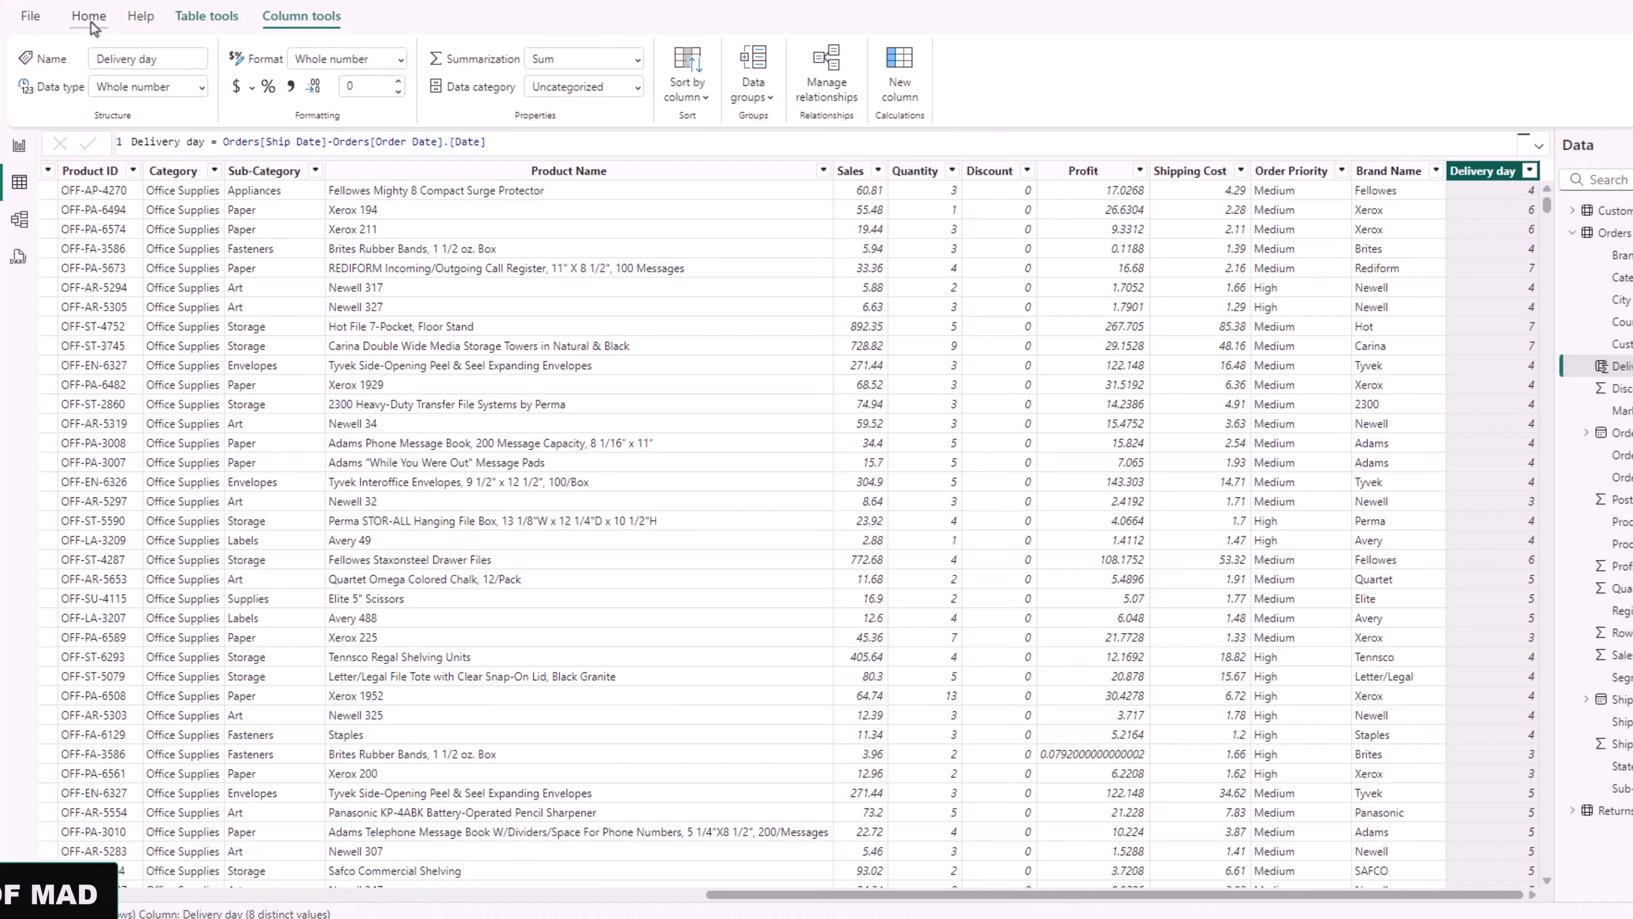
Return to Power BI, open the Power Query editor from the report view and show the Orders query.
left_click(19, 148)
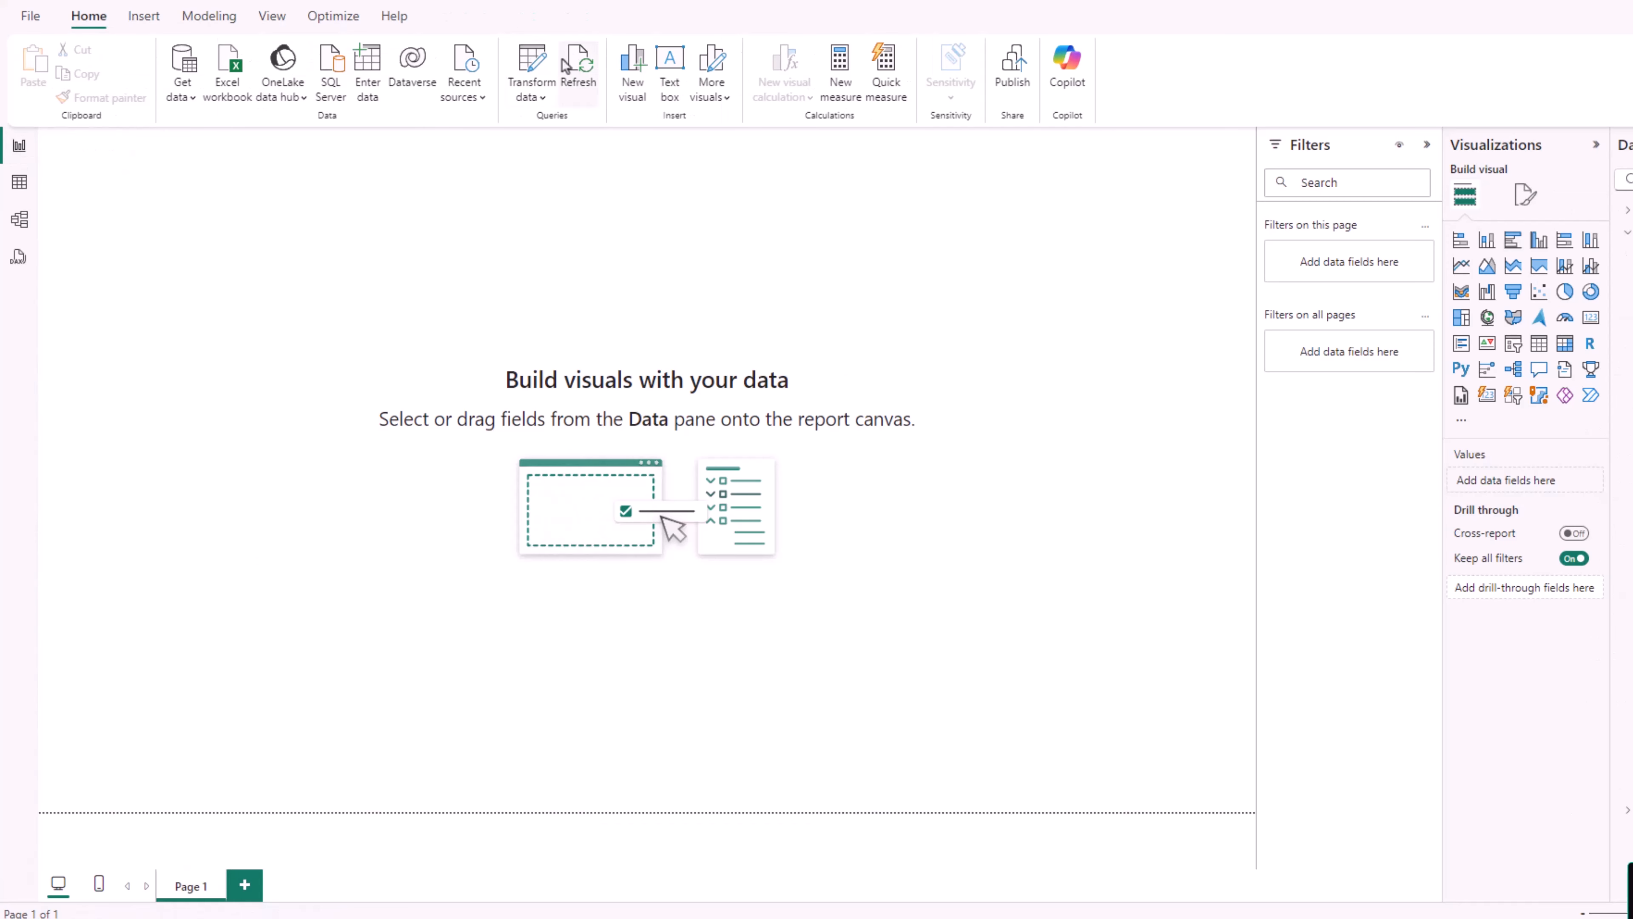
left_click(531, 61)
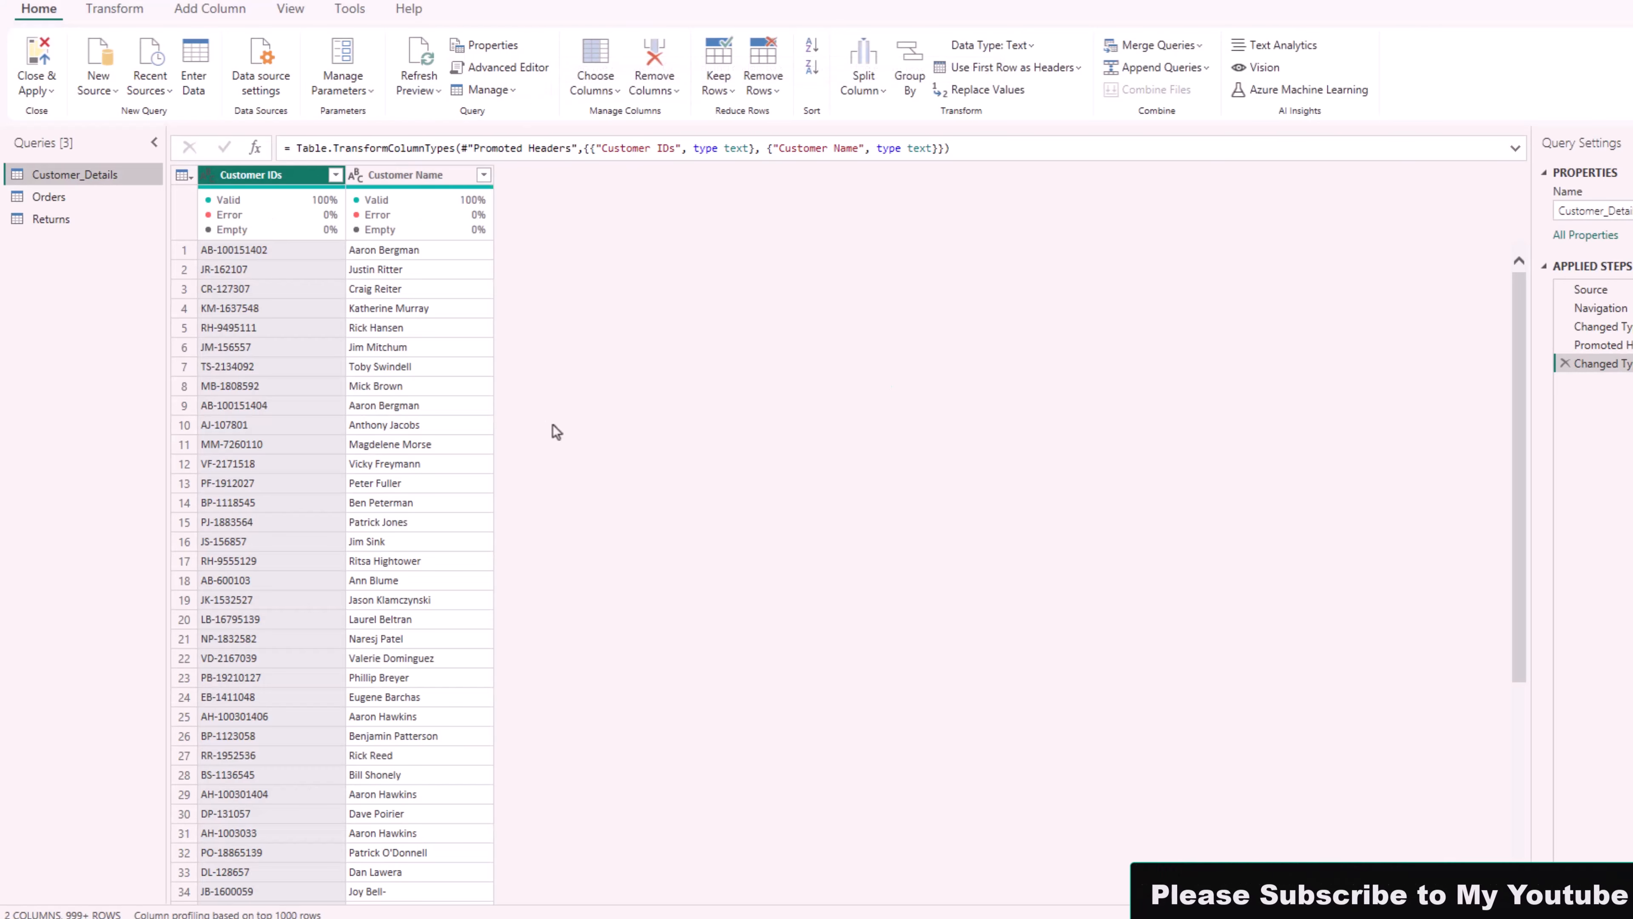
left_click(62, 196)
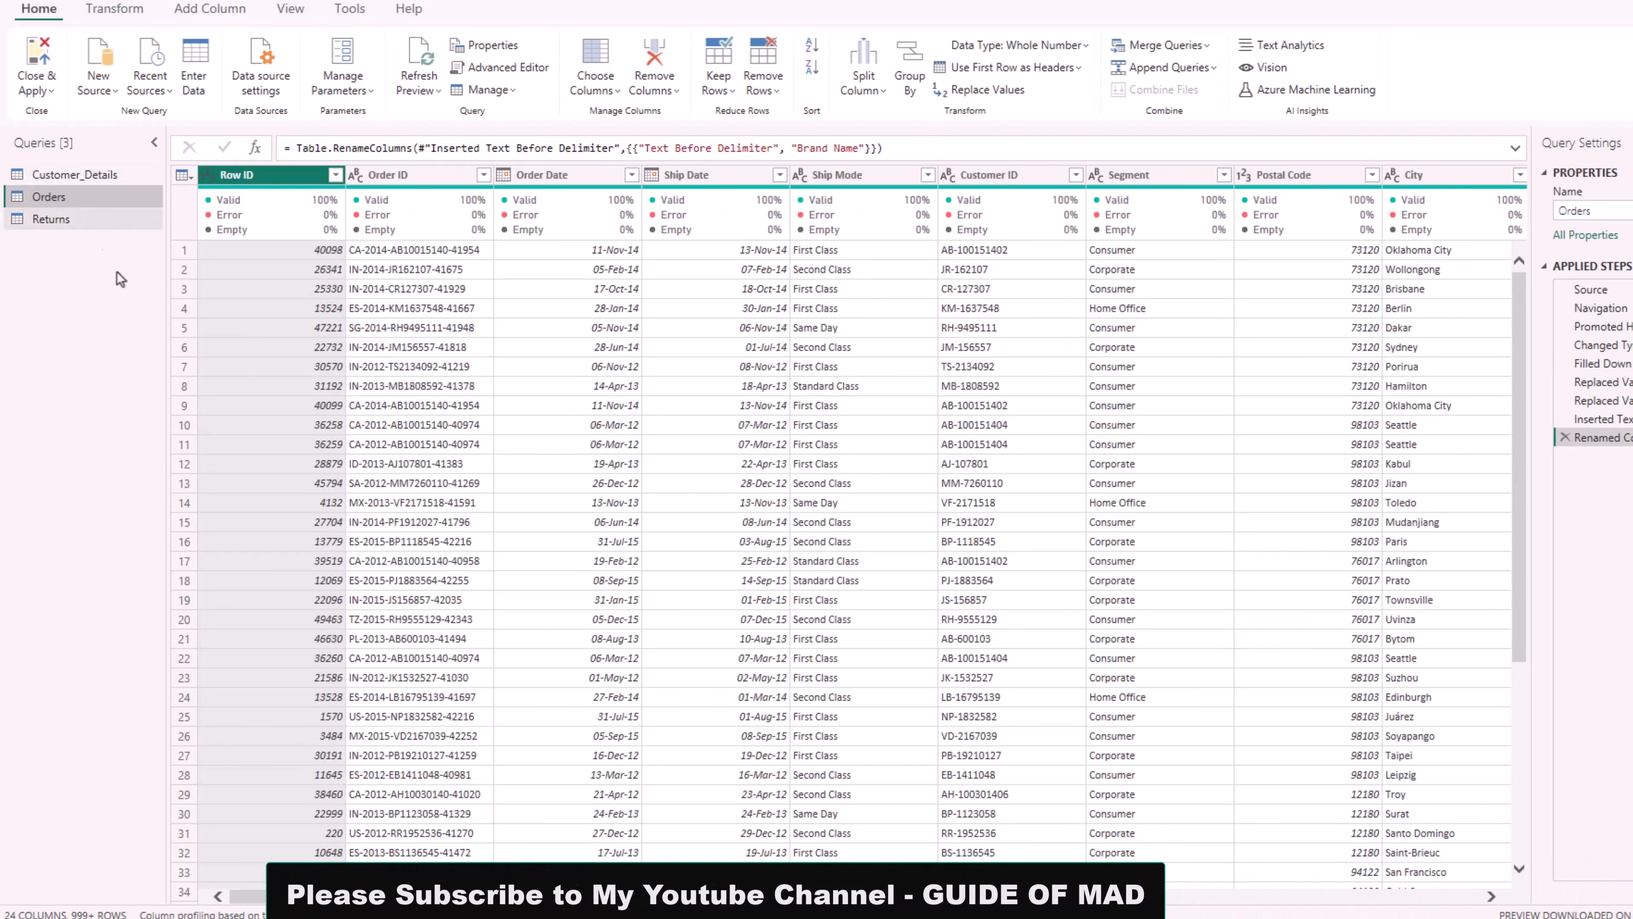
Start a conditional column in Orders and name it P/L status, copying the name from task 5 in the Word list.
left_click_drag(556, 901, 1289, 899)
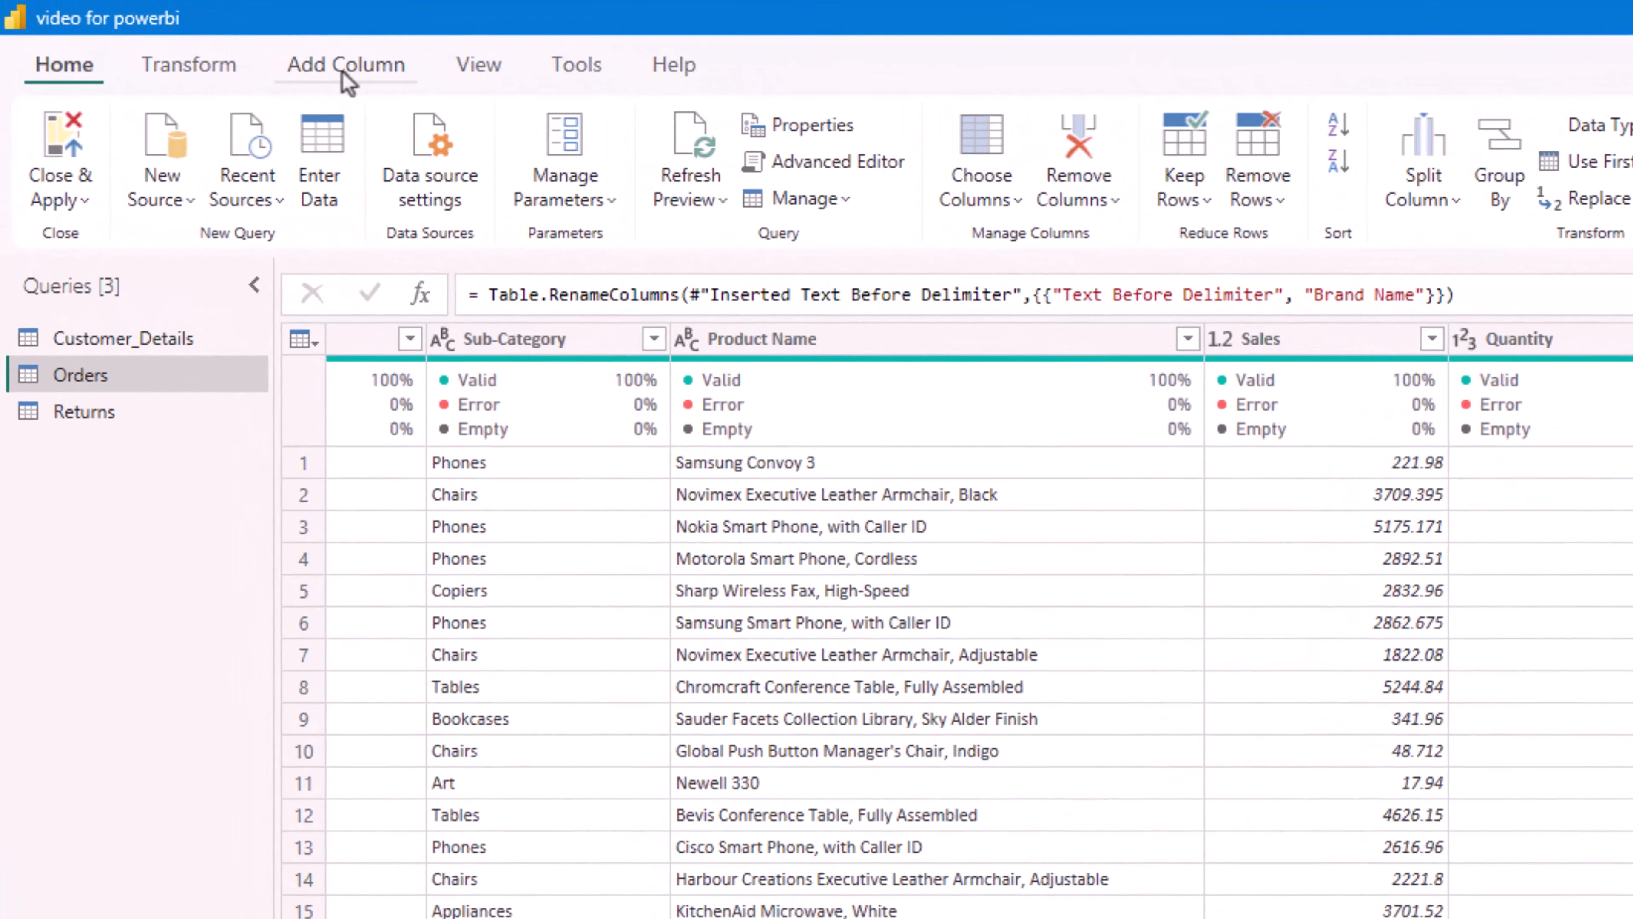
left_click(346, 65)
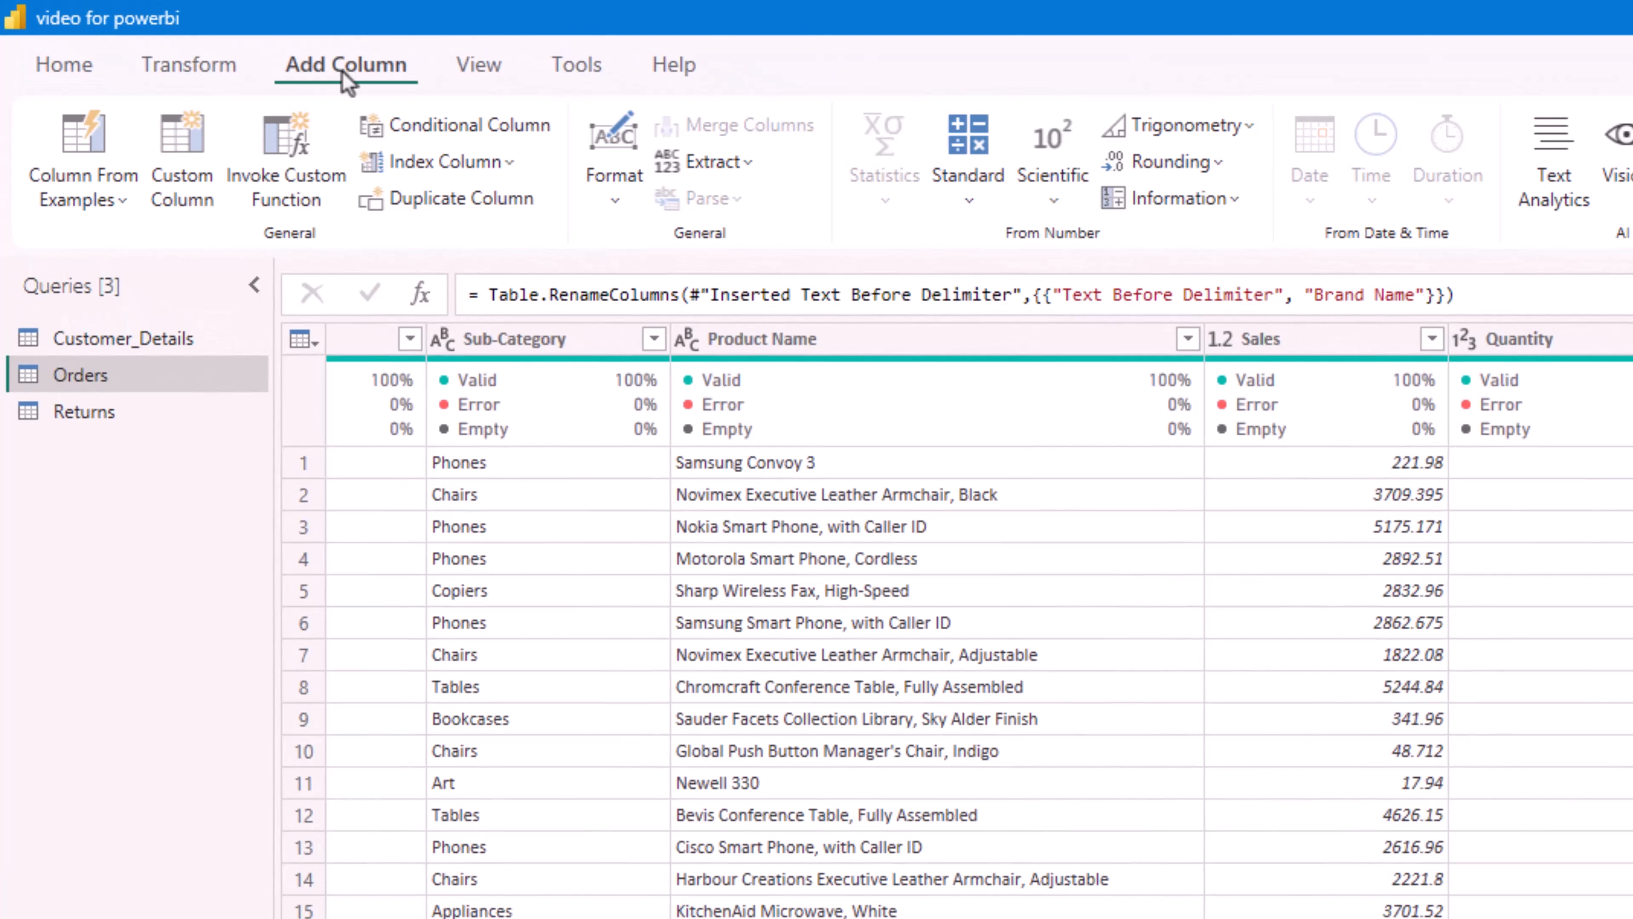
left_click(461, 125)
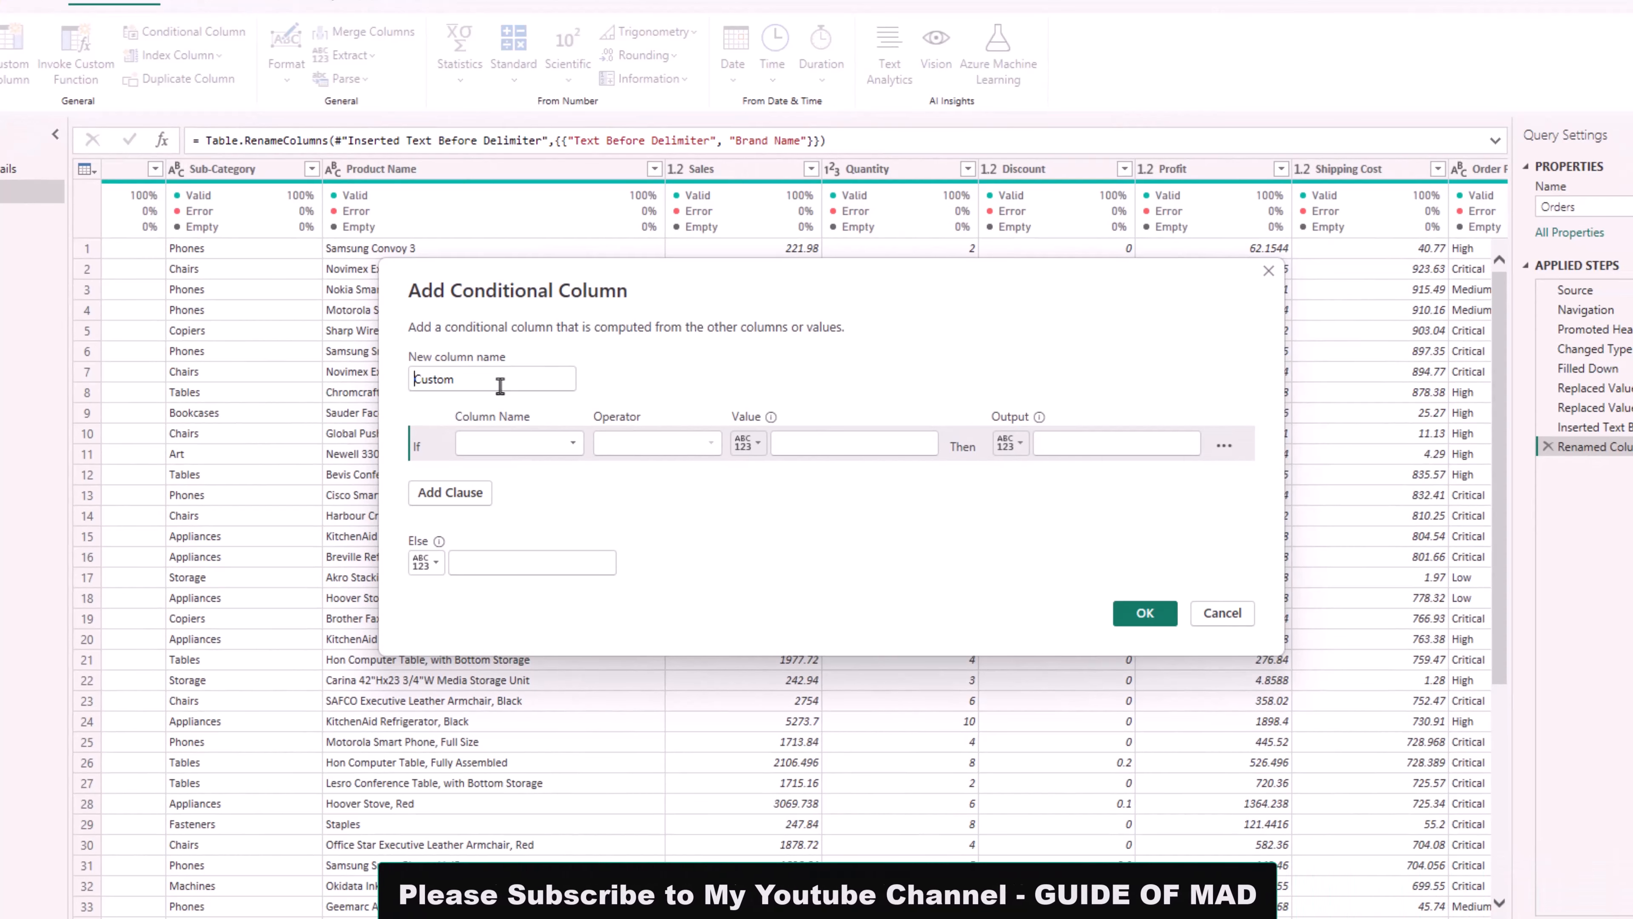
left_click(501, 385)
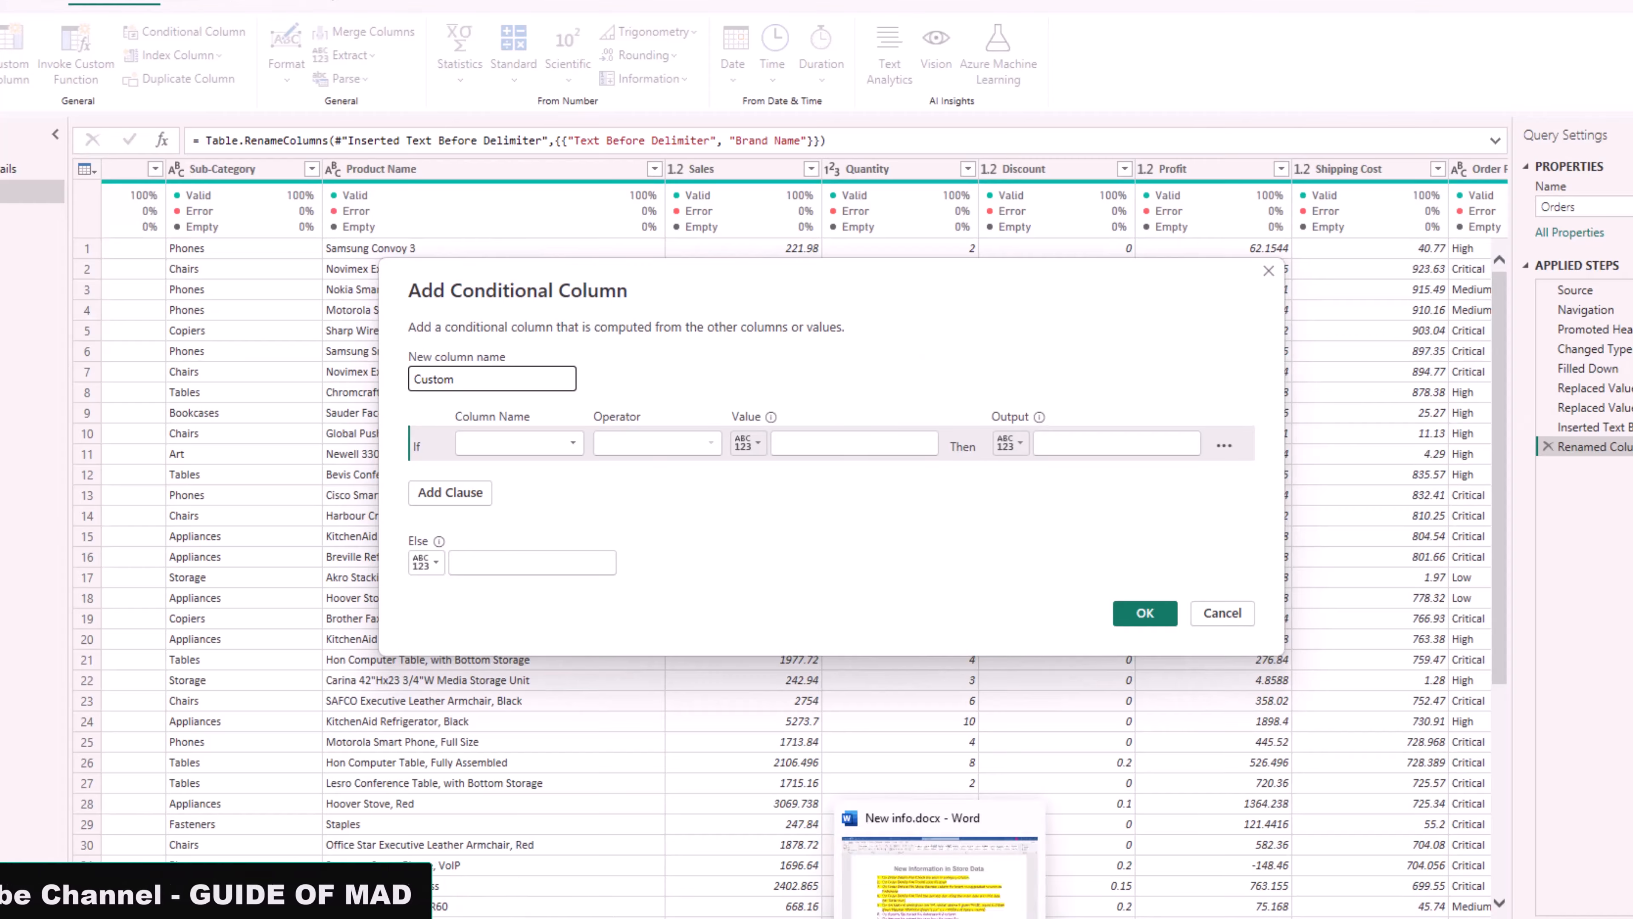
left_click(923, 914)
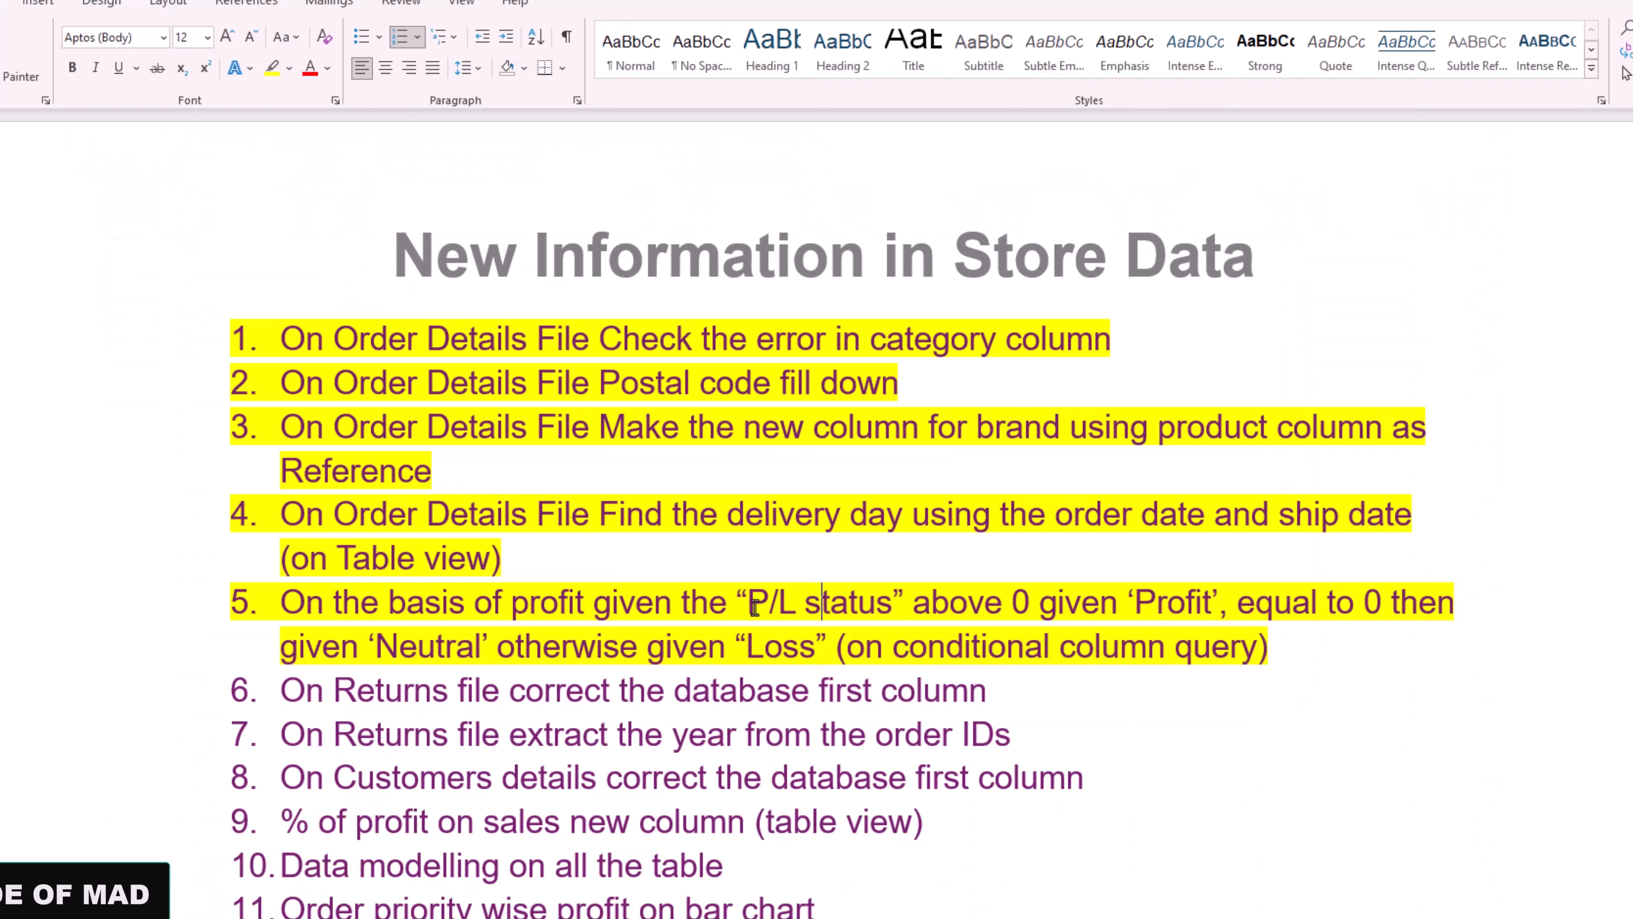
left_click_drag(753, 604, 859, 606)
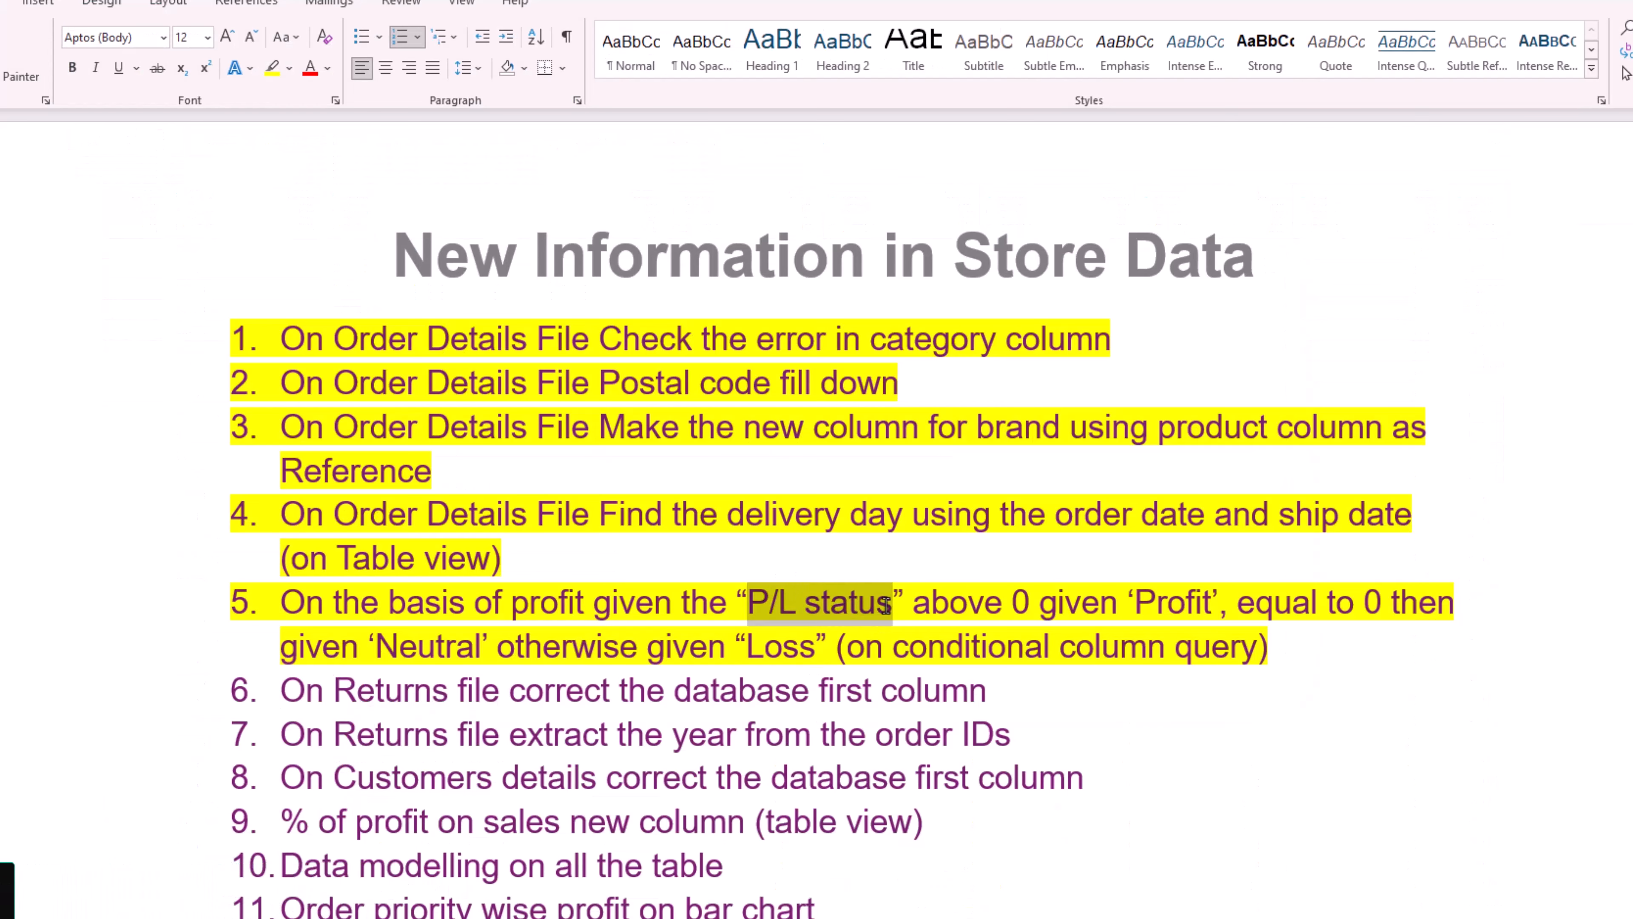
key("alt+Tab")
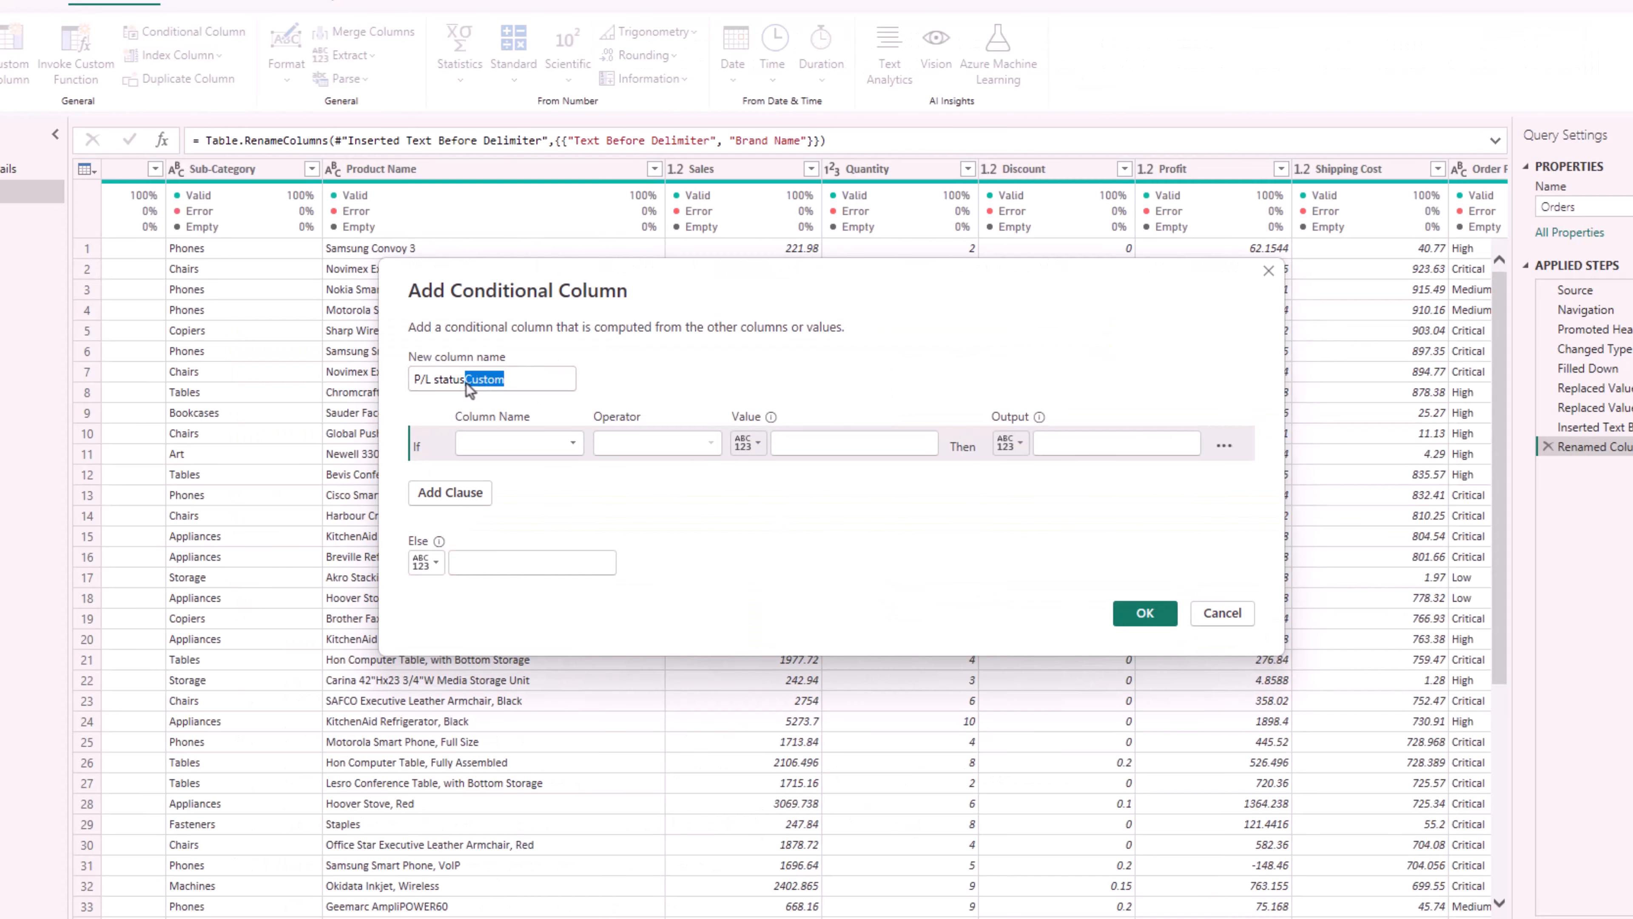
key("Delete")
Check the task 5 conditions in Word, and set the P/L status column's first clause to output Profit if Profit is greater than 0.
key("alt+Tab")
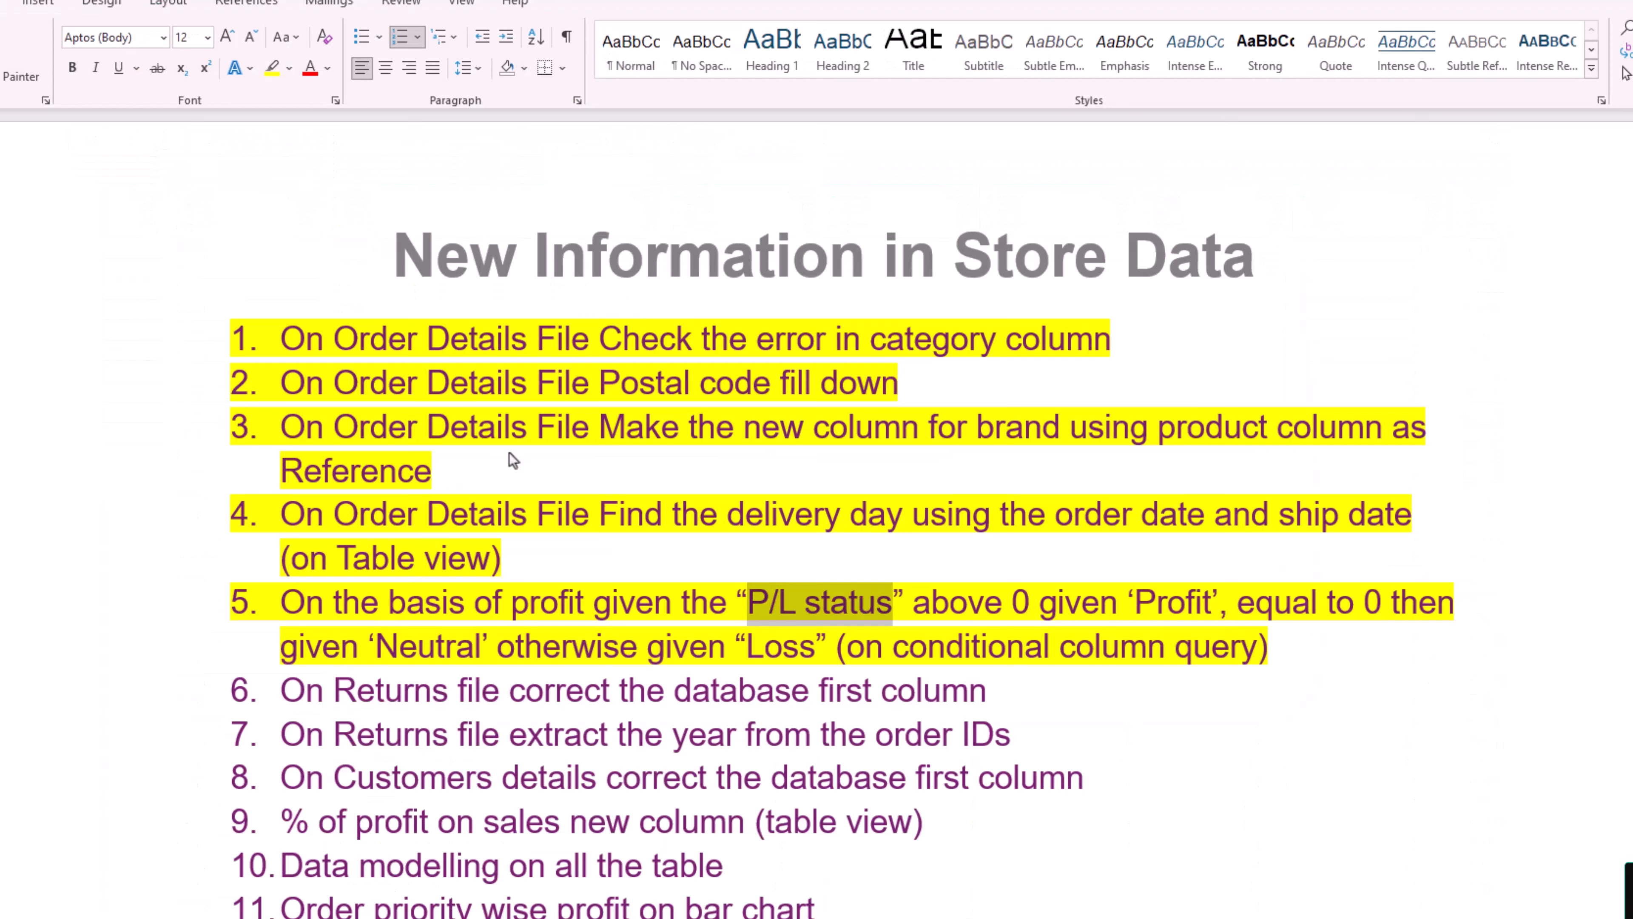
left_click(1328, 605)
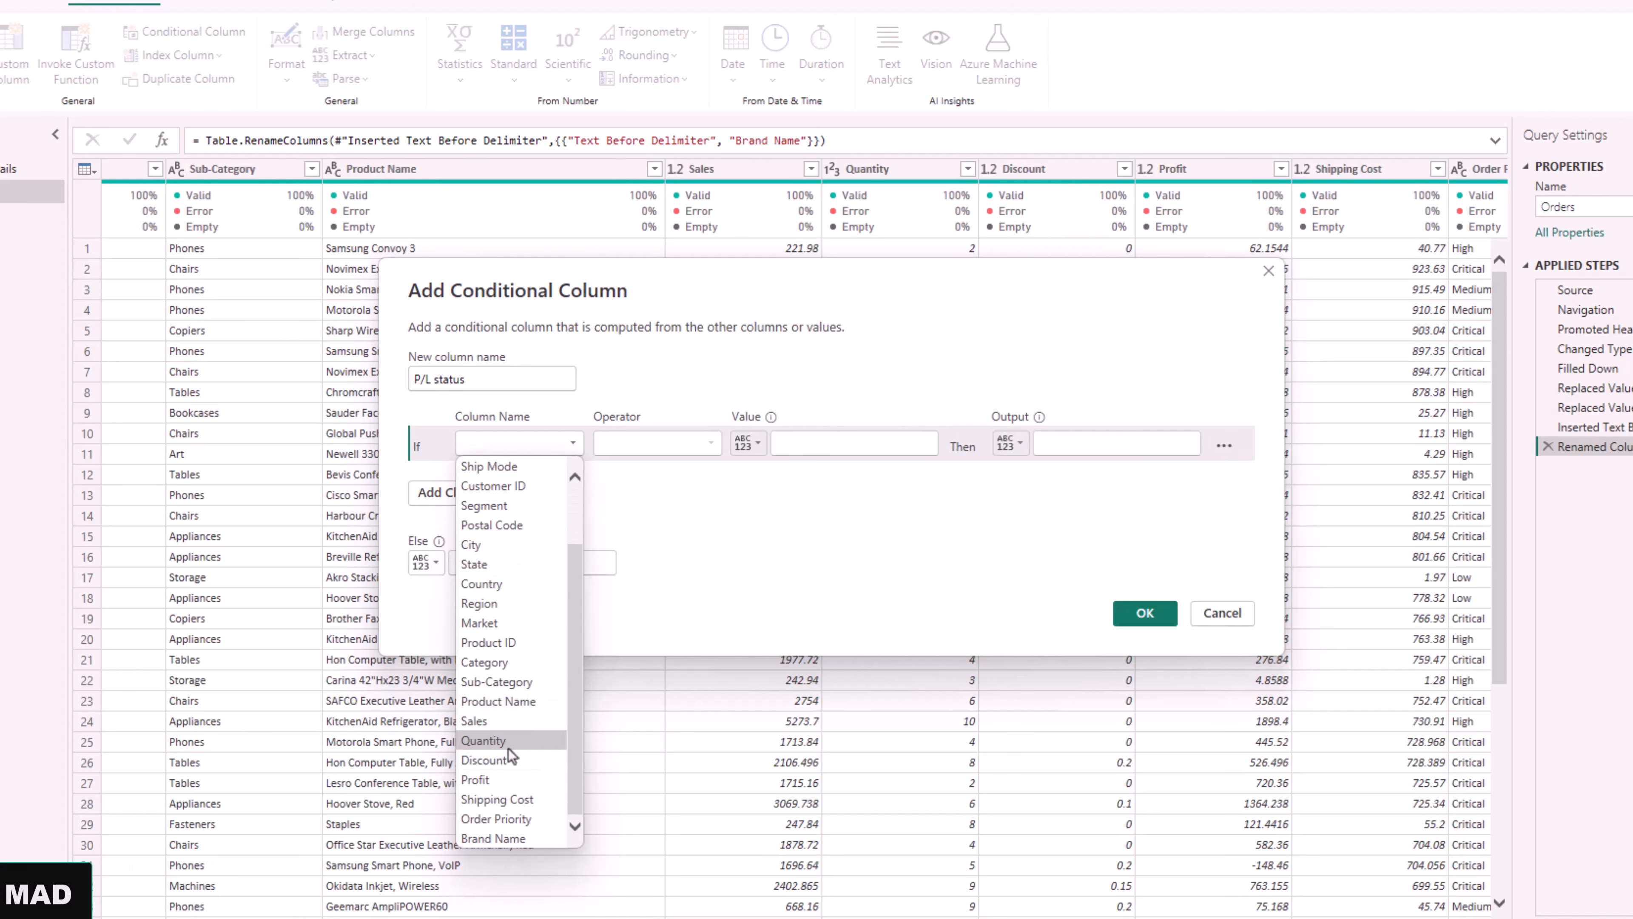
scroll(500, 805, "up", 1)
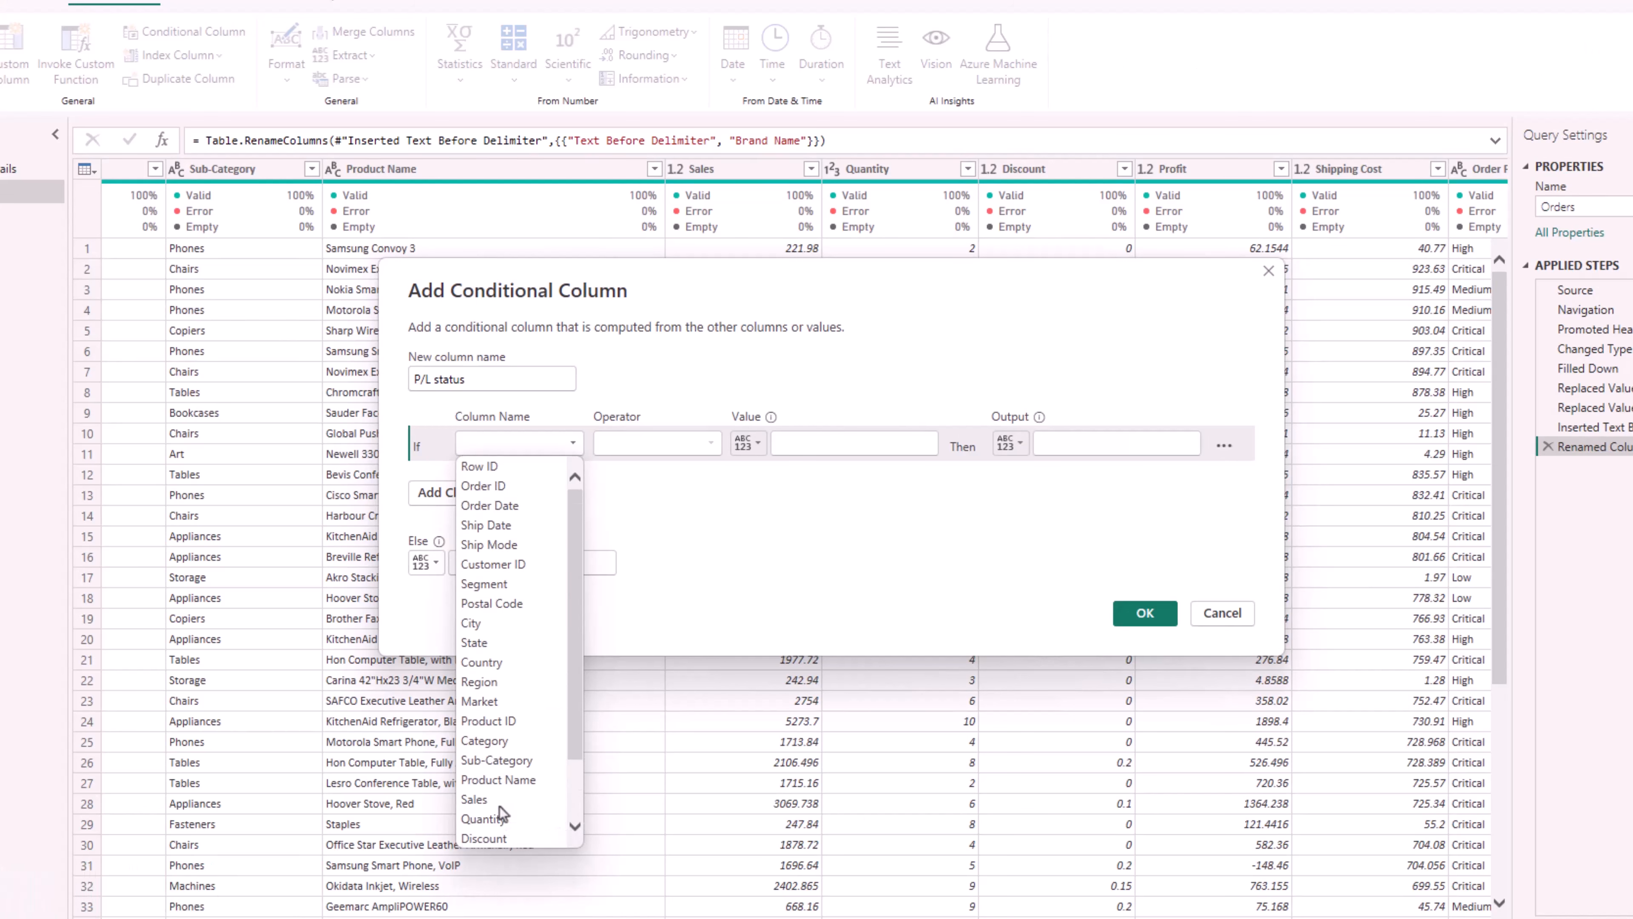
scroll(501, 791, "down", 1)
scroll(501, 784, "down", 1)
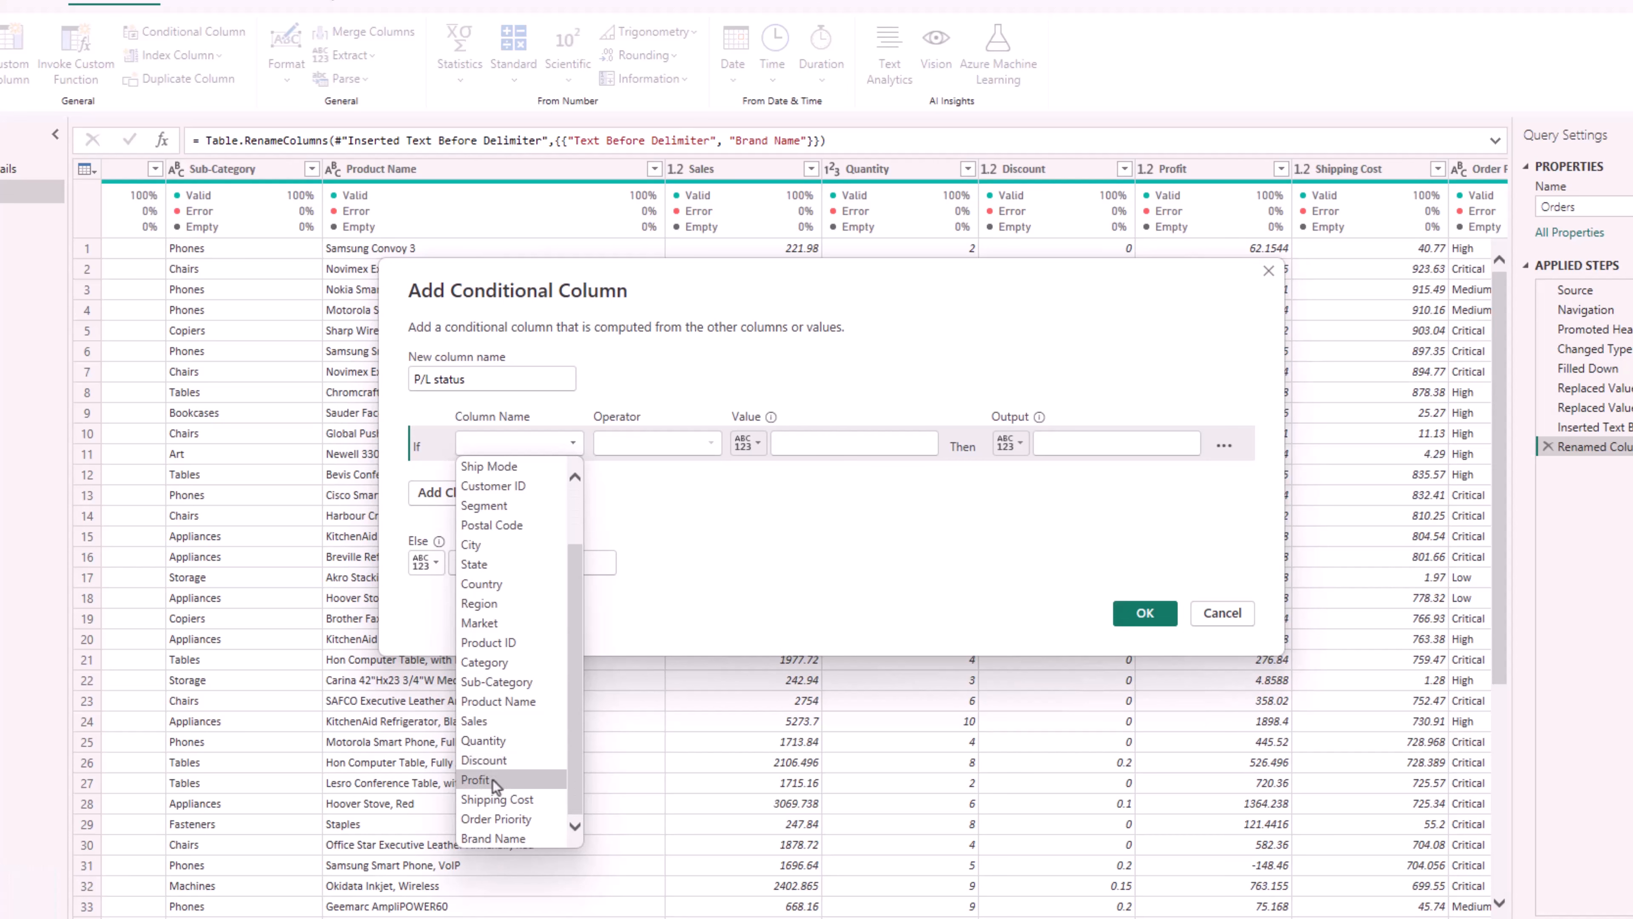
left_click(476, 780)
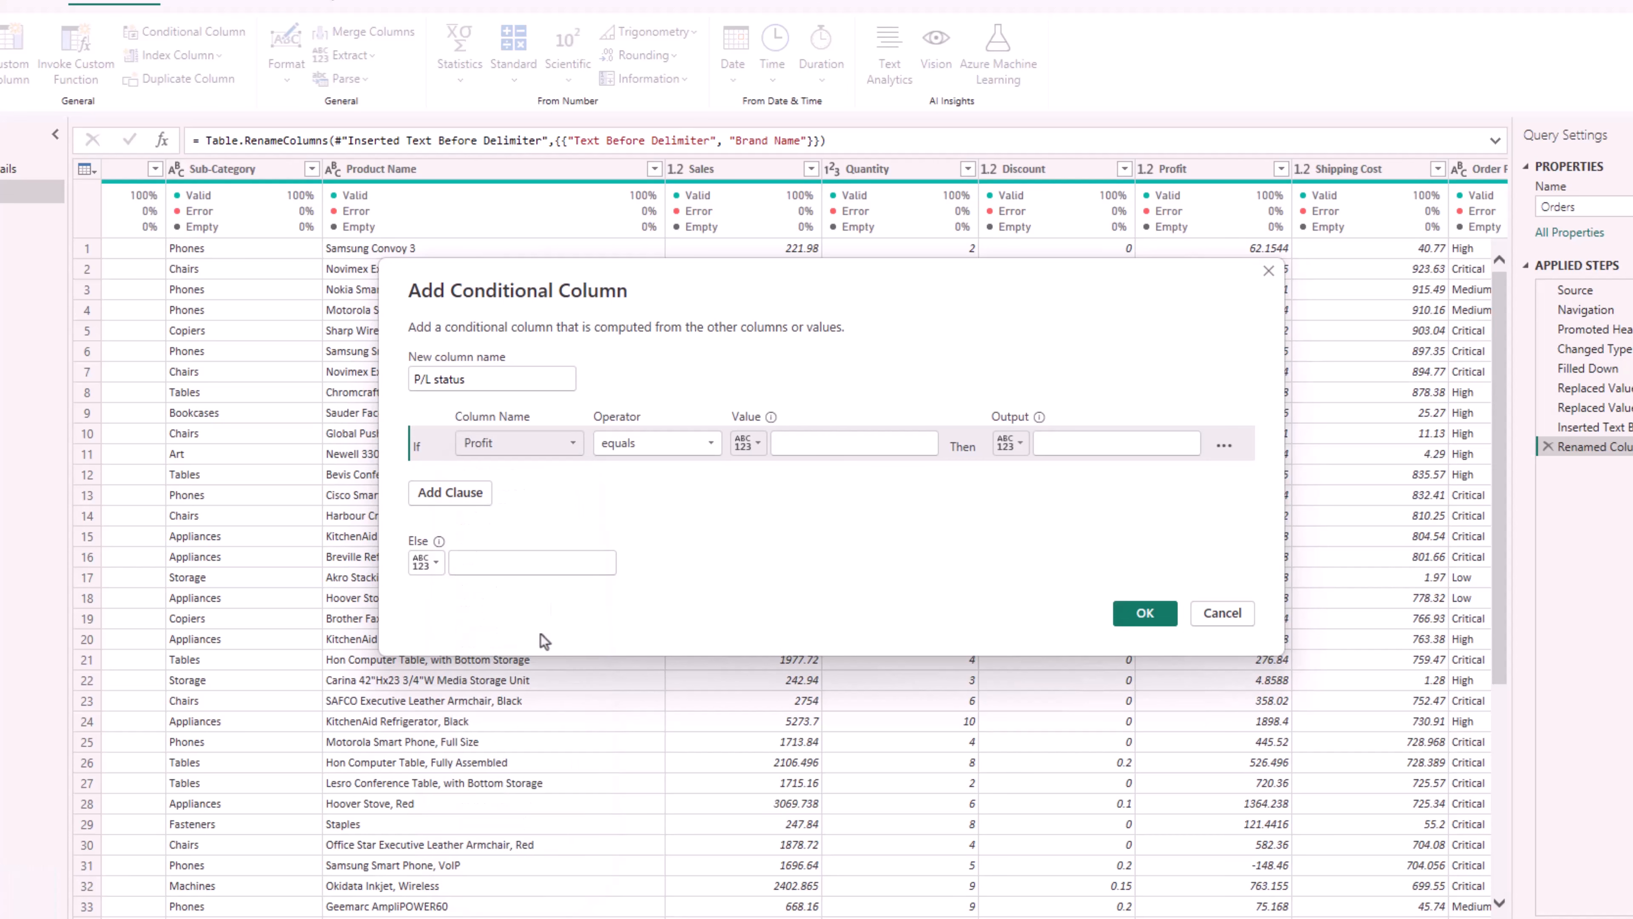
left_click(689, 448)
left_click(642, 503)
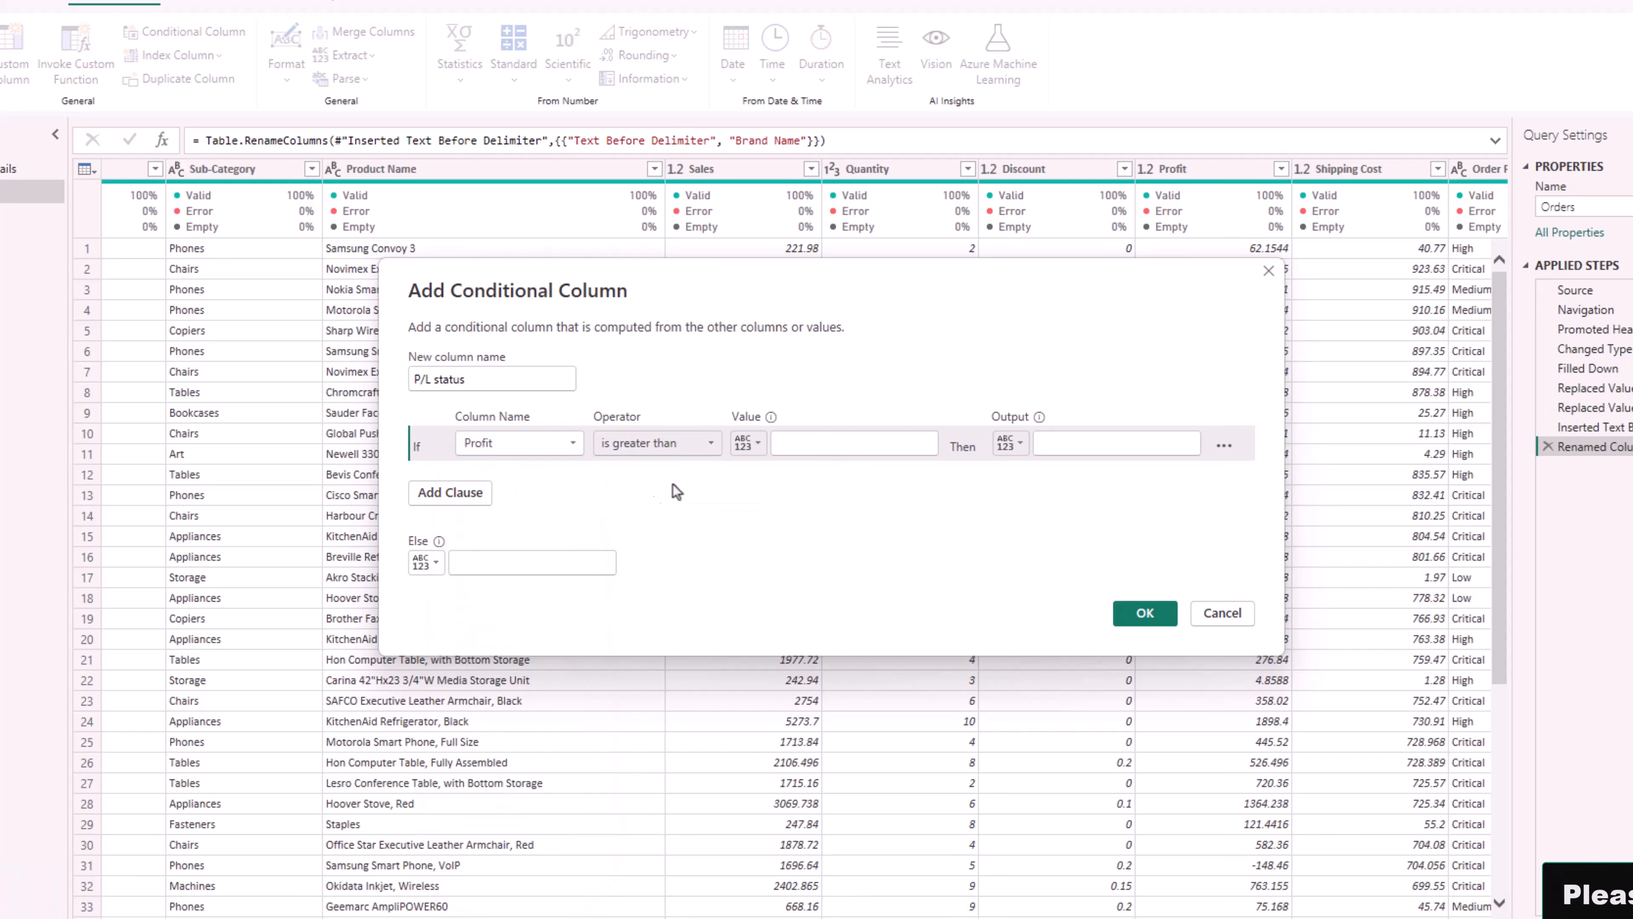
left_click(818, 444)
type("0")
left_click(1100, 445)
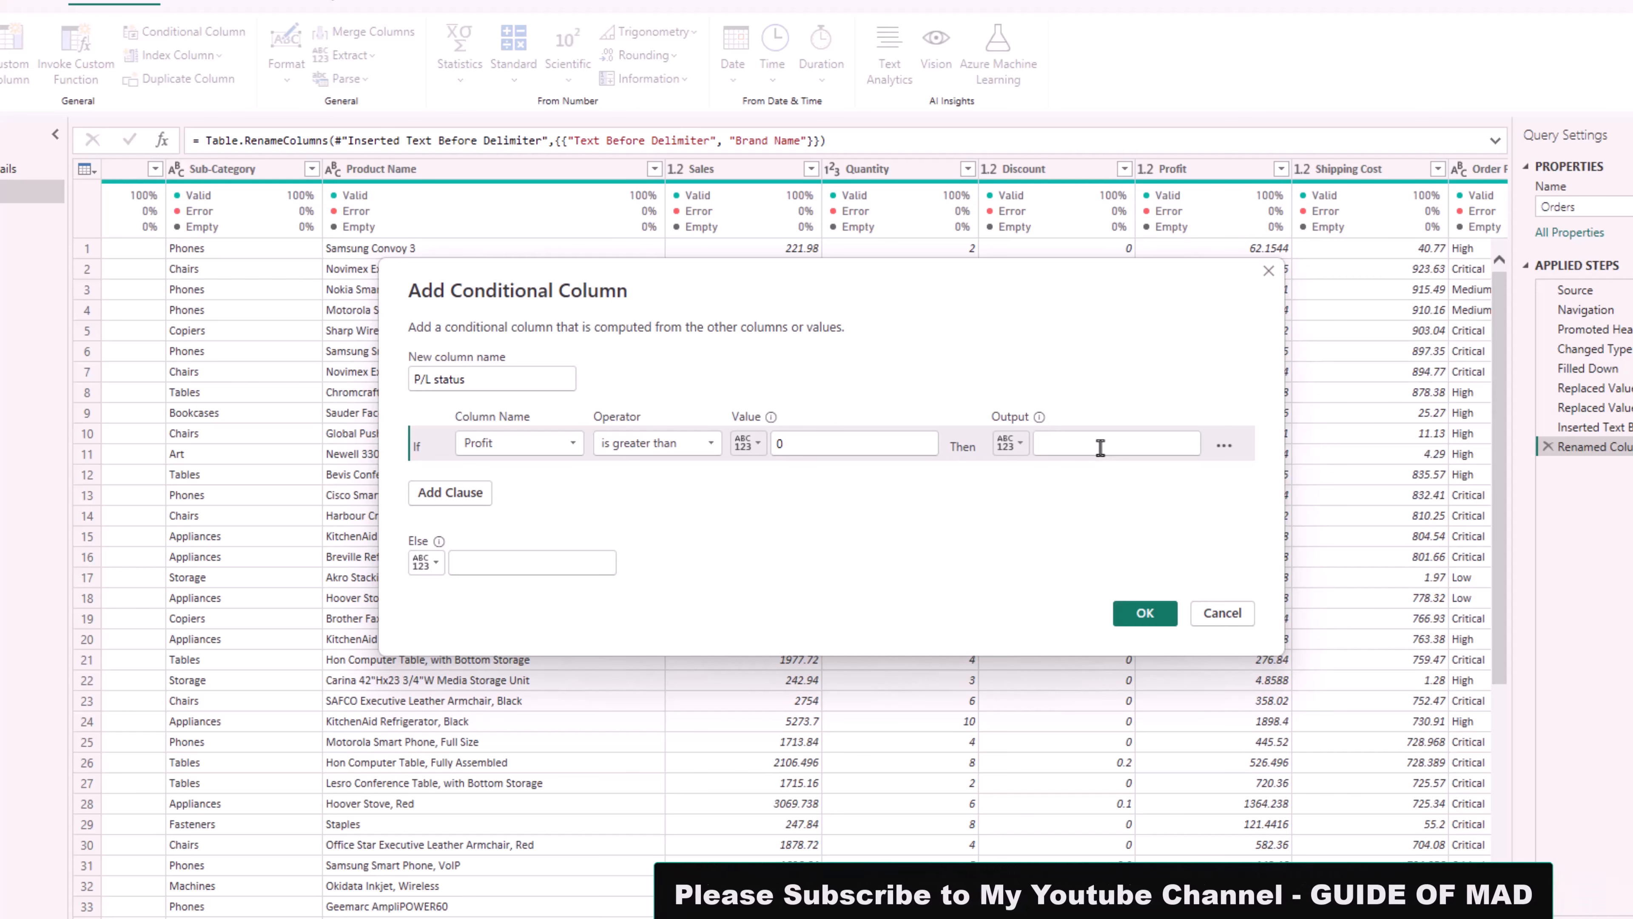
type("Profit")
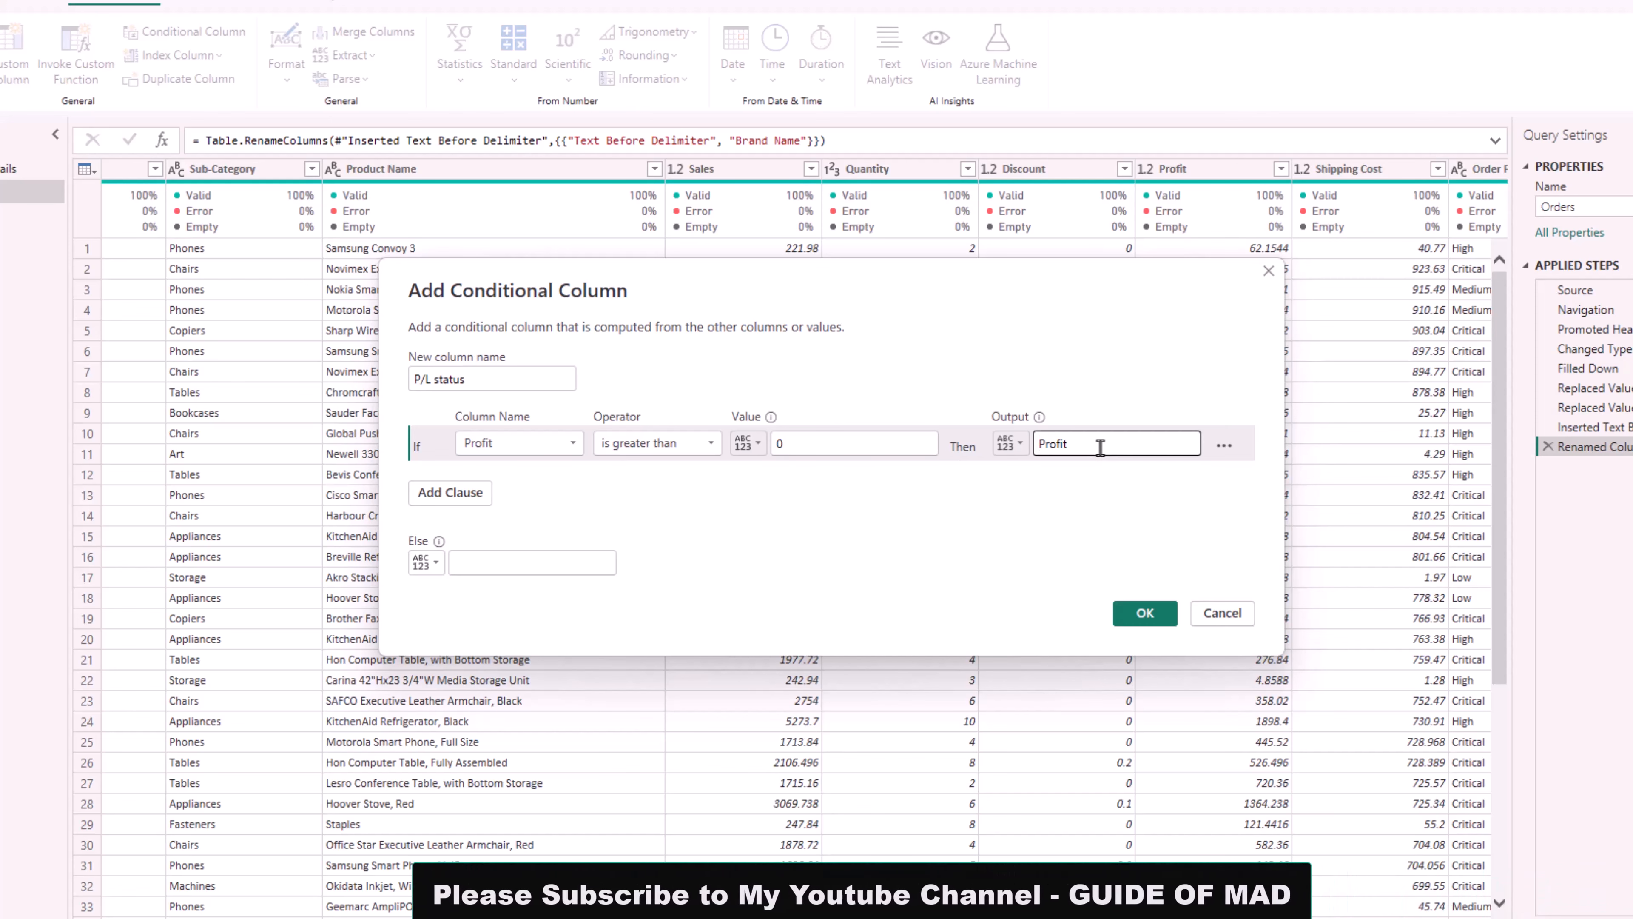
Add an Else If clause outputting Neutral when Profit equals 0, set Else to Loss, create the P/L status column and review its values.
left_click(465, 494)
left_click(549, 487)
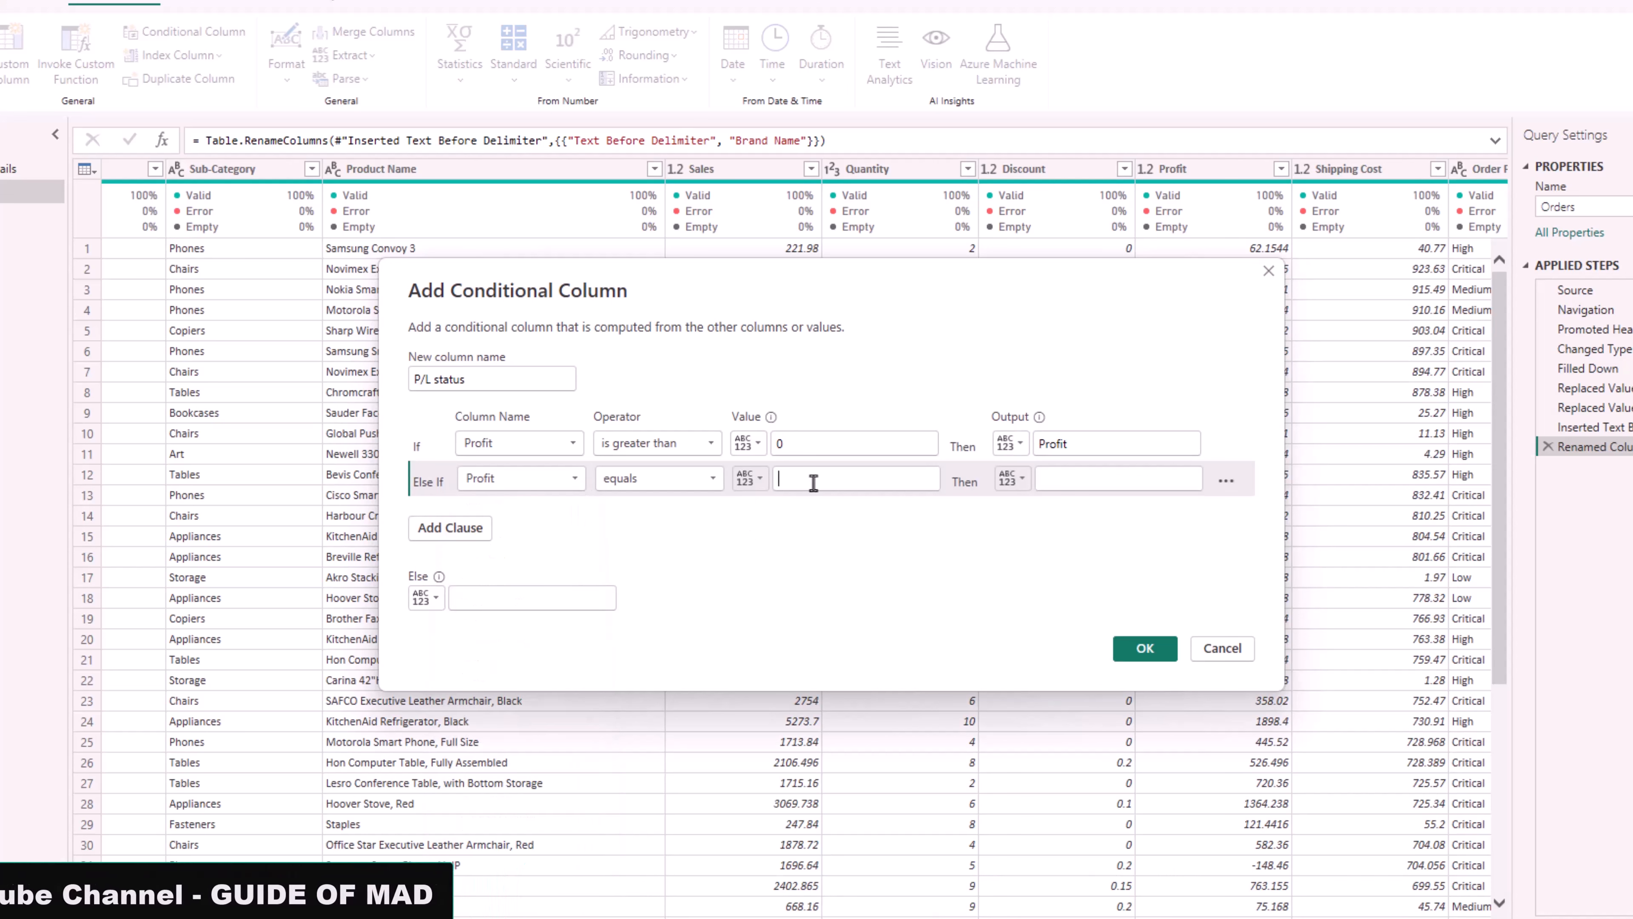
left_click(813, 479)
type("0")
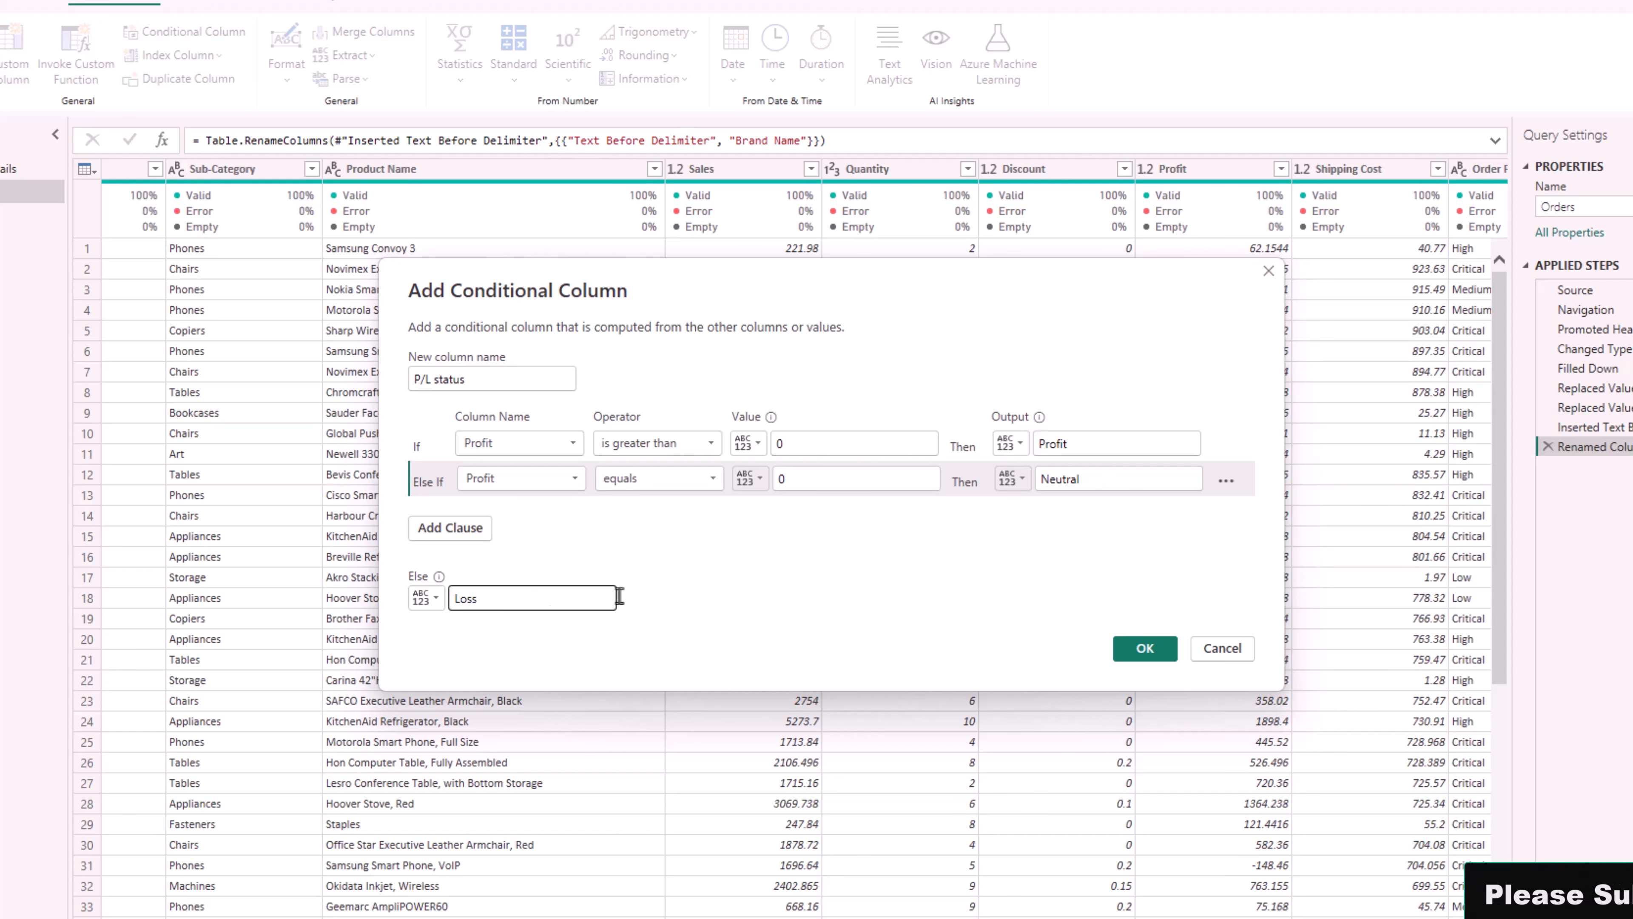
left_click(1130, 654)
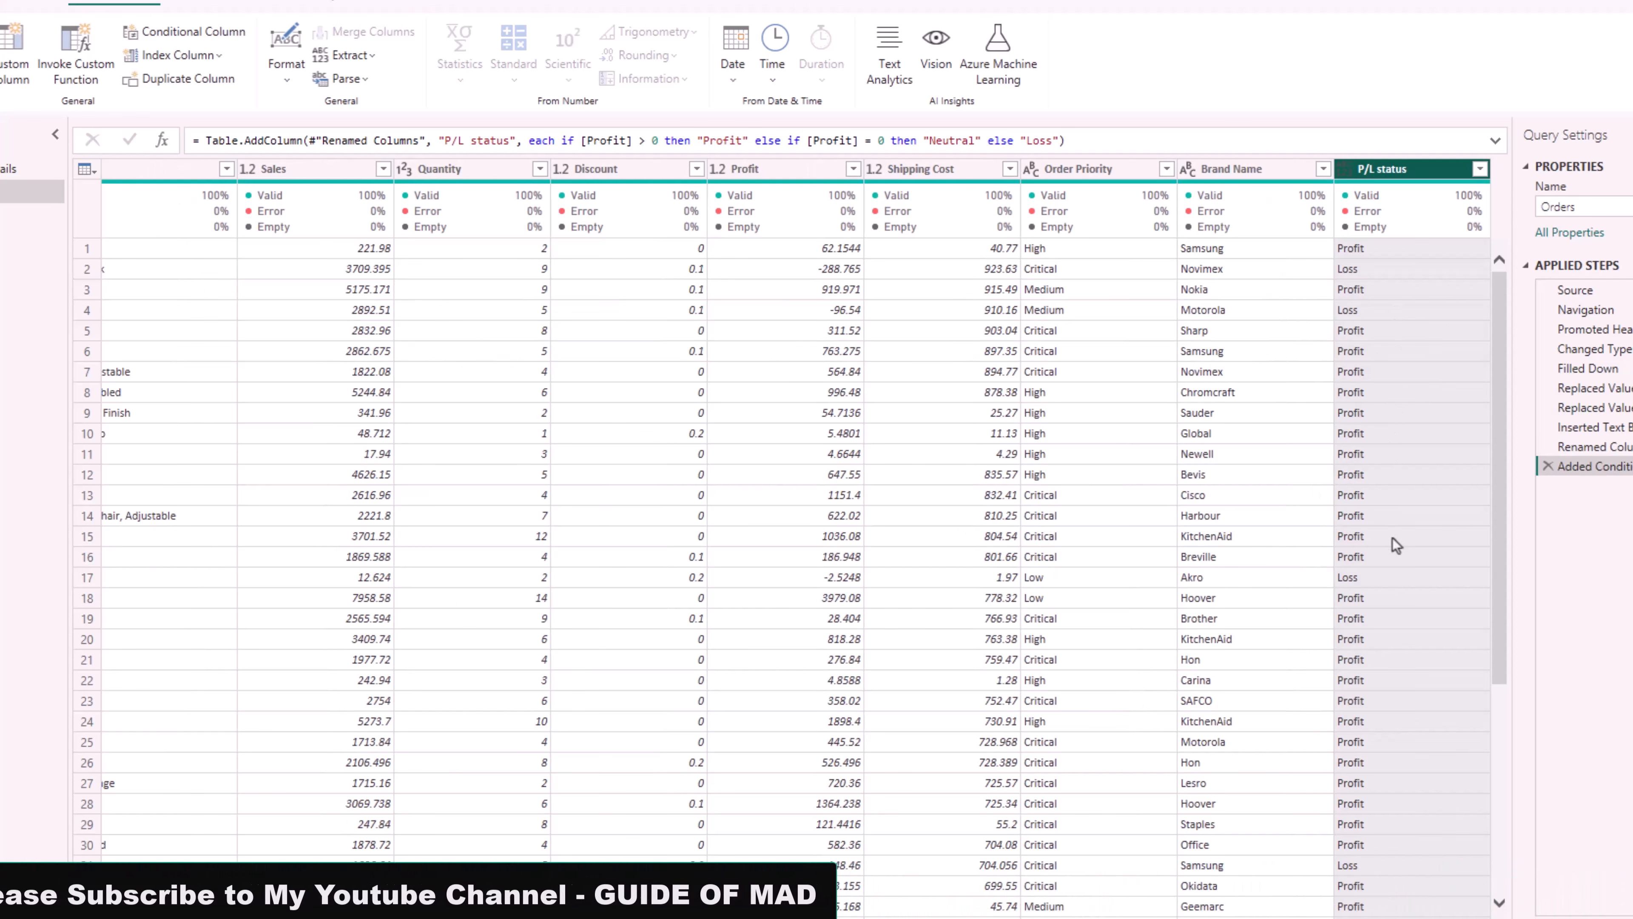
scroll(1392, 541, "down", 9)
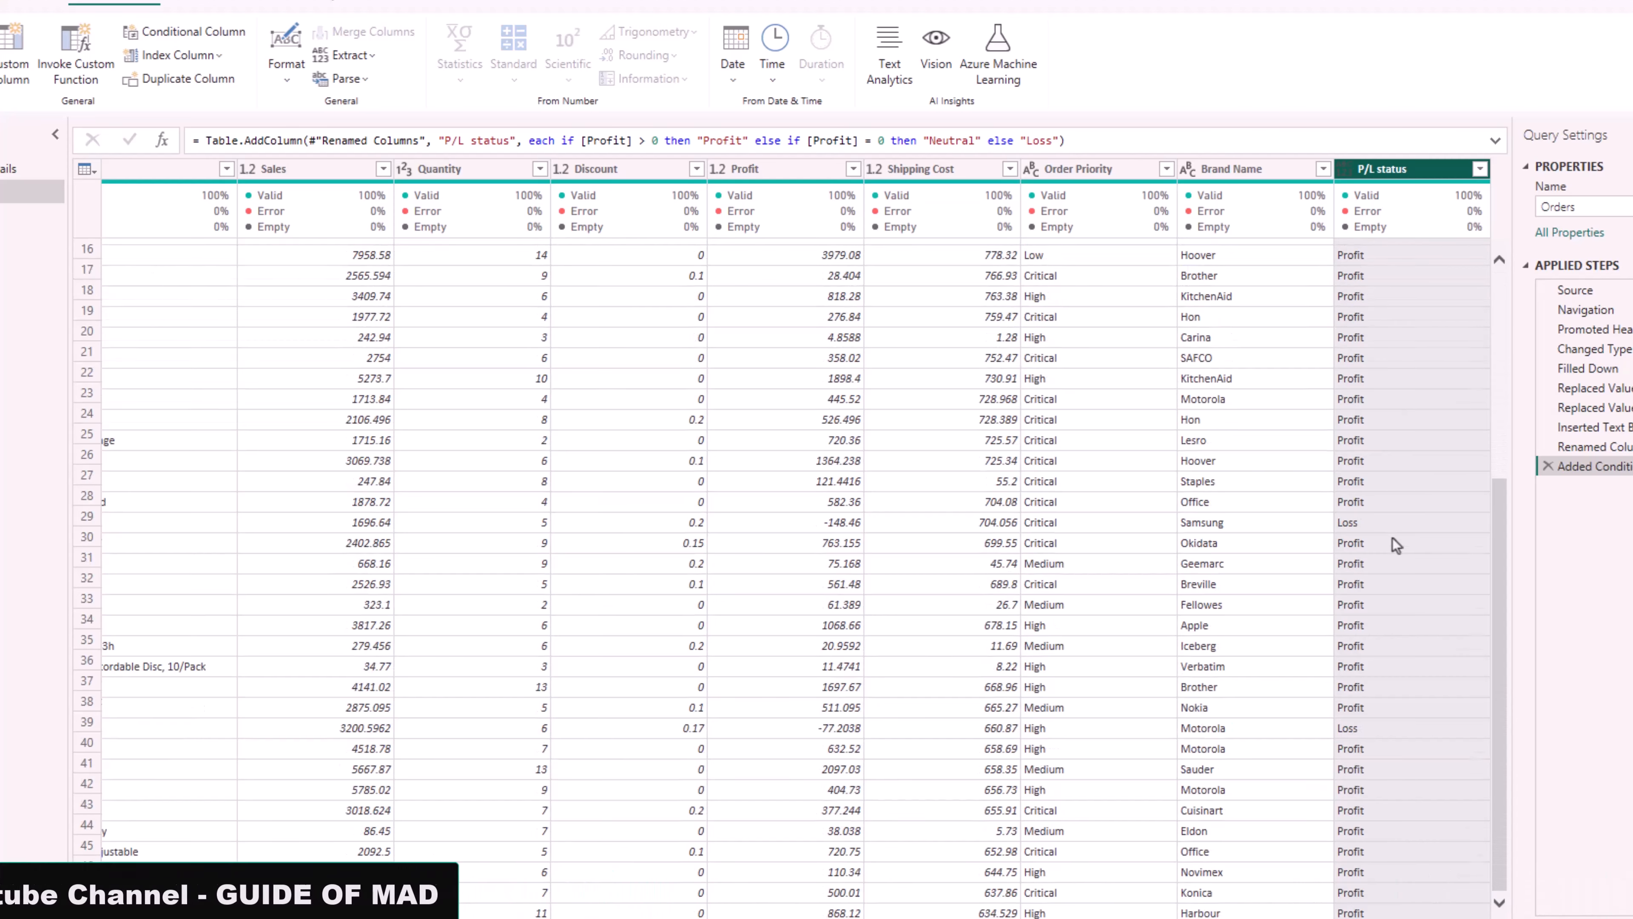
scroll(1393, 544, "down", 5)
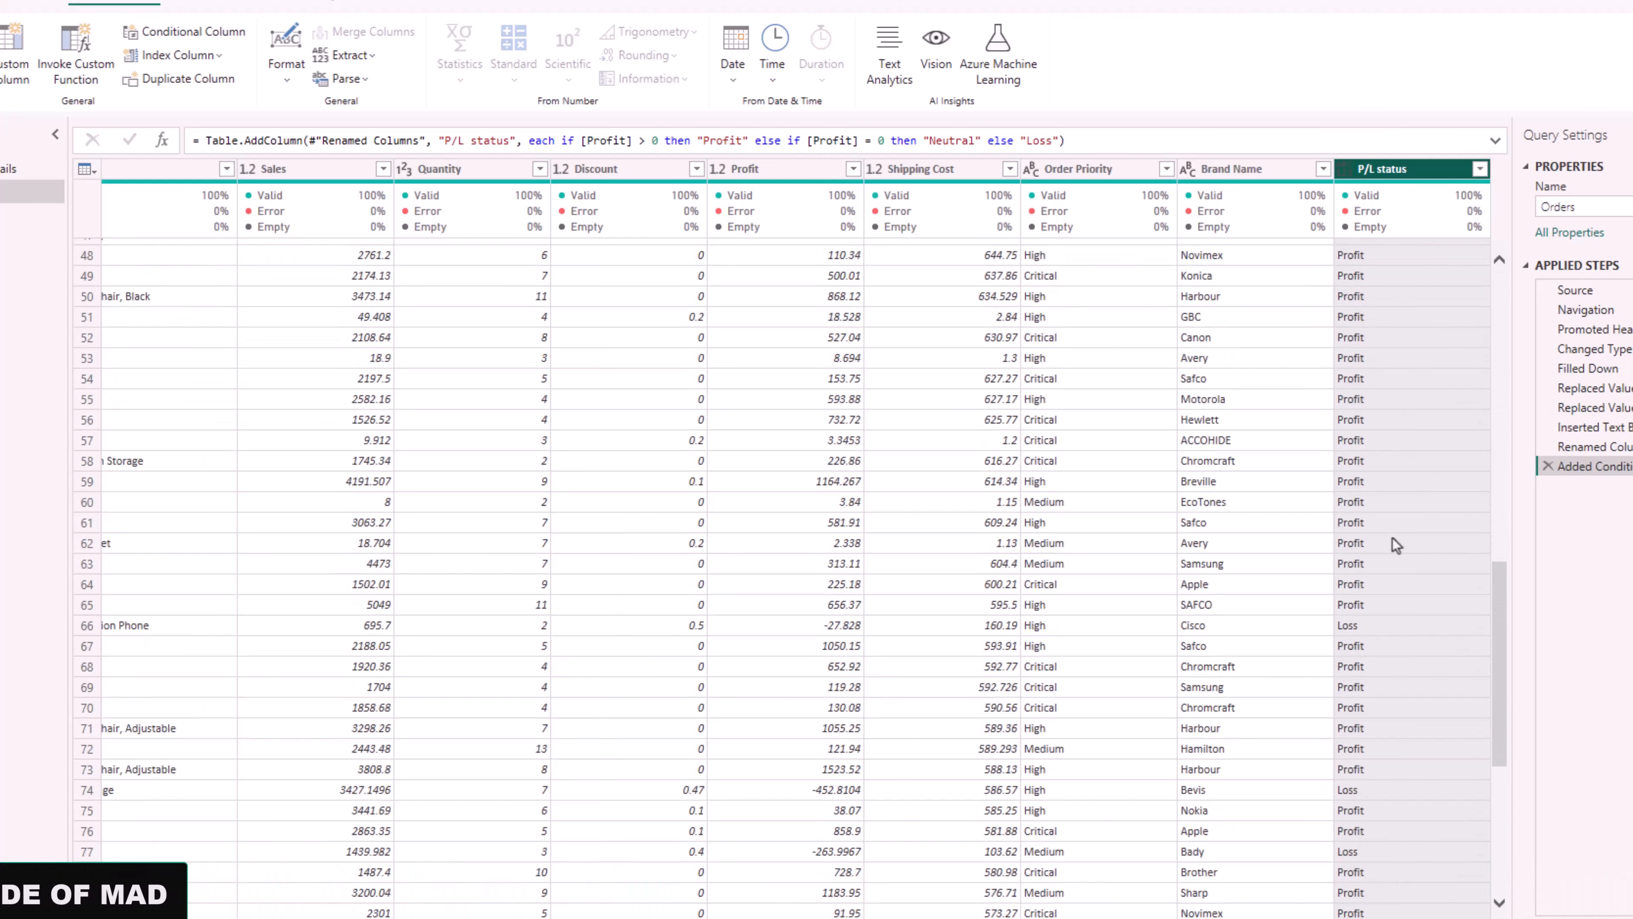
scroll(1394, 544, "down", 5)
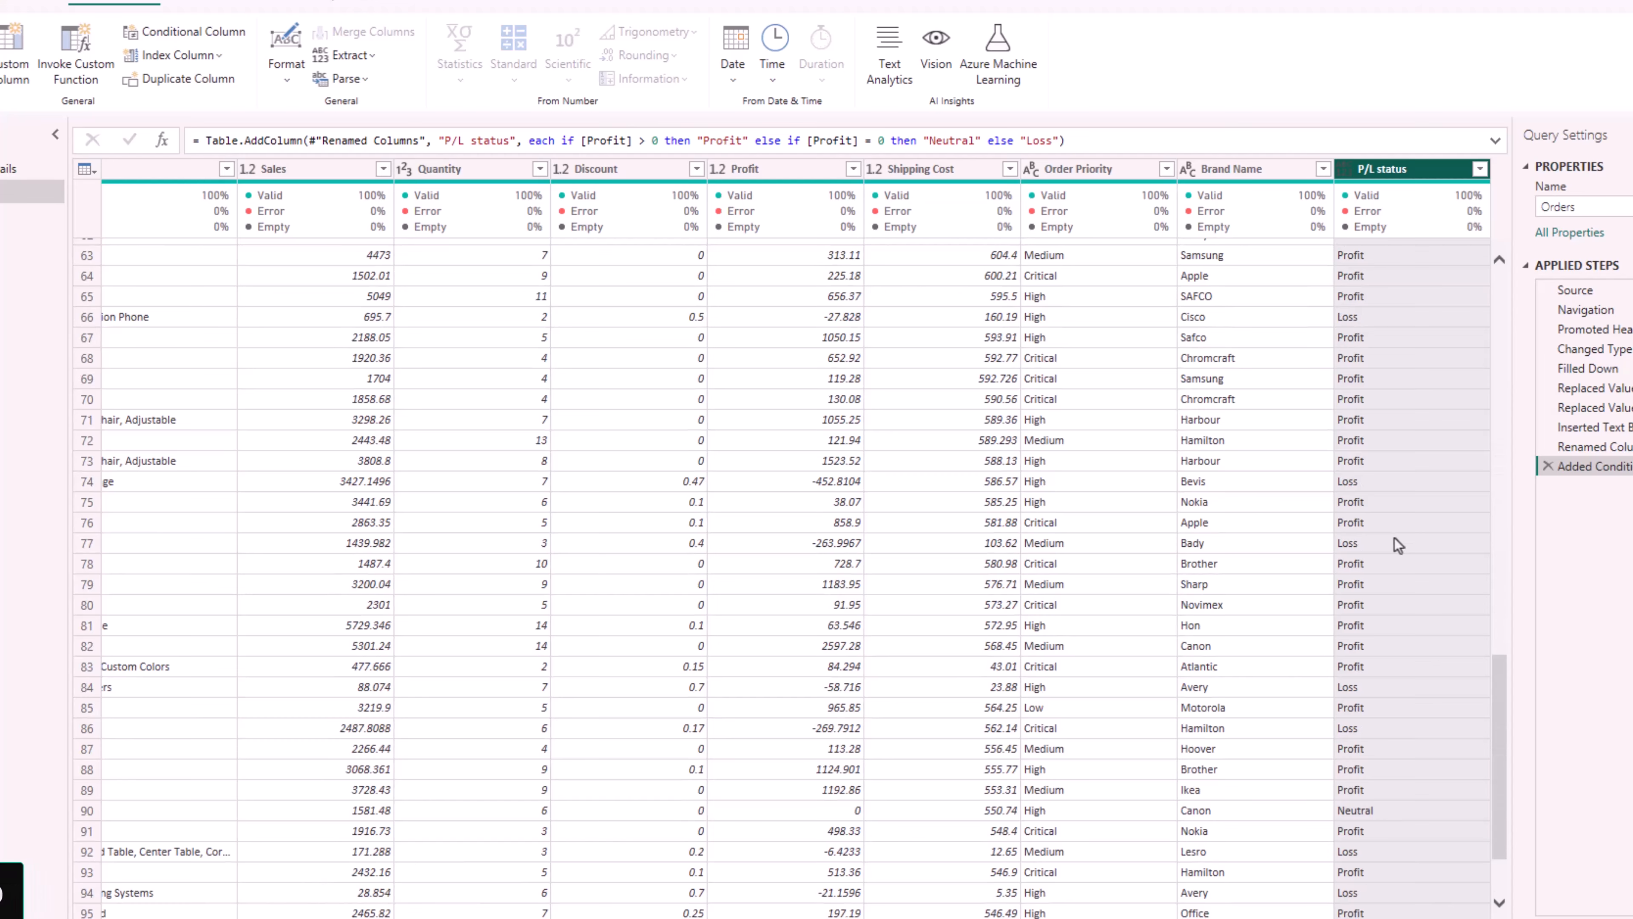
scroll(1394, 539, "up", 20)
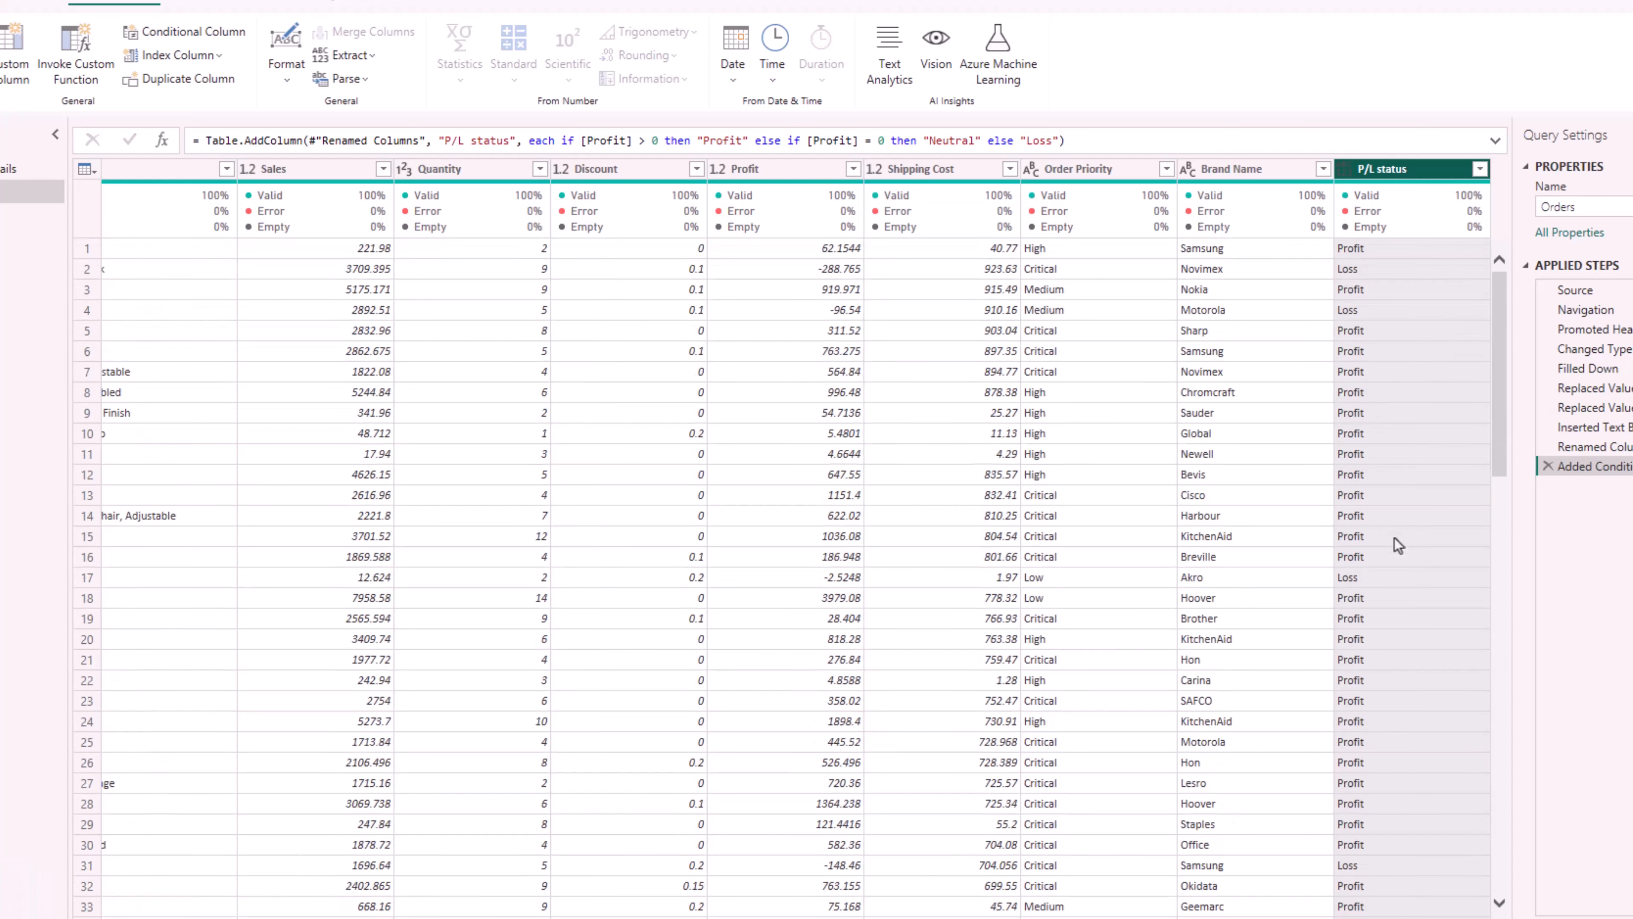
Switch to the Word task list and highlight task 6, about correcting the first column of the Returns file, in yellow.
key("alt+Tab")
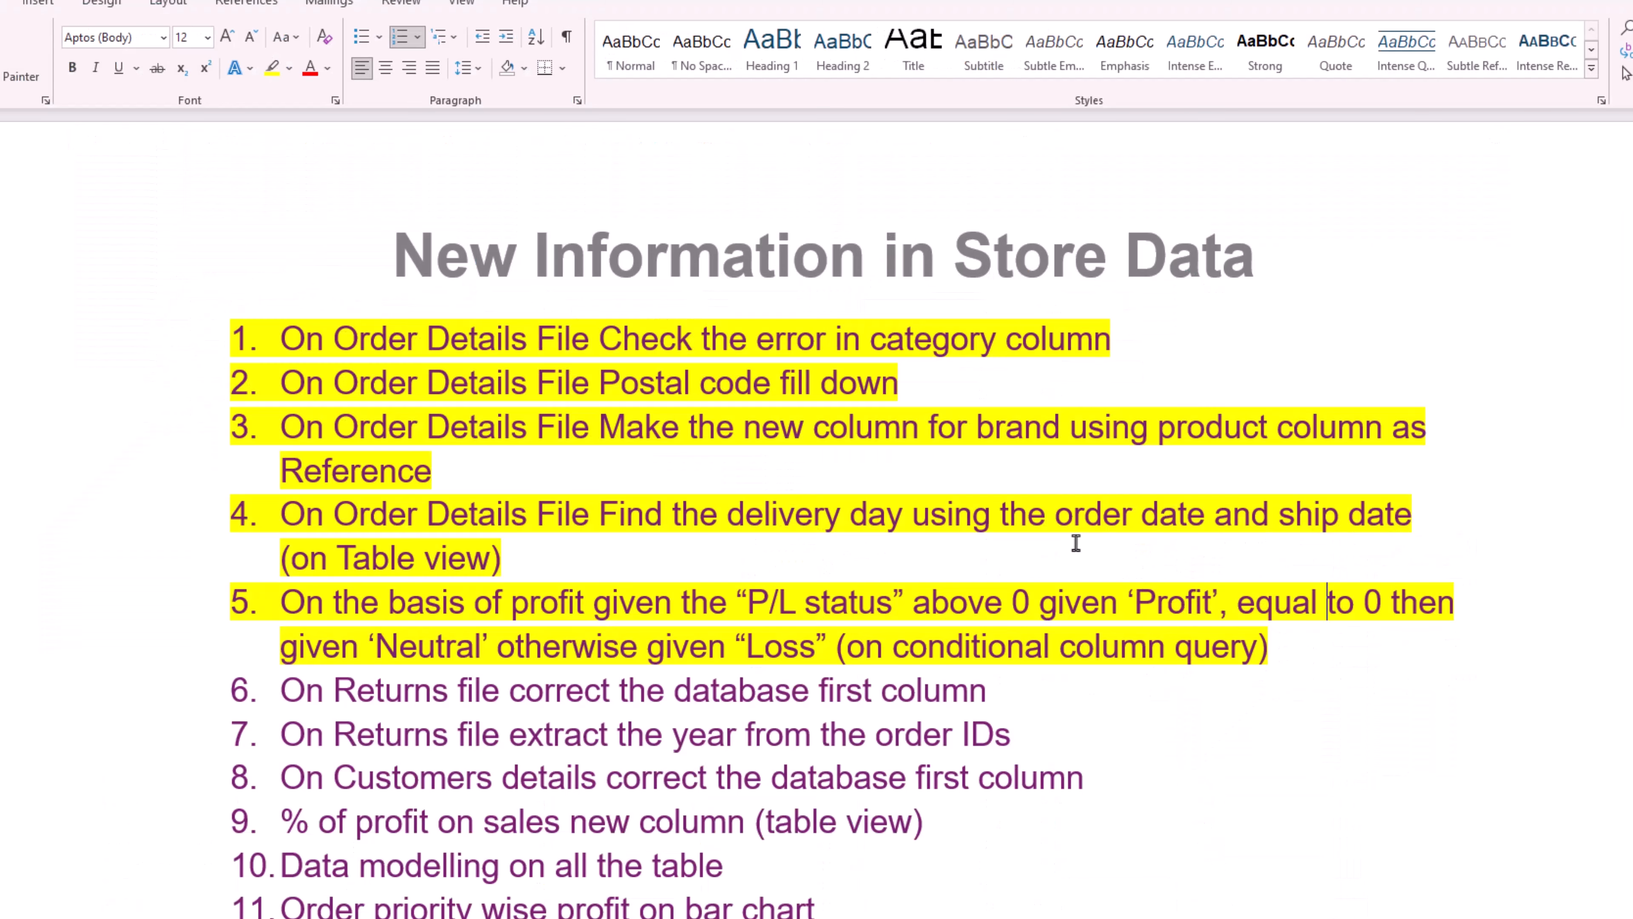
scroll(657, 700, "down", 2)
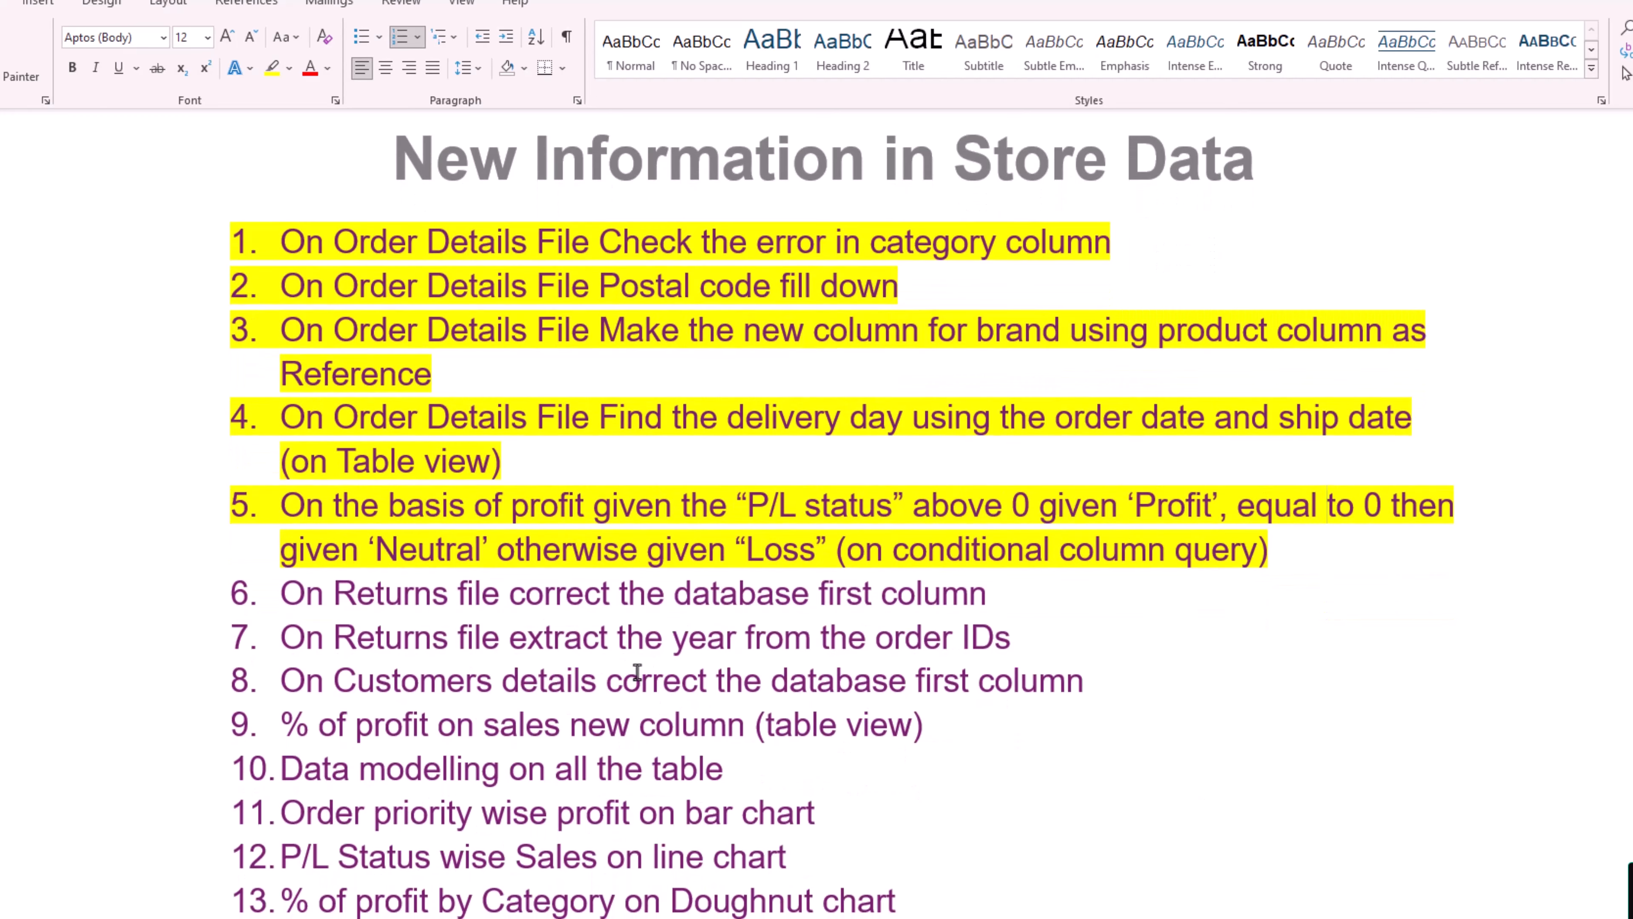
scroll(541, 626, "down", 2)
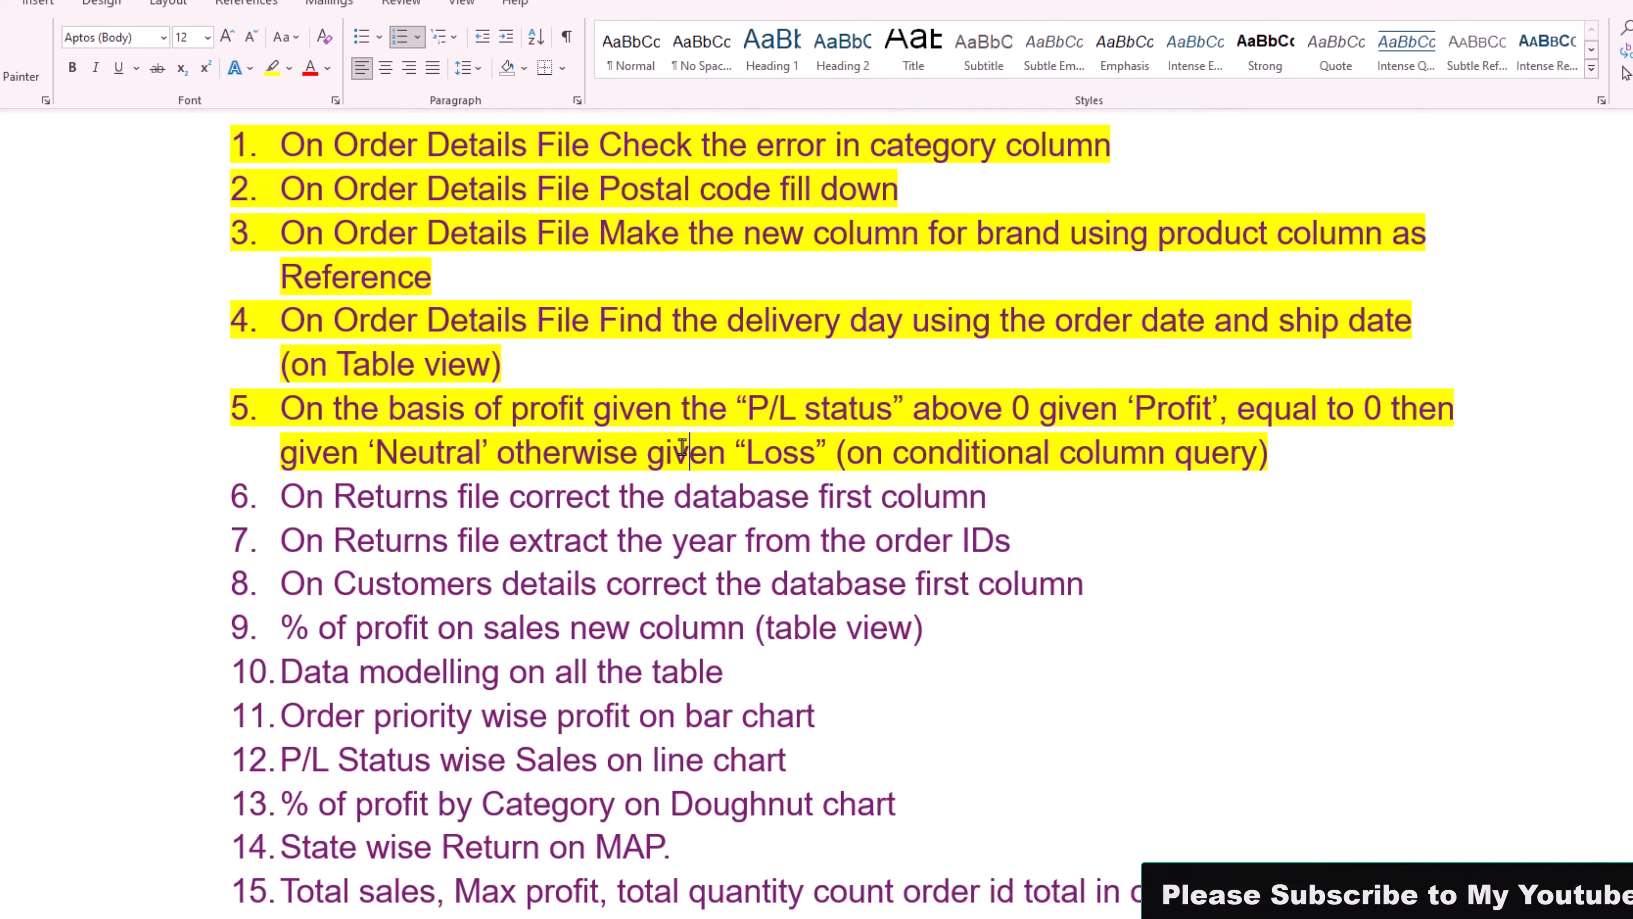
double_click(302, 497)
left_click_drag(347, 495, 984, 498)
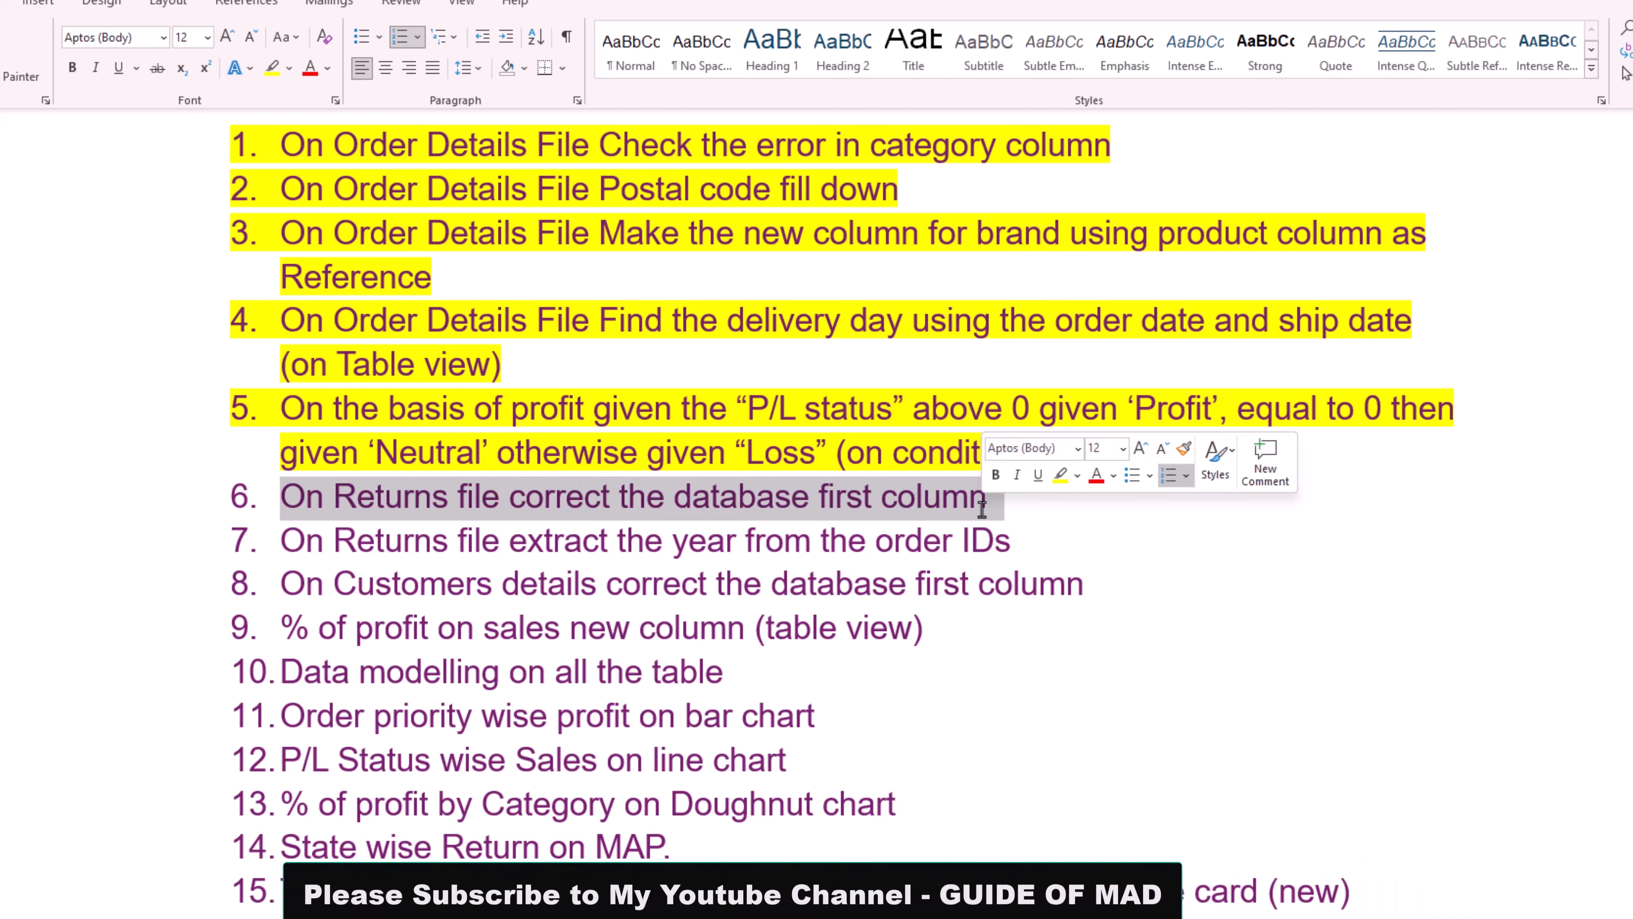
left_click(1059, 485)
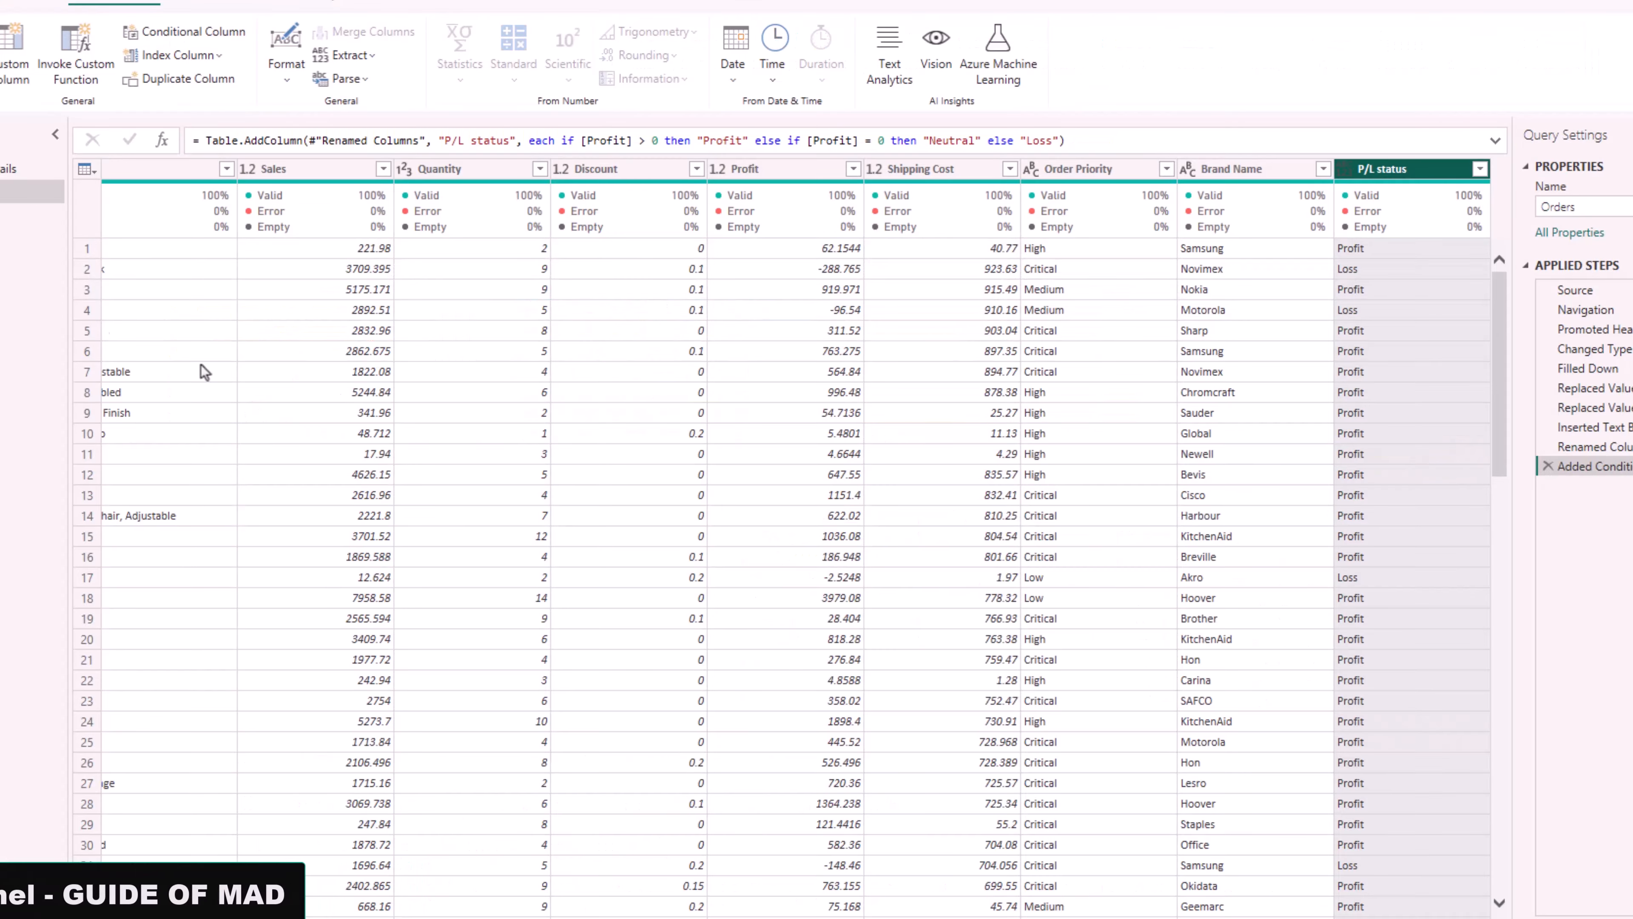
Check the Returns query's columns in Power Query, and highlight task 7, about extracting the year from the order IDs, in yellow in Word.
left_click(32, 215)
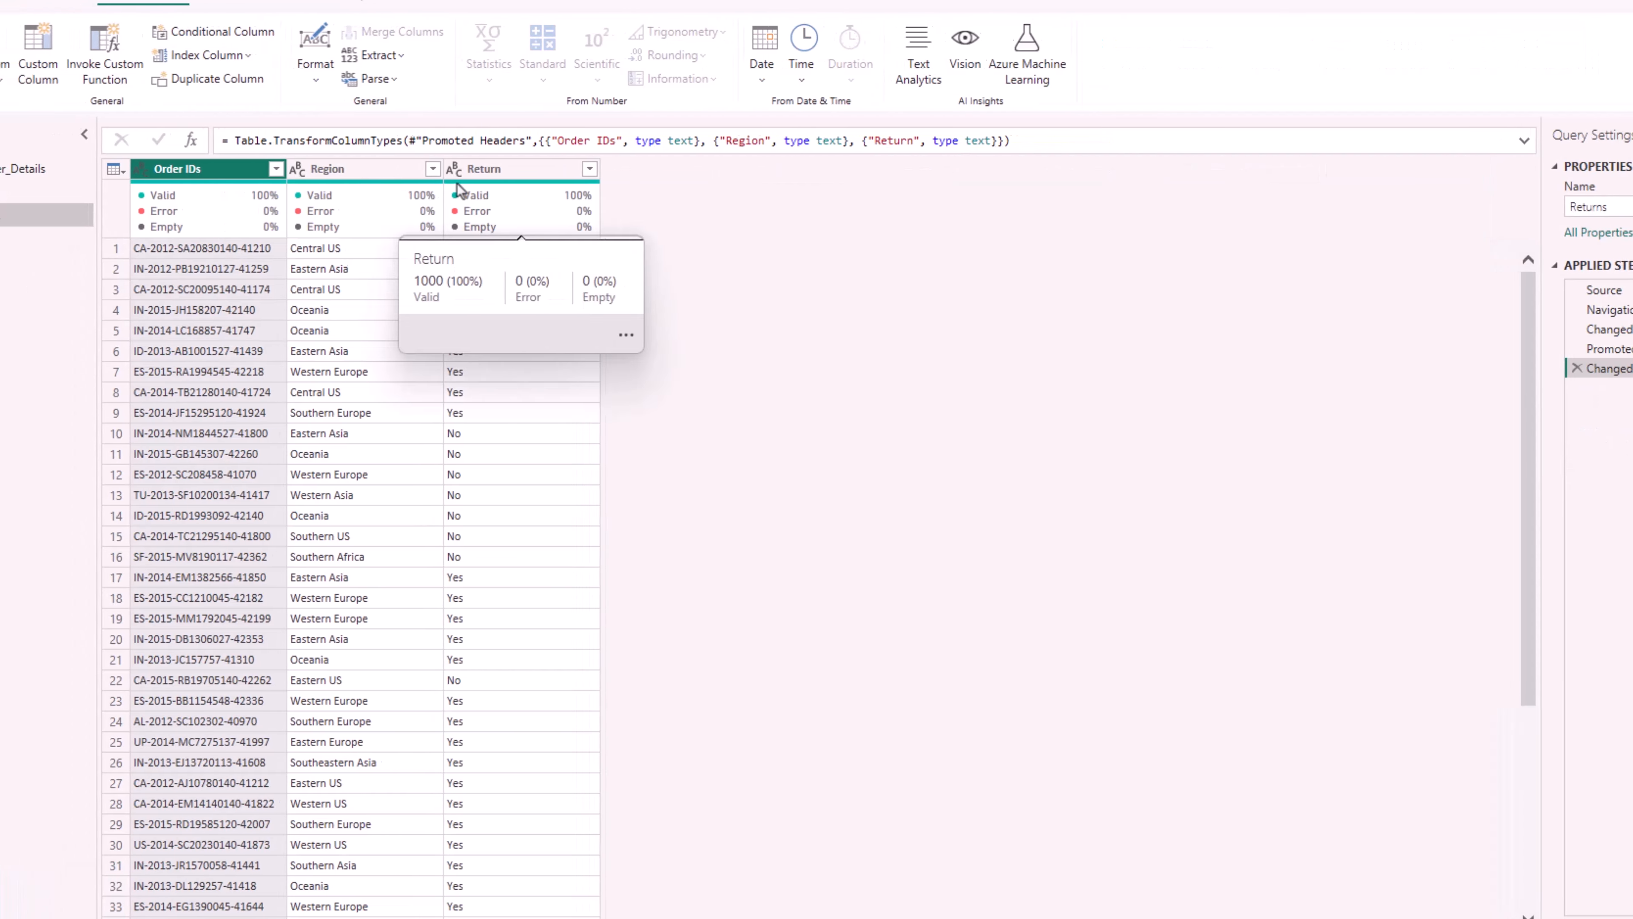
mouse_move(276, 223)
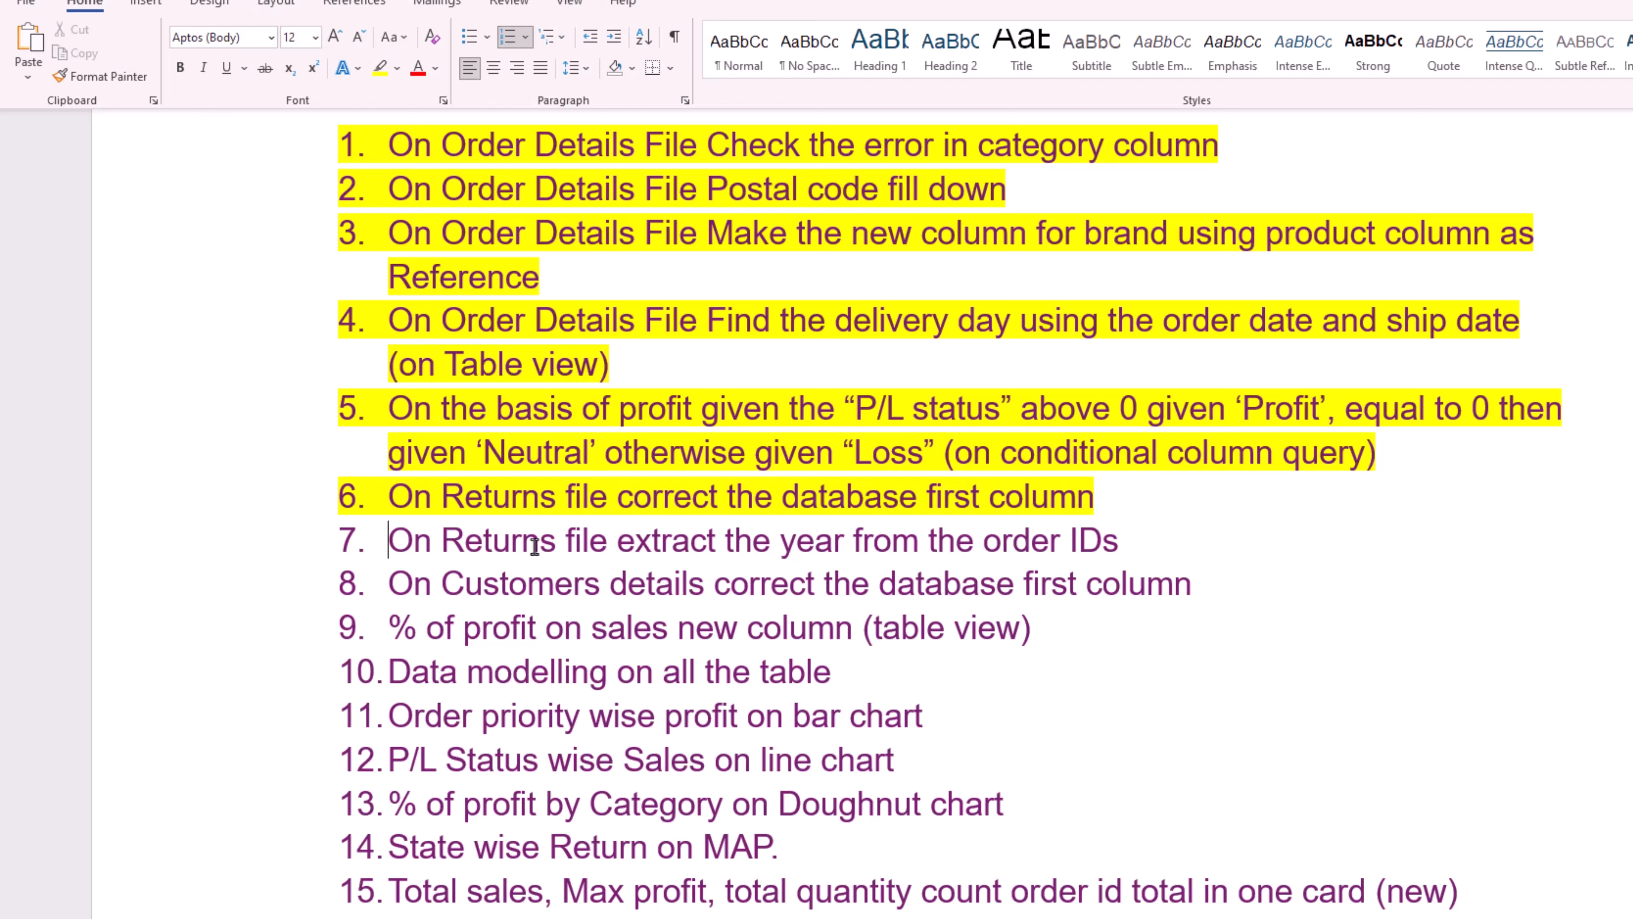
triple_click(441, 550)
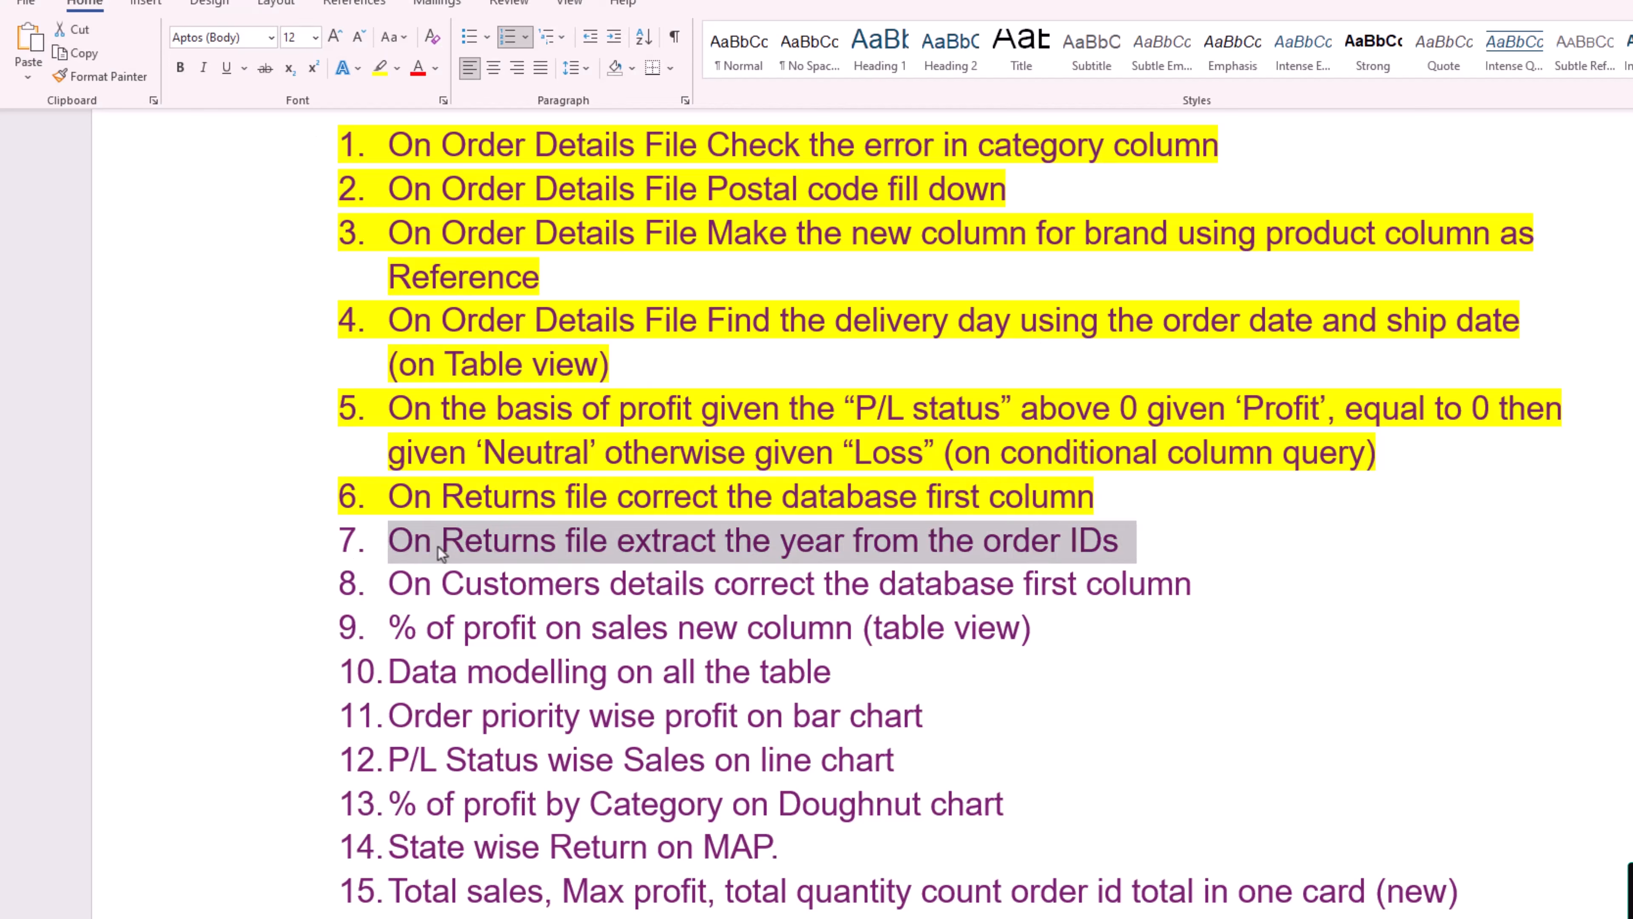
left_click(379, 68)
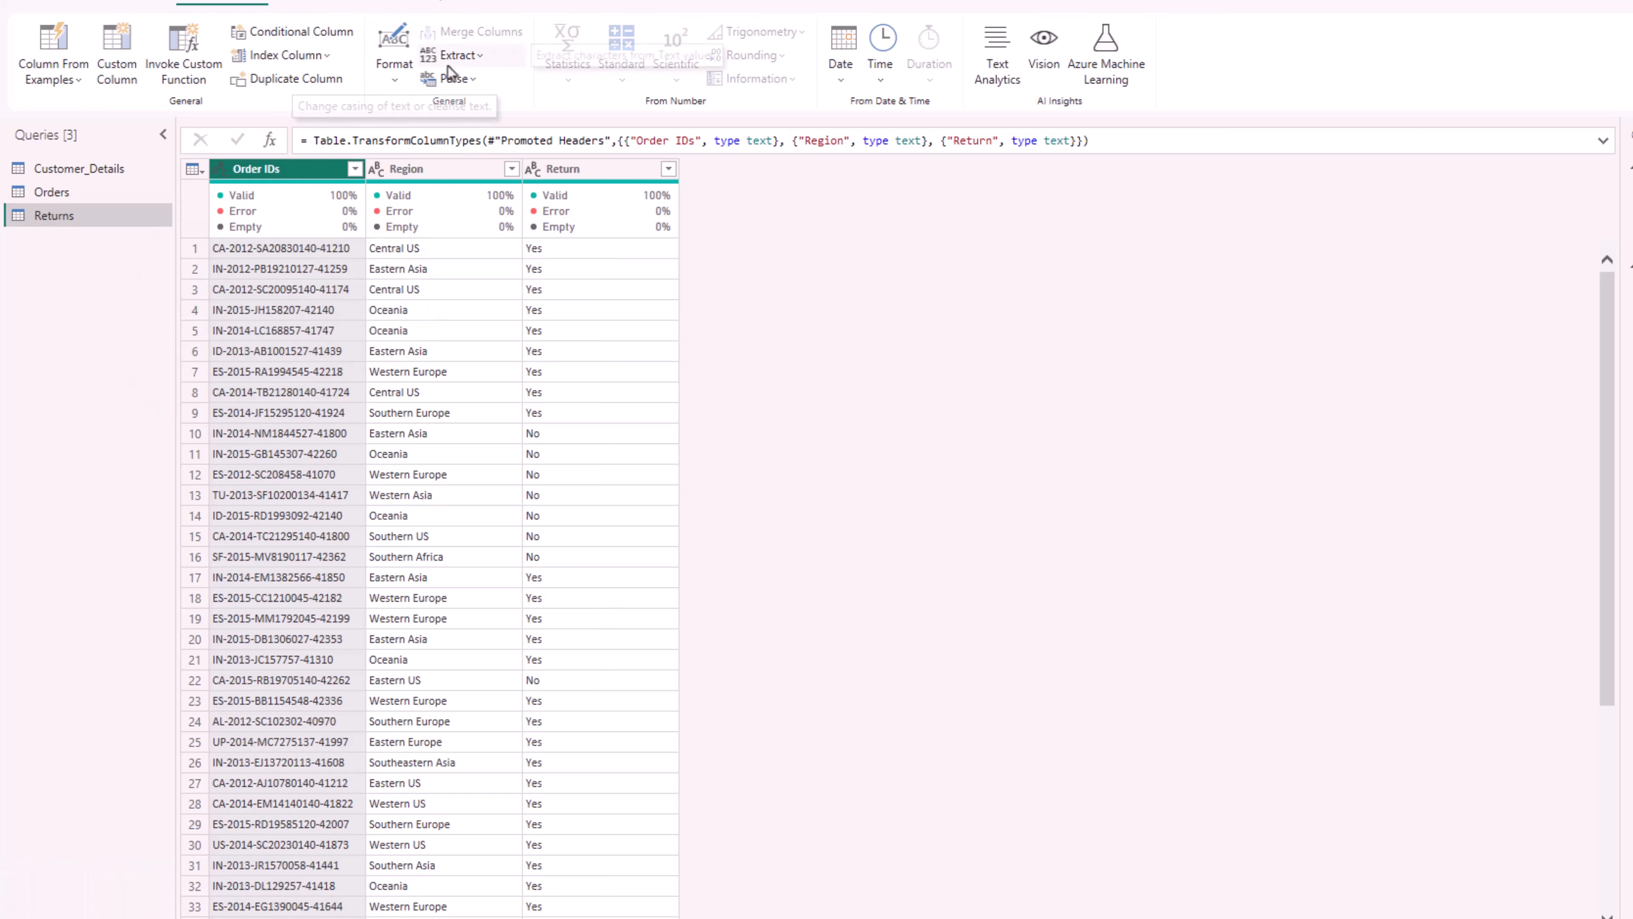
In the Returns query, add a column extracting the text between two "-" delimiters from Order IDs, keeping the default advanced options.
left_click(460, 57)
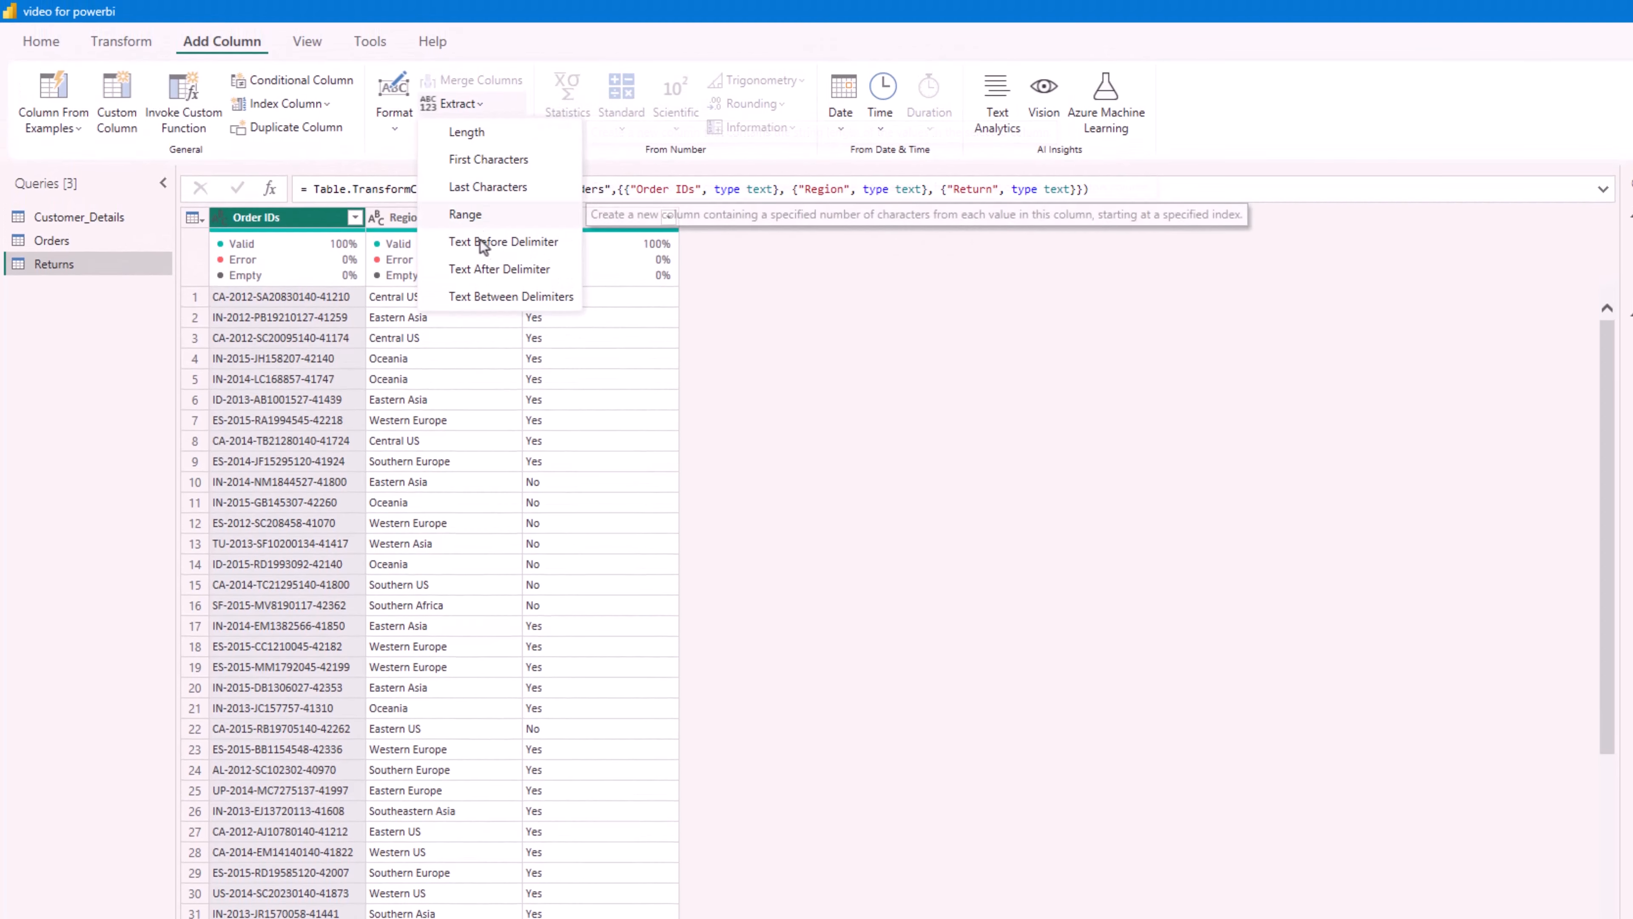
left_click(489, 296)
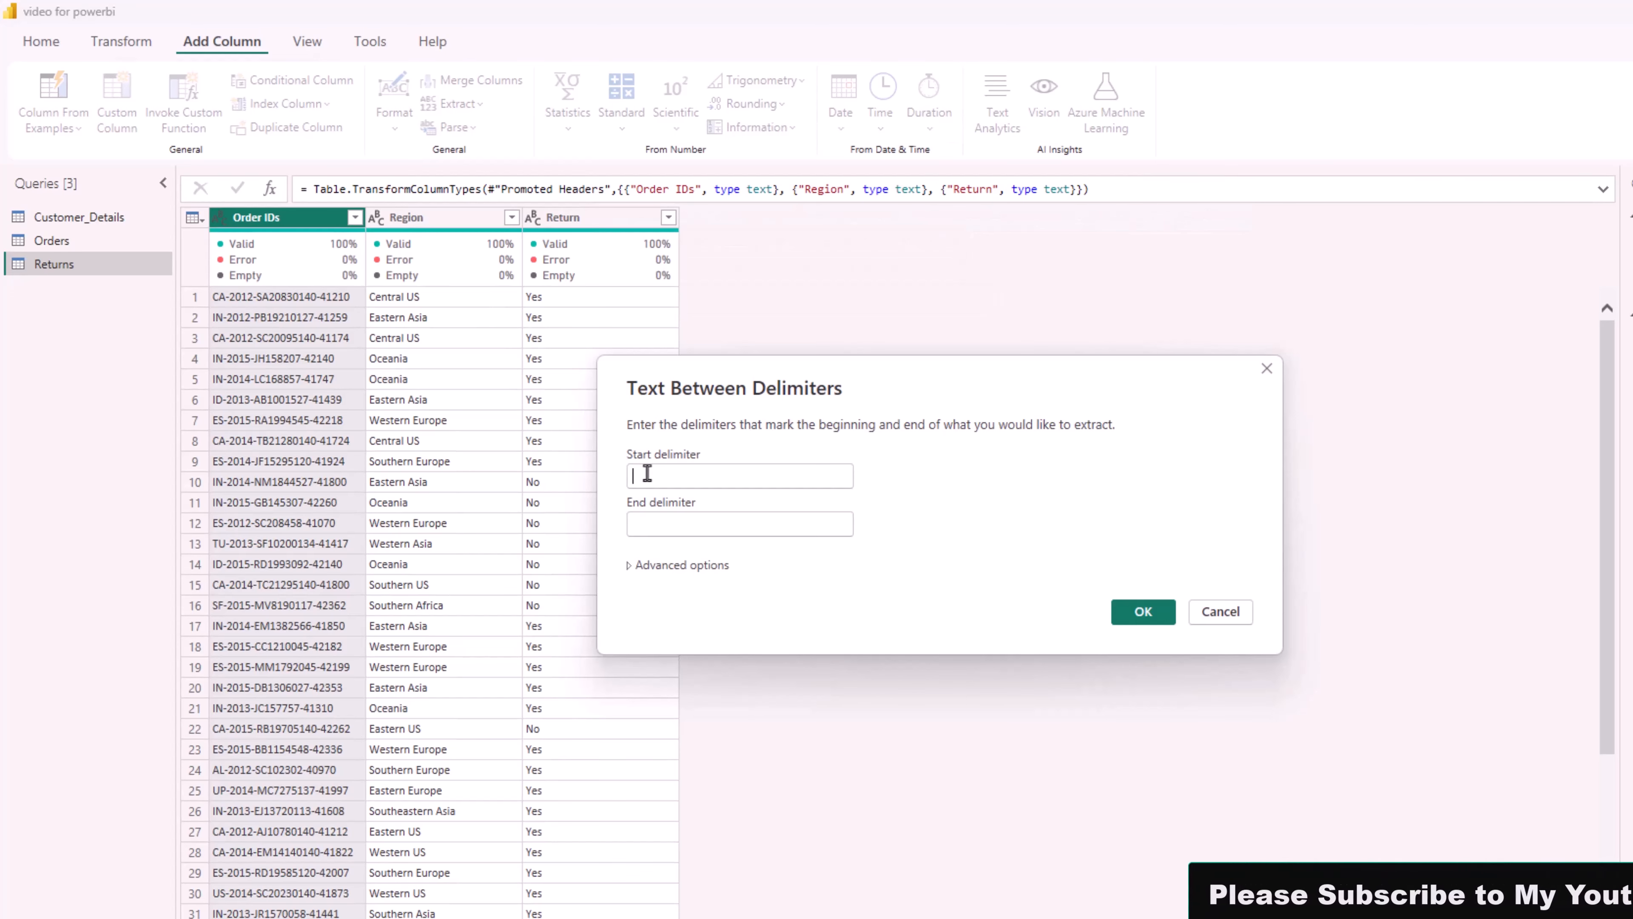
type("-")
left_click(653, 518)
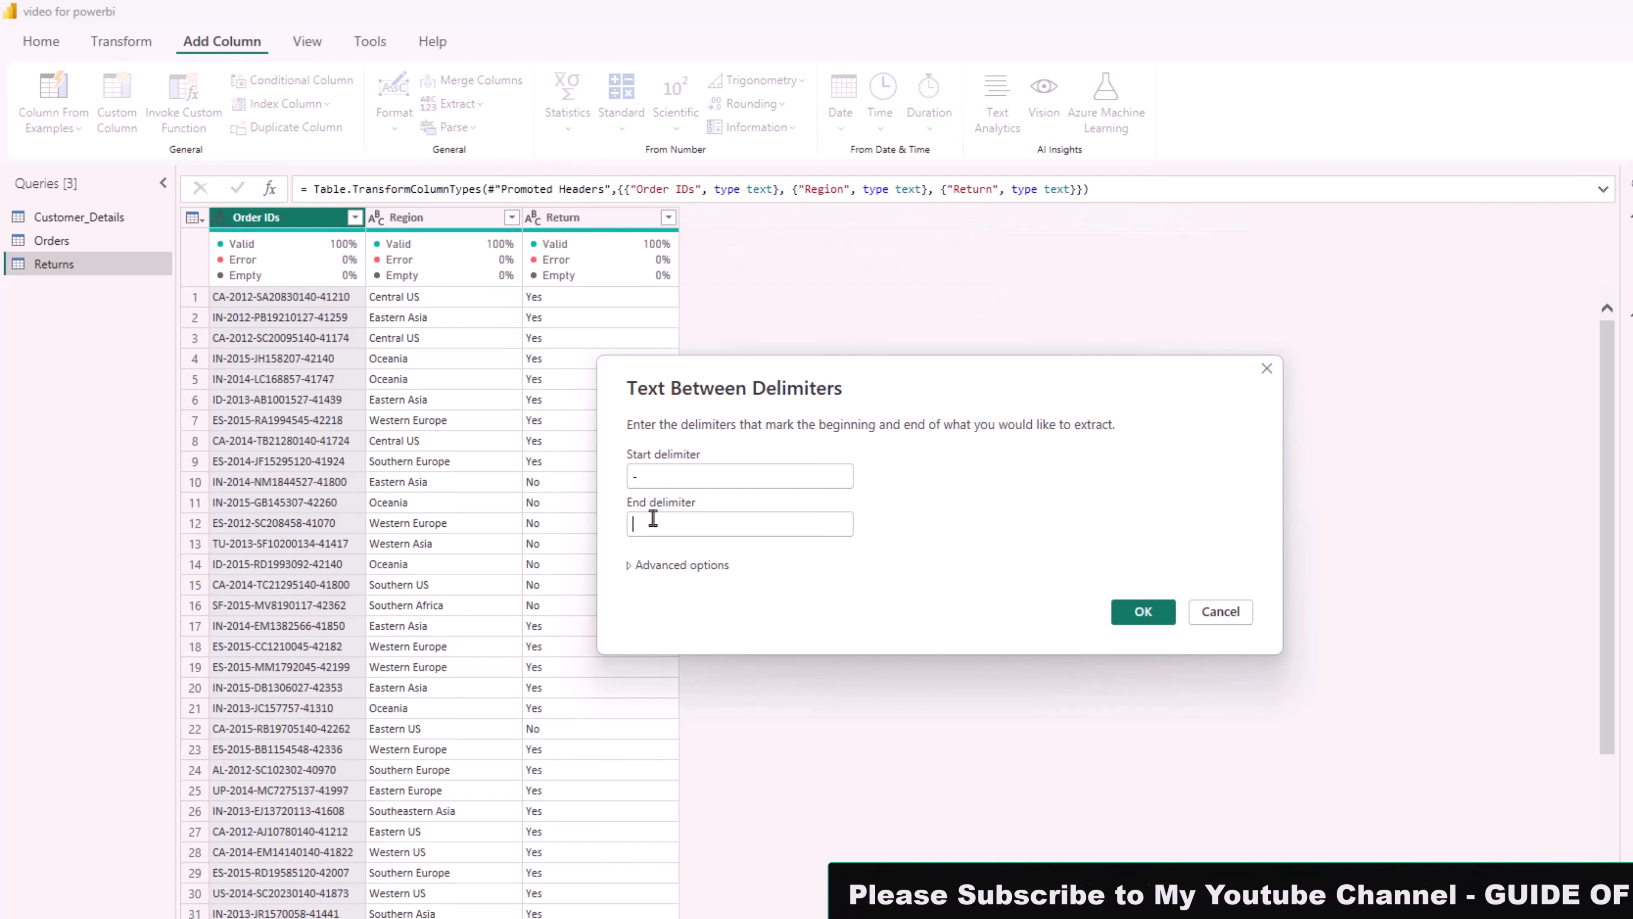
type("-")
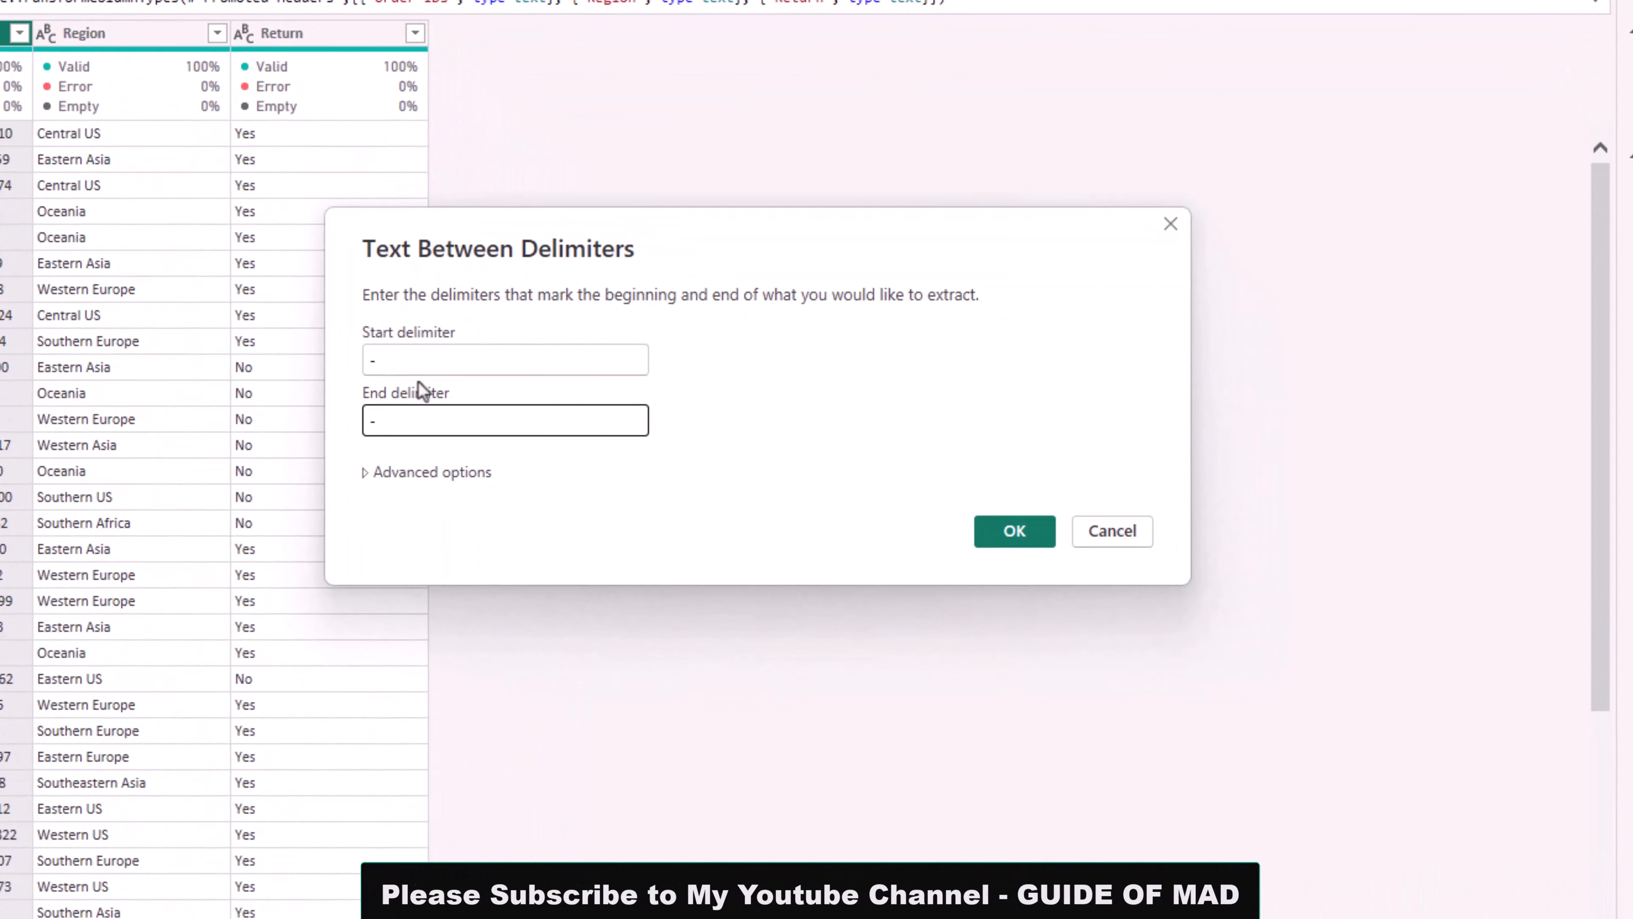
left_click(422, 471)
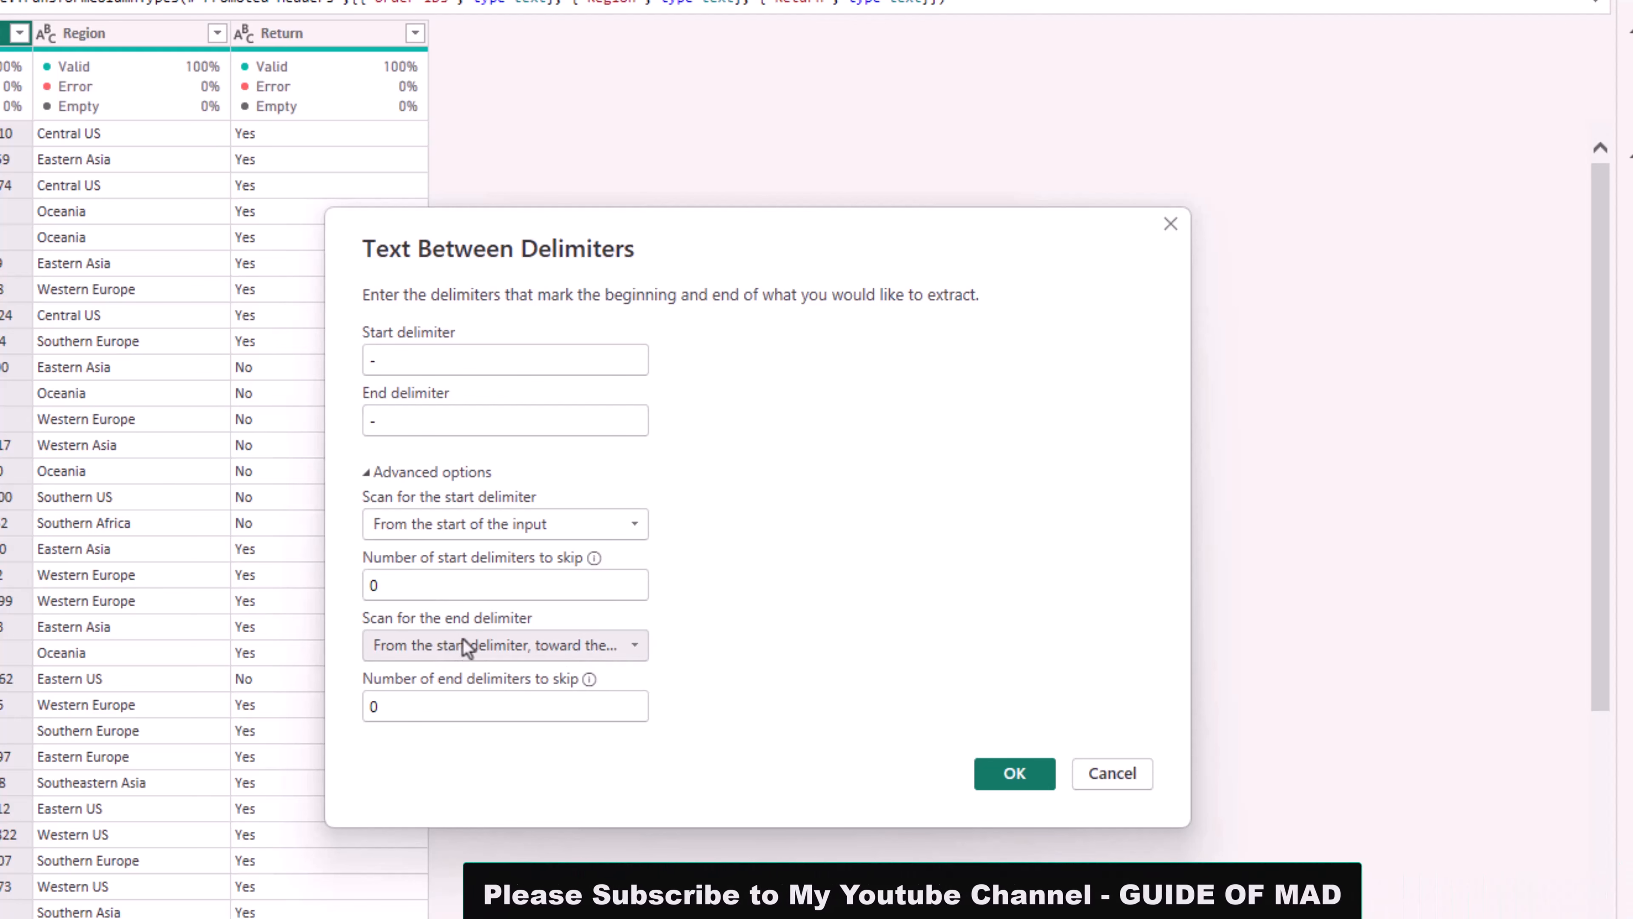
left_click(448, 652)
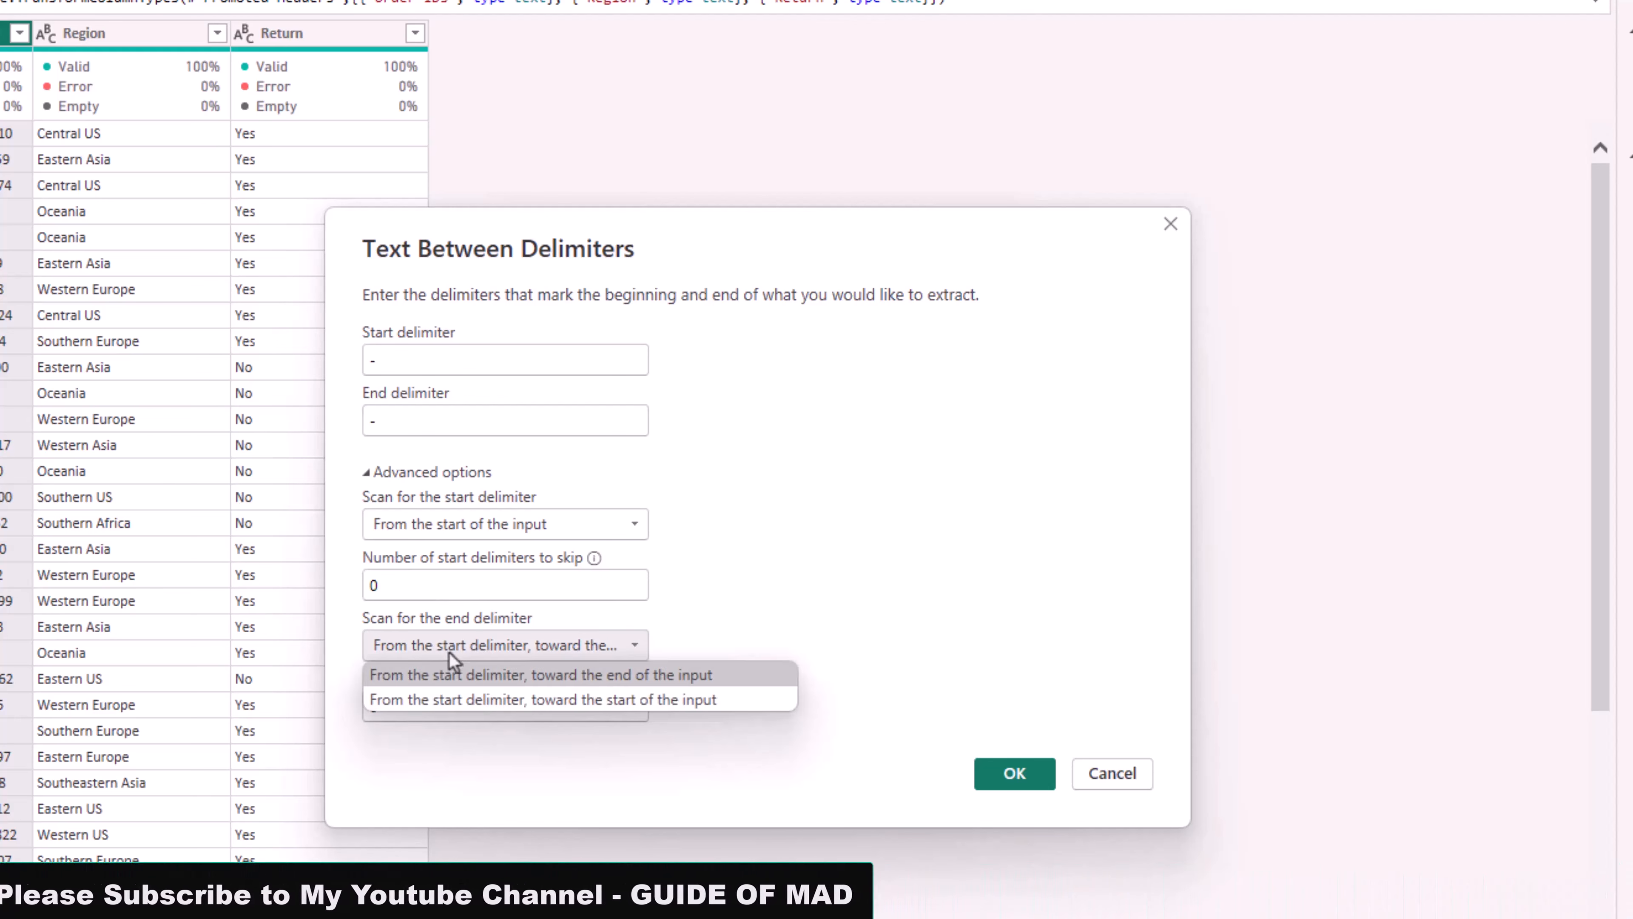
left_click(496, 645)
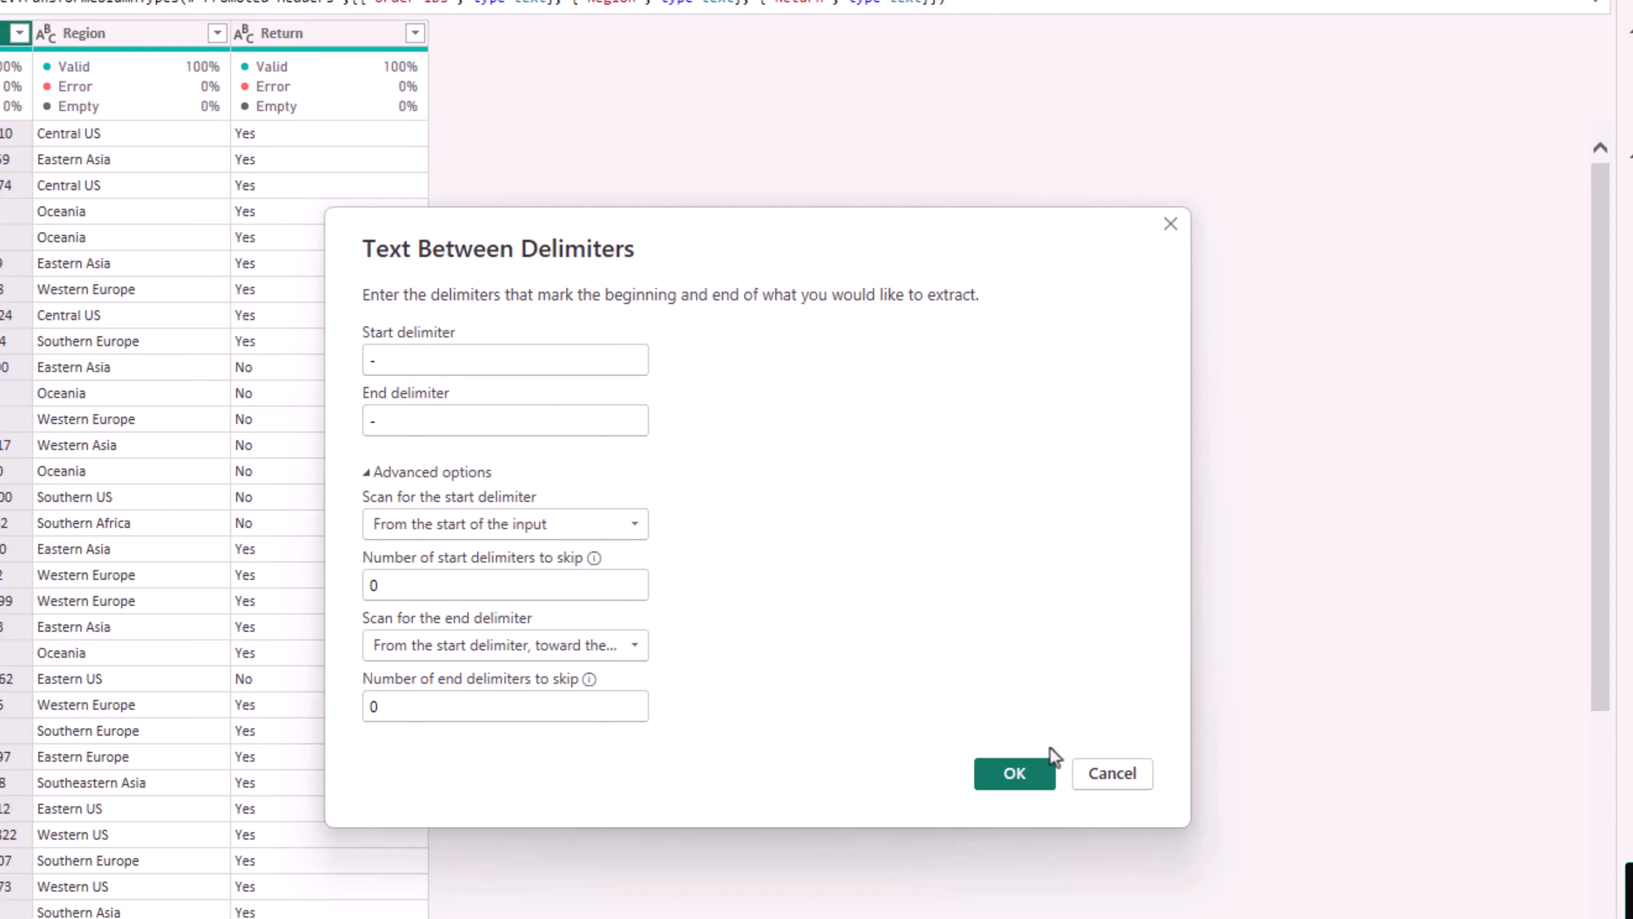
left_click(1029, 771)
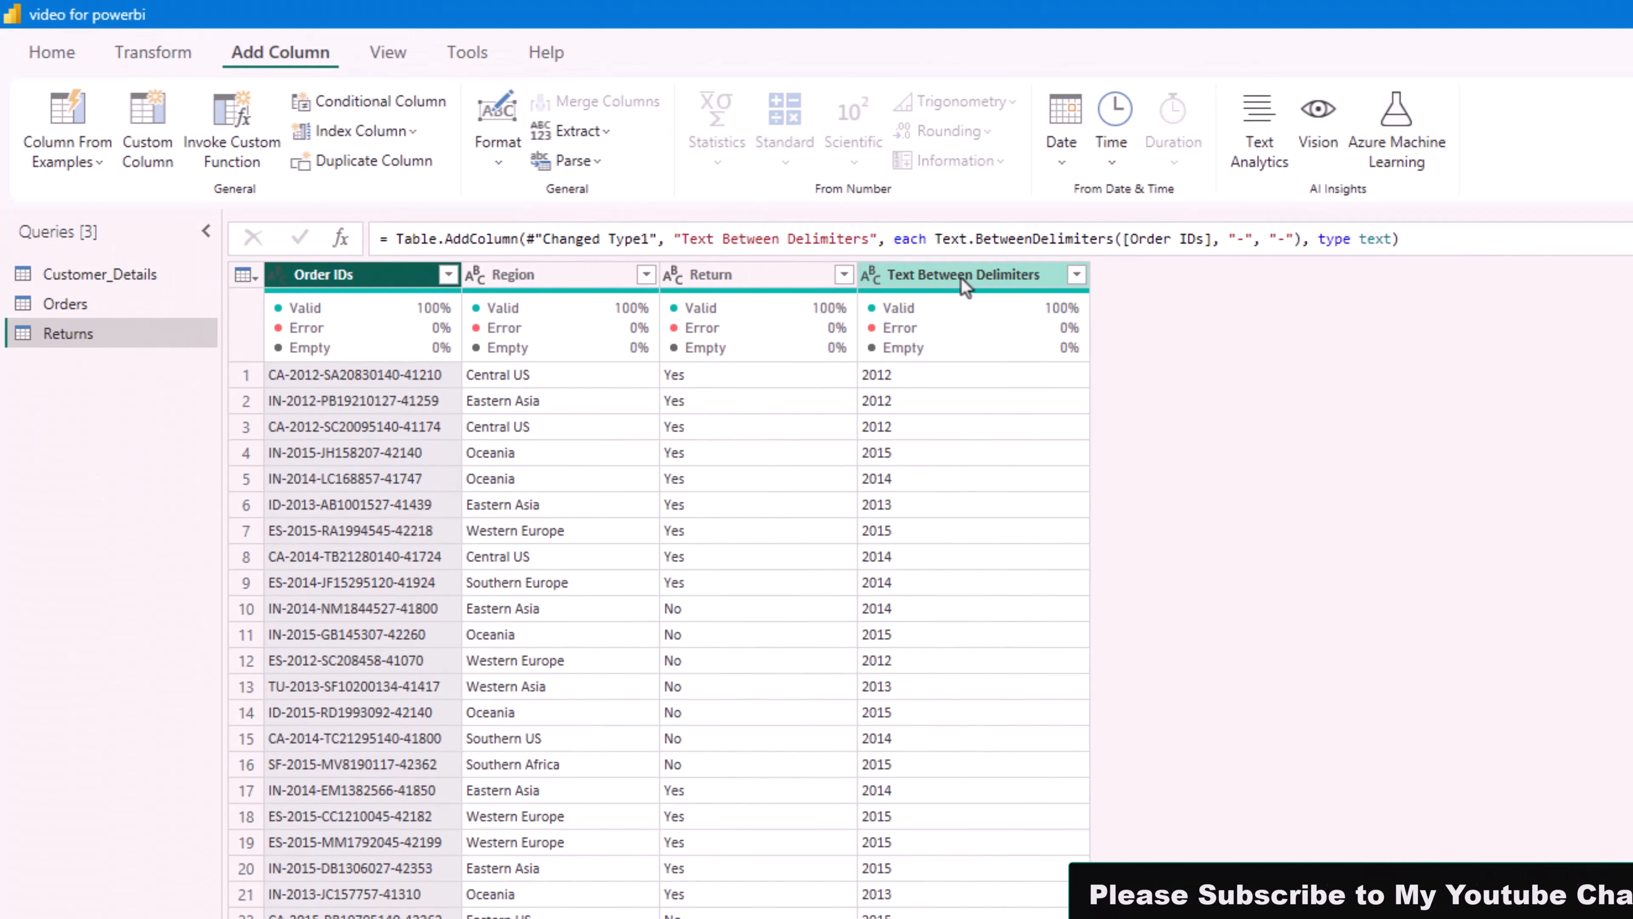
Change the data type of the new Text Between Delimiters column to Whole Number.
left_click(961, 279)
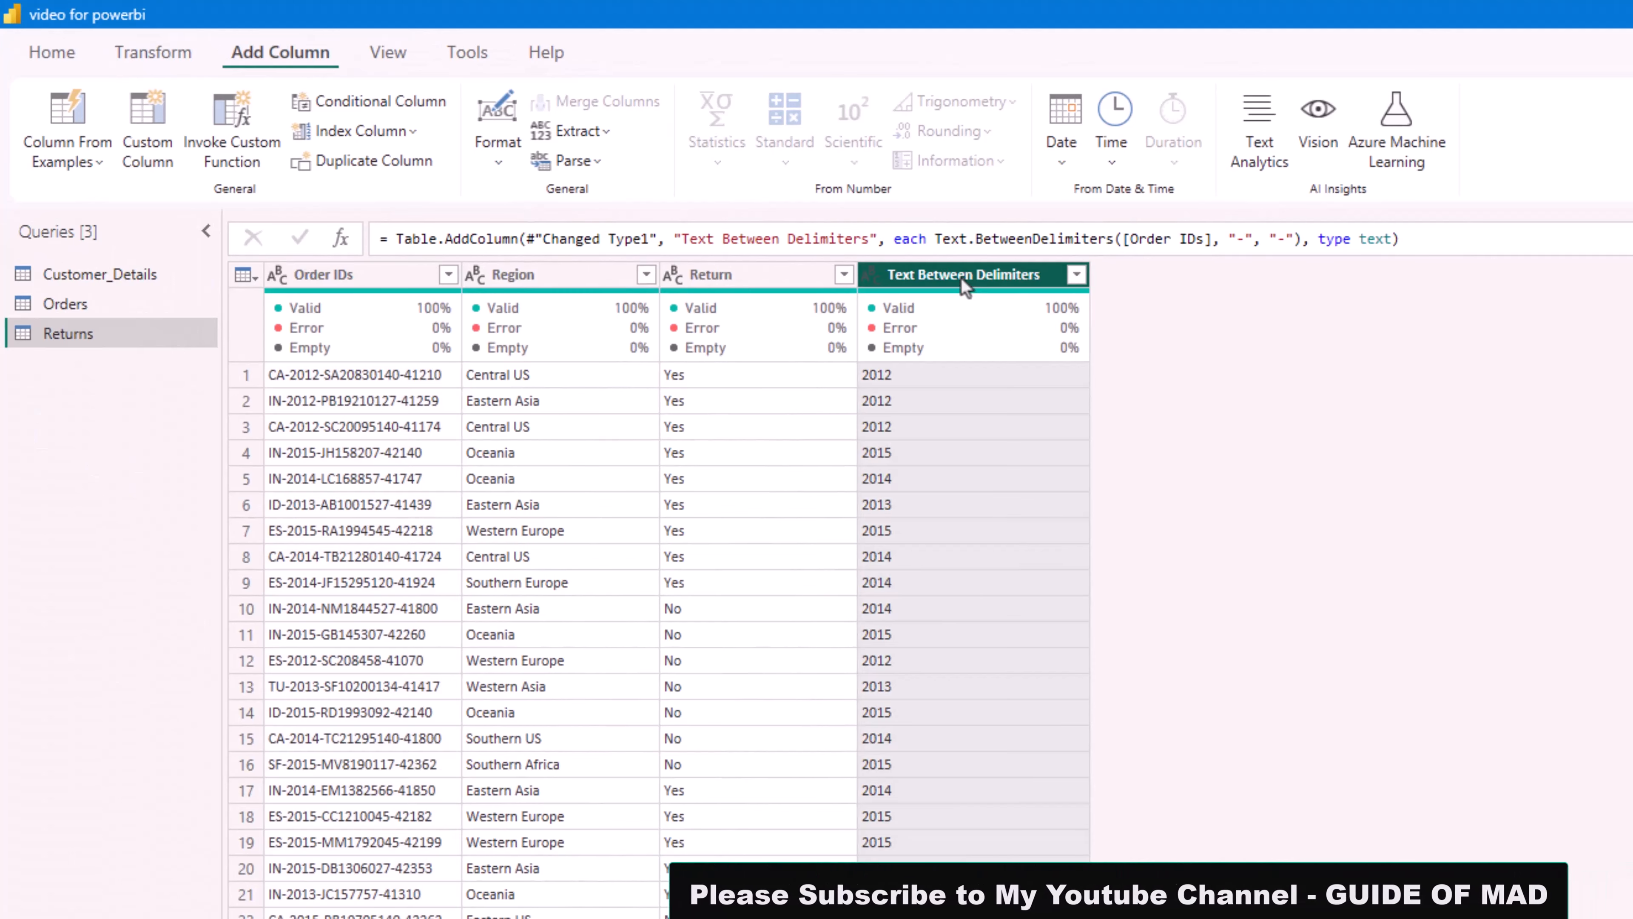
right_click(960, 279)
mouse_move(1016, 511)
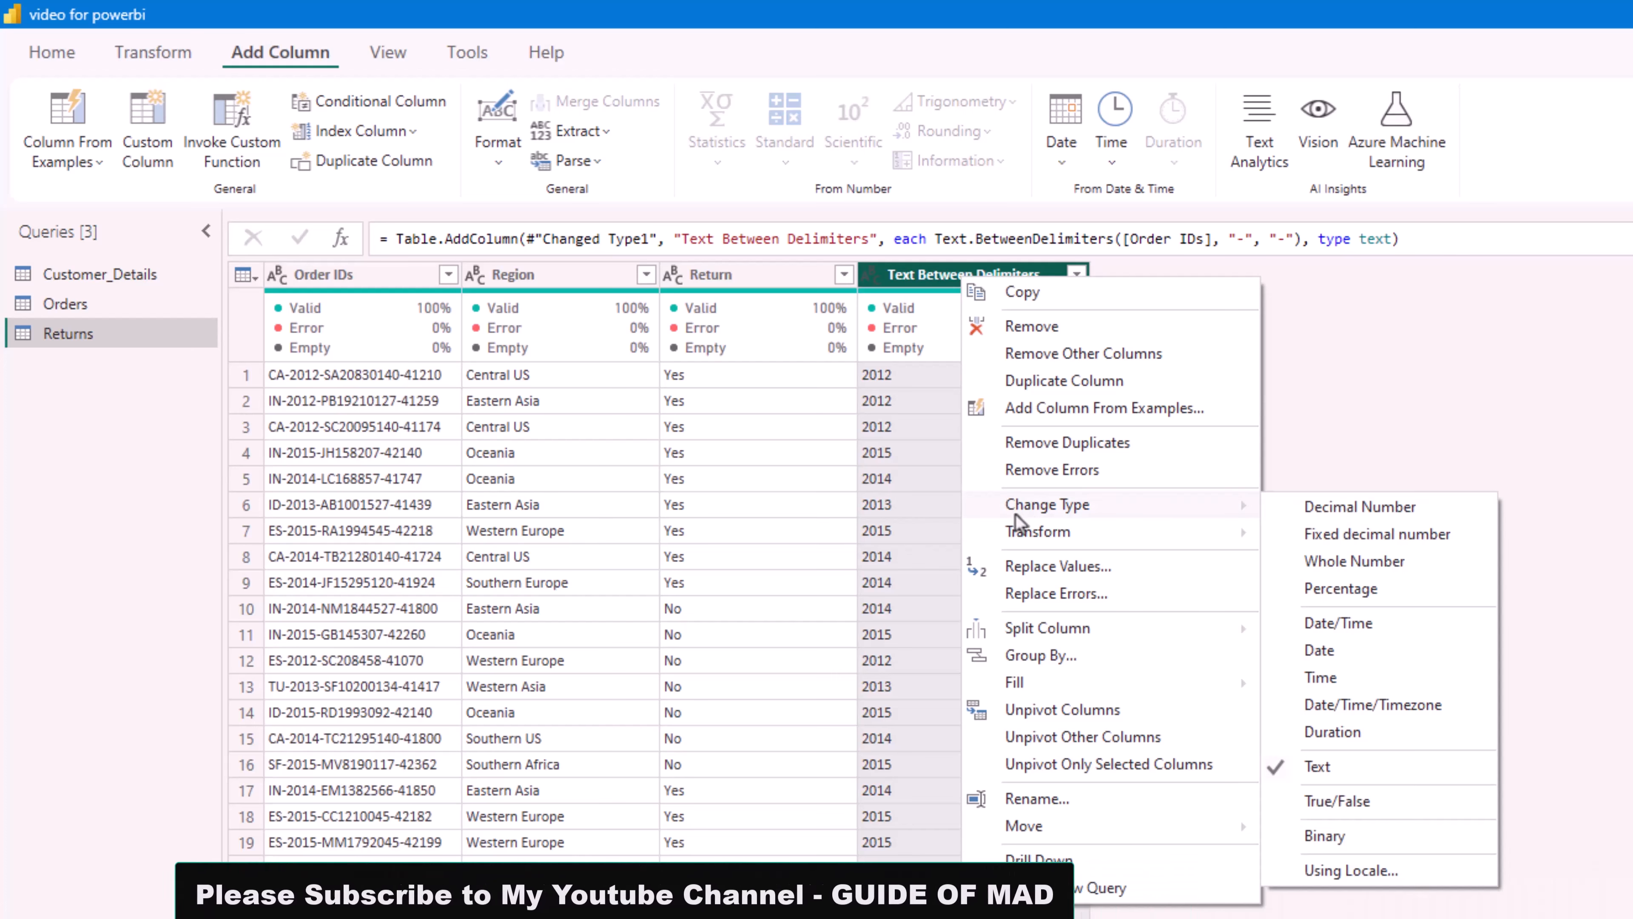
left_click(1371, 562)
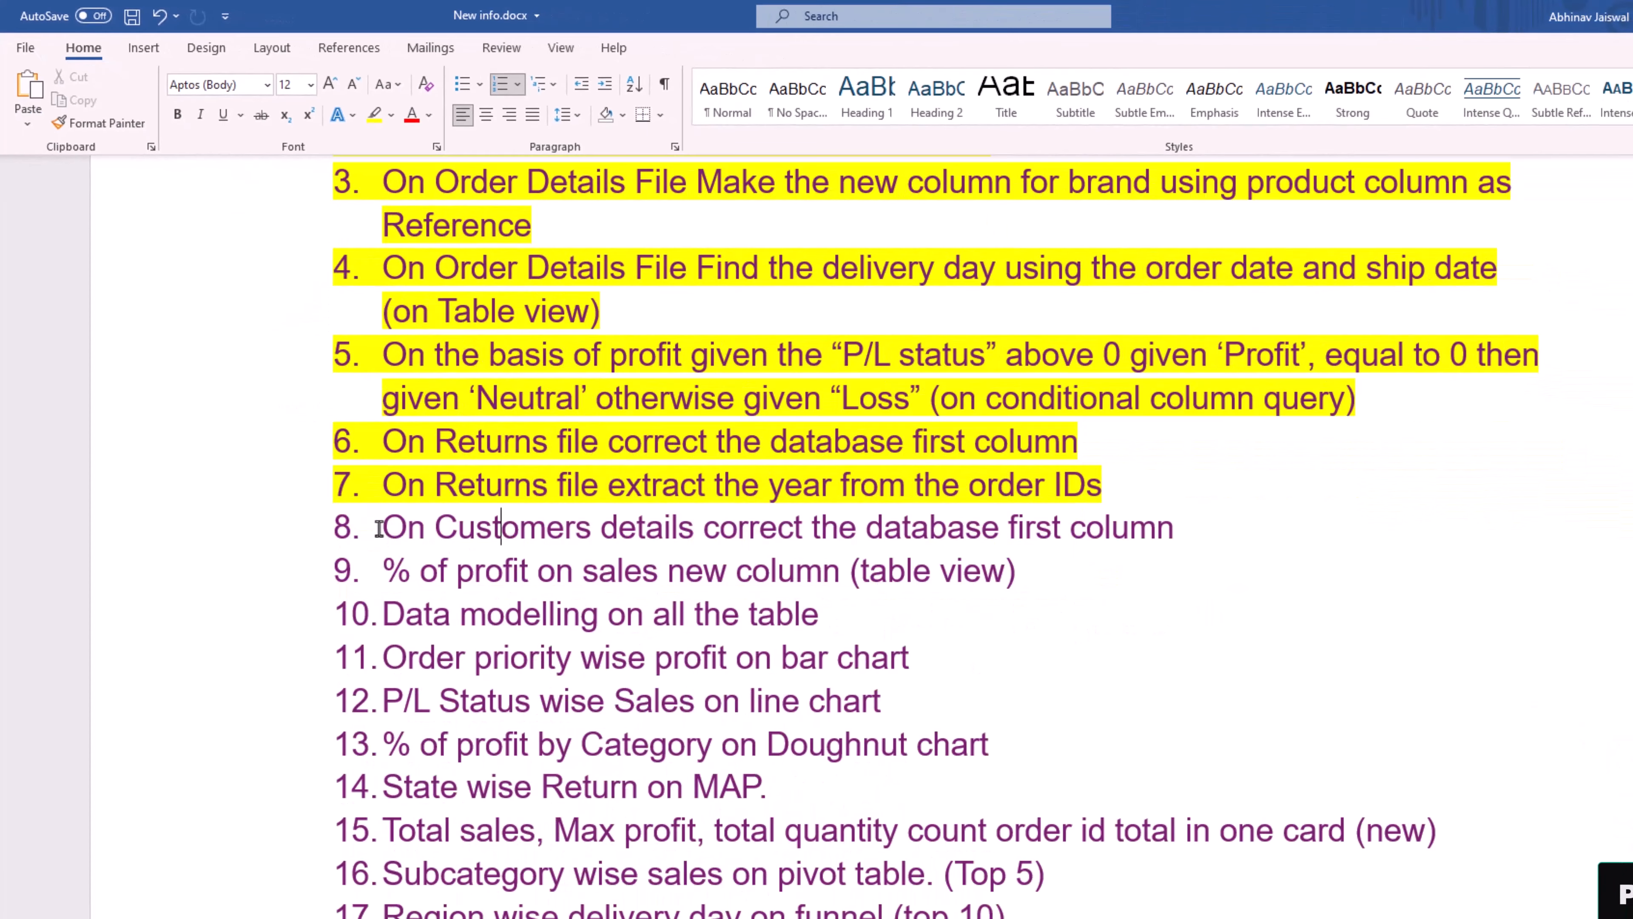
Highlight task 8, about correcting the Customers details first column, in yellow in Word, and show the Customer_Details query in Power Query.
left_click_drag(379, 528, 1204, 529)
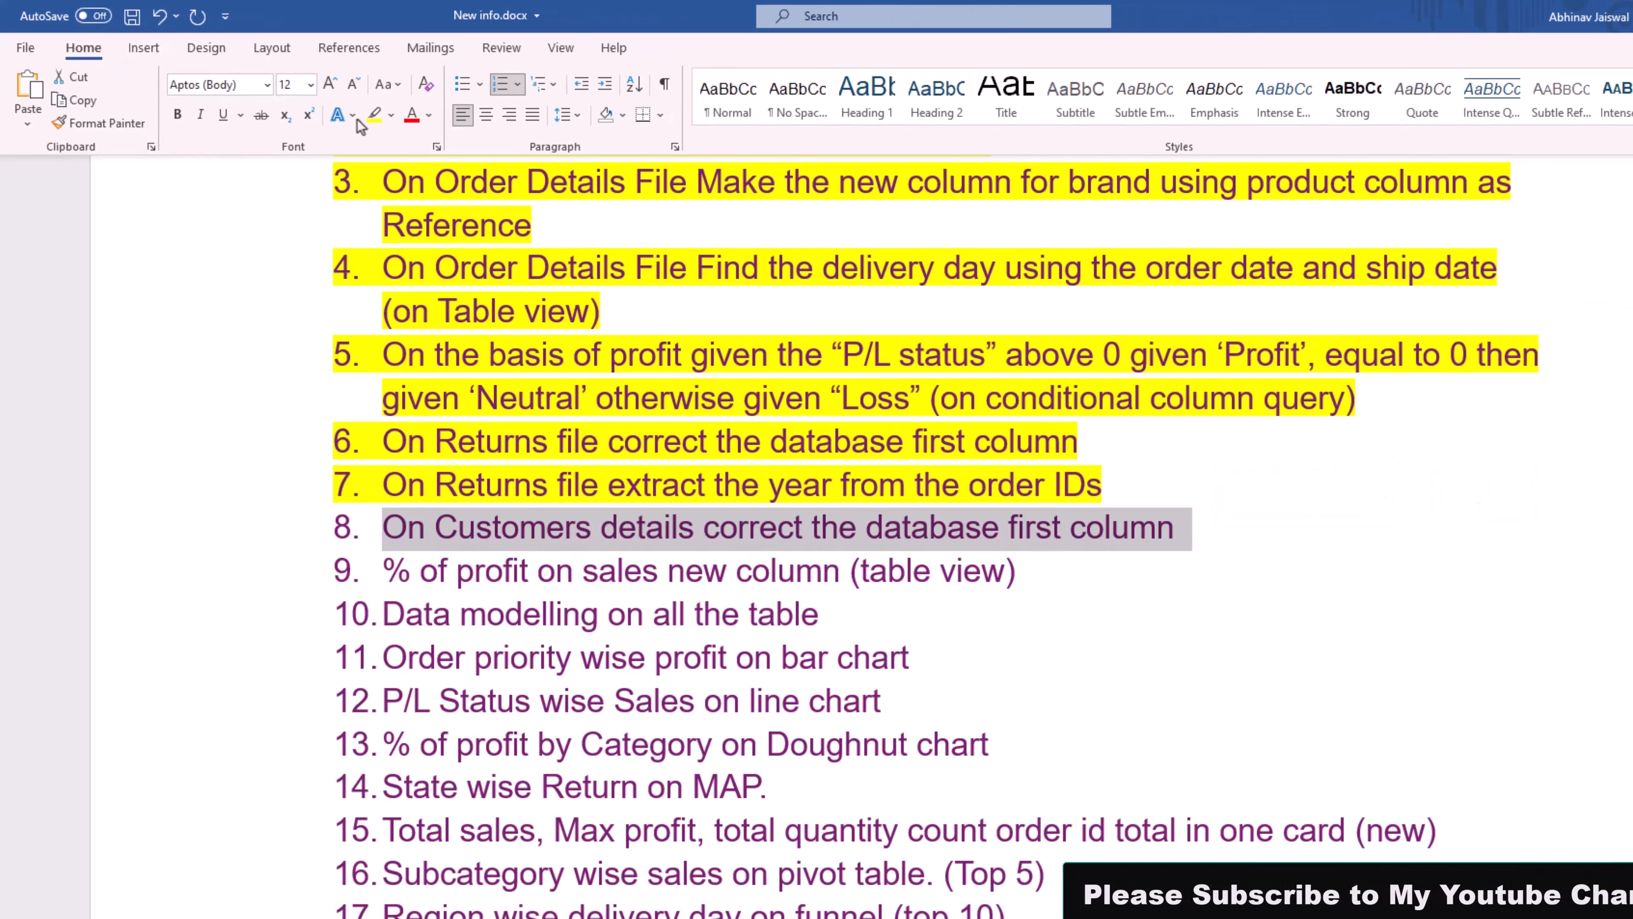
left_click(374, 114)
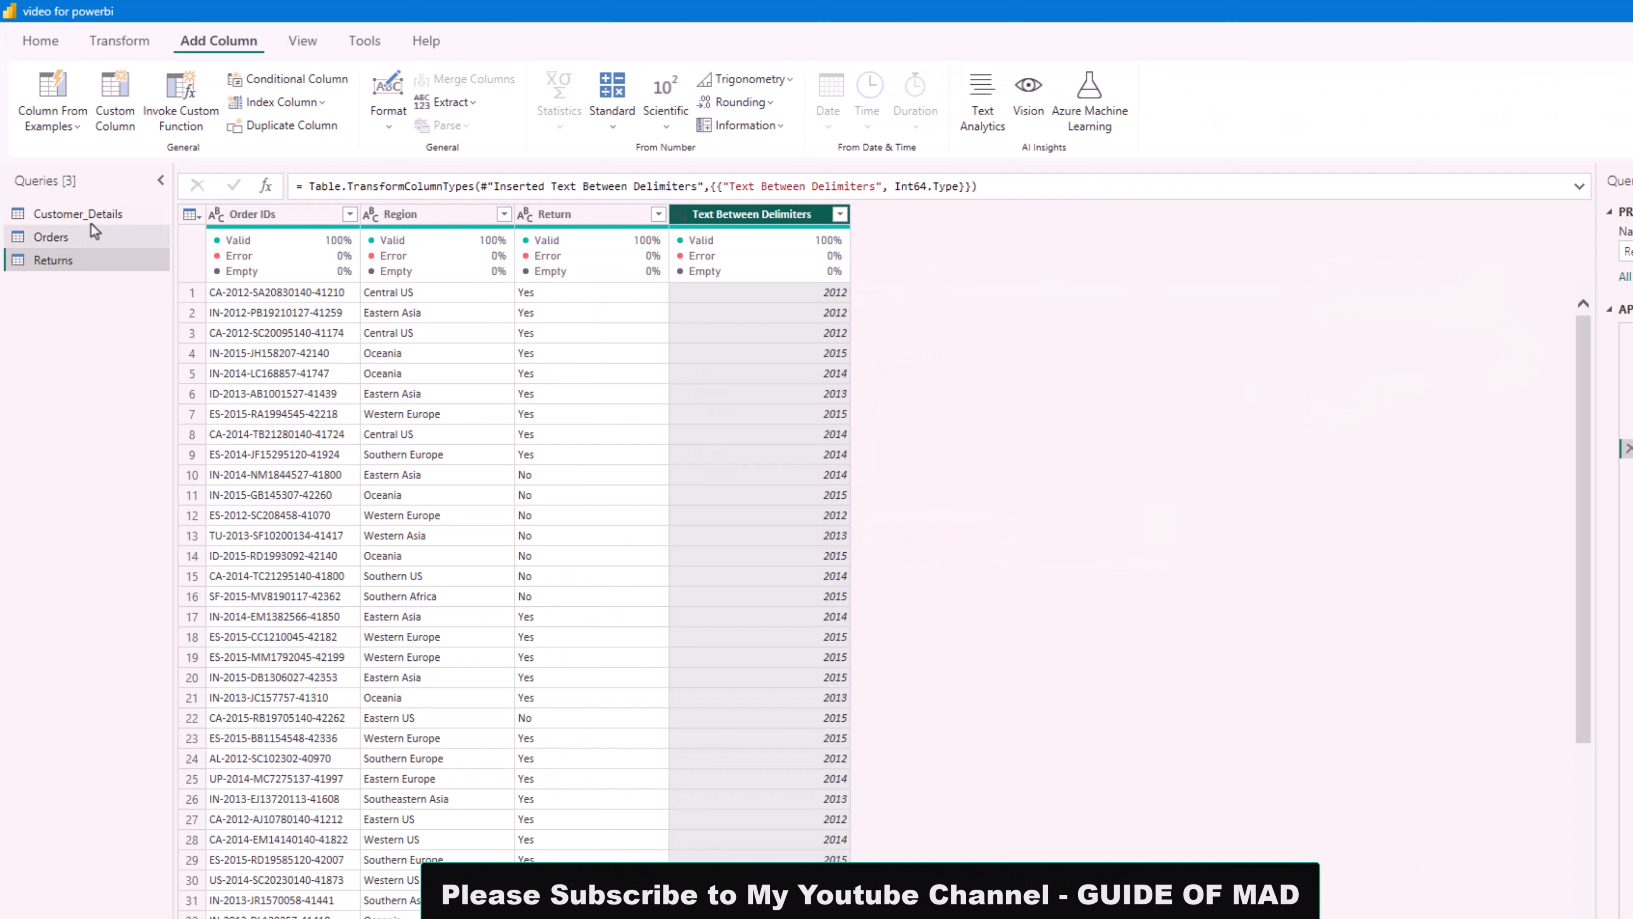
left_click(91, 222)
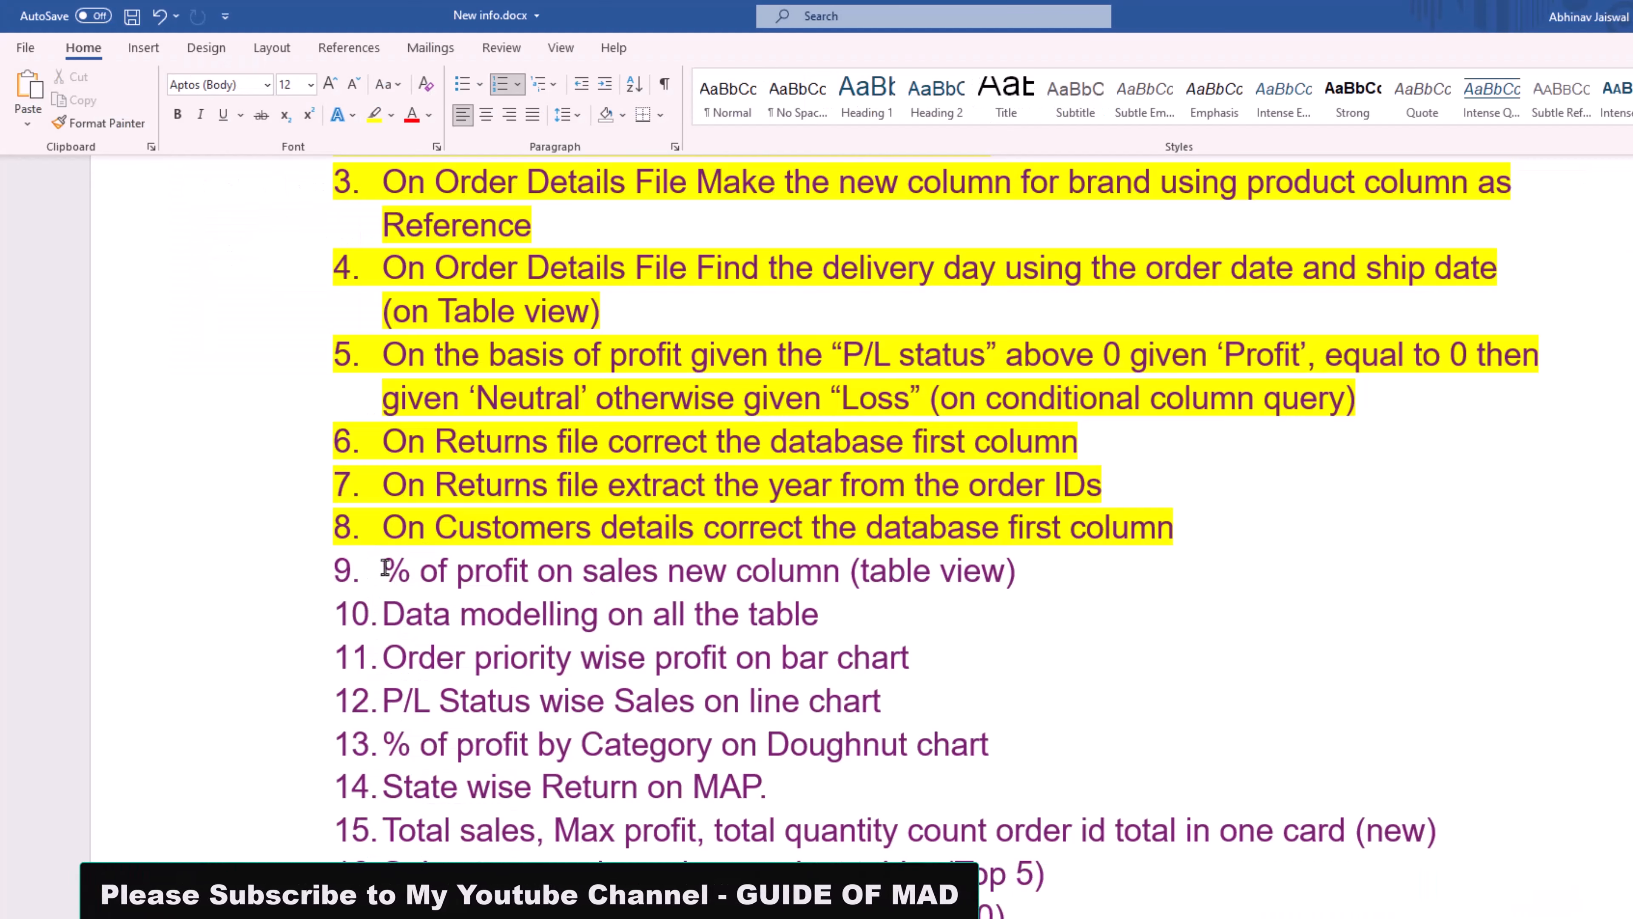
Mark and read task 9, about the percentage of profit on sales column, in Word, and return to Power Query.
left_click_drag(388, 568, 1035, 570)
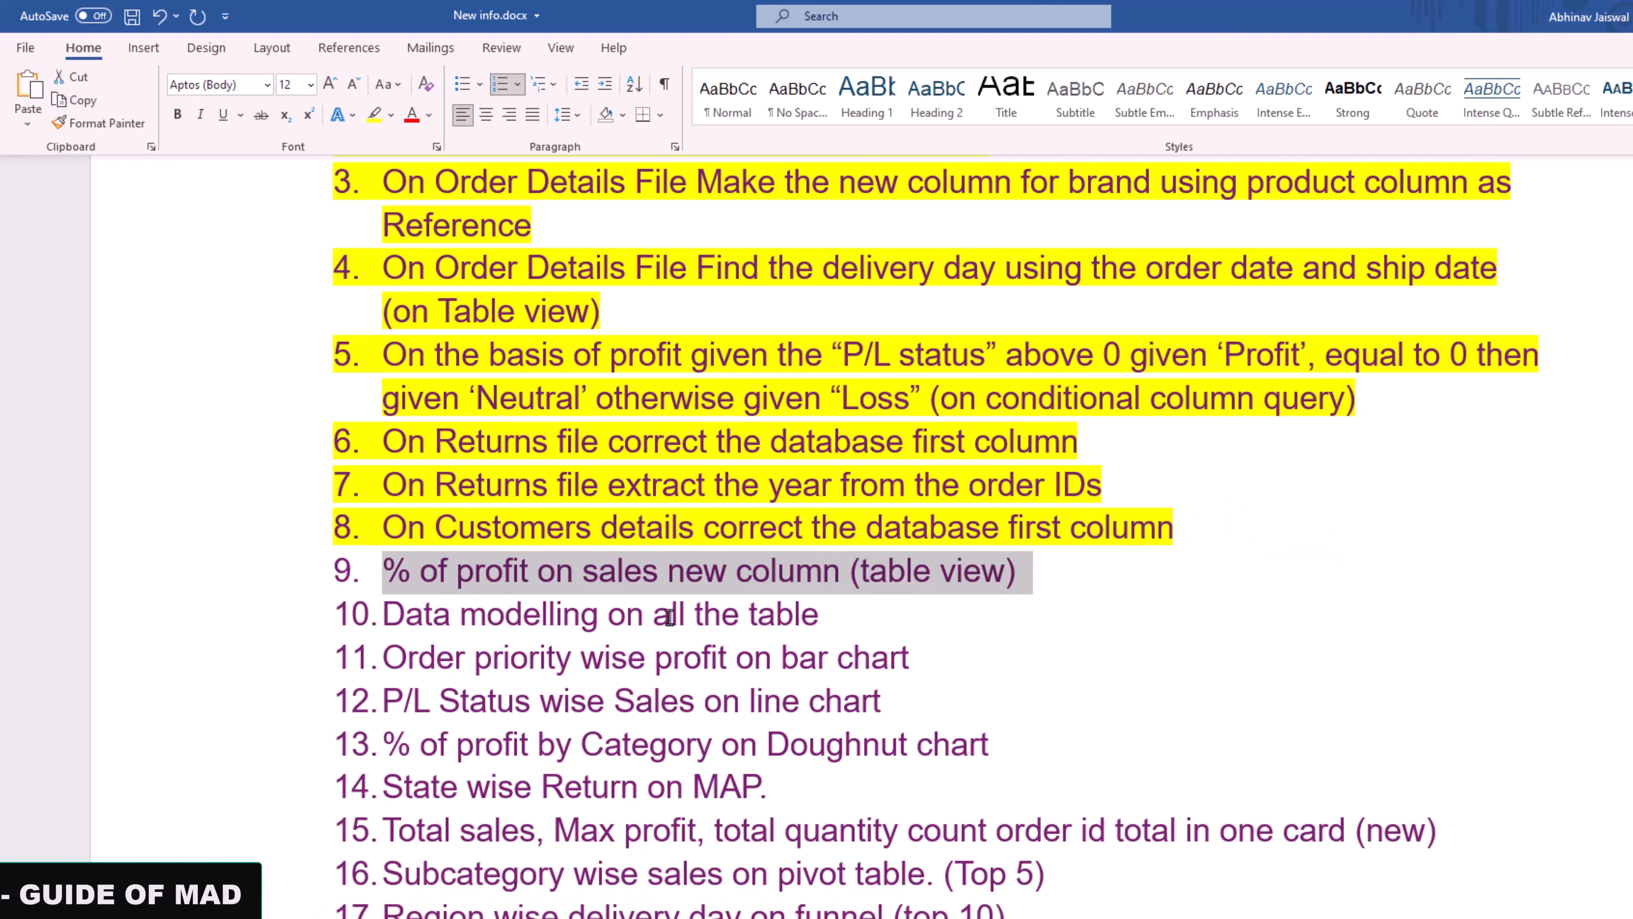
scroll(573, 611, "down", 2)
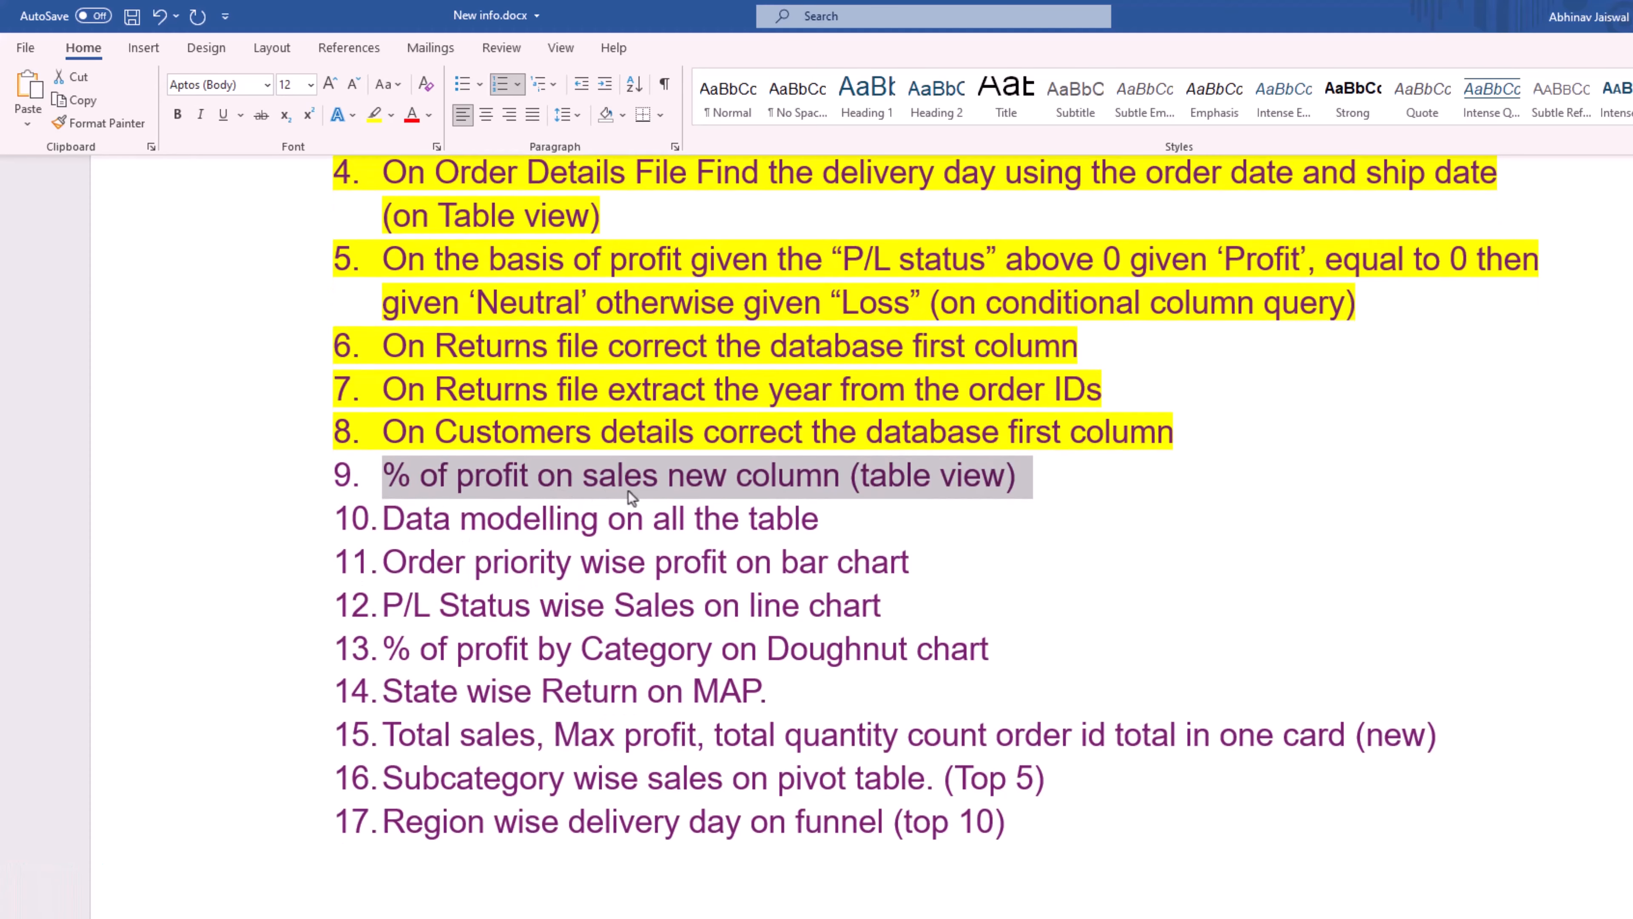
key("alt+Tab")
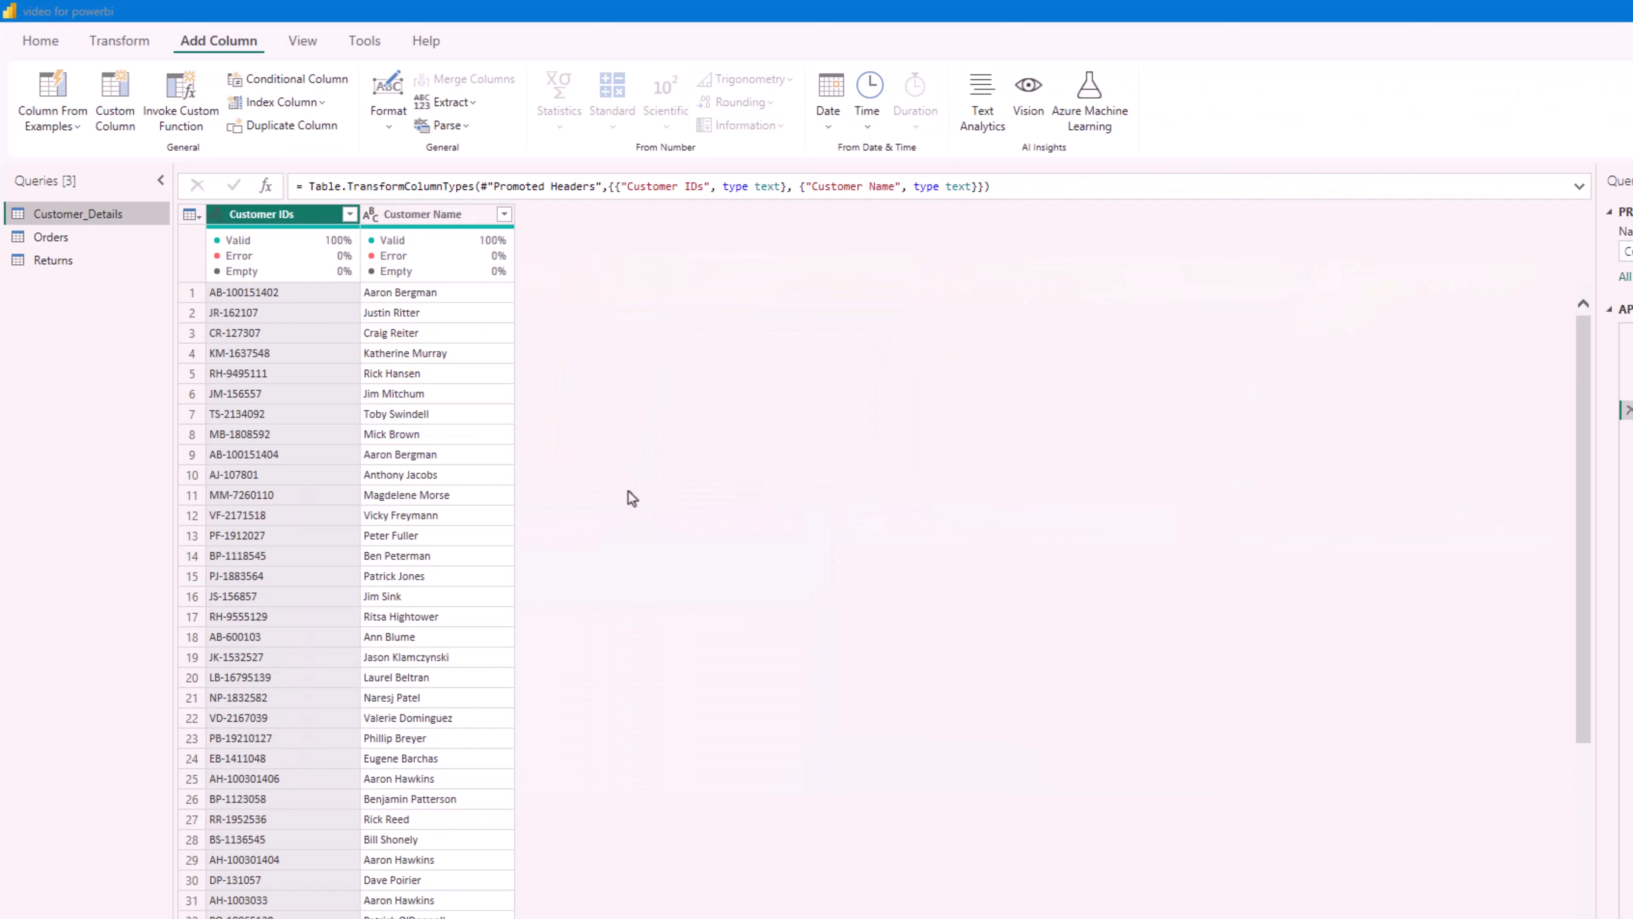
Close Power Query with its changes applied, and show the loaded data in Table view.
left_click(41, 42)
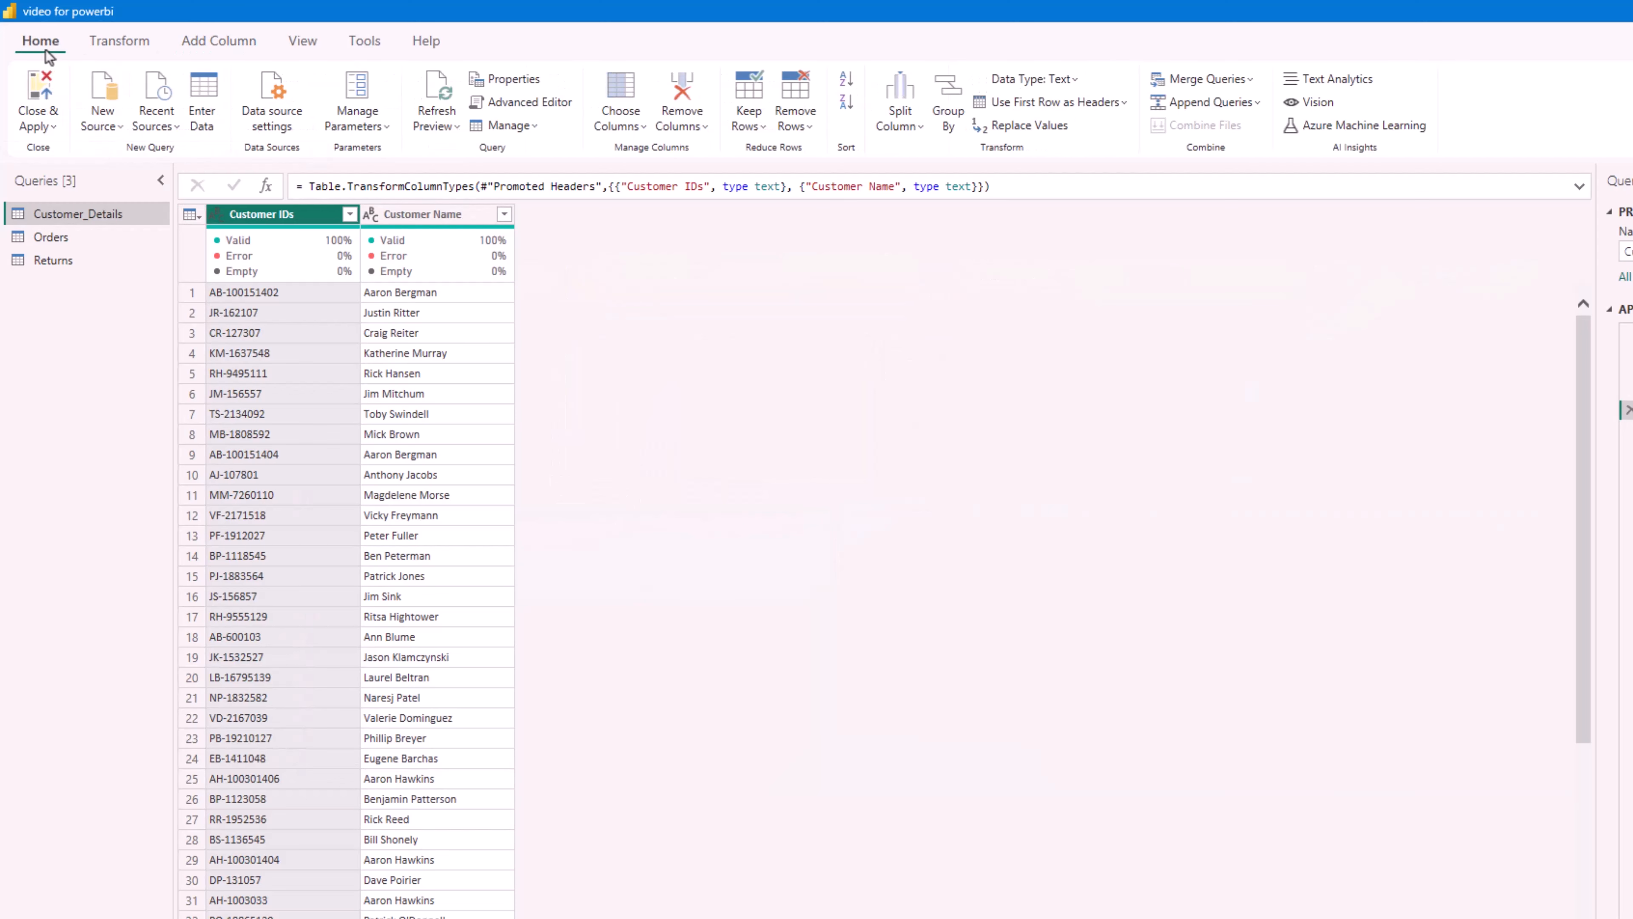
left_click(43, 116)
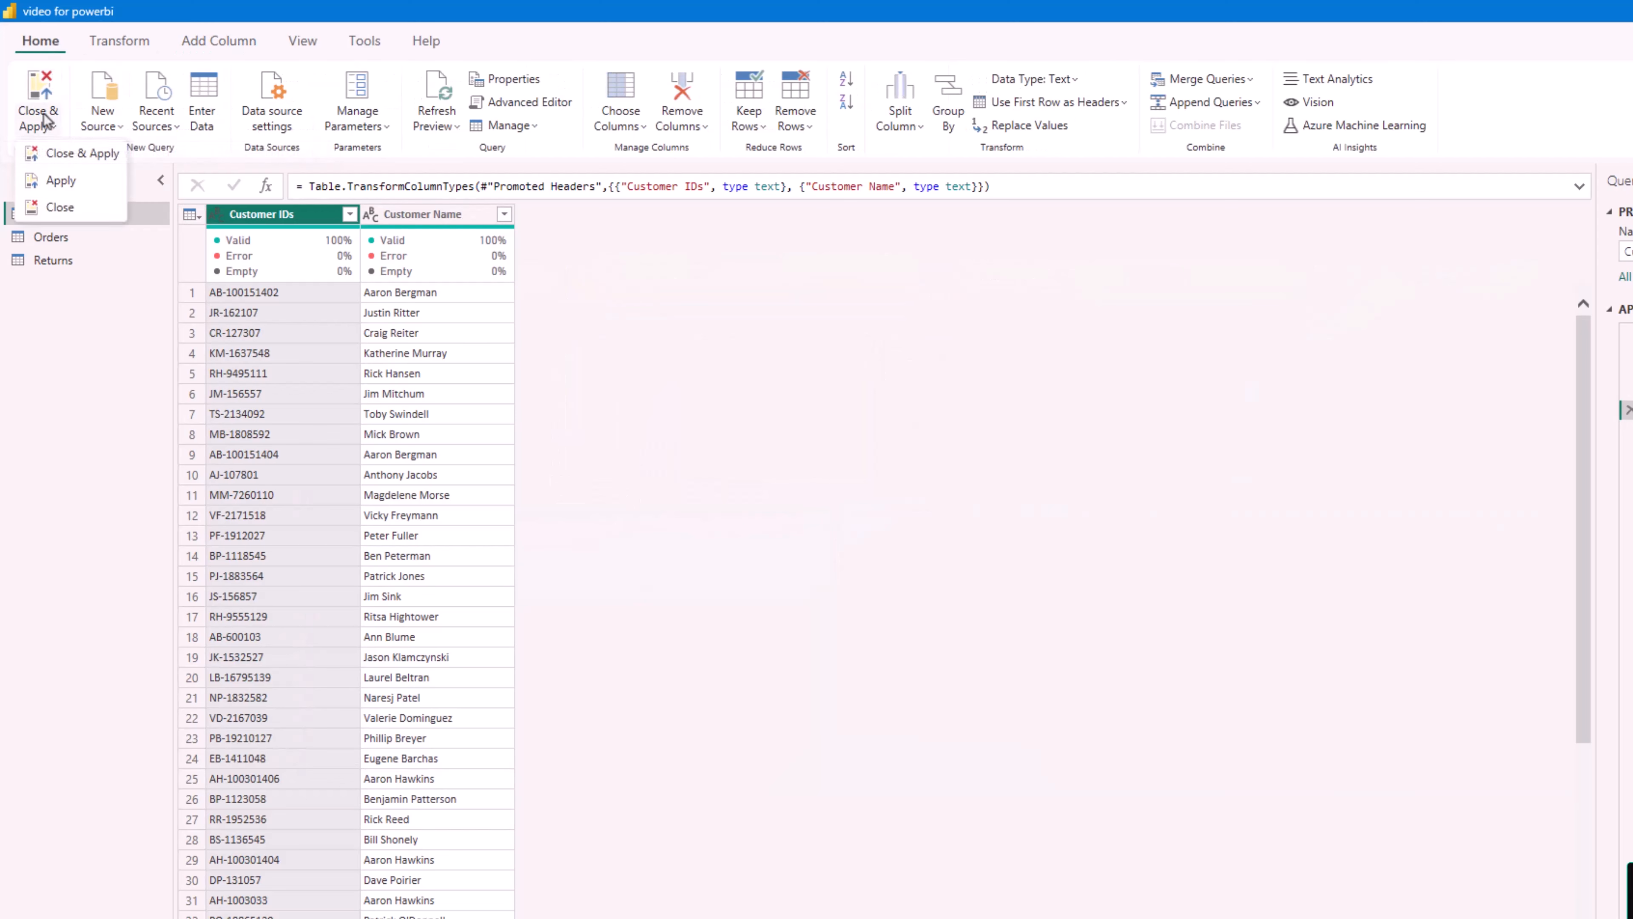
left_click(57, 150)
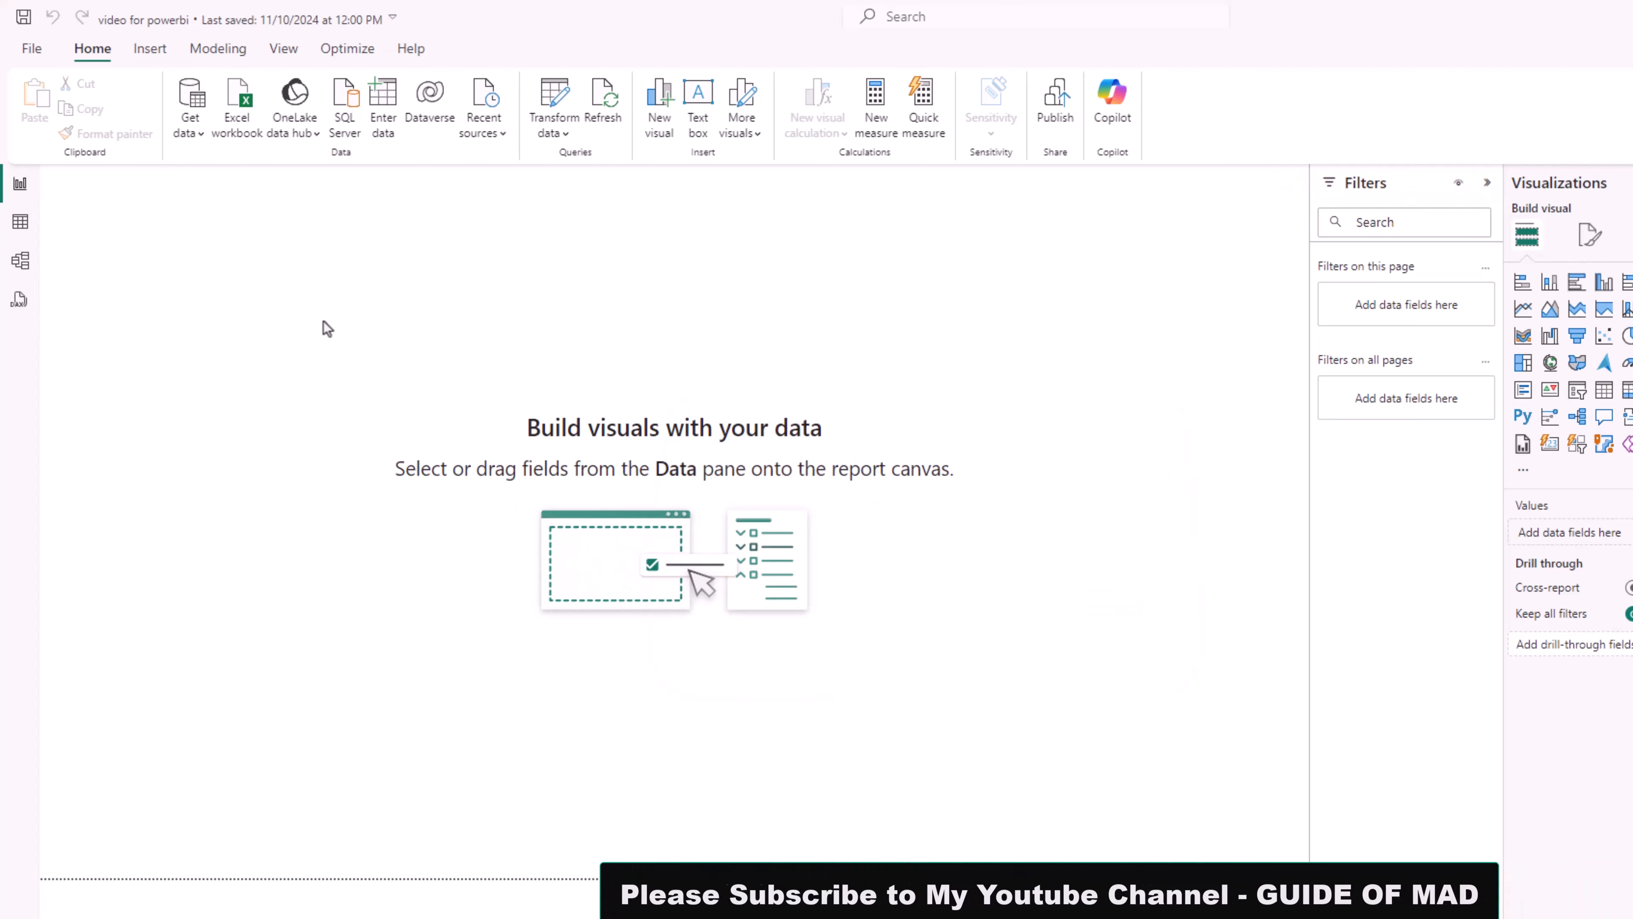
left_click(21, 224)
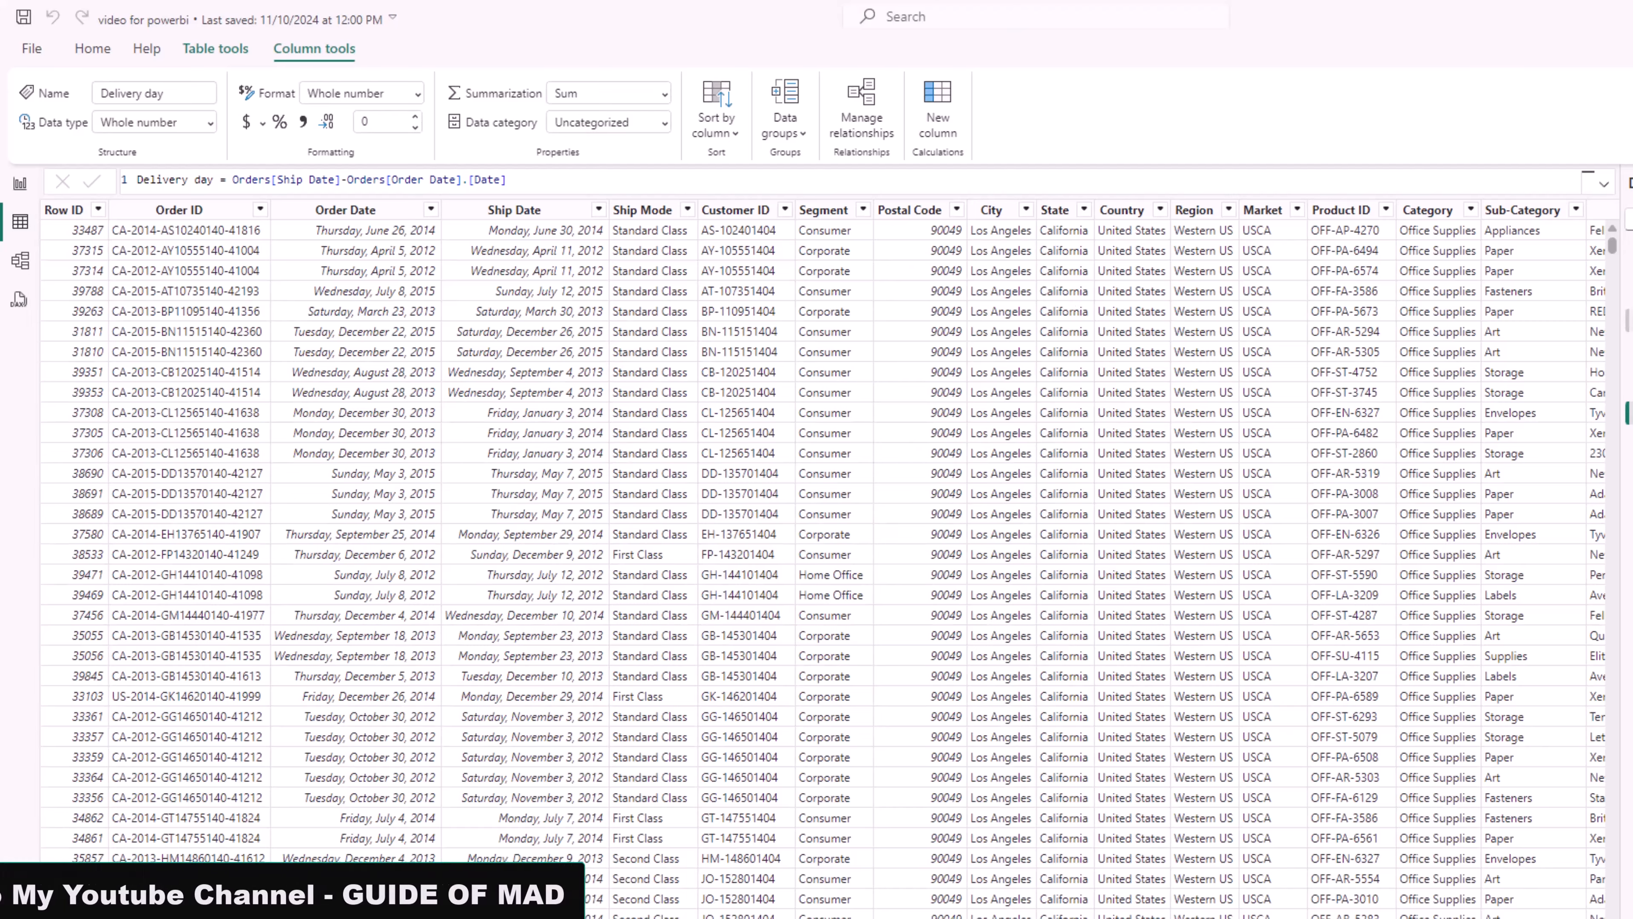
Recheck task 9 in Word, and start a new calculated column in the Orders table.
key("alt+Tab")
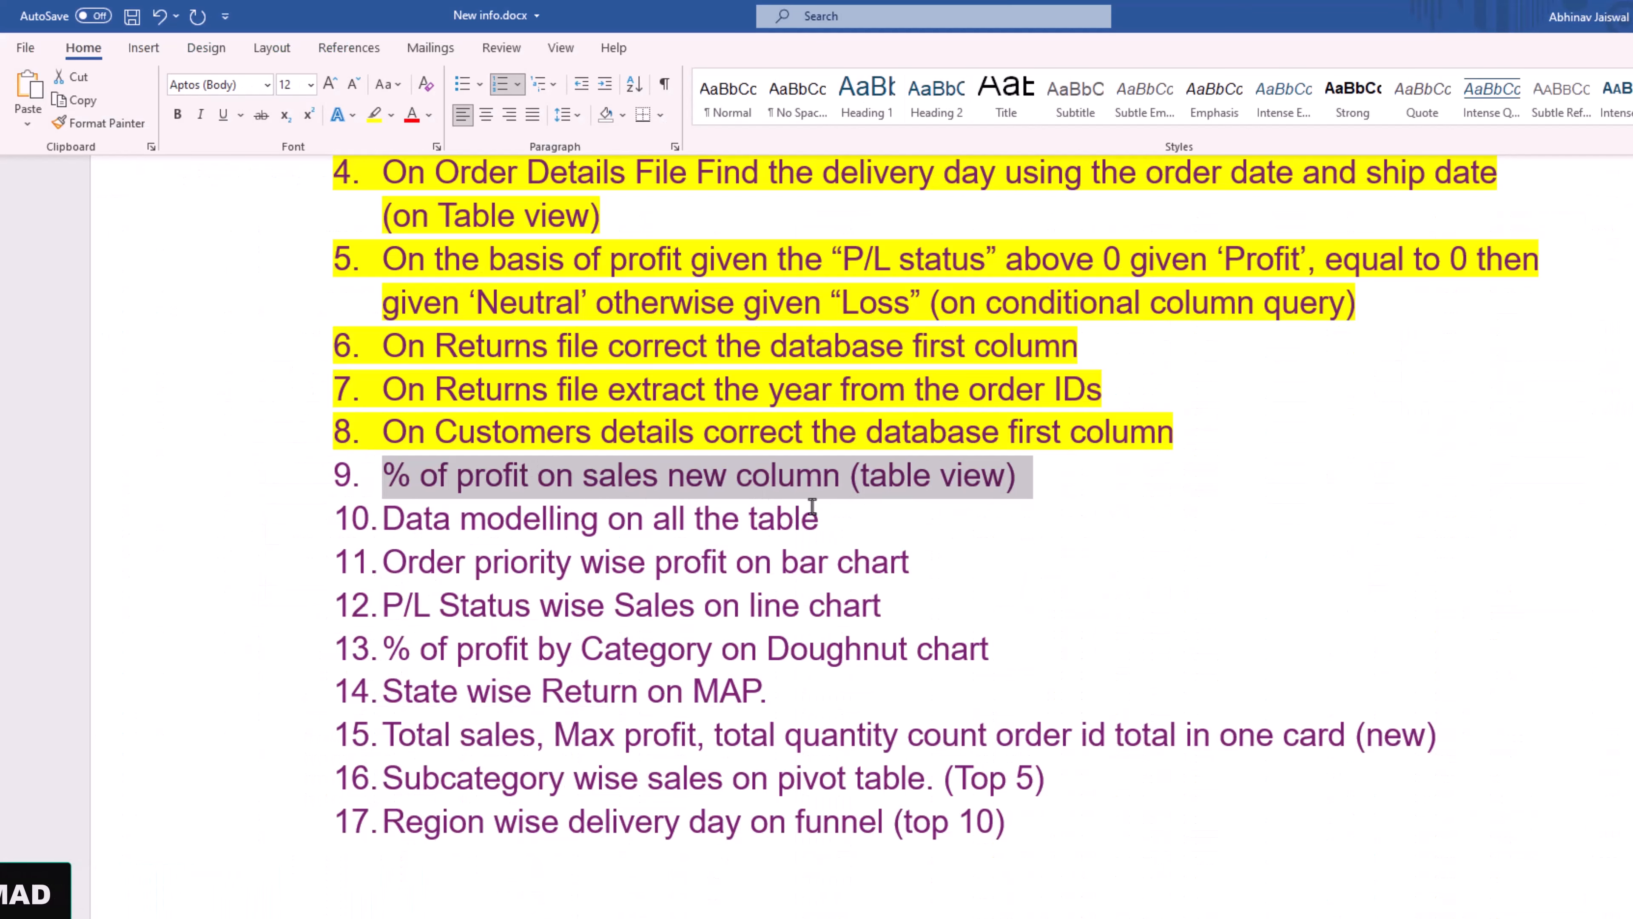
key("alt+Tab")
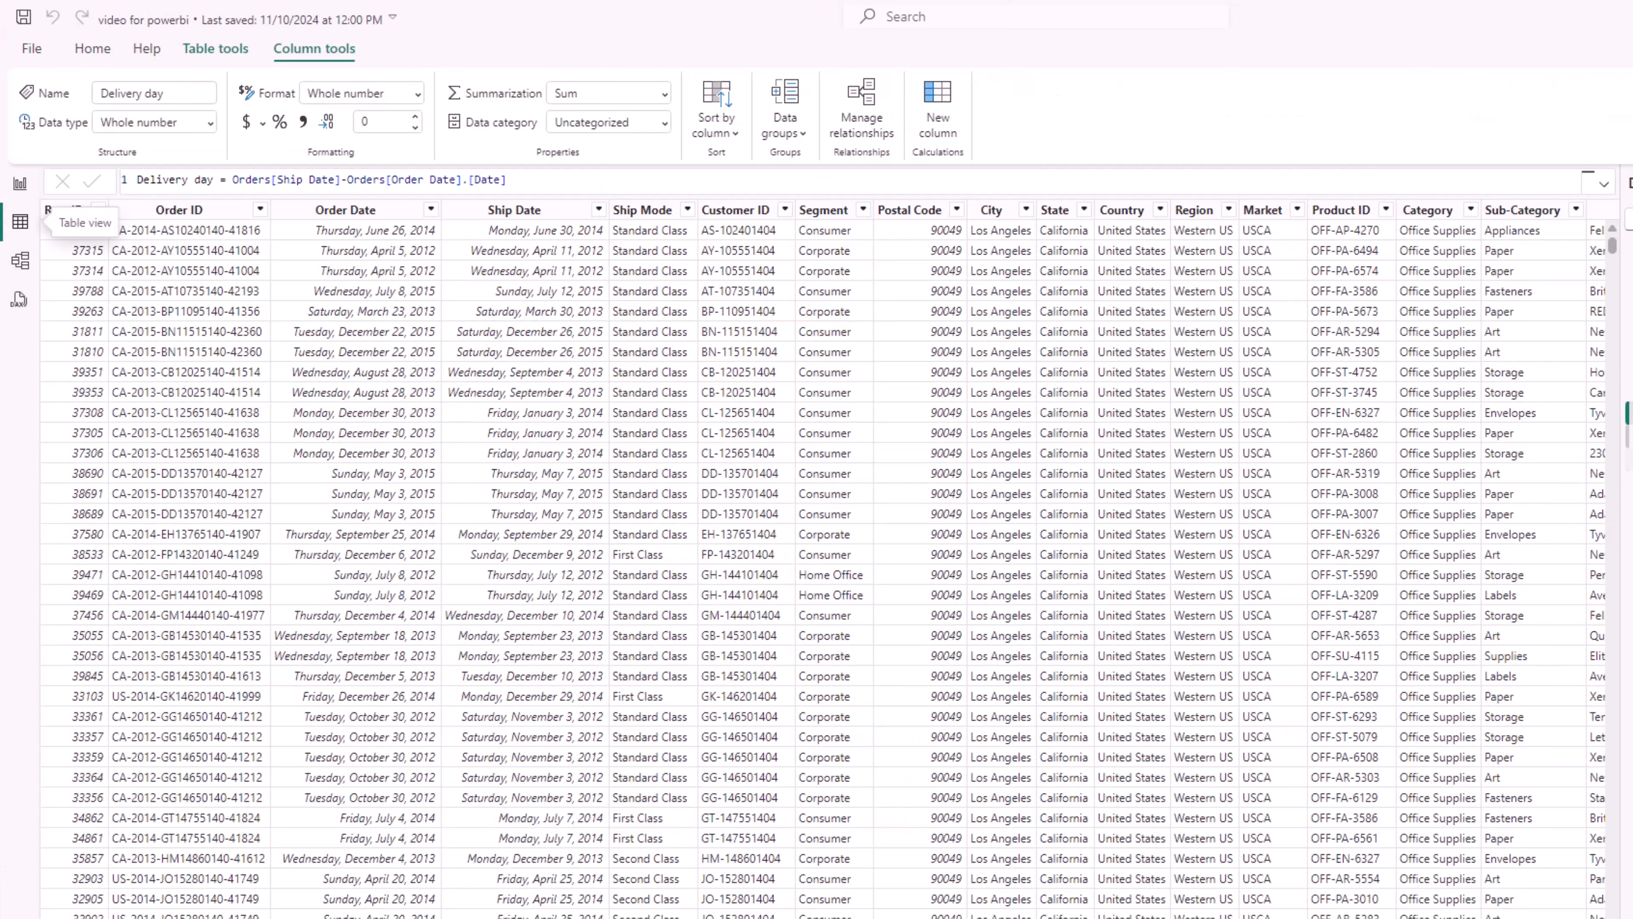
left_click(1630, 274)
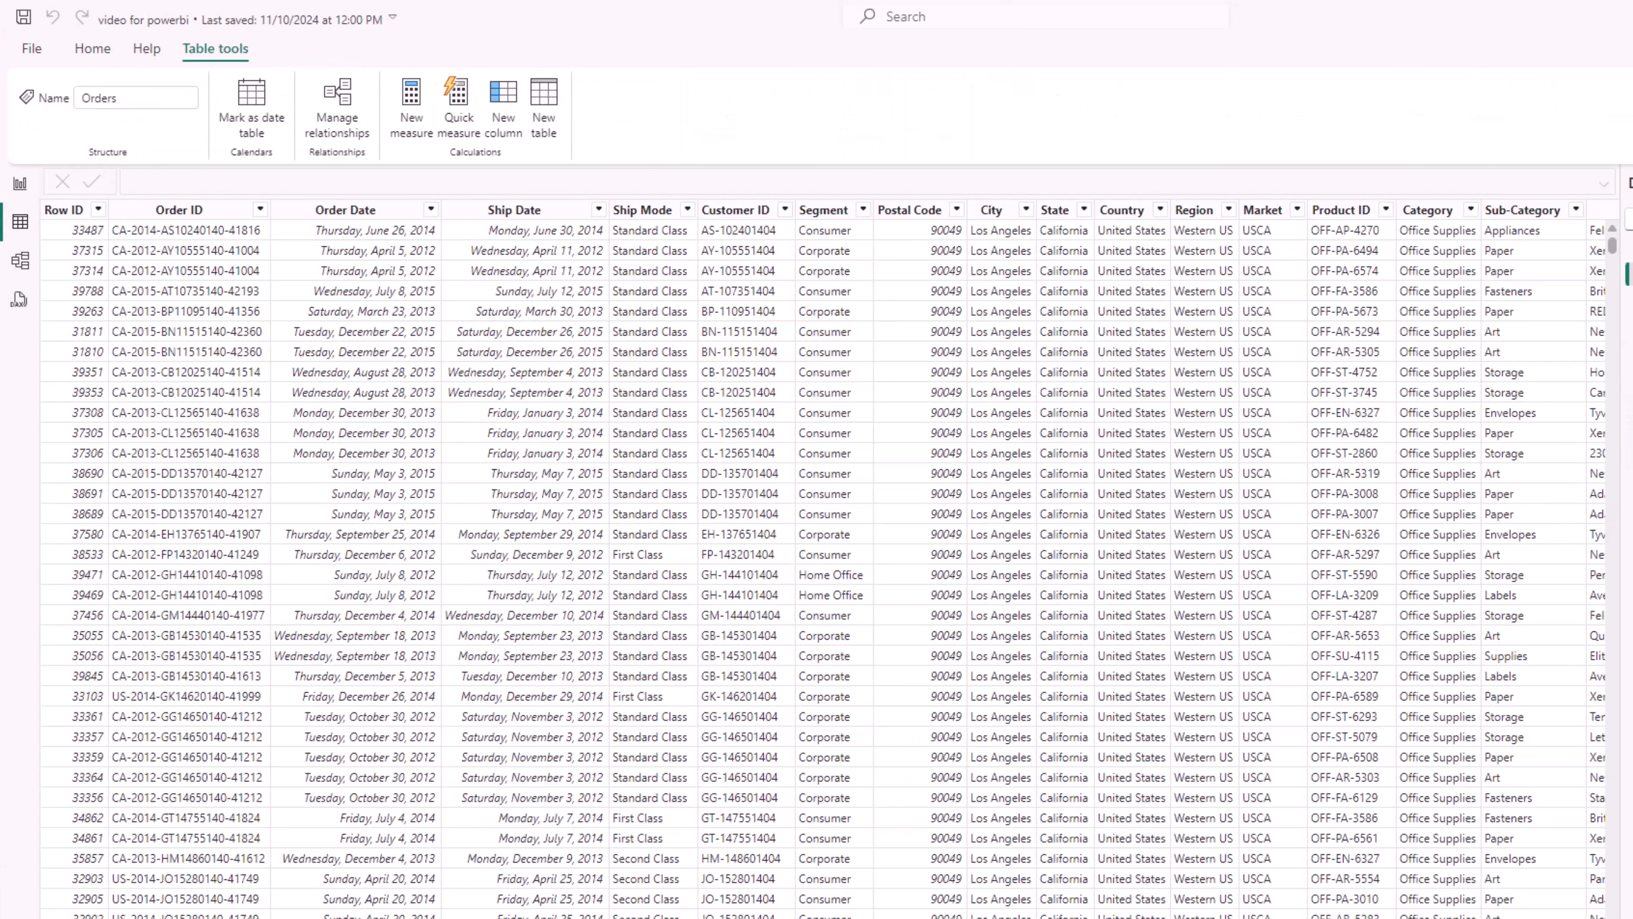
scroll(823, 560, "right", 10)
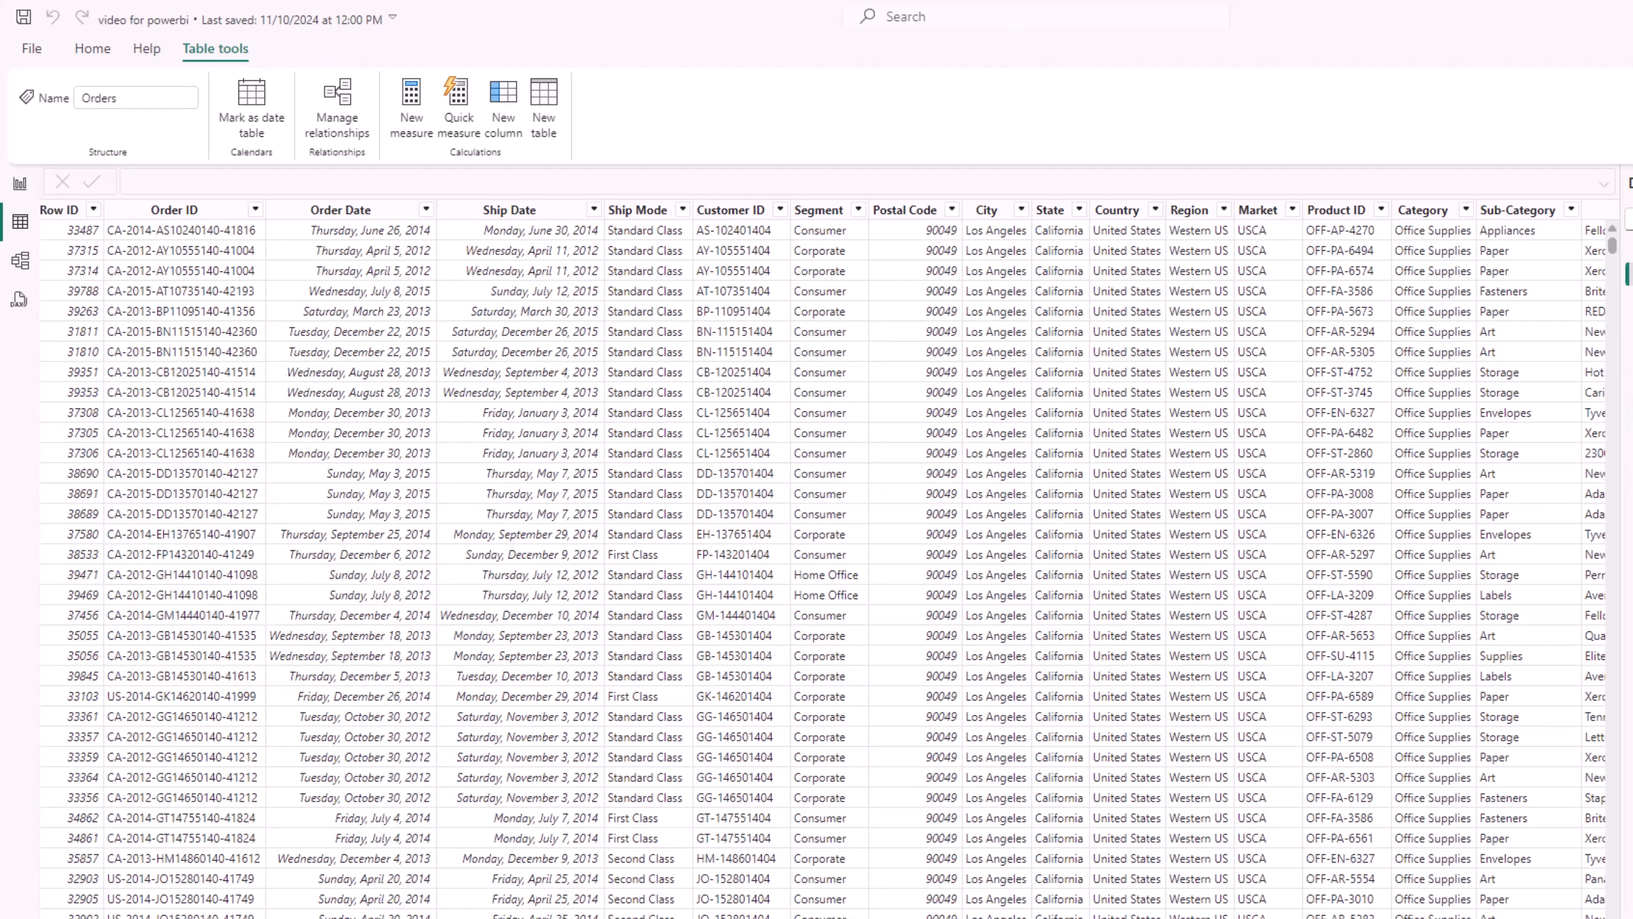
scroll(823, 560, "right", 4)
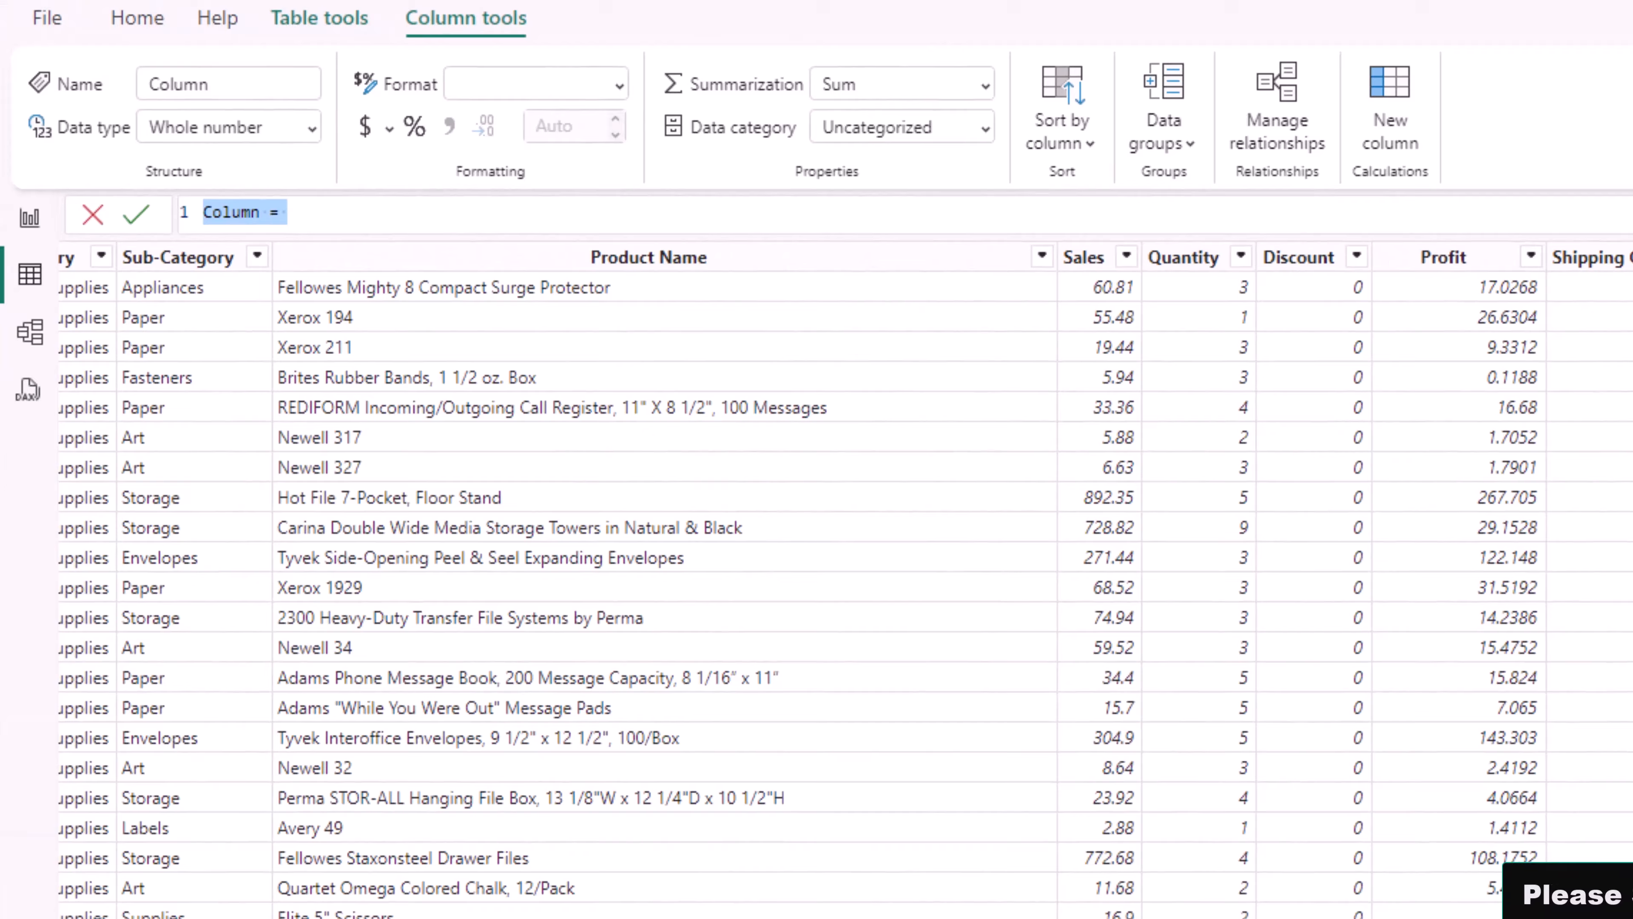
Copy "% of profit on sales" from task 9 in Word and use it as the new column's name in its formula.
key("alt+Tab")
triple_click(1052, 656)
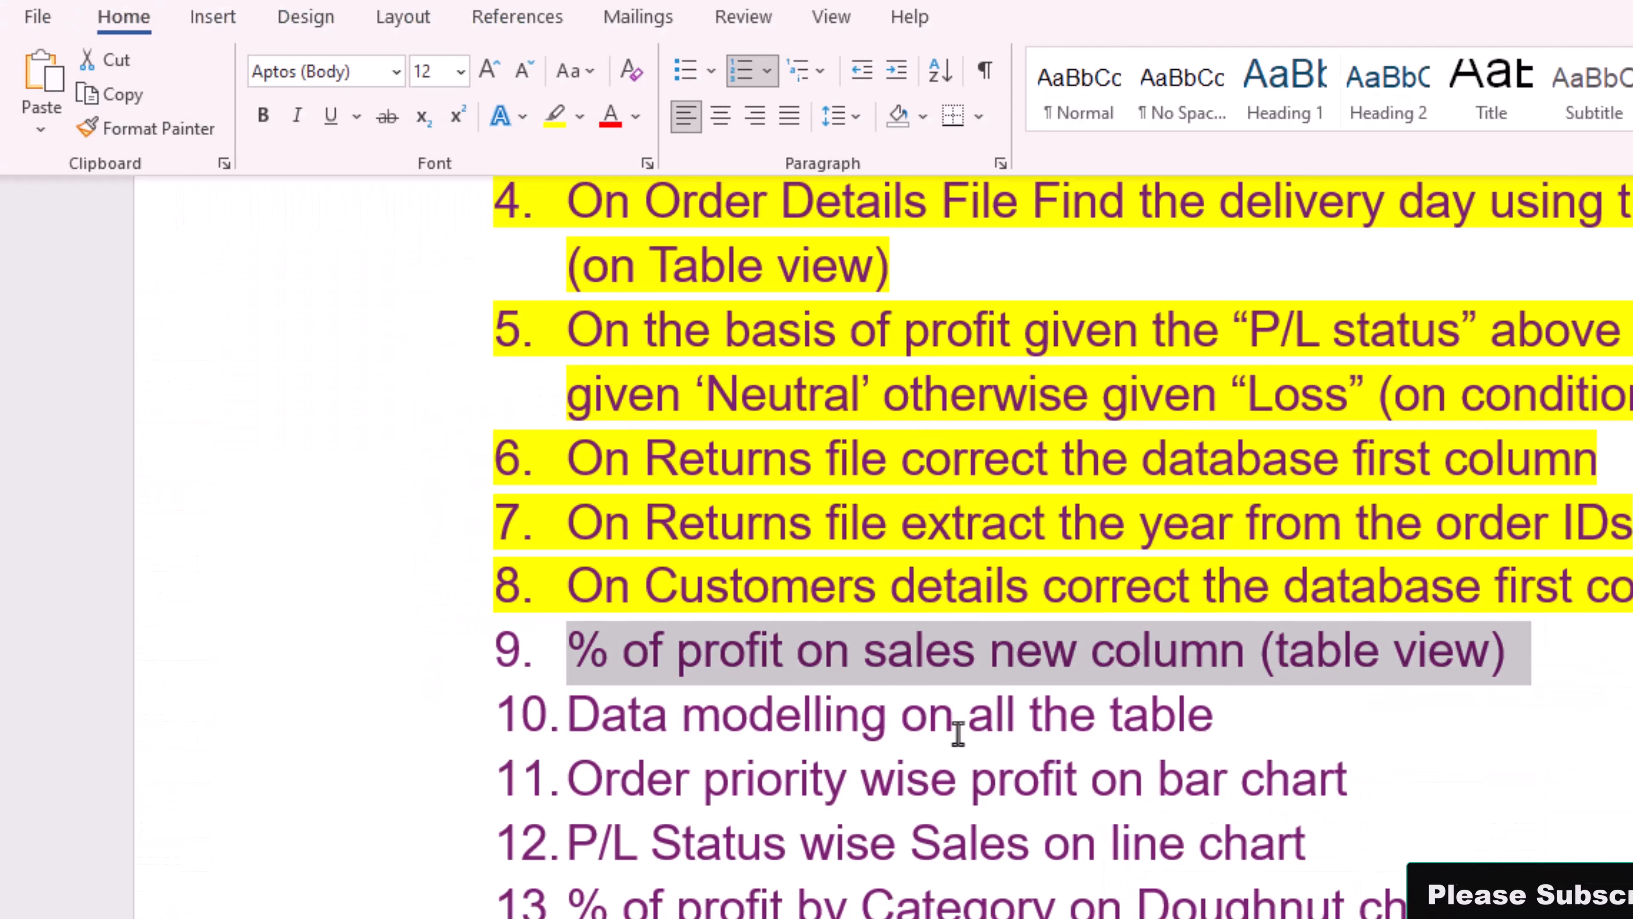
left_click(987, 711)
left_click_drag(575, 650, 949, 643)
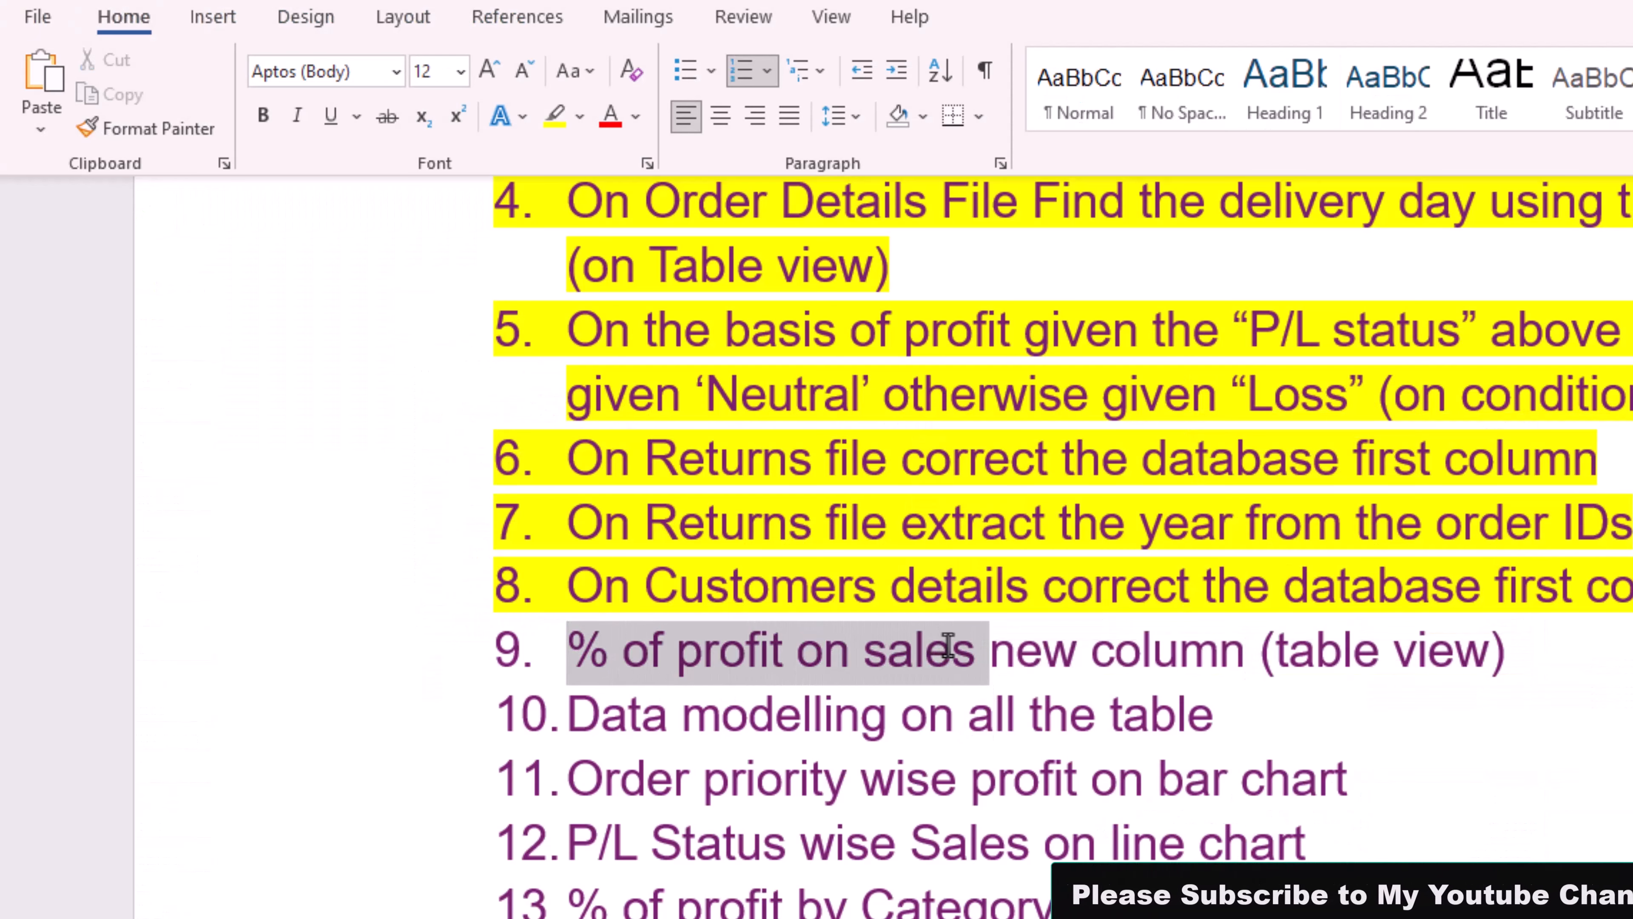
key("ctrl+c")
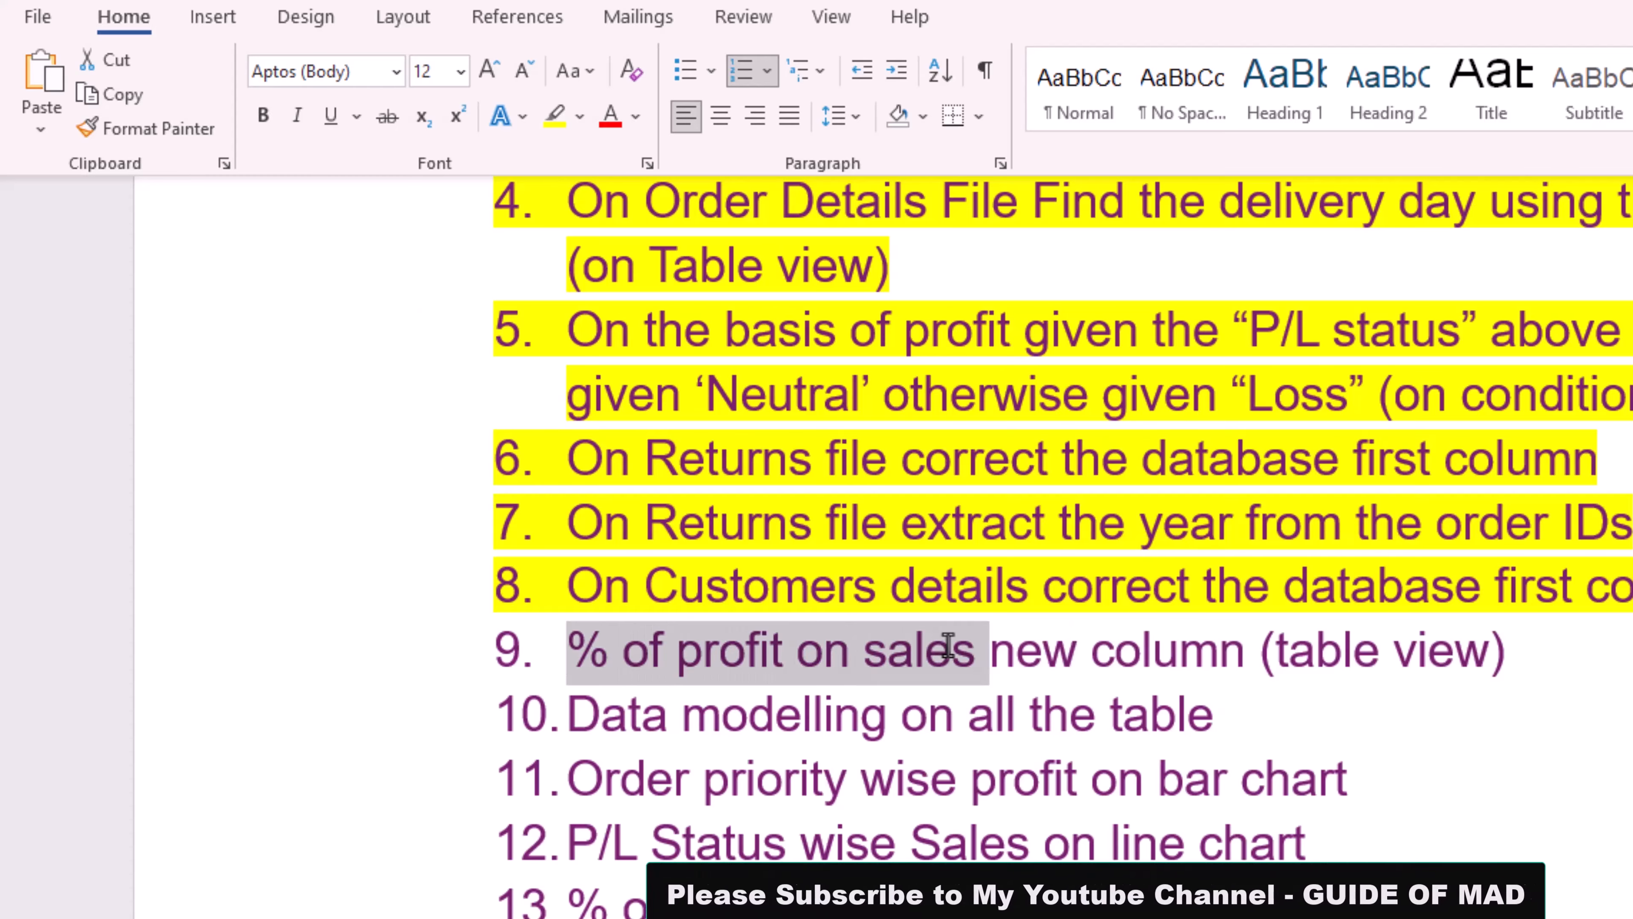
key("alt+Tab")
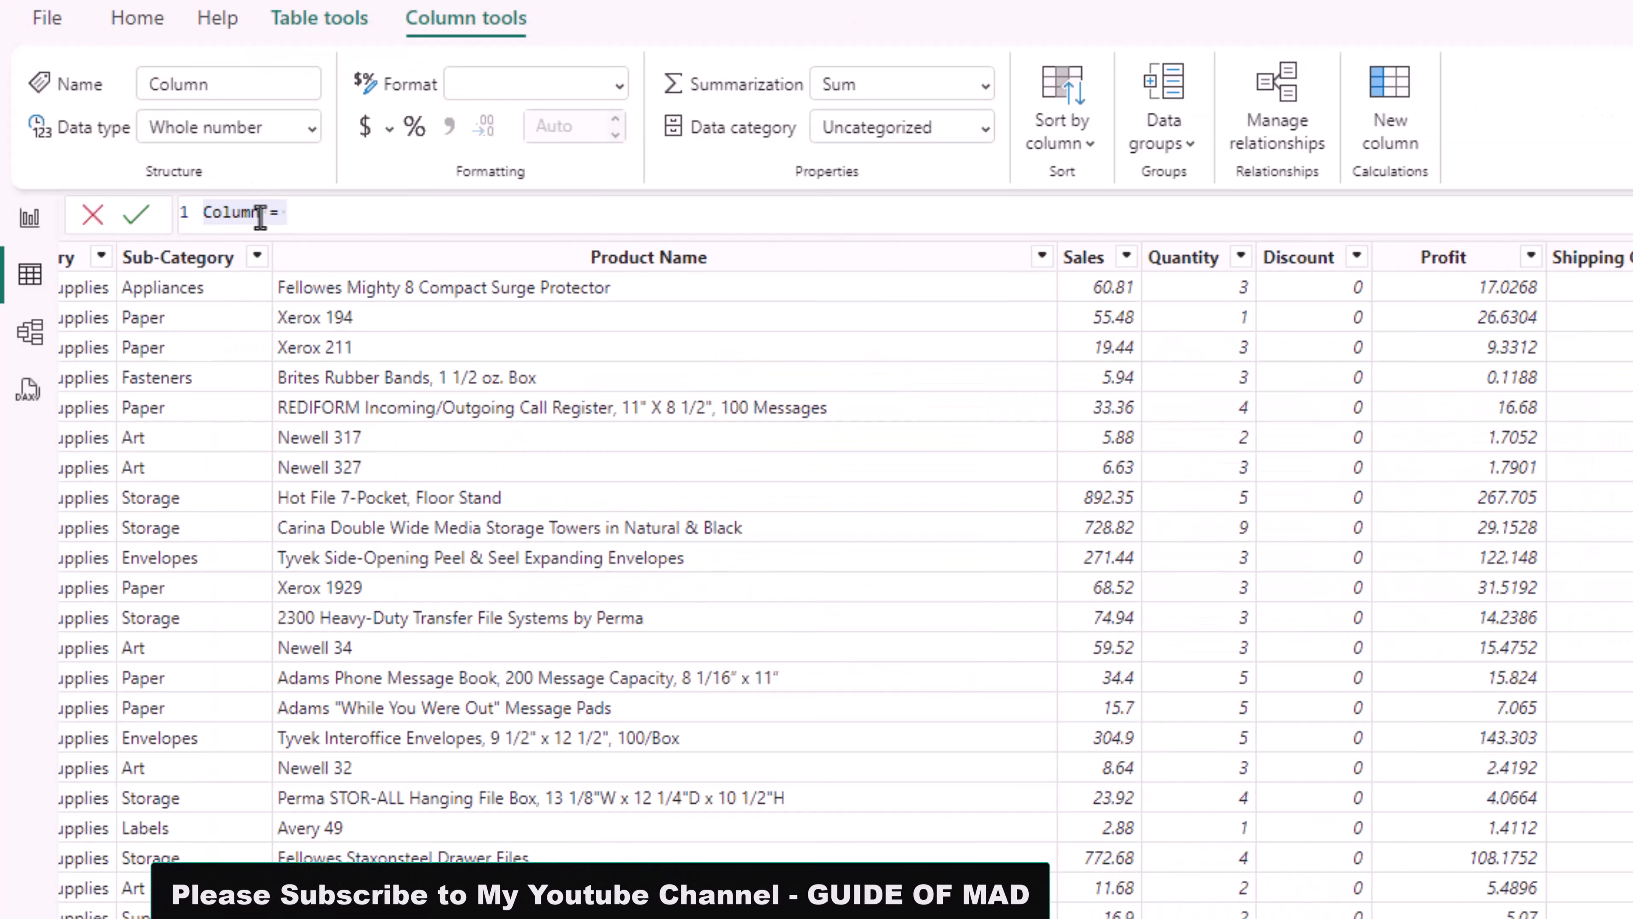
left_click(260, 213)
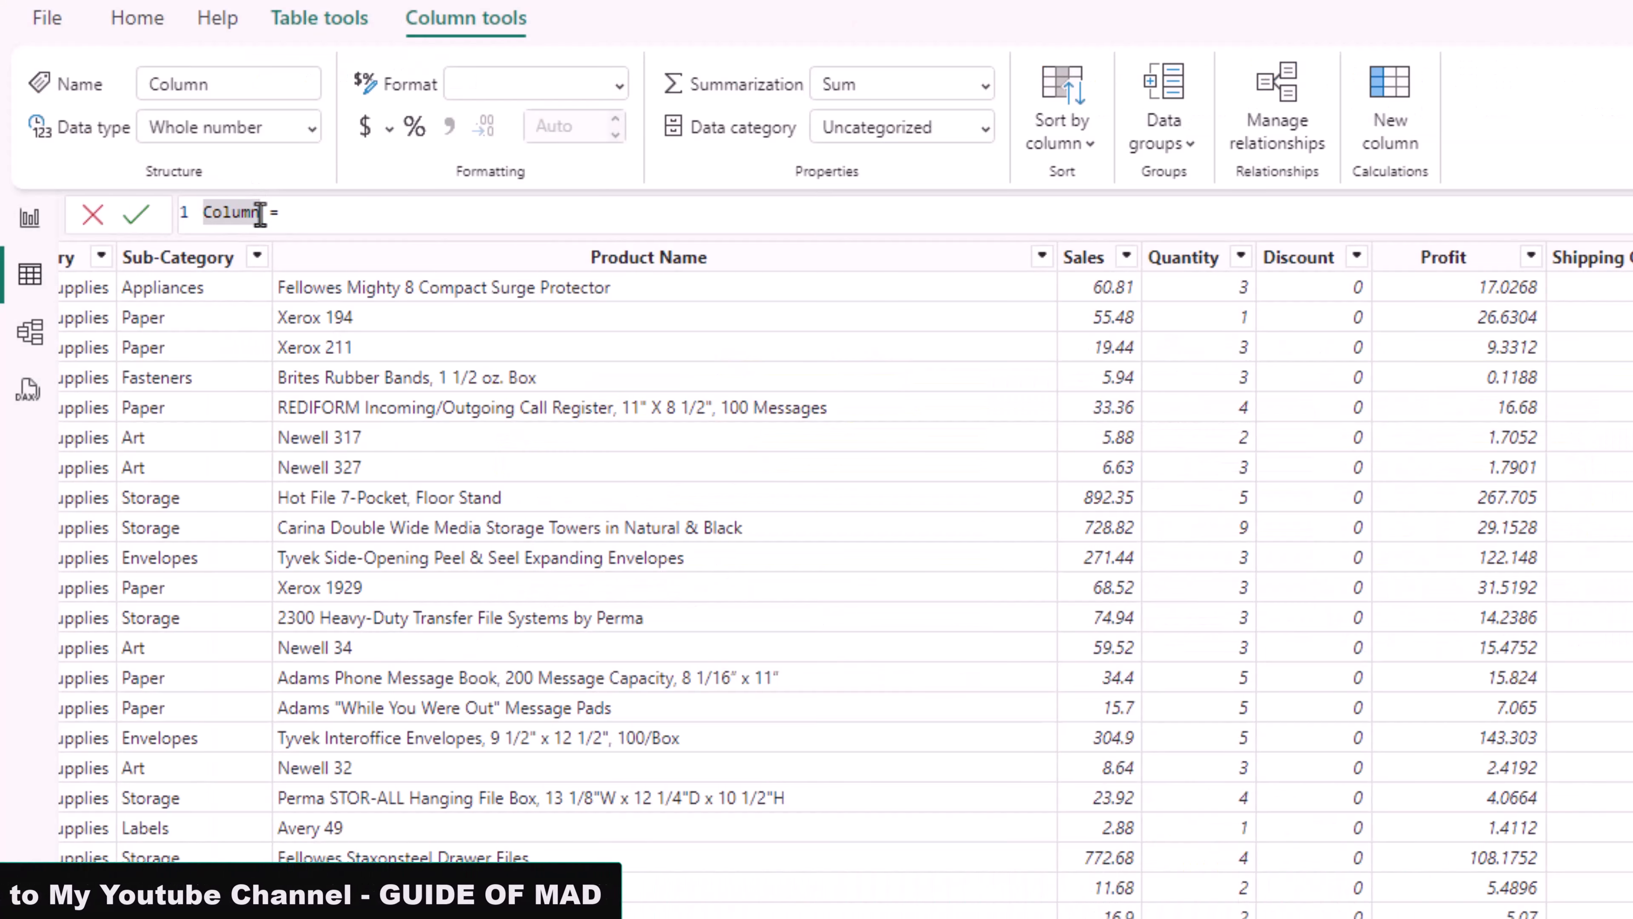
left_click_drag(259, 214, 205, 214)
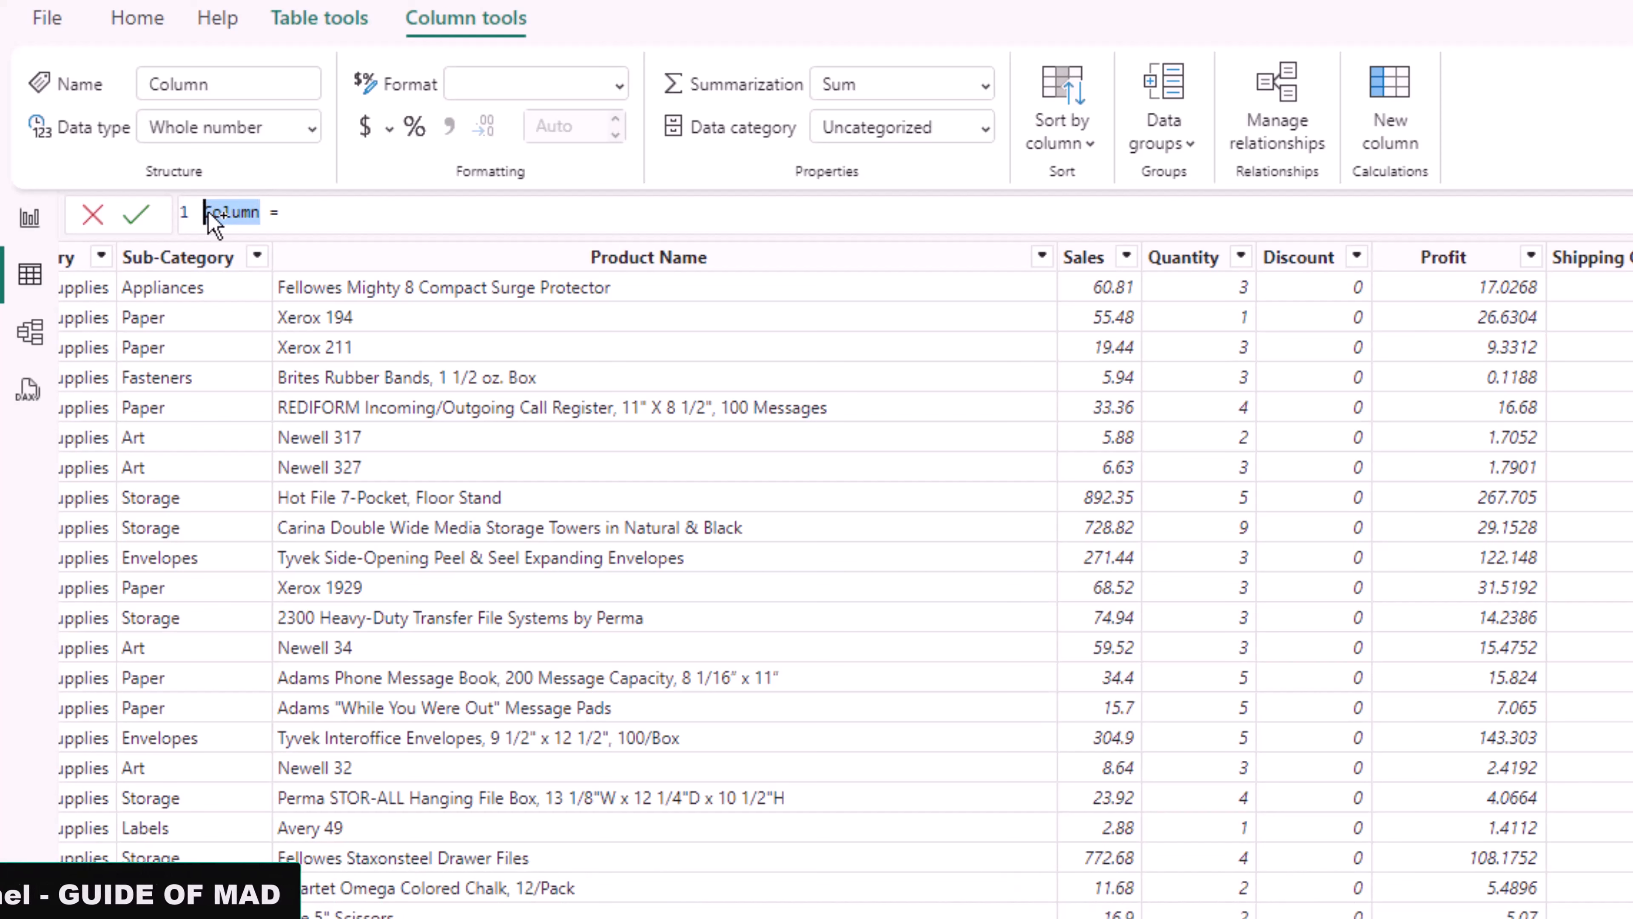
key("ctrl+v")
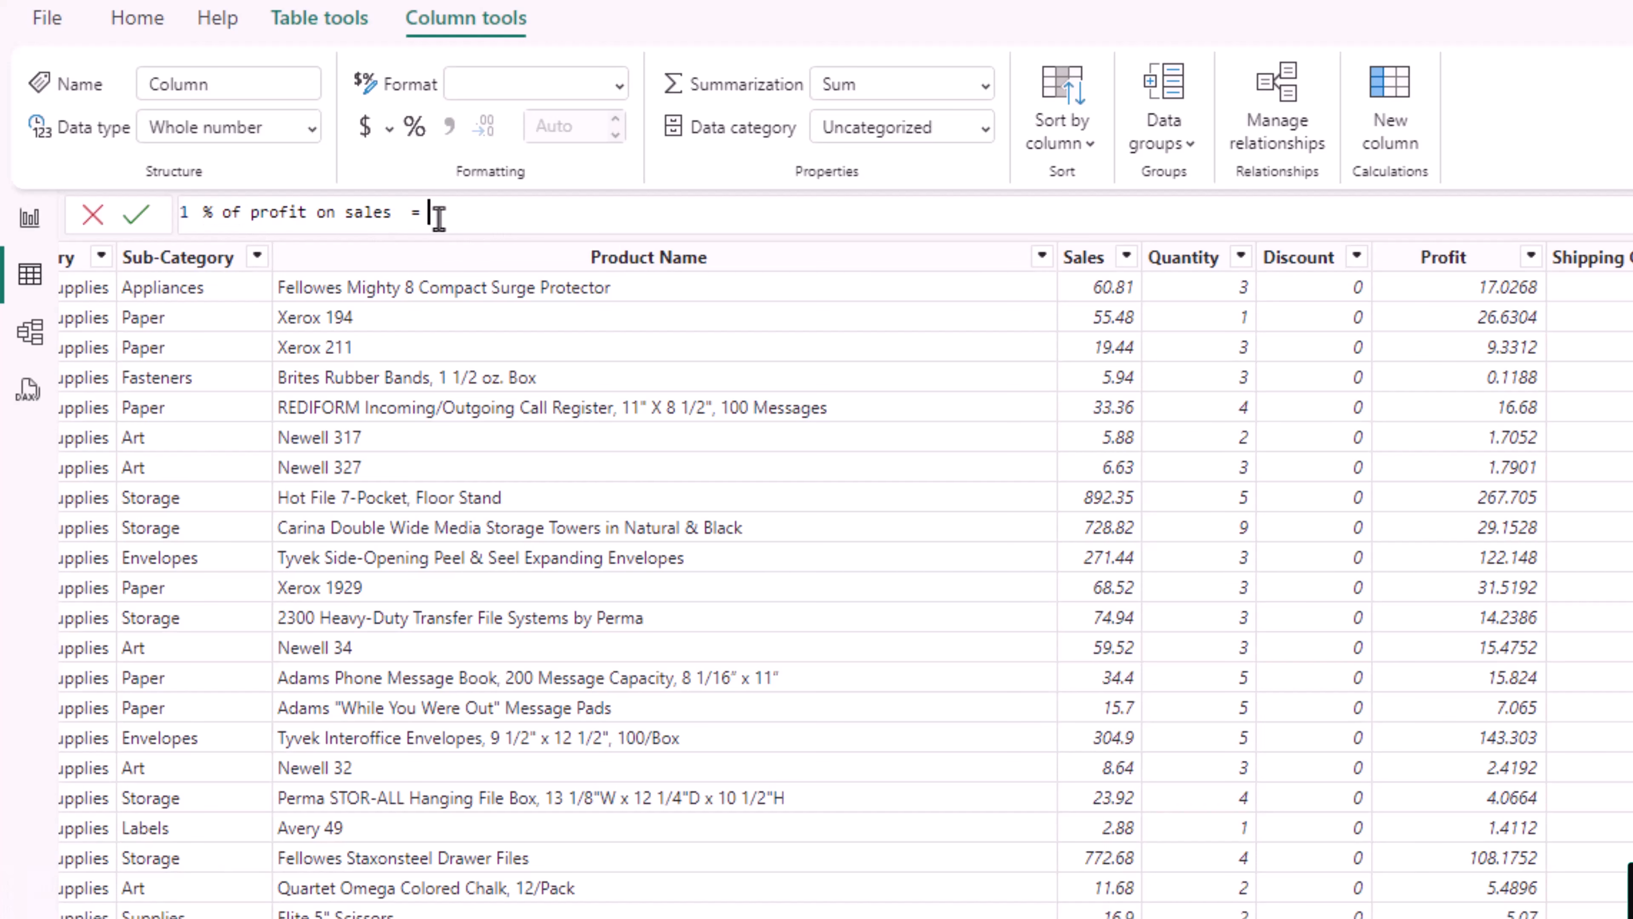
Define the % of profit on sales column as Orders[Profit]/Orders[Sales] and format it as a percentage.
type("pro")
key("Tab")
type("/")
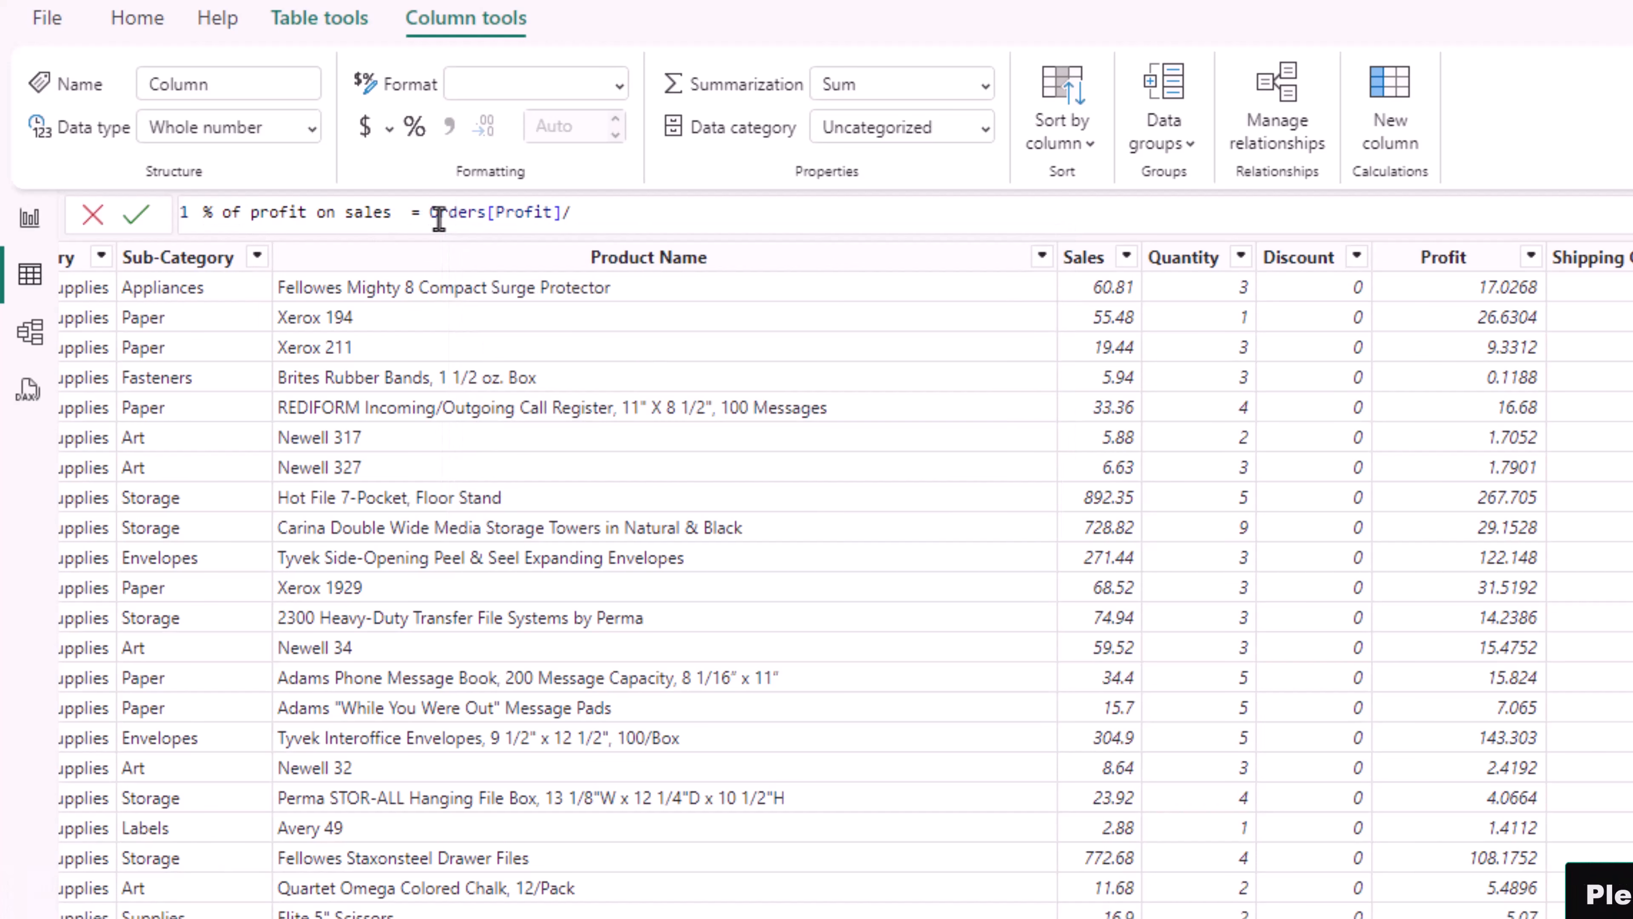
type("sales")
key("Tab")
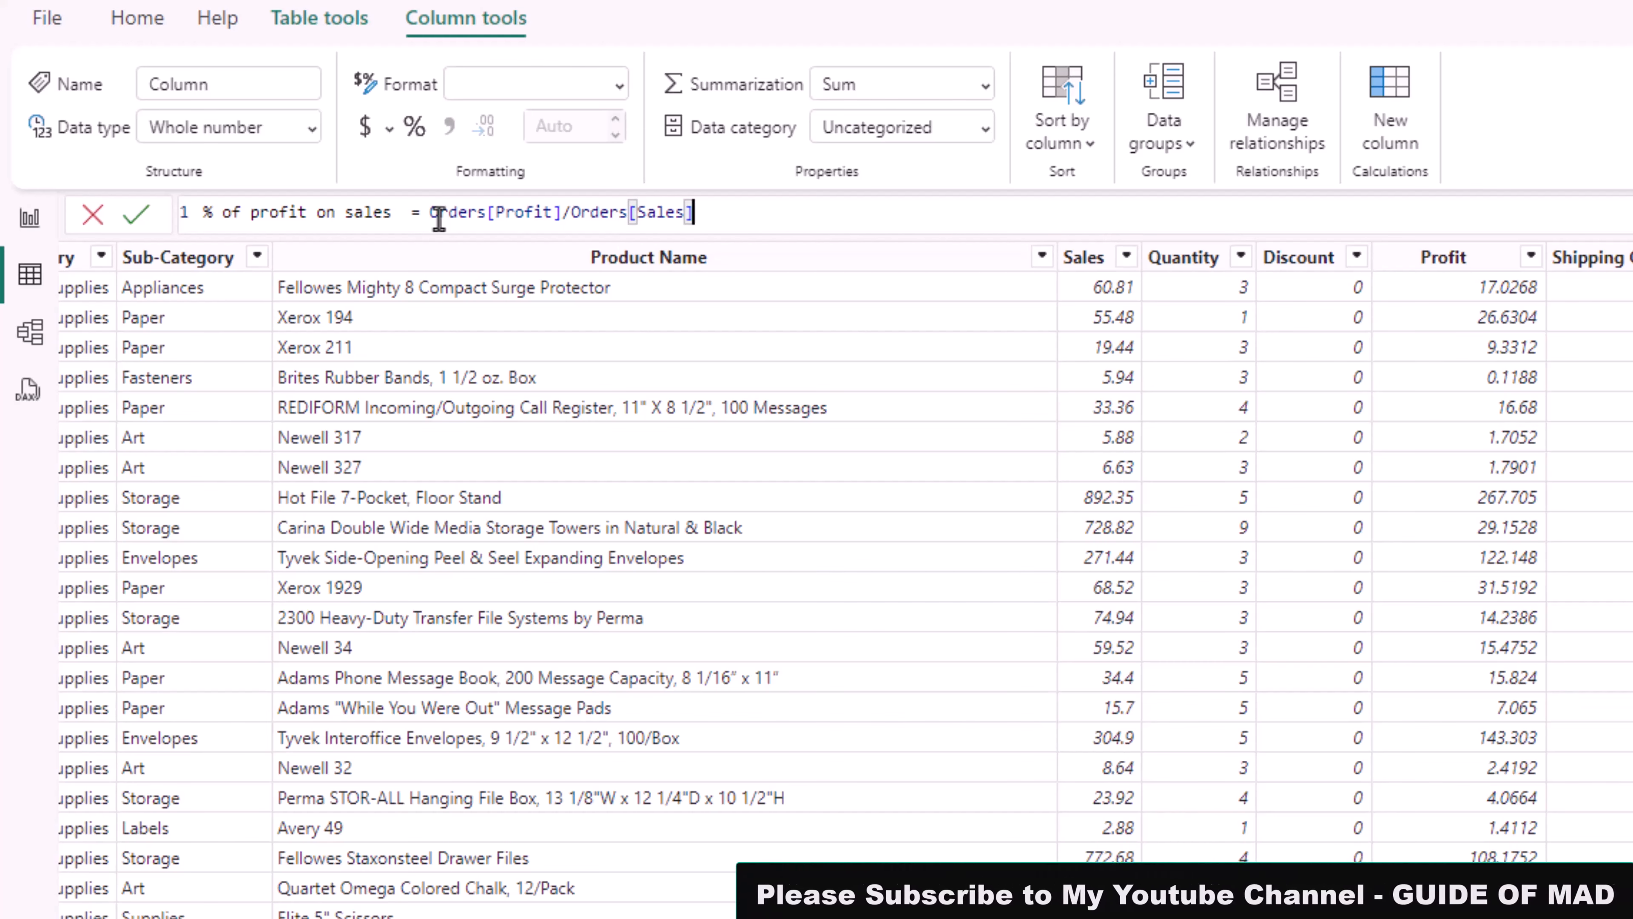
key("Return")
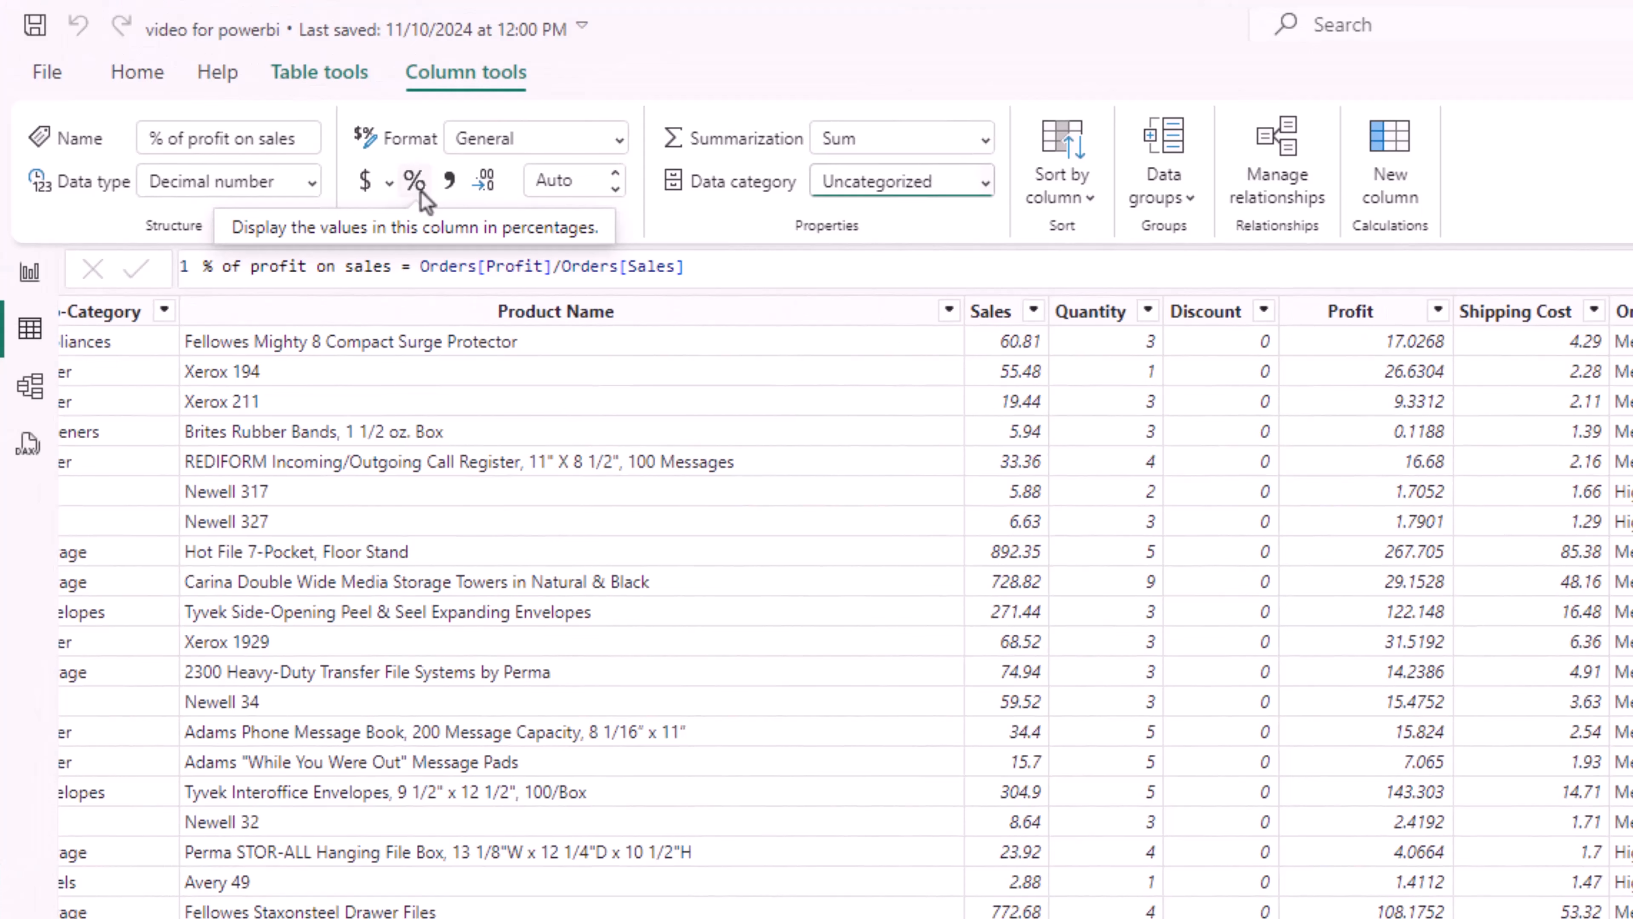
left_click(415, 182)
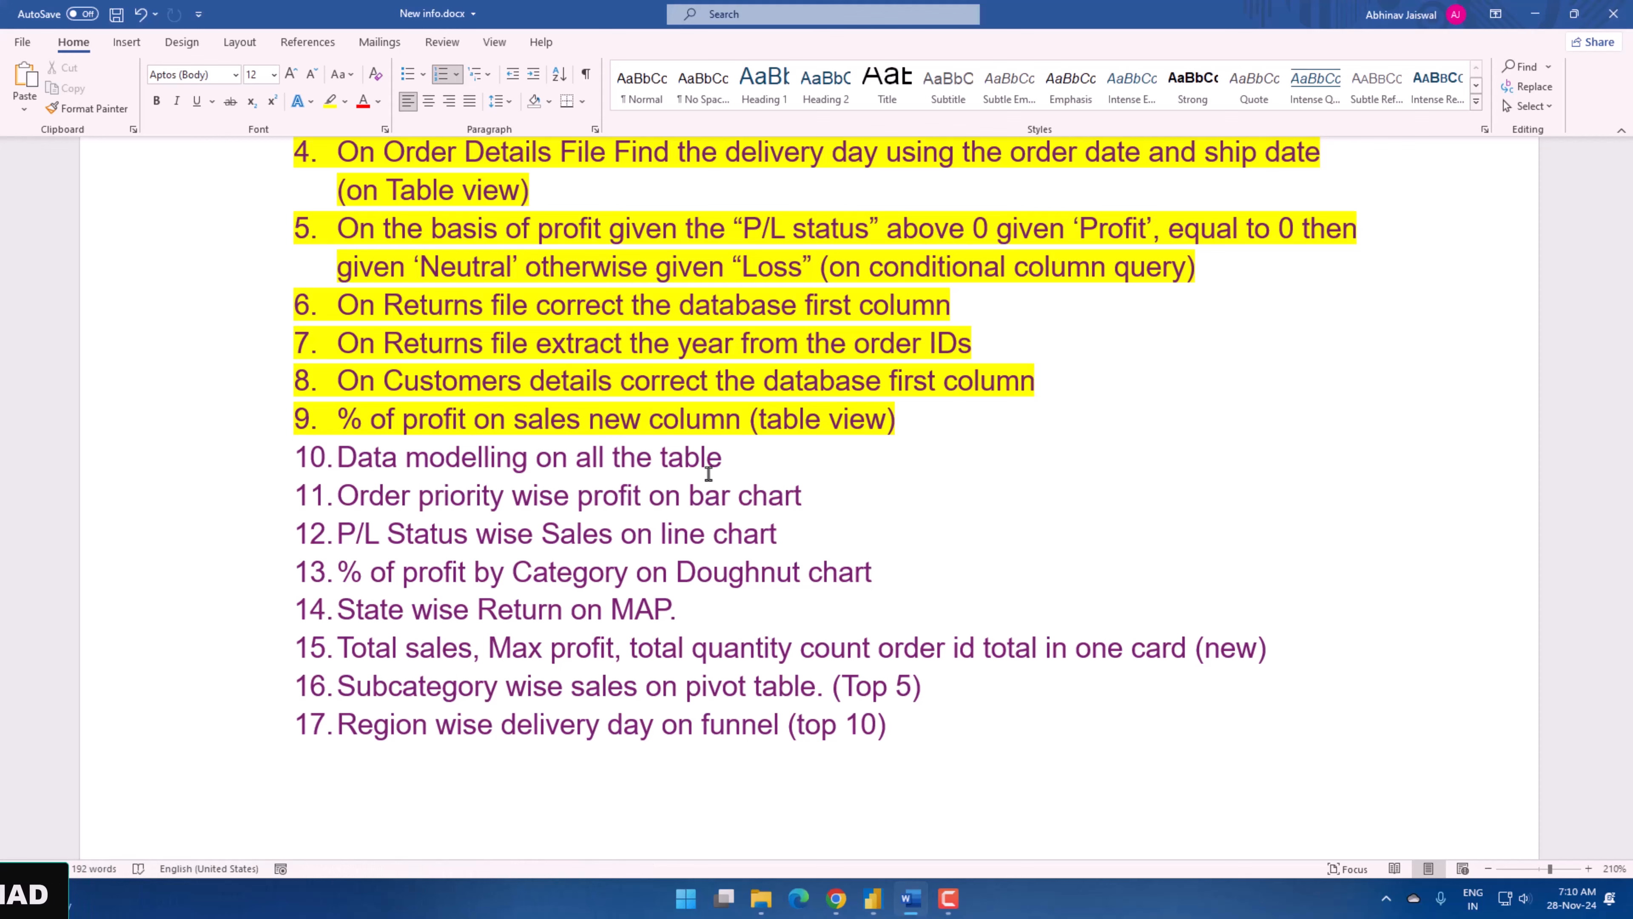
In Power BI's Model view, move the Orders and Returns tables apart and lengthen the Returns card to show all its fields.
key("alt+Tab")
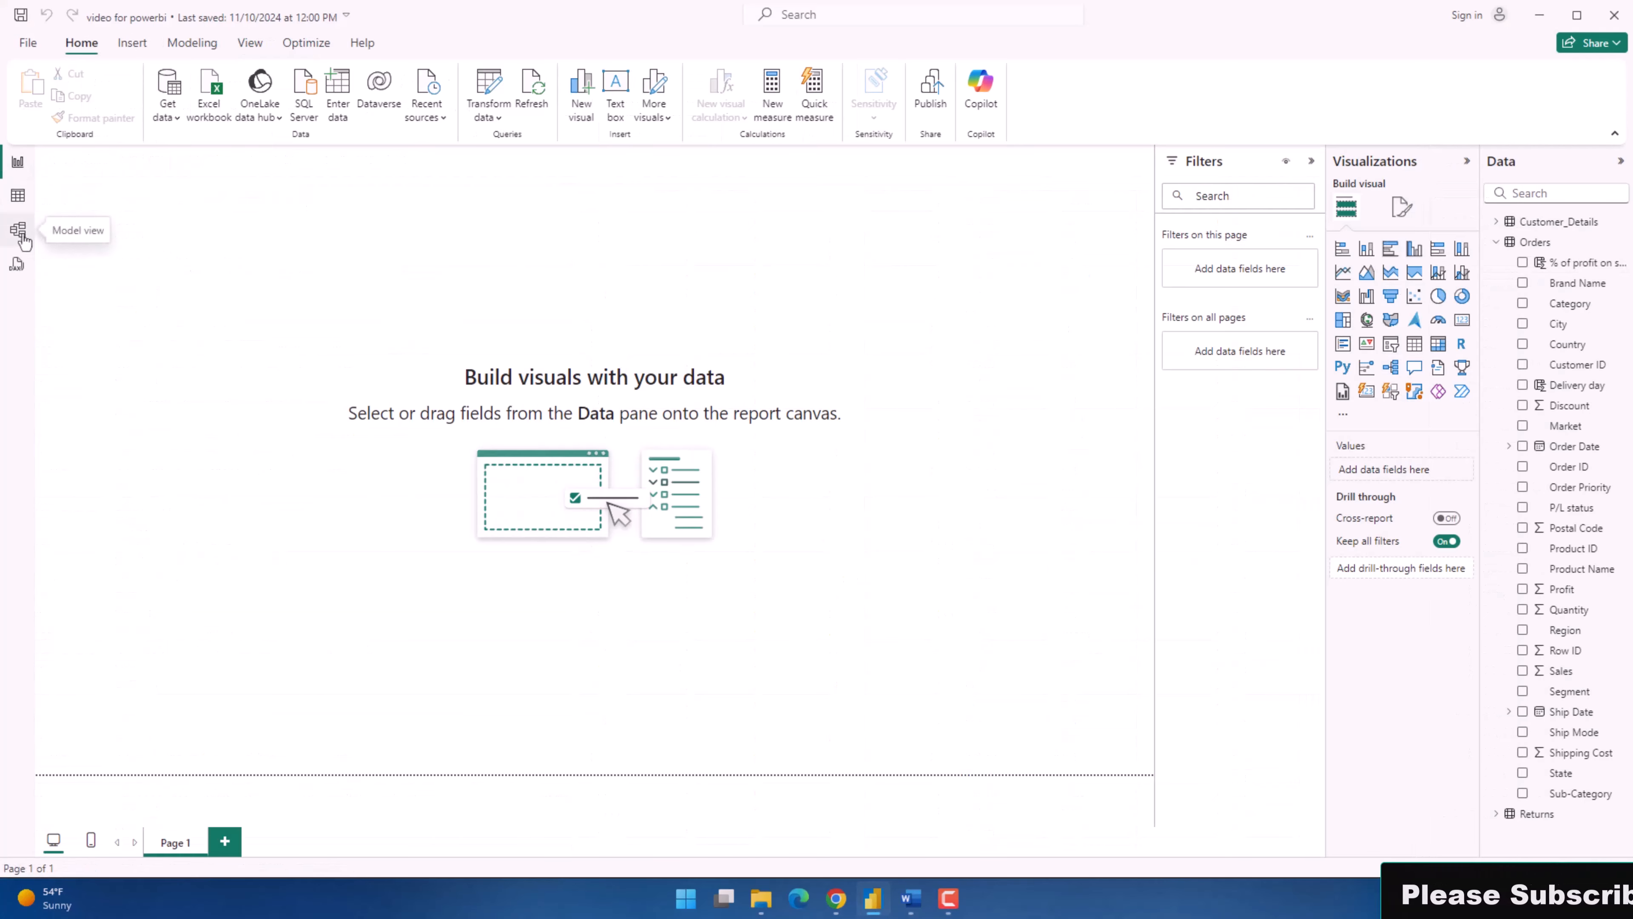
left_click(19, 232)
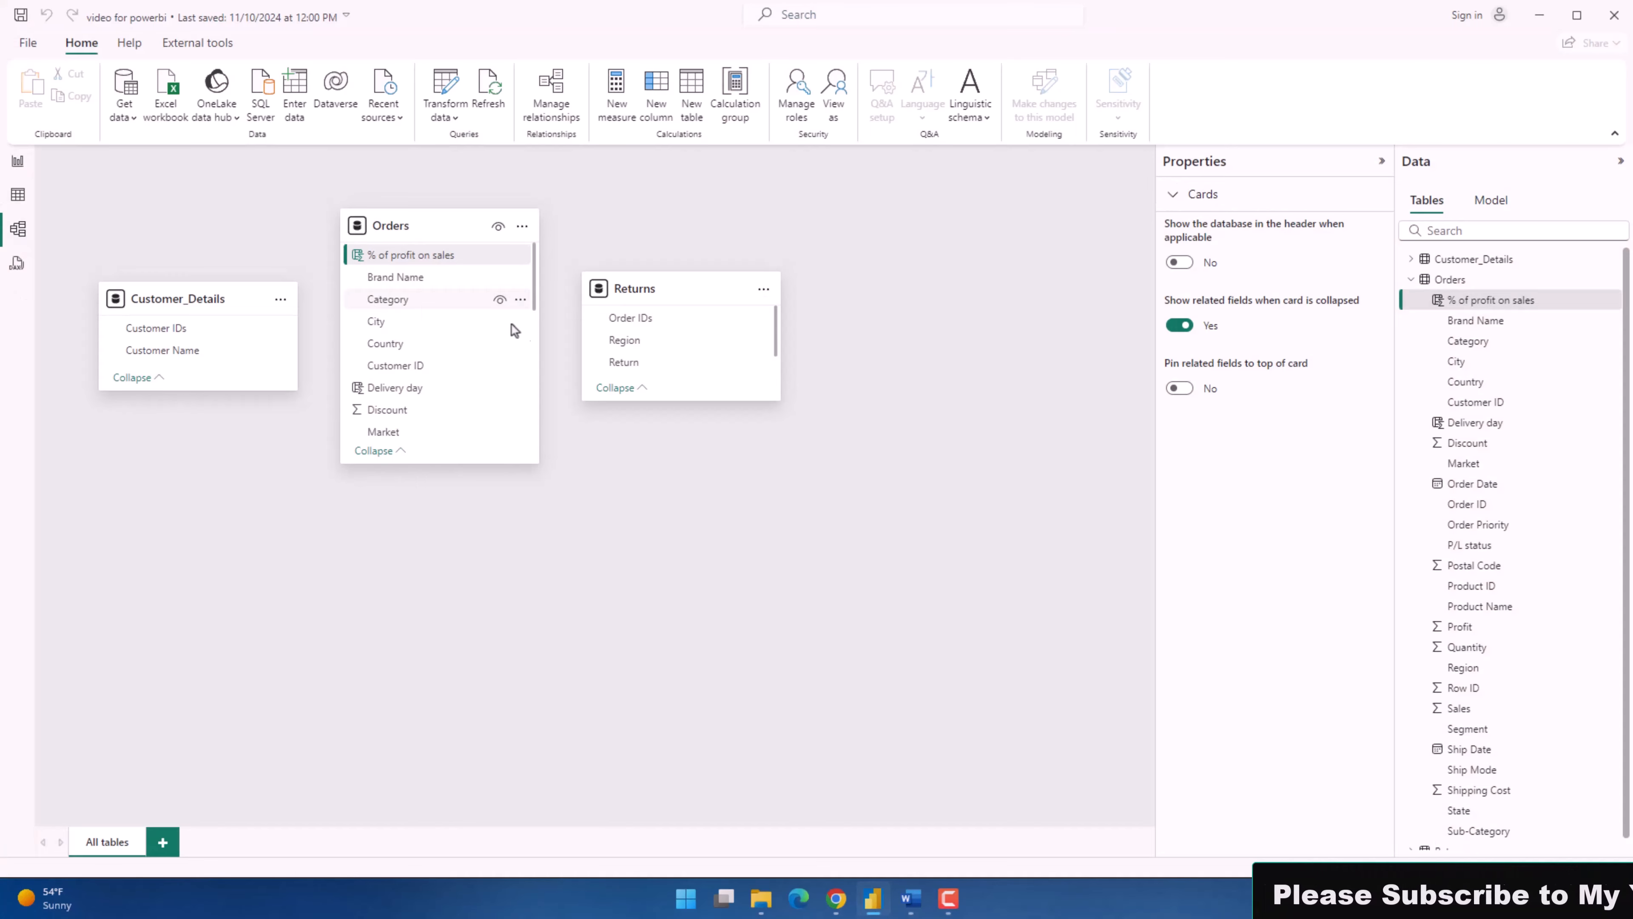
left_click_drag(443, 235, 447, 508)
left_click_drag(648, 295, 876, 305)
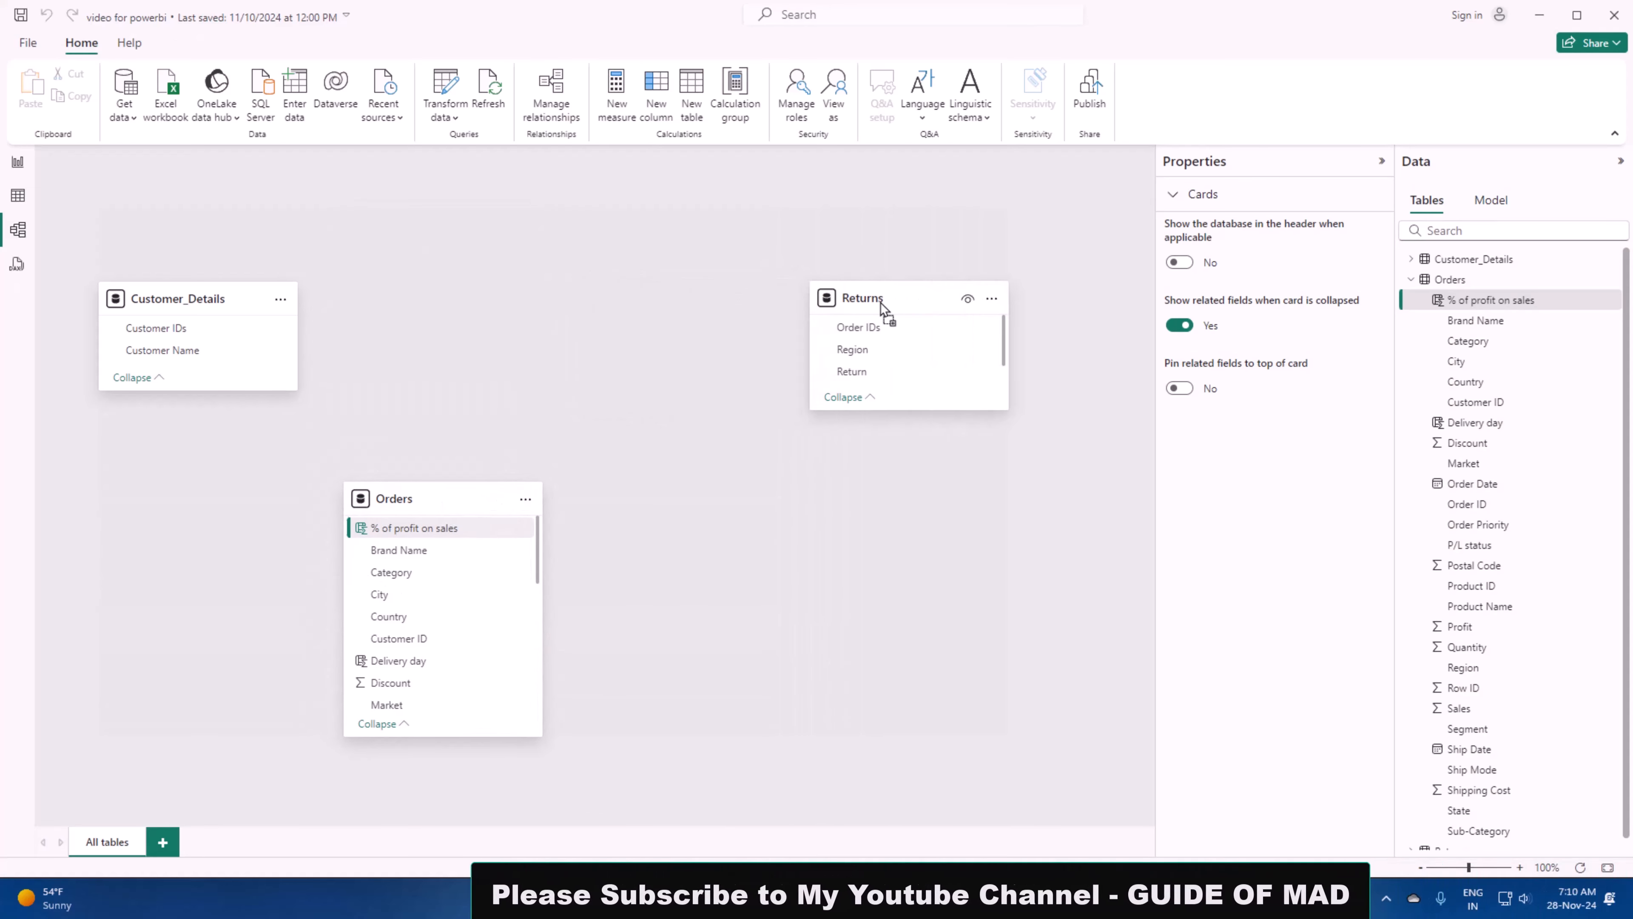
left_click_drag(897, 409, 907, 488)
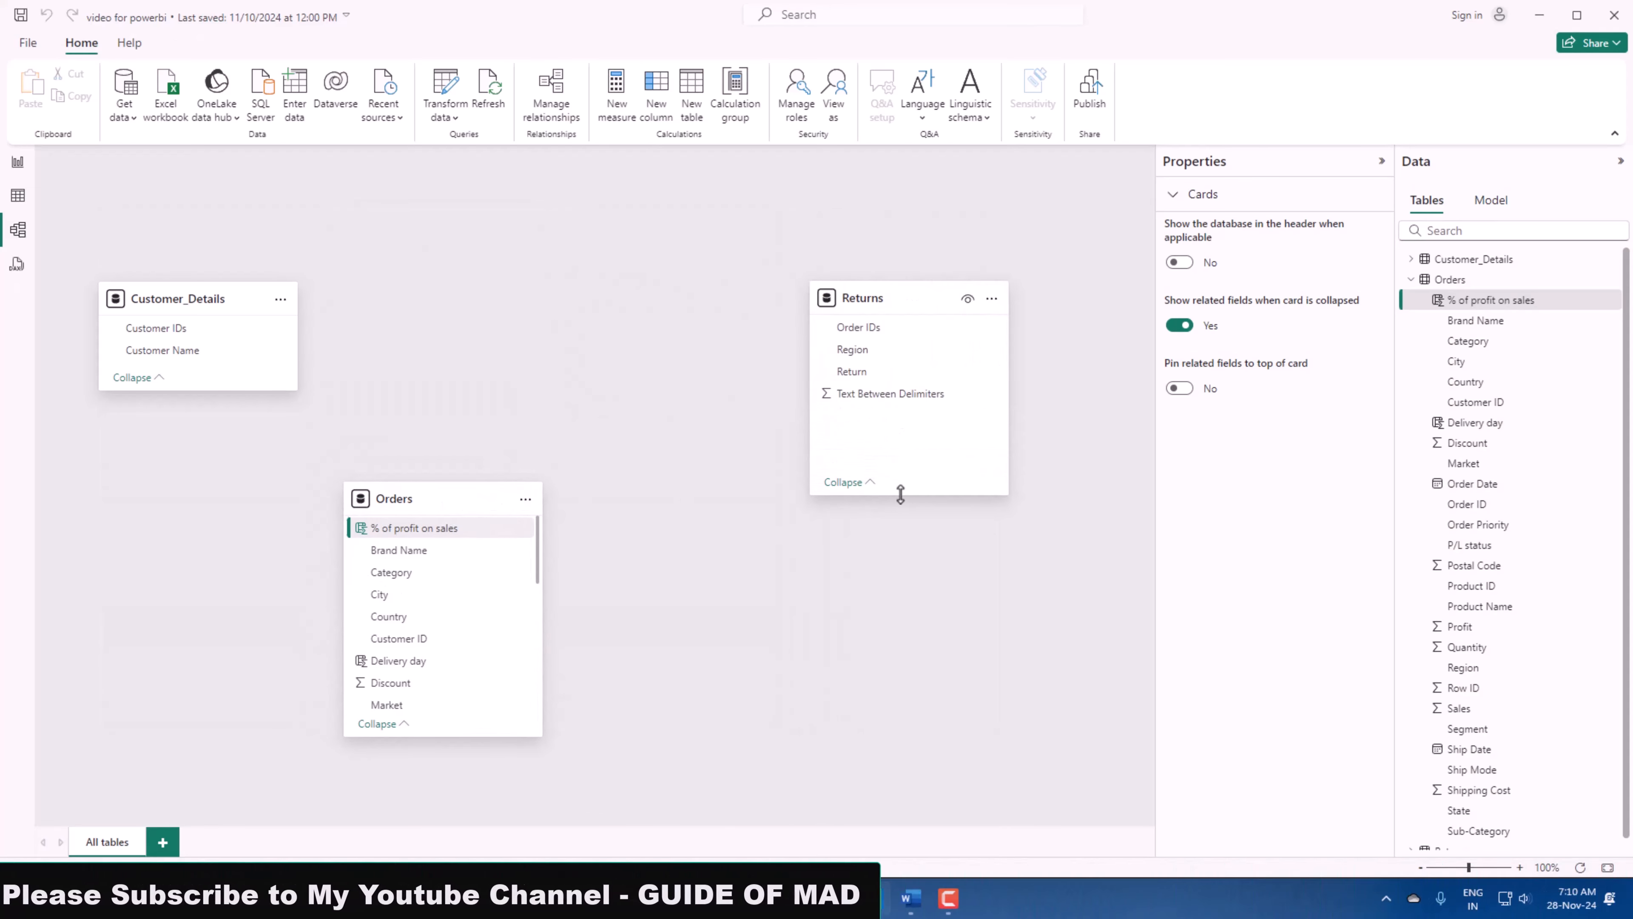
Place the Orders table between Customer_Details and Returns, and lengthen its card to show most of its fields.
left_click_drag(434, 503, 518, 464)
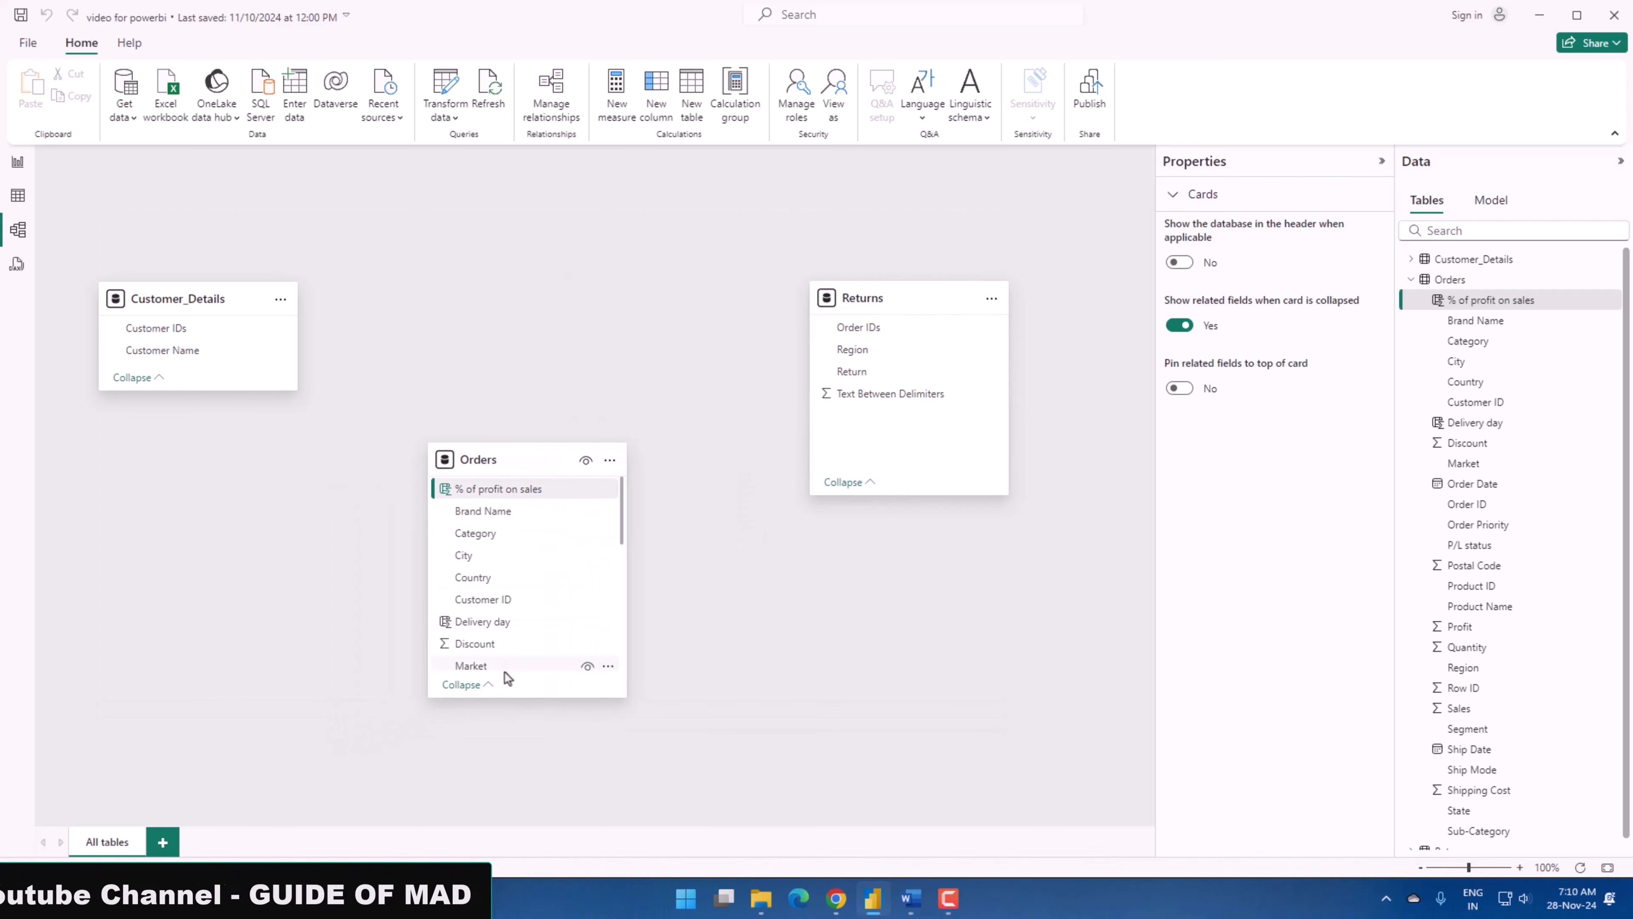
left_click_drag(550, 696, 556, 832)
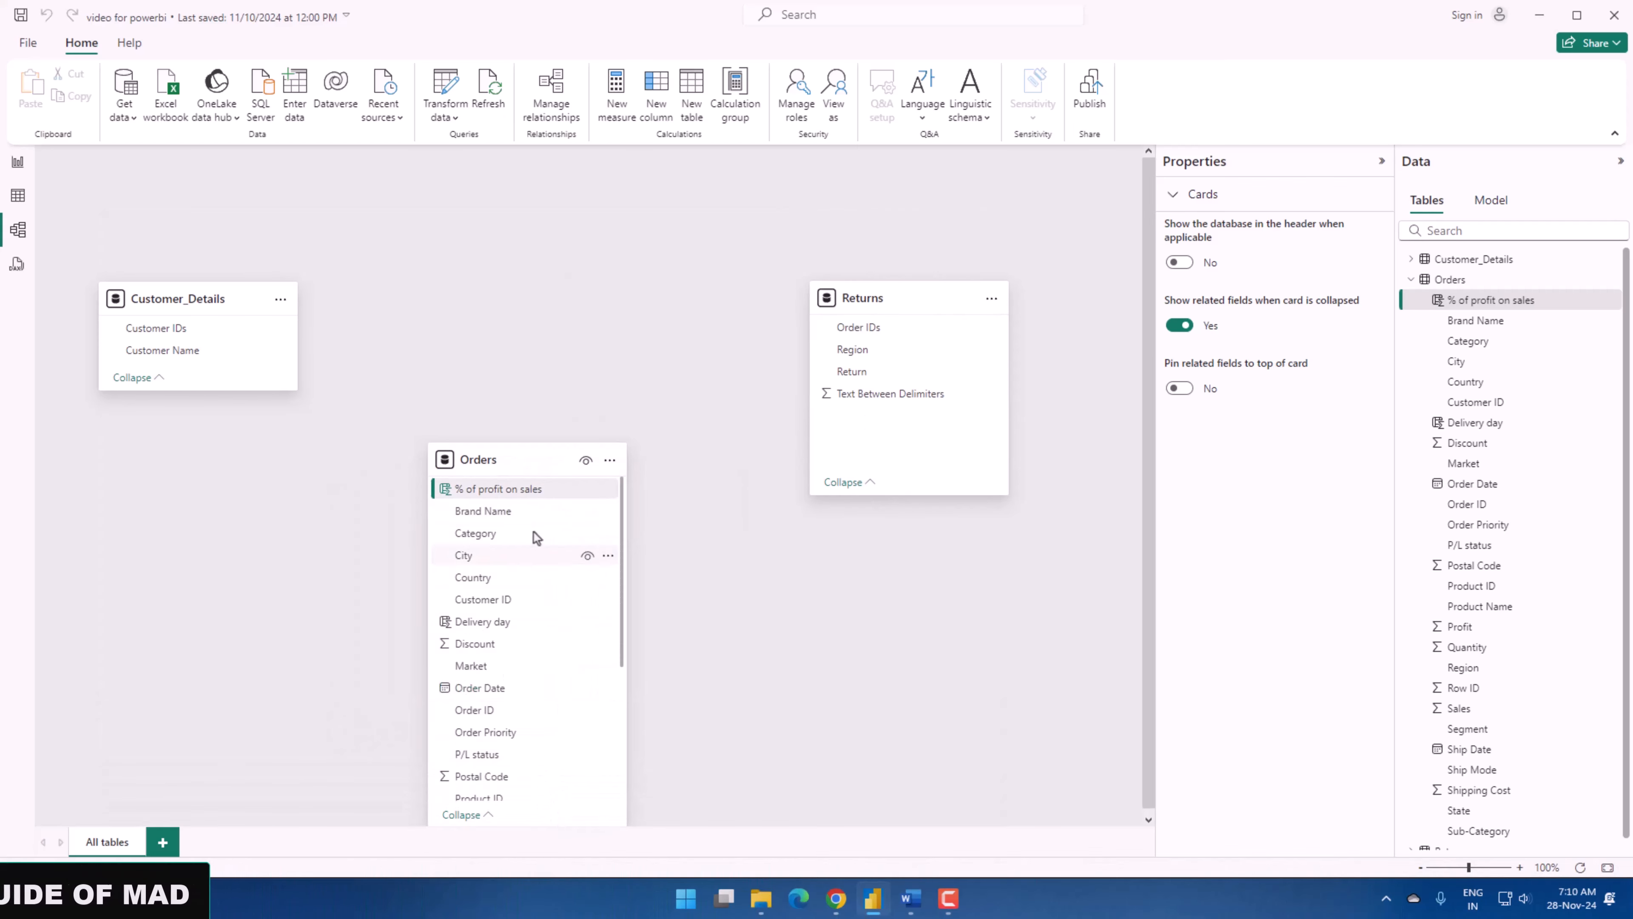
left_click_drag(507, 464, 492, 275)
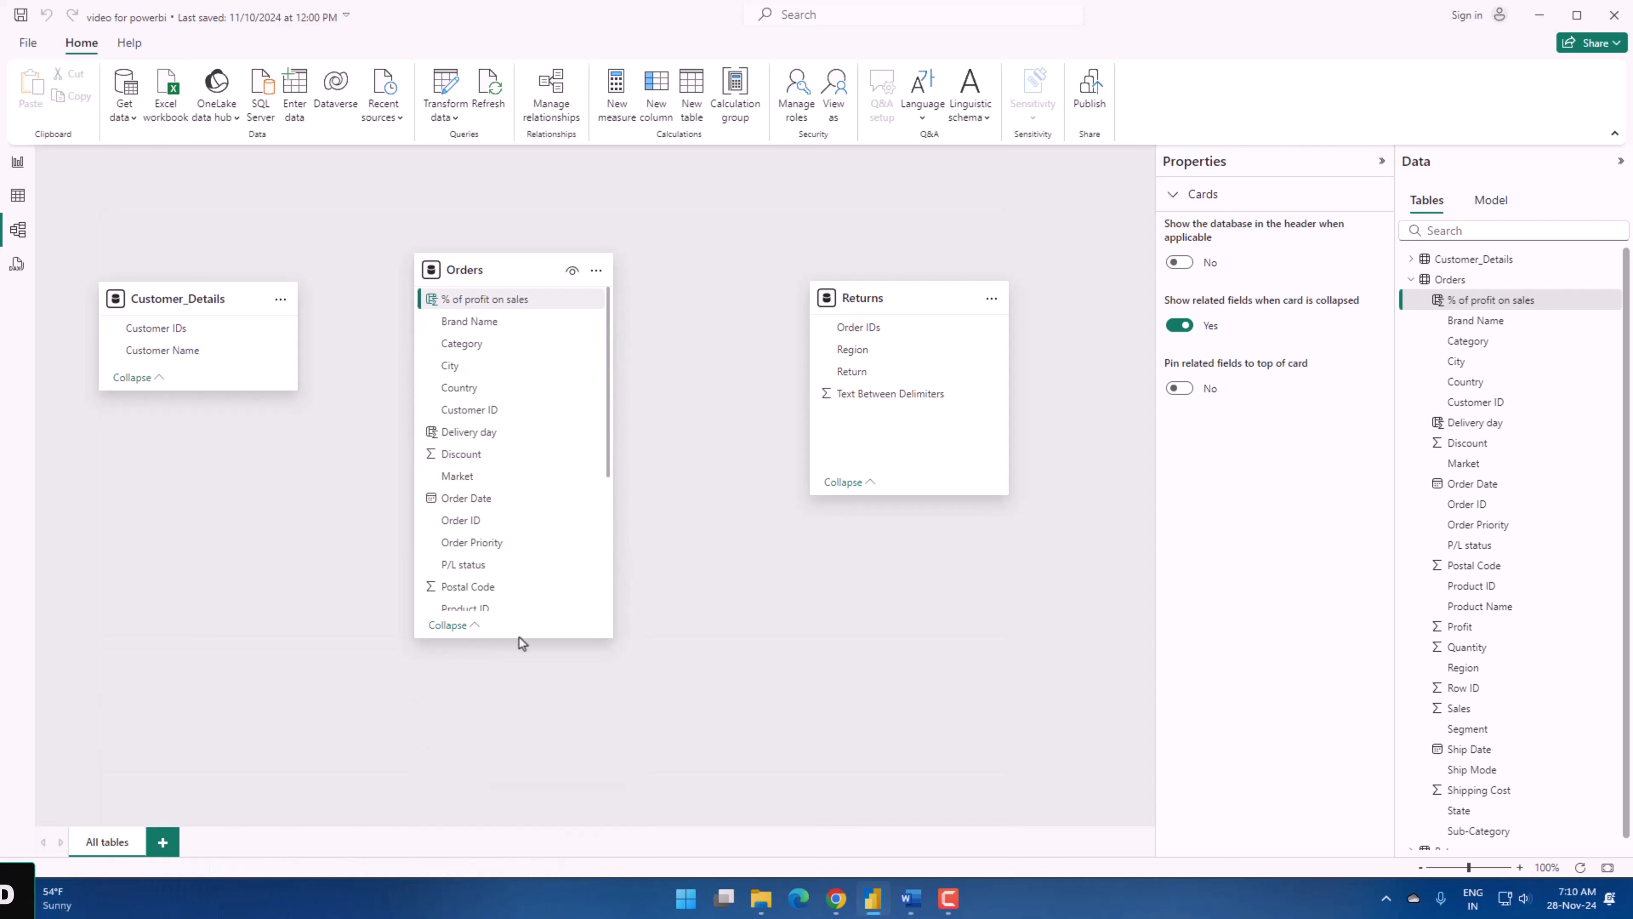
left_click_drag(524, 663, 528, 779)
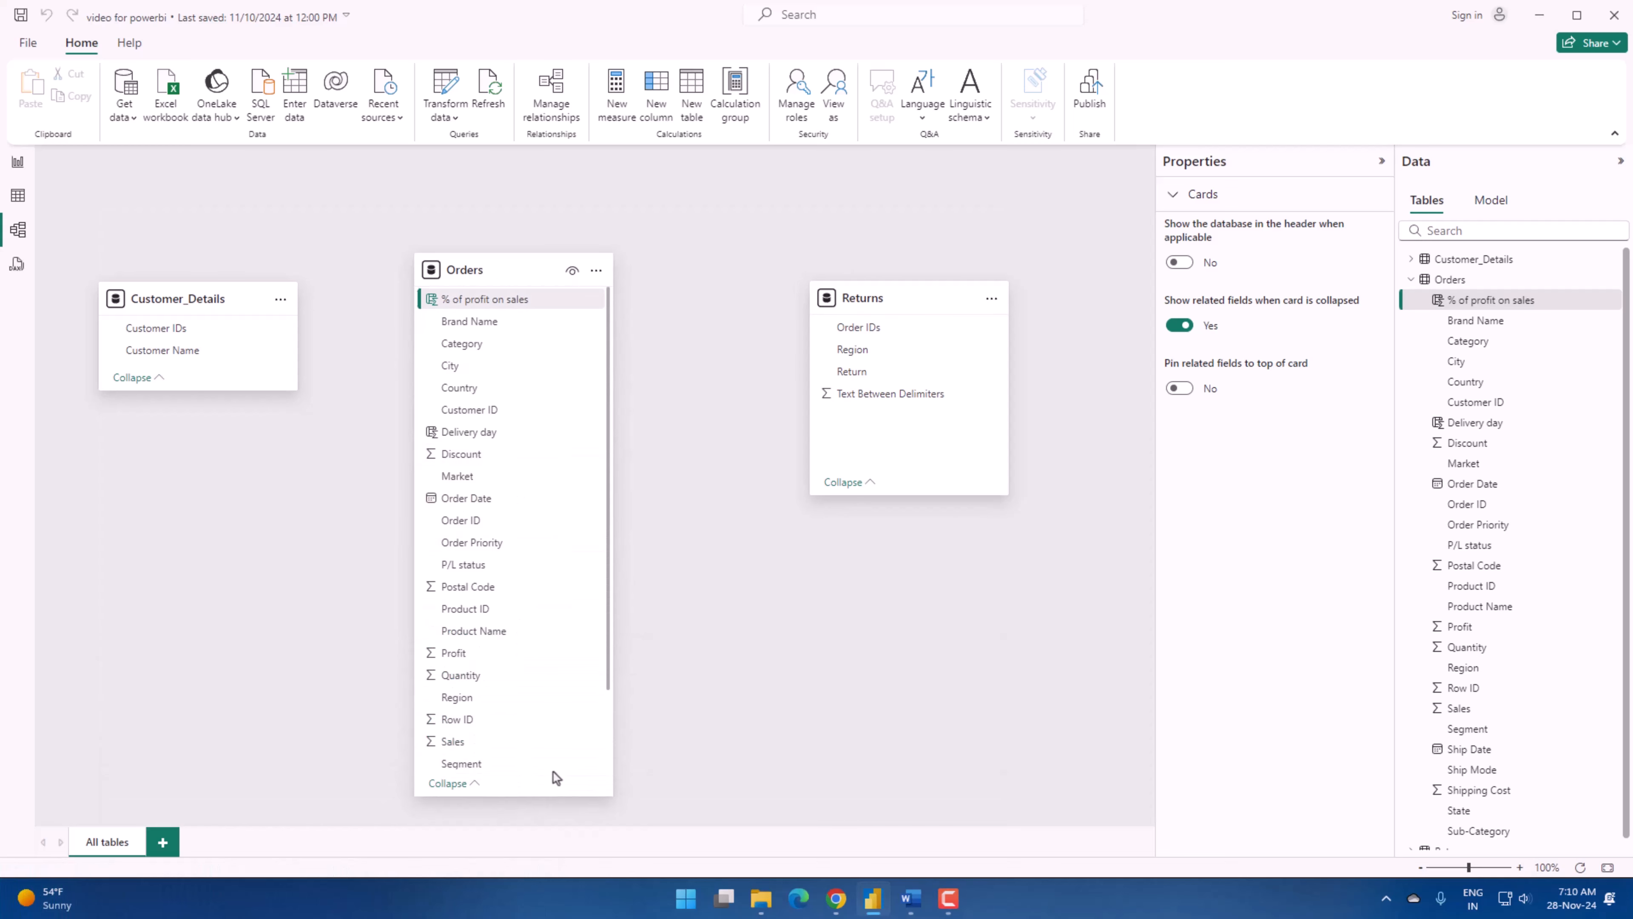
Open the Returns query in Power Query and rename its Text Between Delimiters column to Year.
right_click(895, 400)
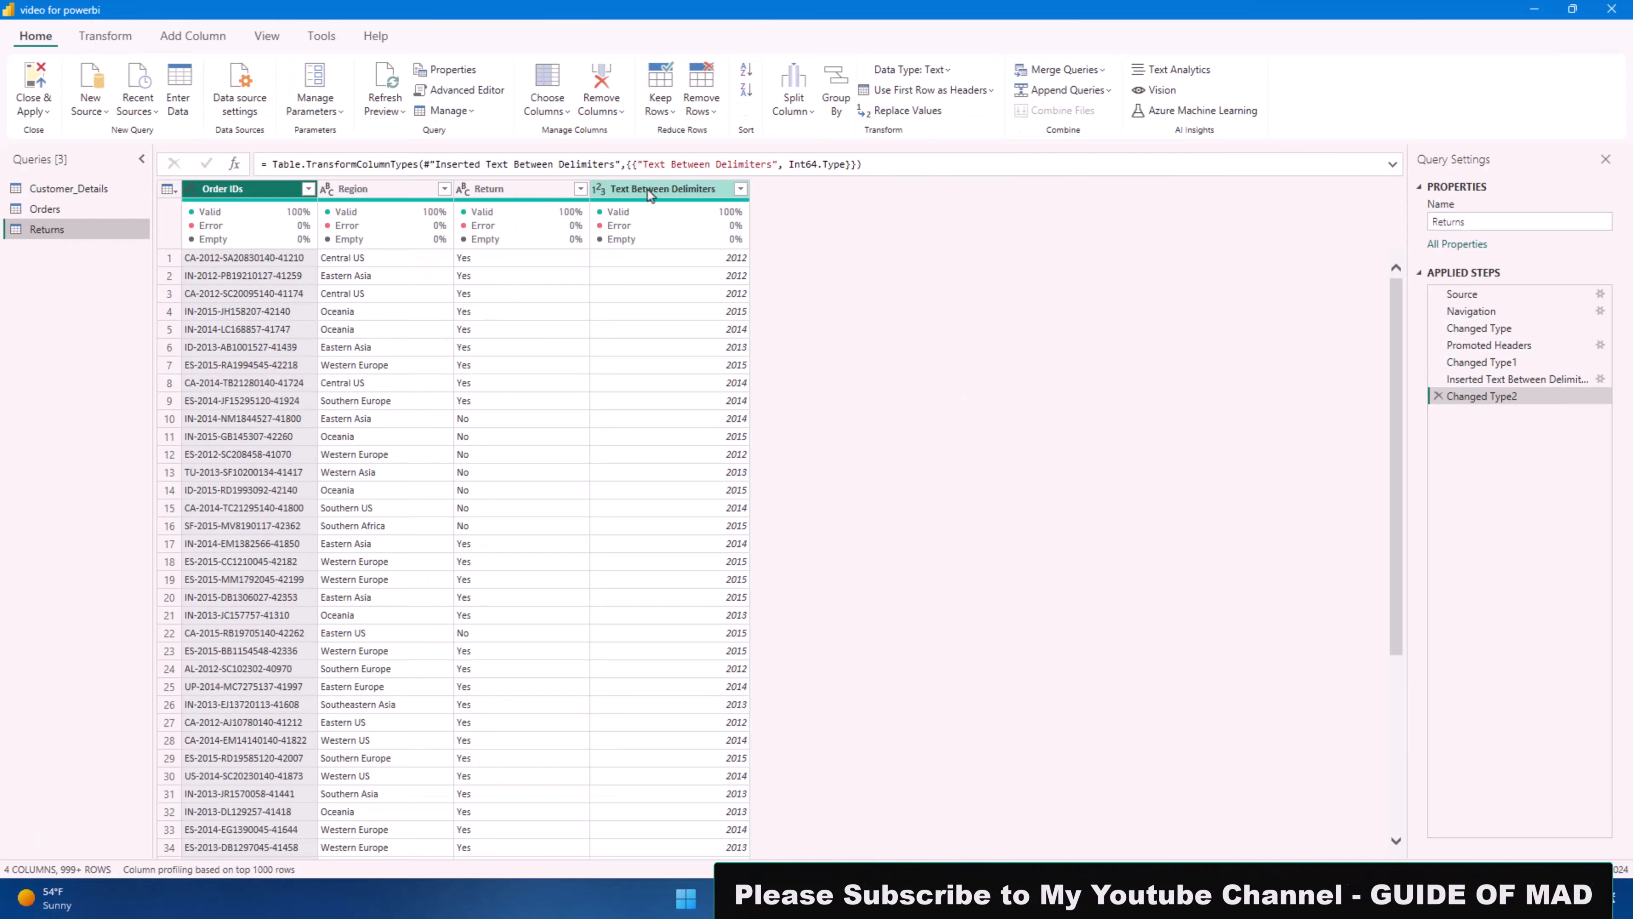
left_click(650, 191)
double_click(649, 190)
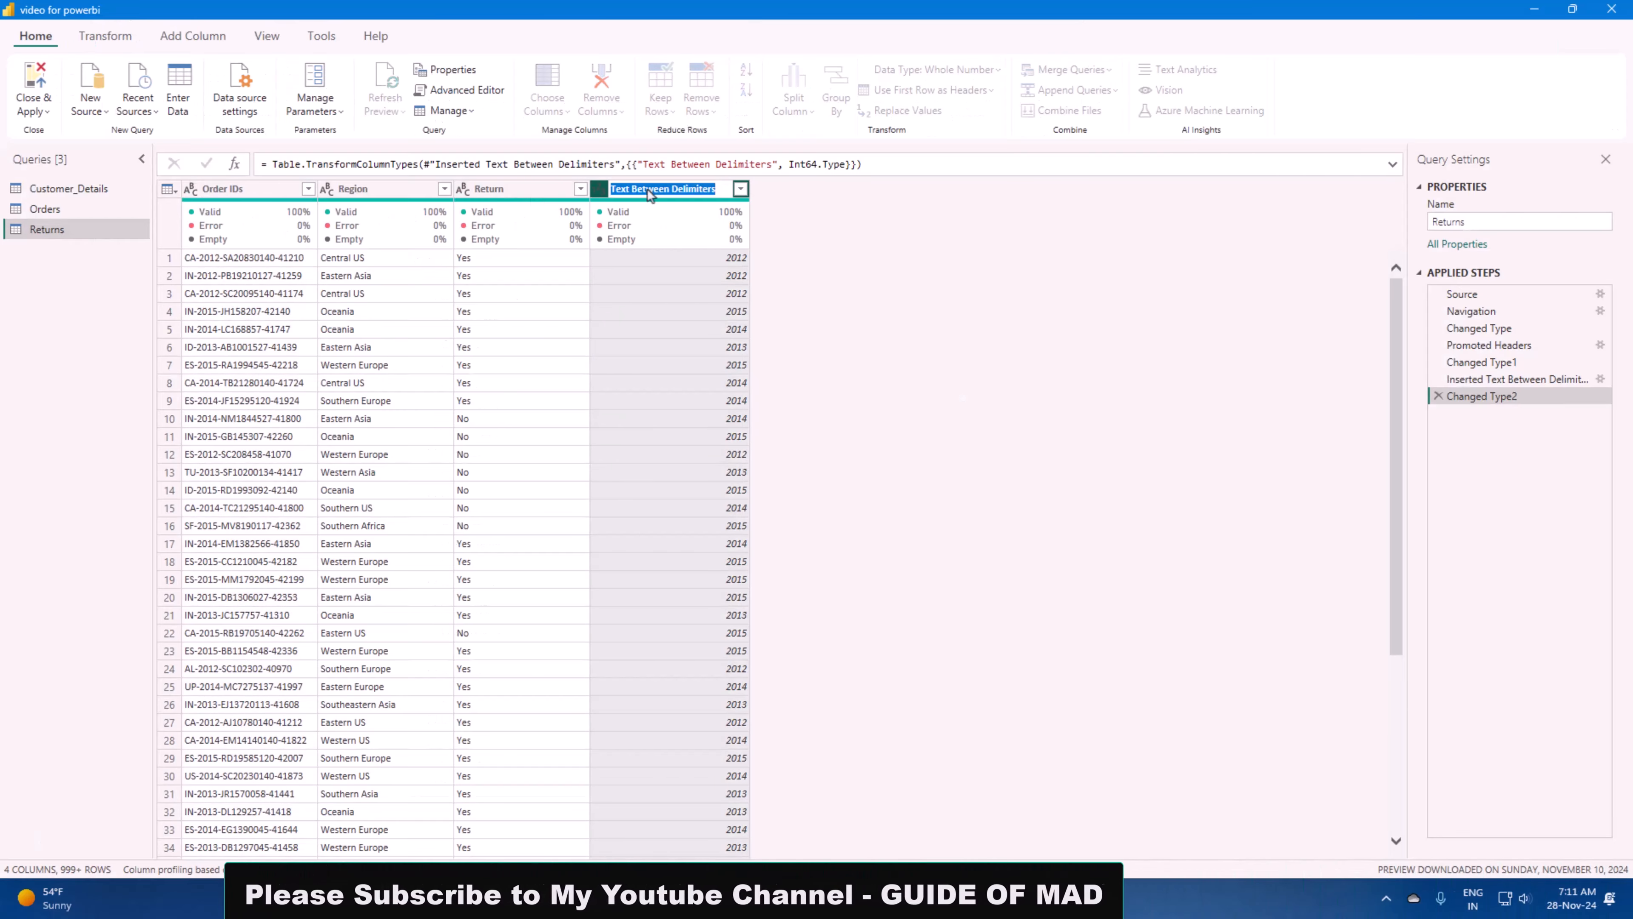
type("Year")
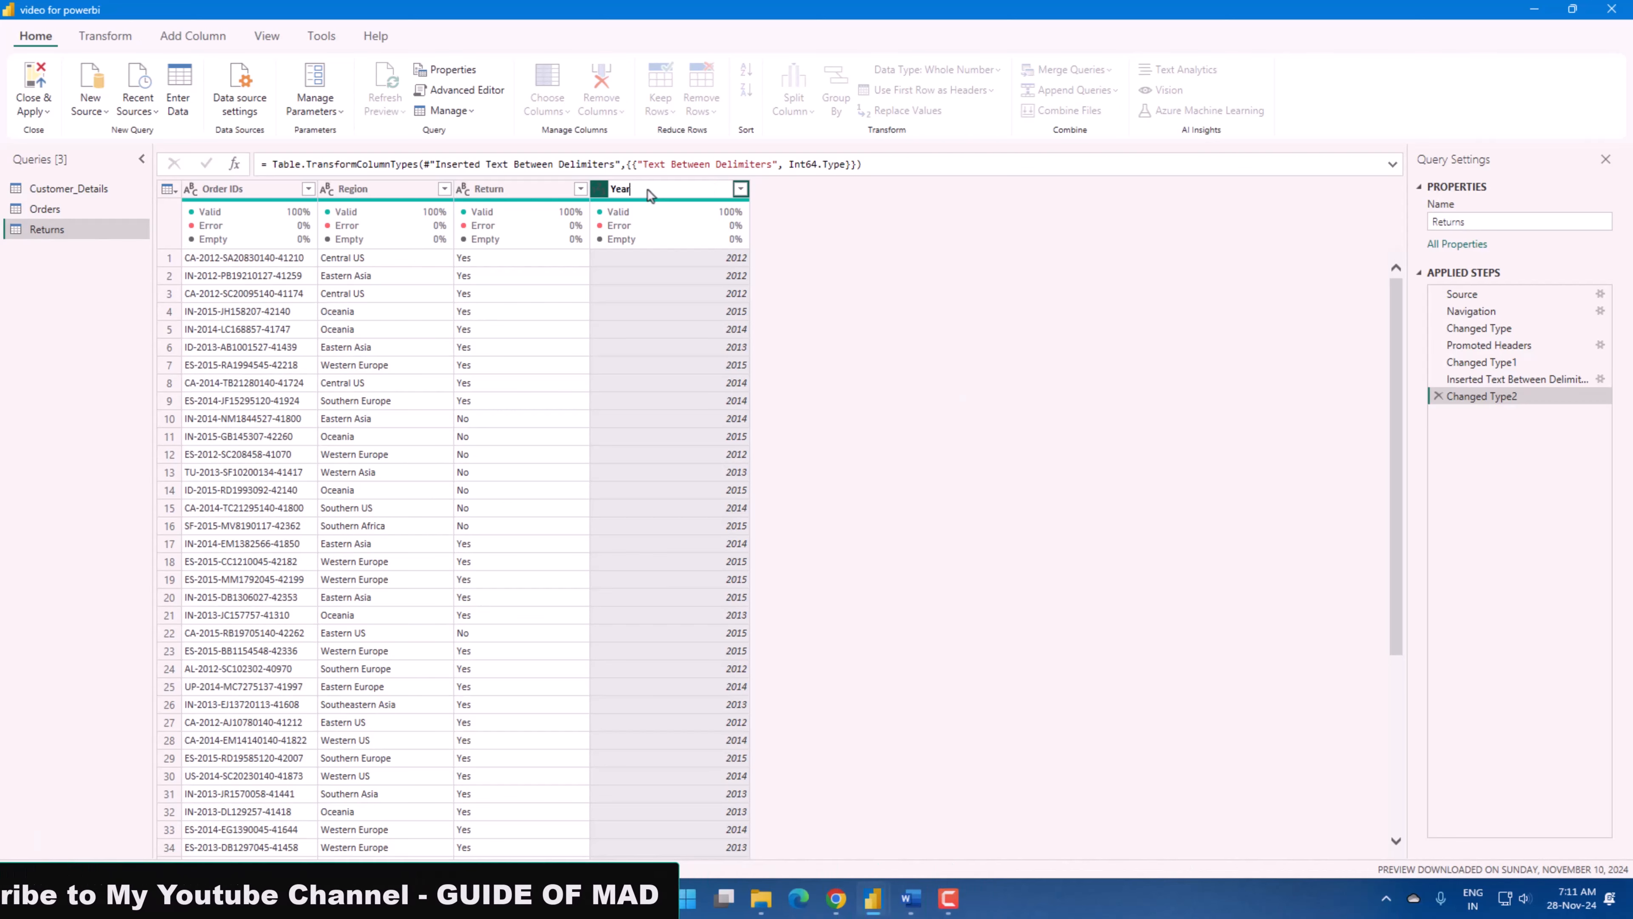
key("Return")
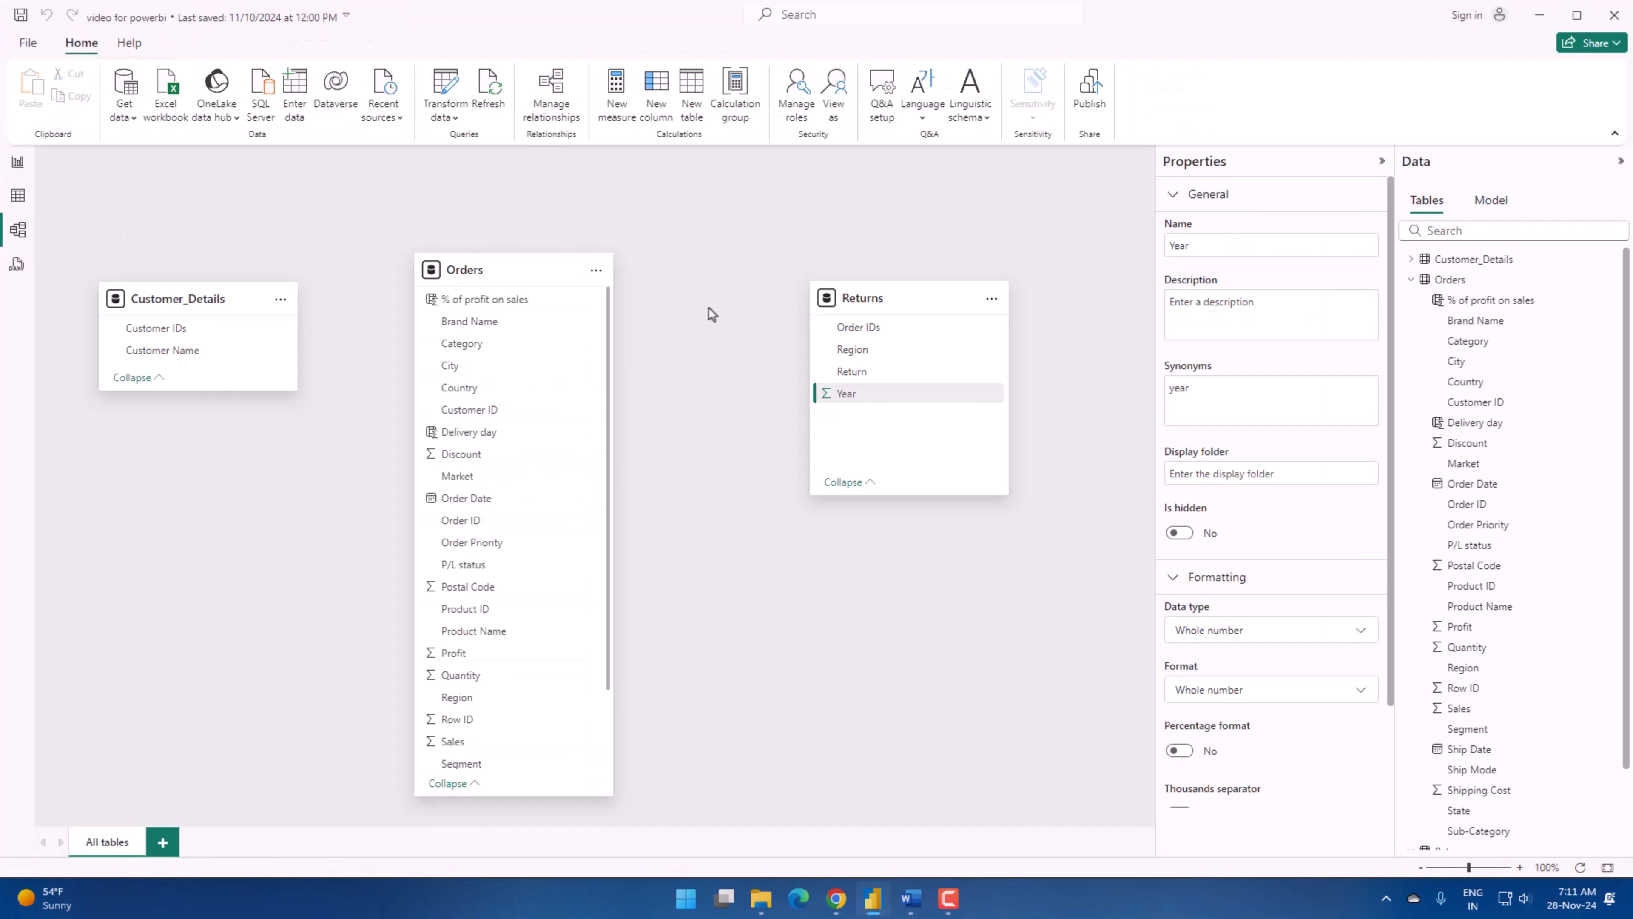
Move the Orders table higher on the Model canvas and lengthen its card to show more fields.
left_click_drag(503, 274, 504, 191)
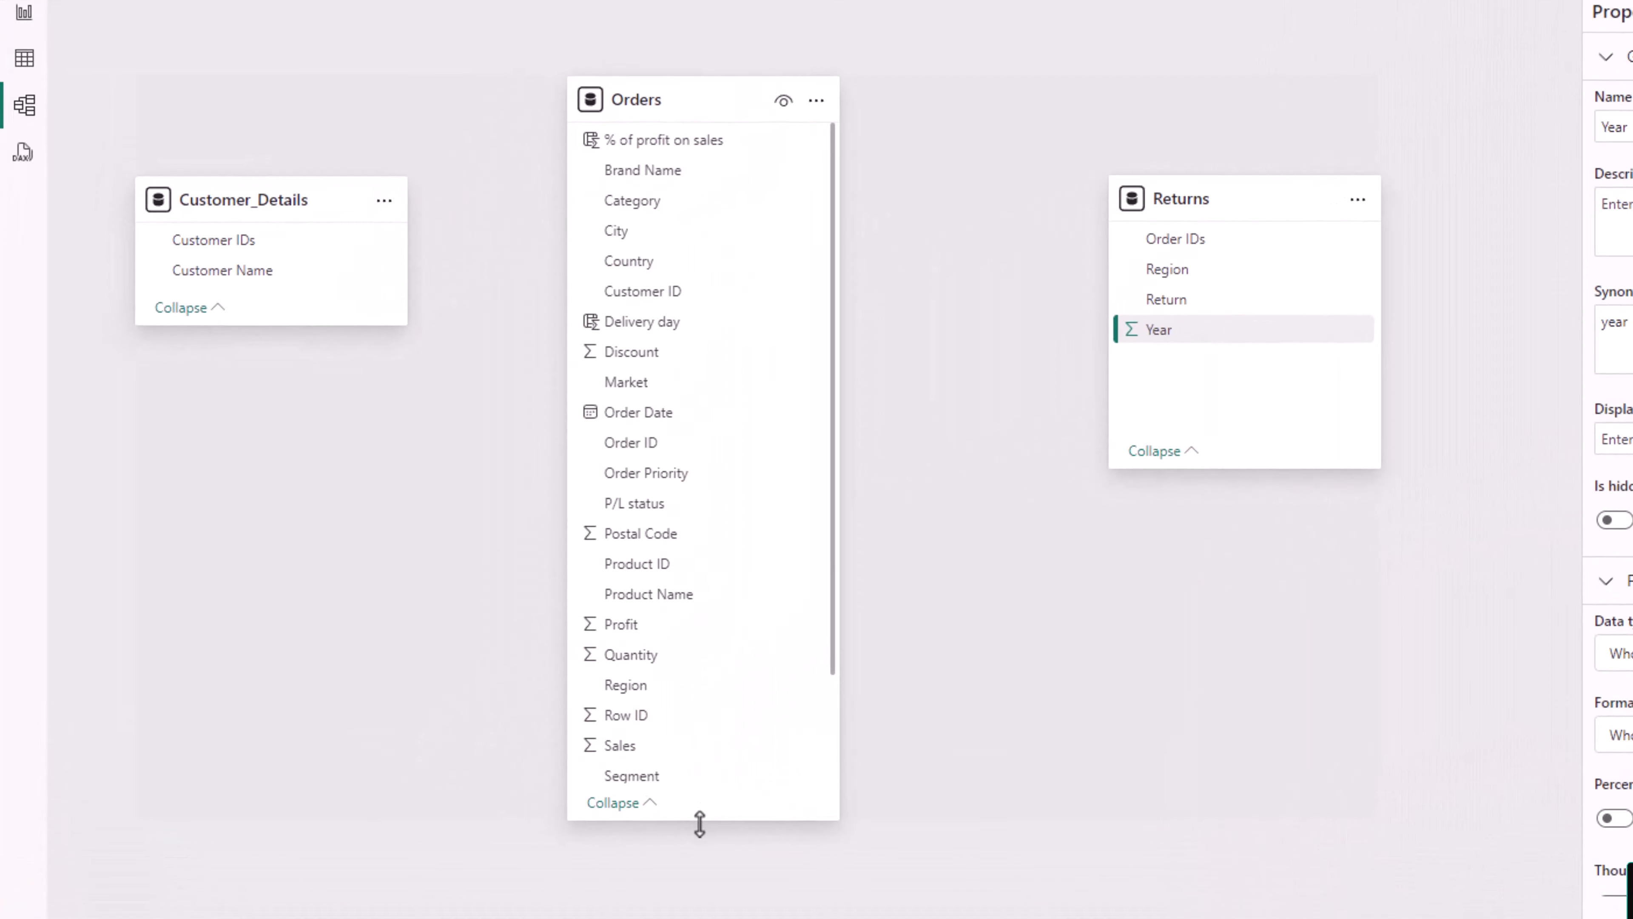
left_click_drag(511, 751, 512, 838)
left_click_drag(724, 917, 727, 917)
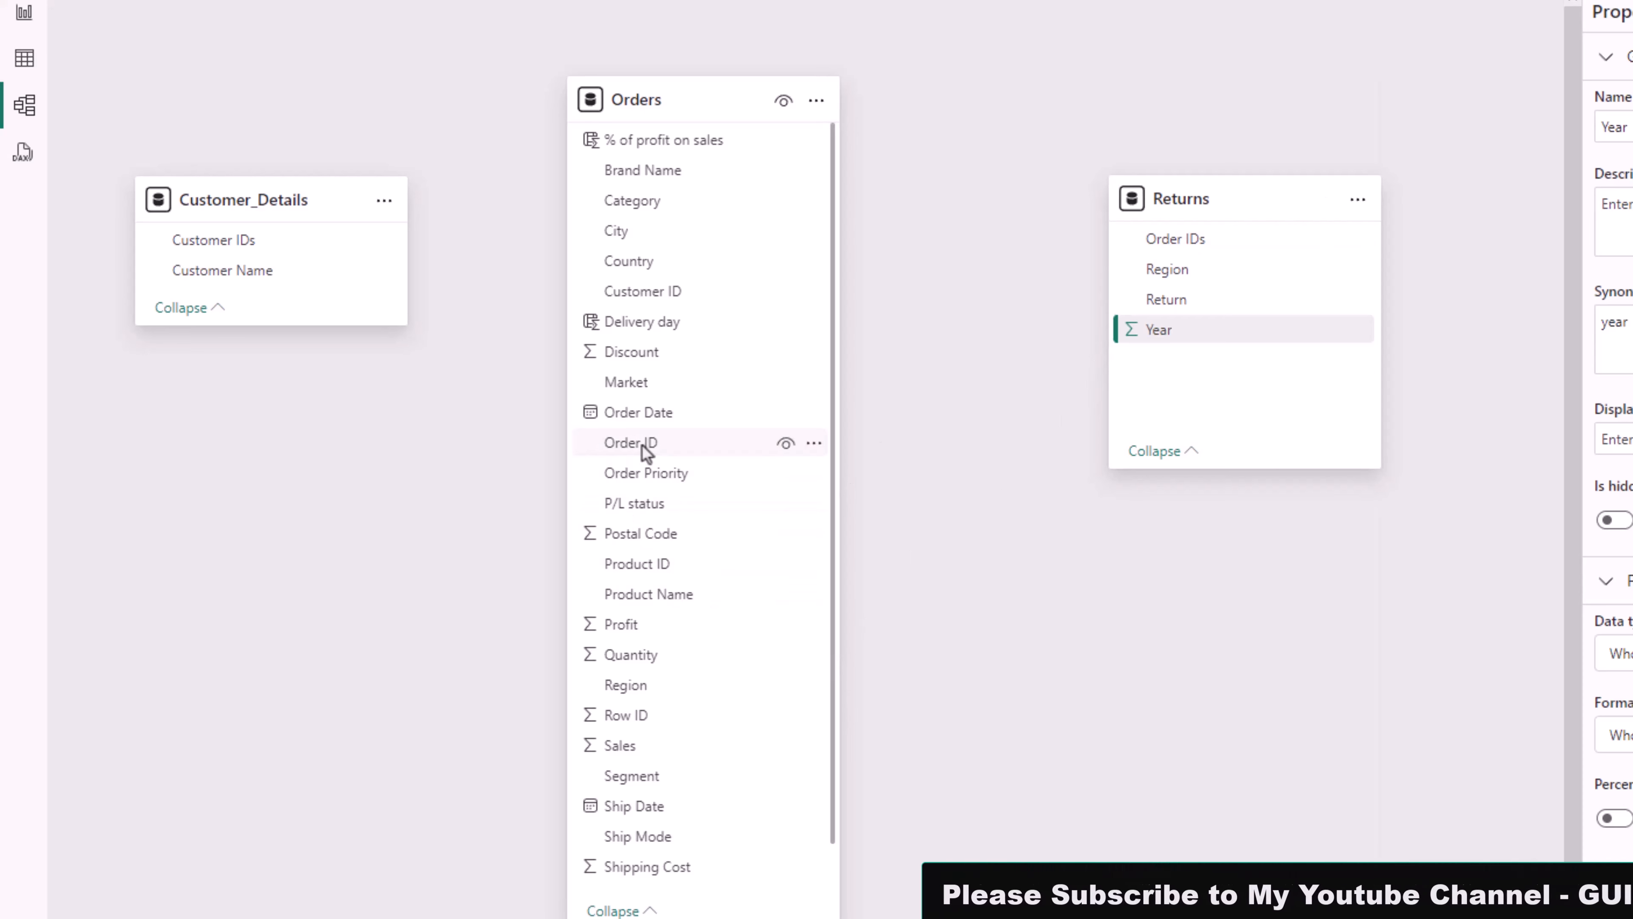
Create active single-direction relationships linking Orders Order ID to Returns Order IDs (many to one) and Customer_Details Customer IDs to Orders Customer ID (one to many).
left_click_drag(642, 443, 1184, 241)
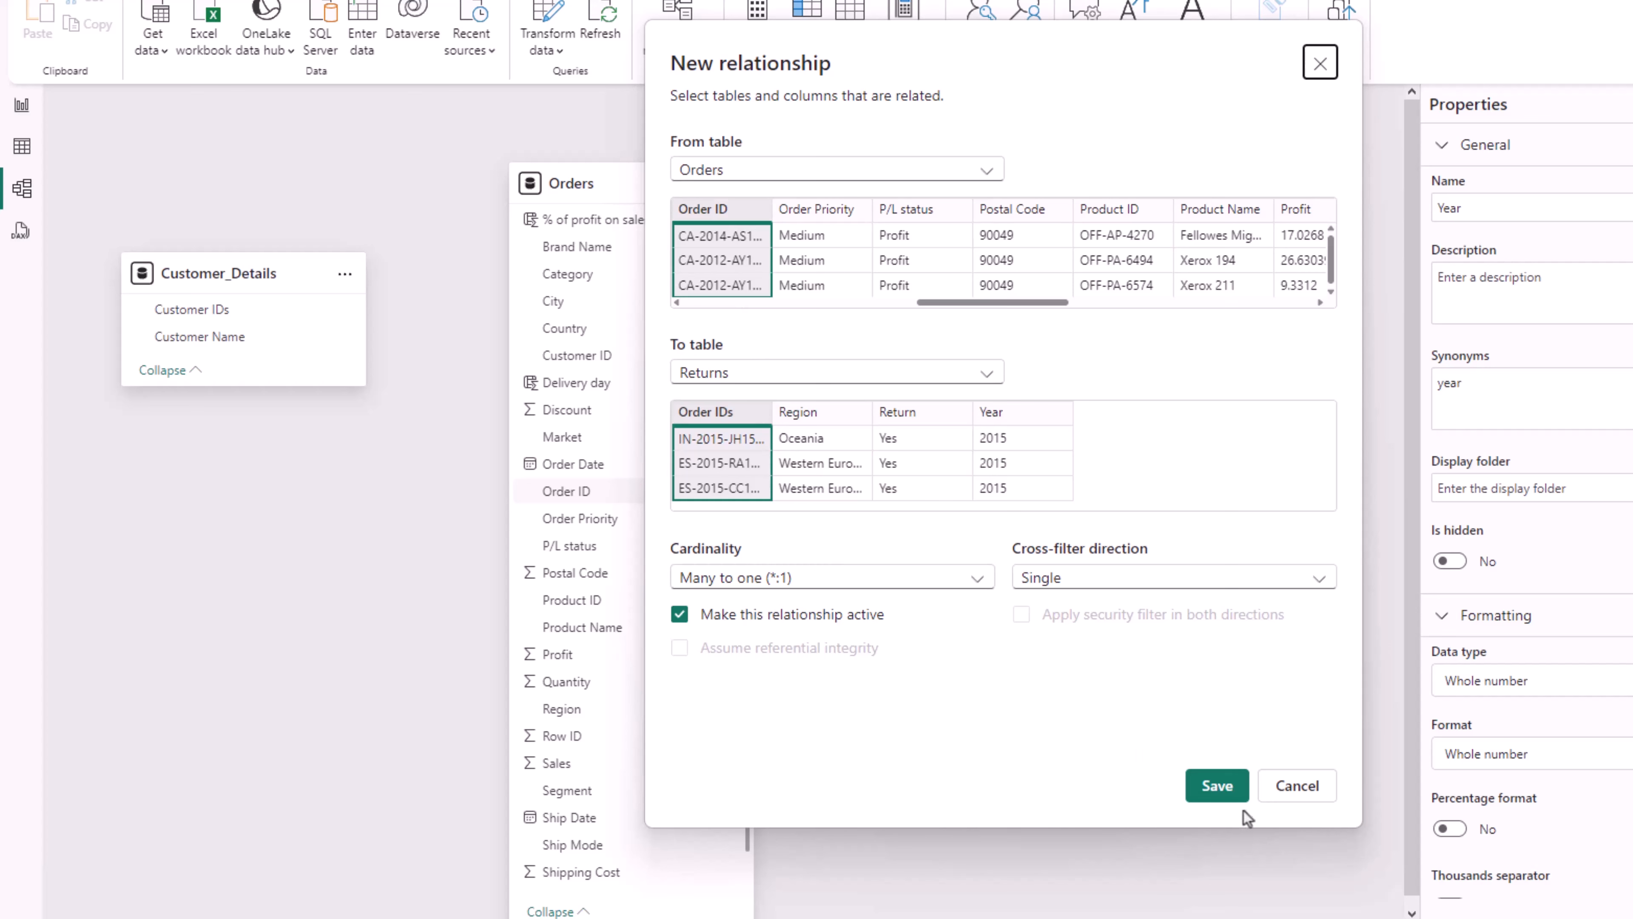
left_click(1225, 798)
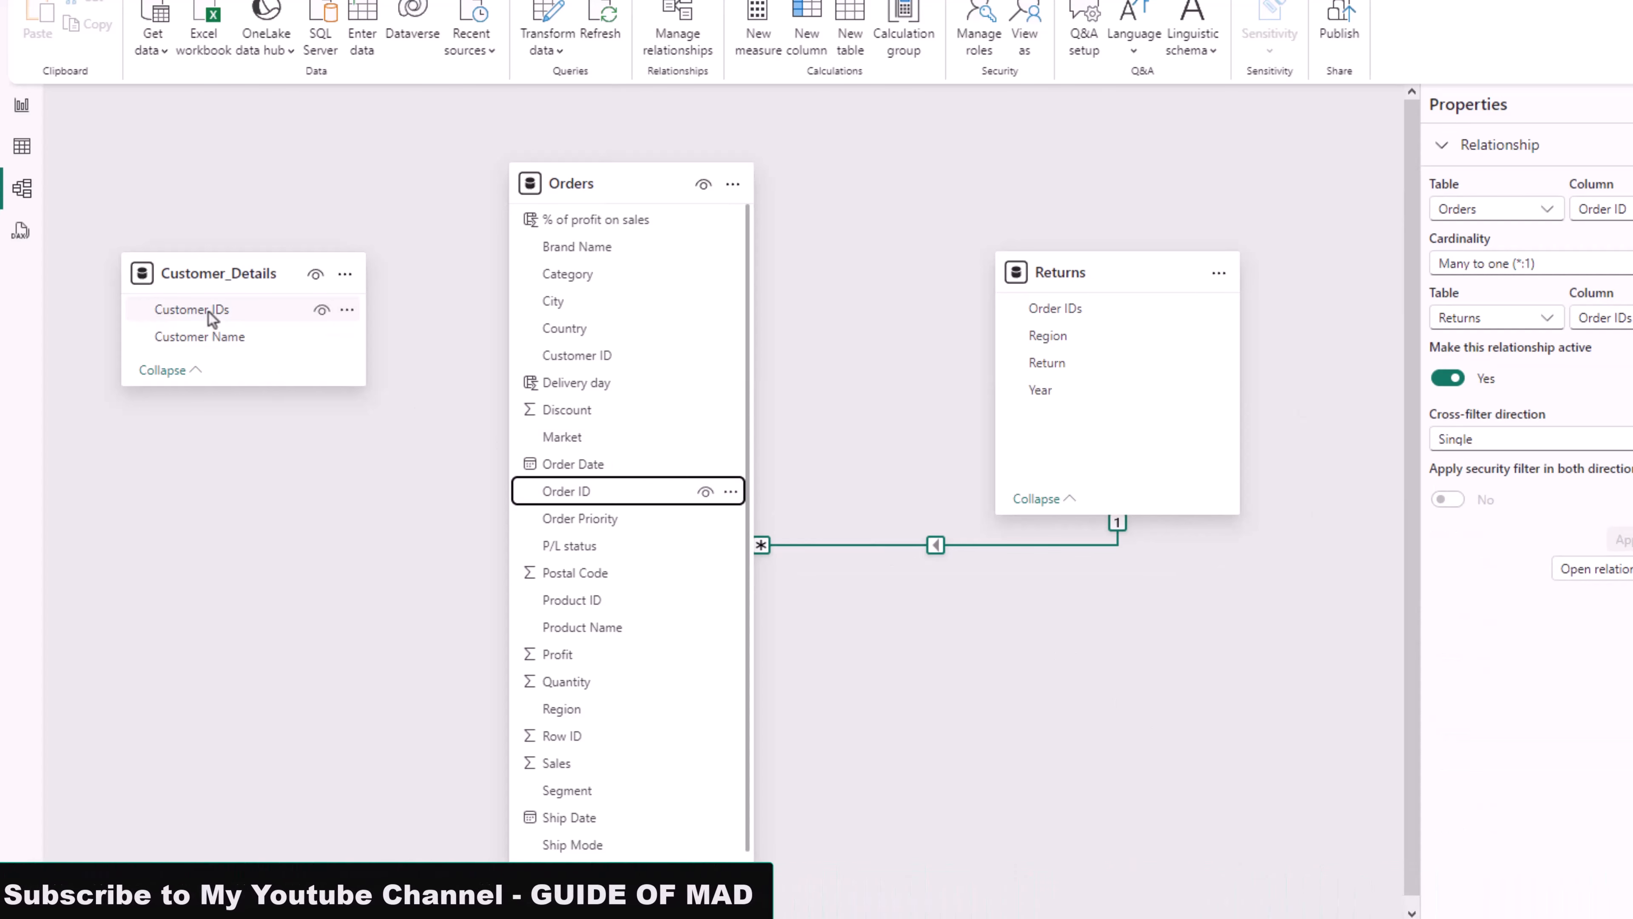
left_click_drag(207, 311, 577, 355)
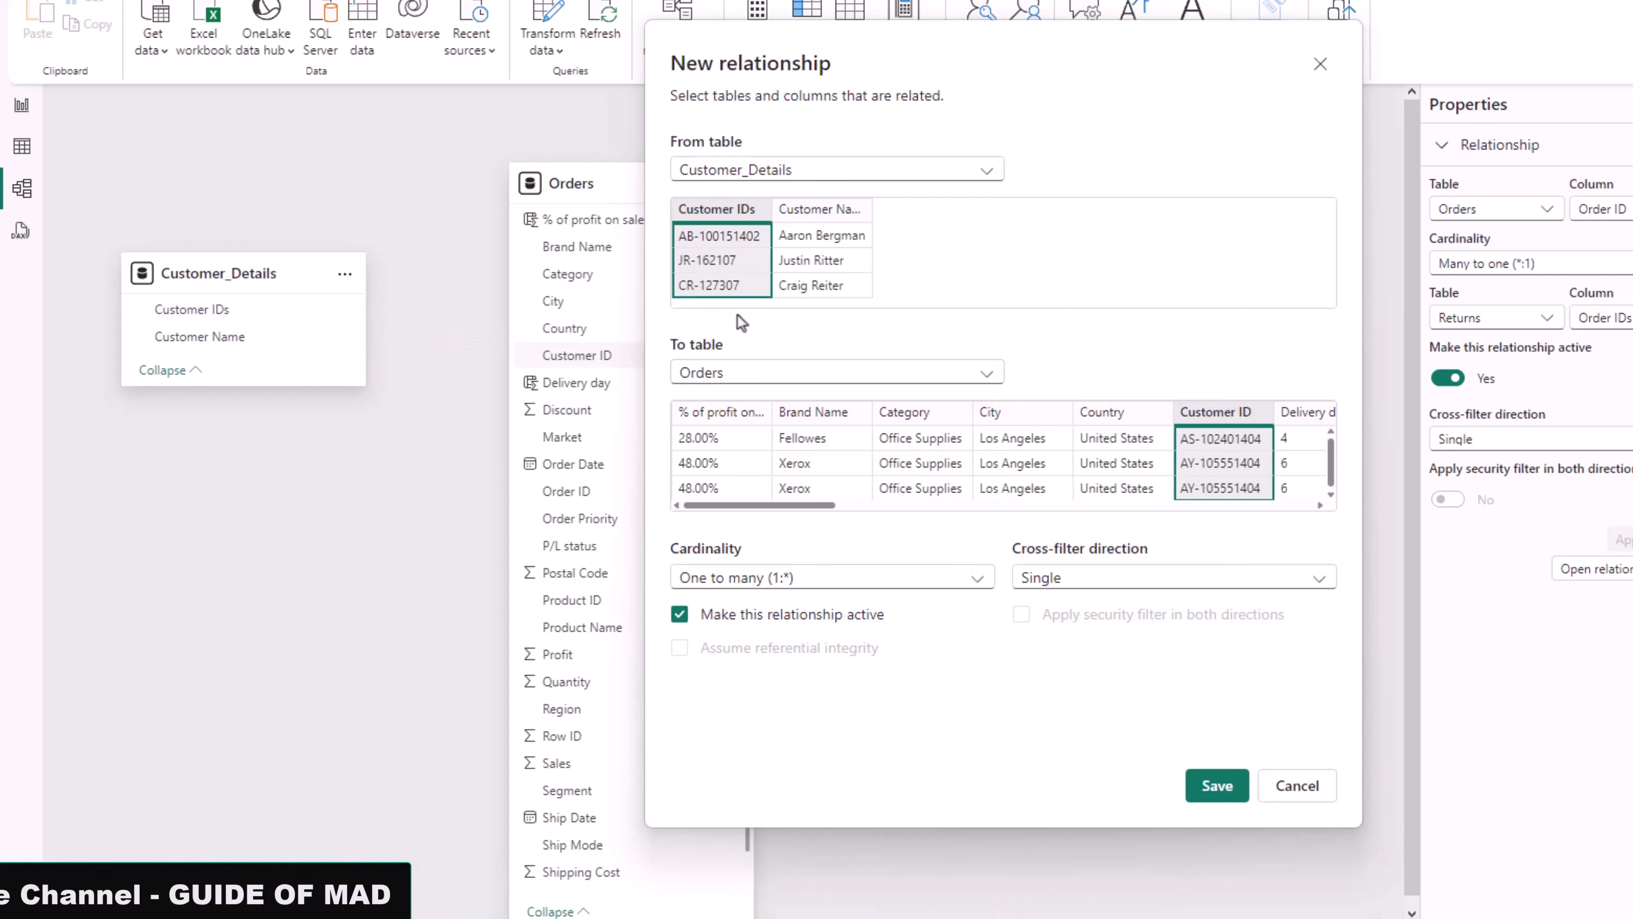
left_click(1217, 786)
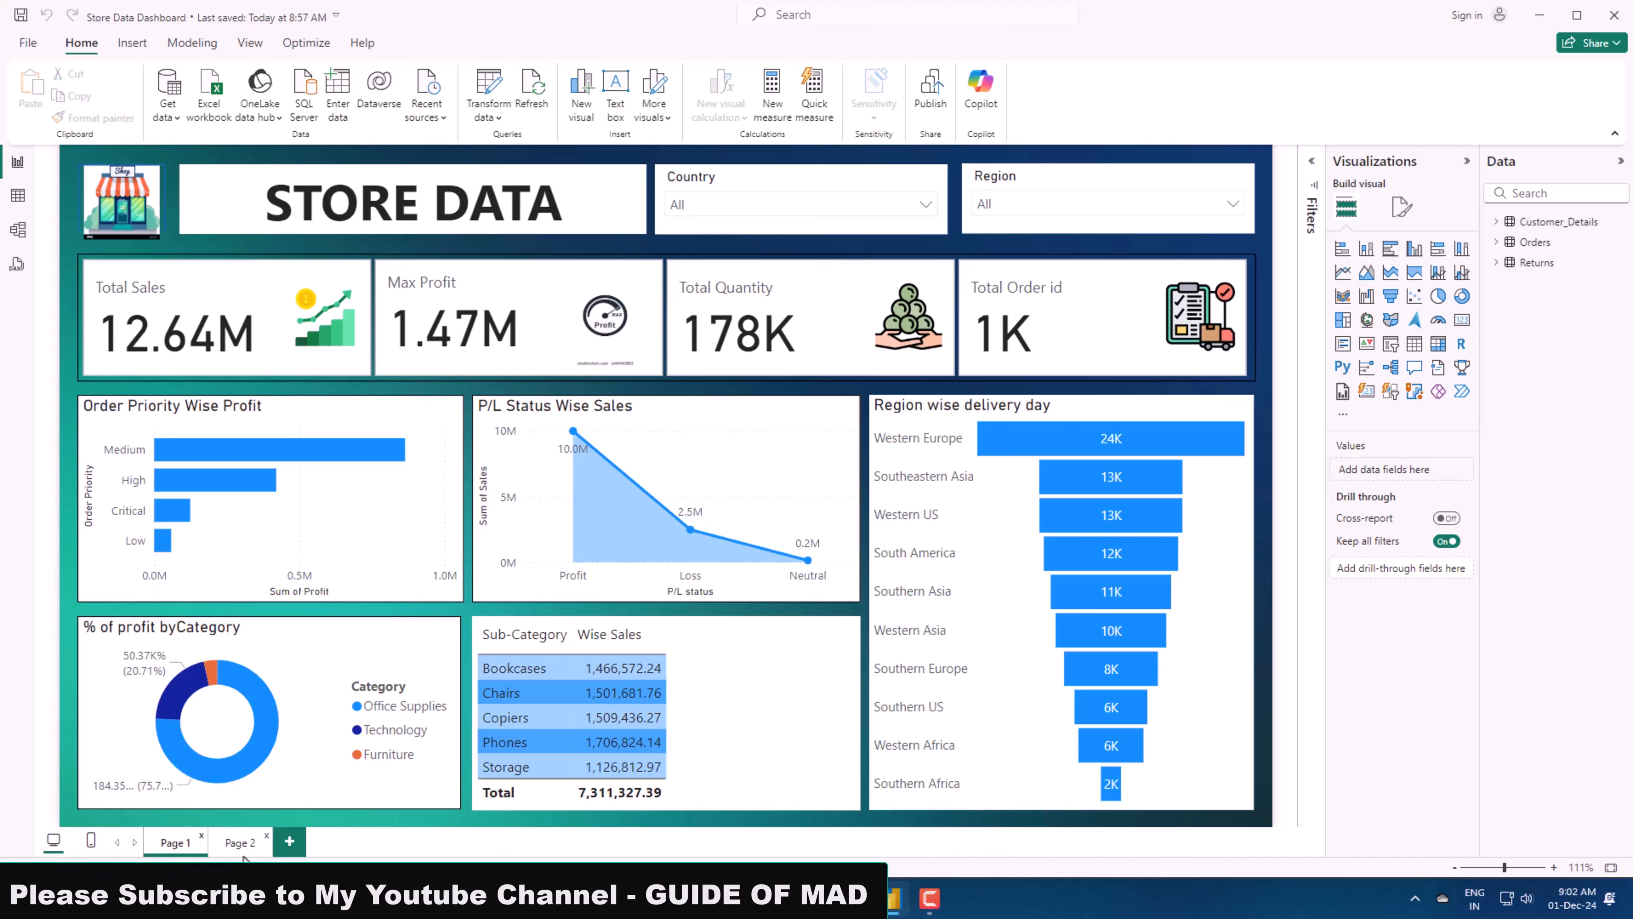
Review Page 2 of the finished Store Data Dashboard and return to its Page 1.
left_click(240, 842)
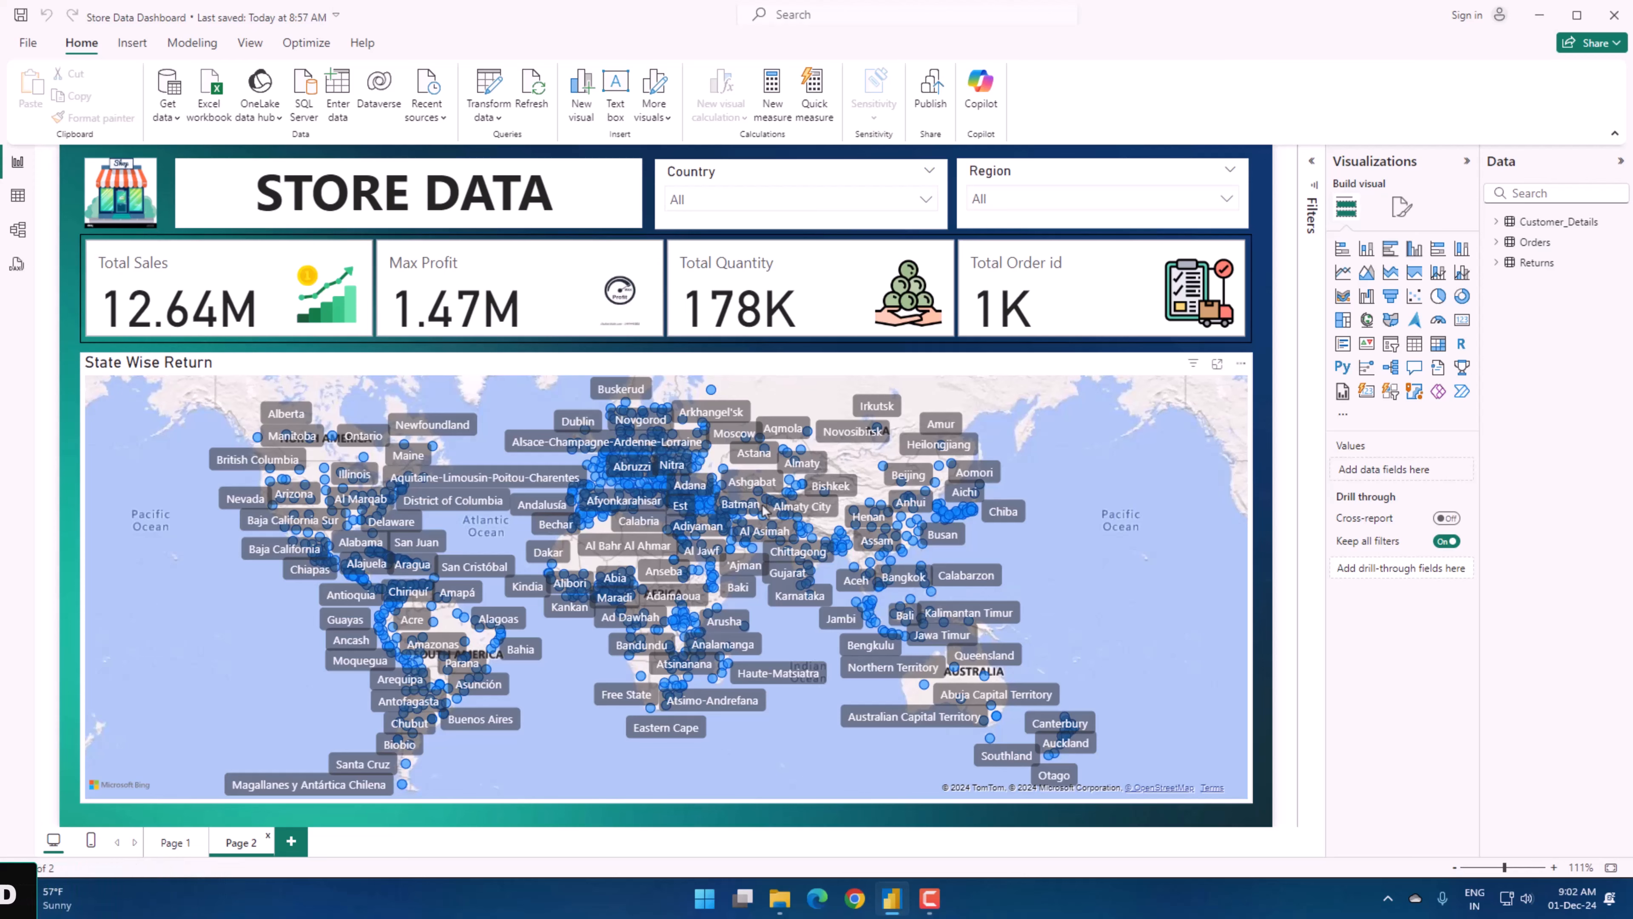
left_click(185, 845)
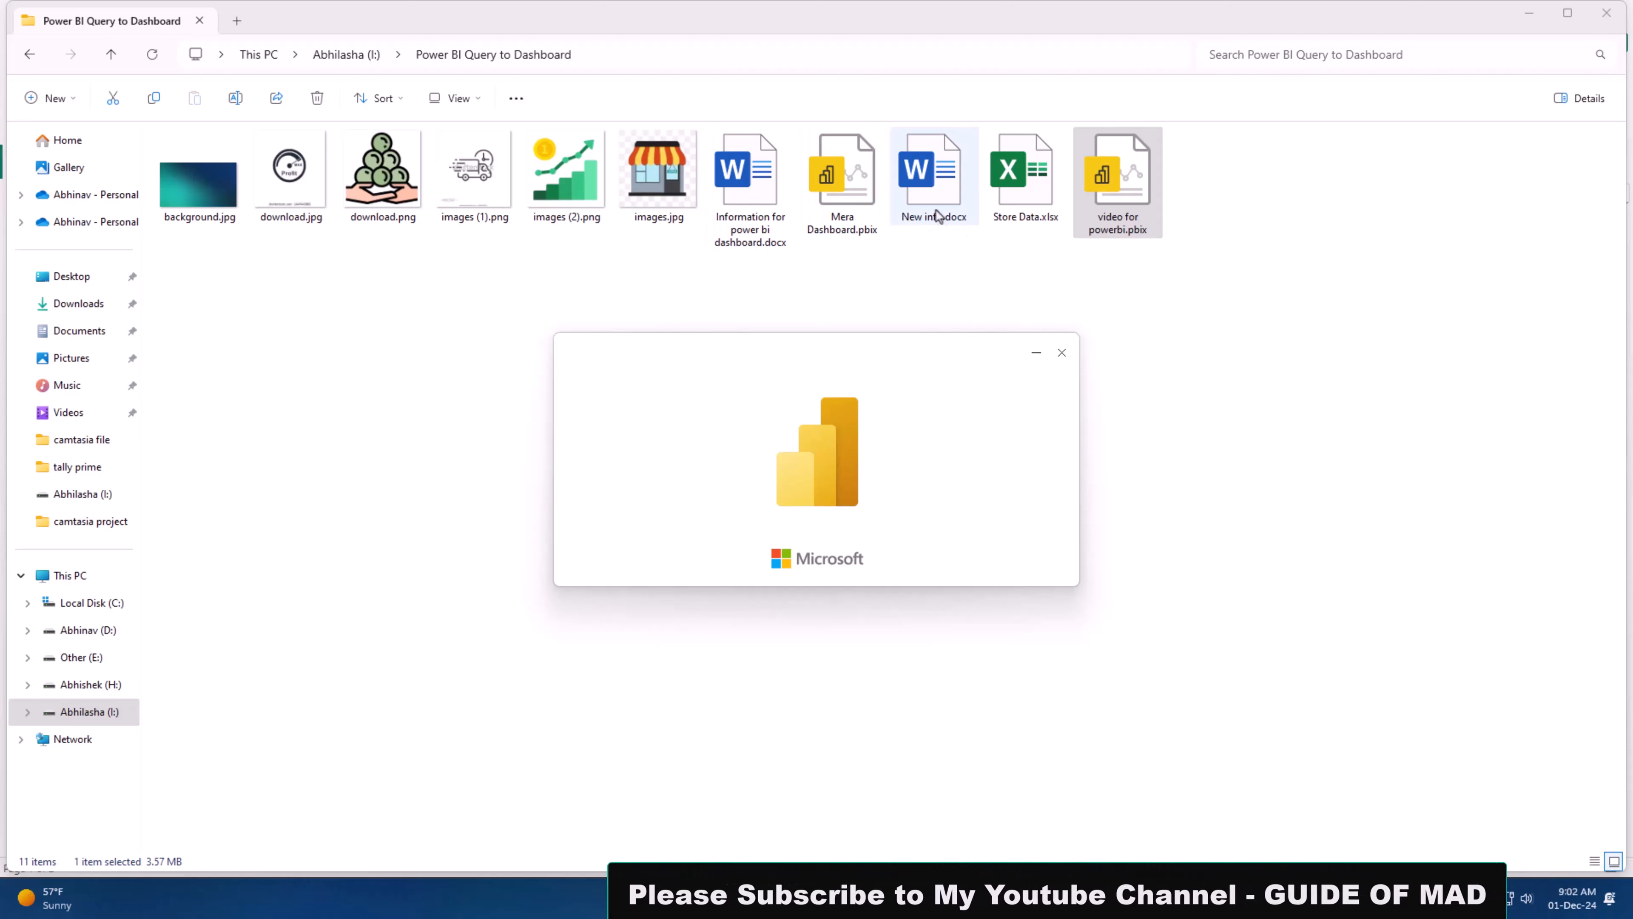
Open New info.docx in Word, enlarge the view and read the remaining chart tasks 11 to 17.
double_click(935, 186)
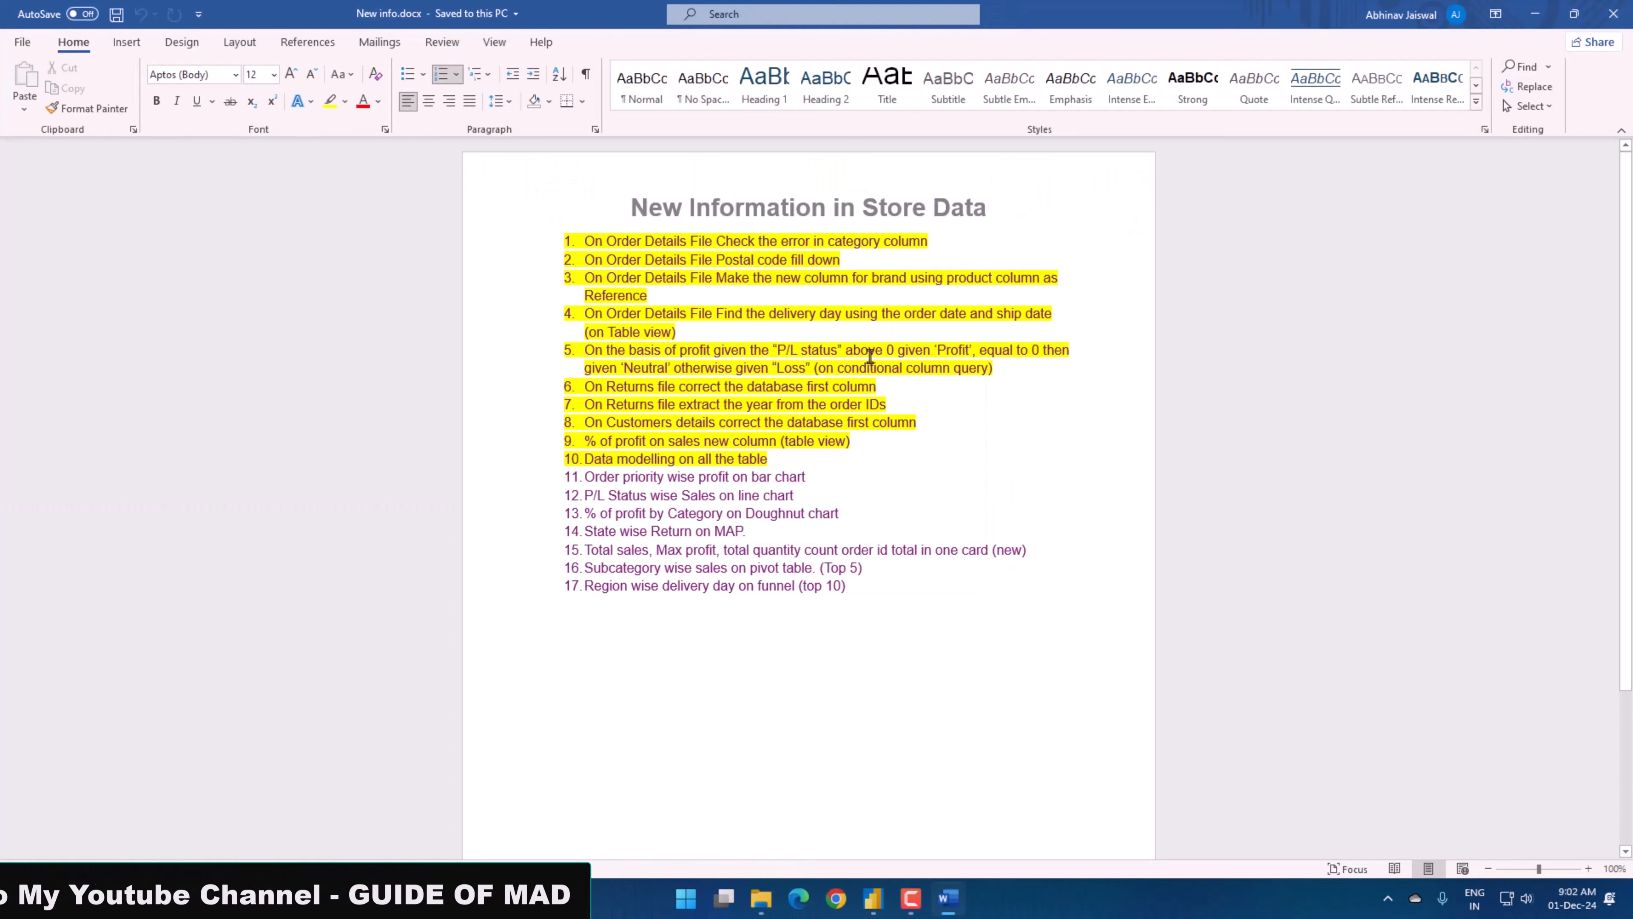
scroll(810, 446, "up", 9)
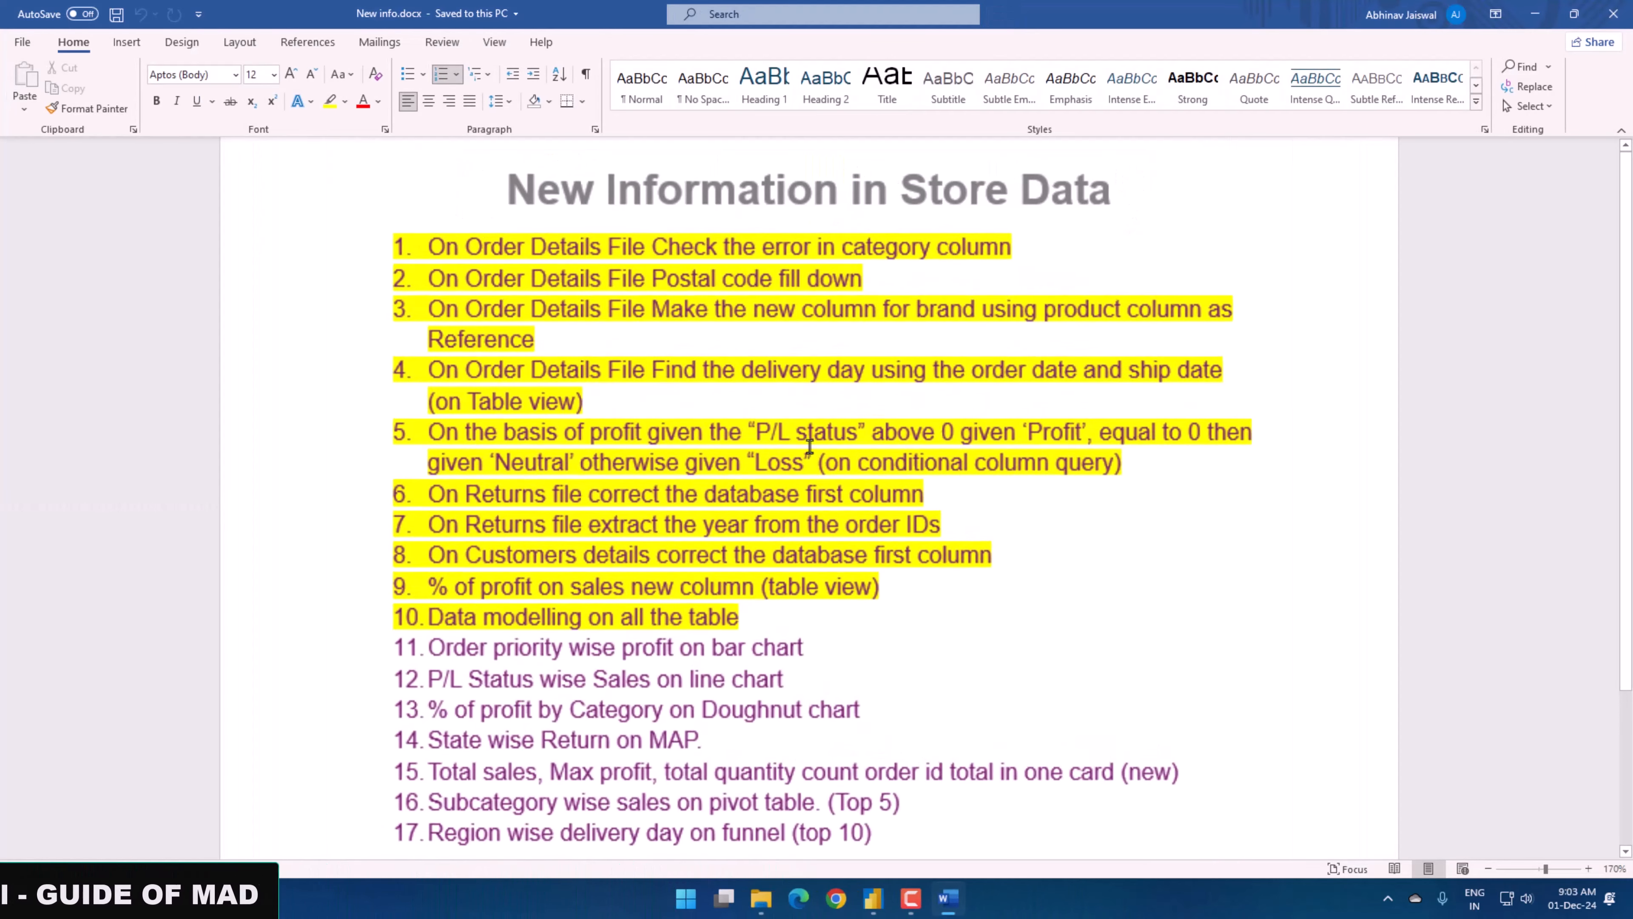
scroll(810, 446, "down", 5)
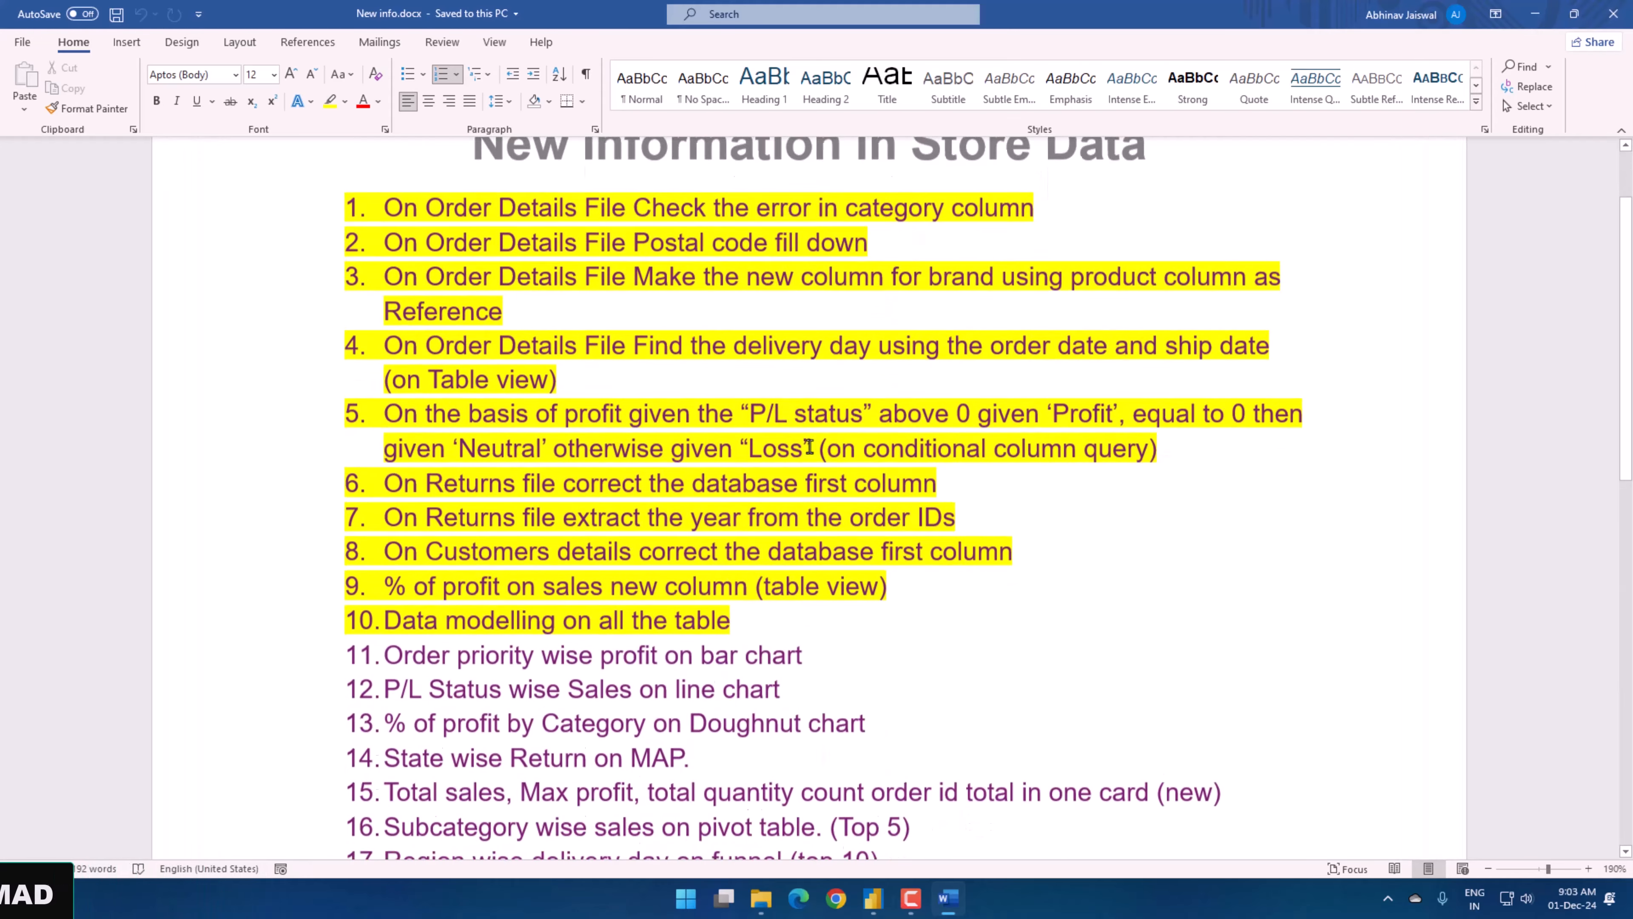
scroll(809, 445, "up", 3)
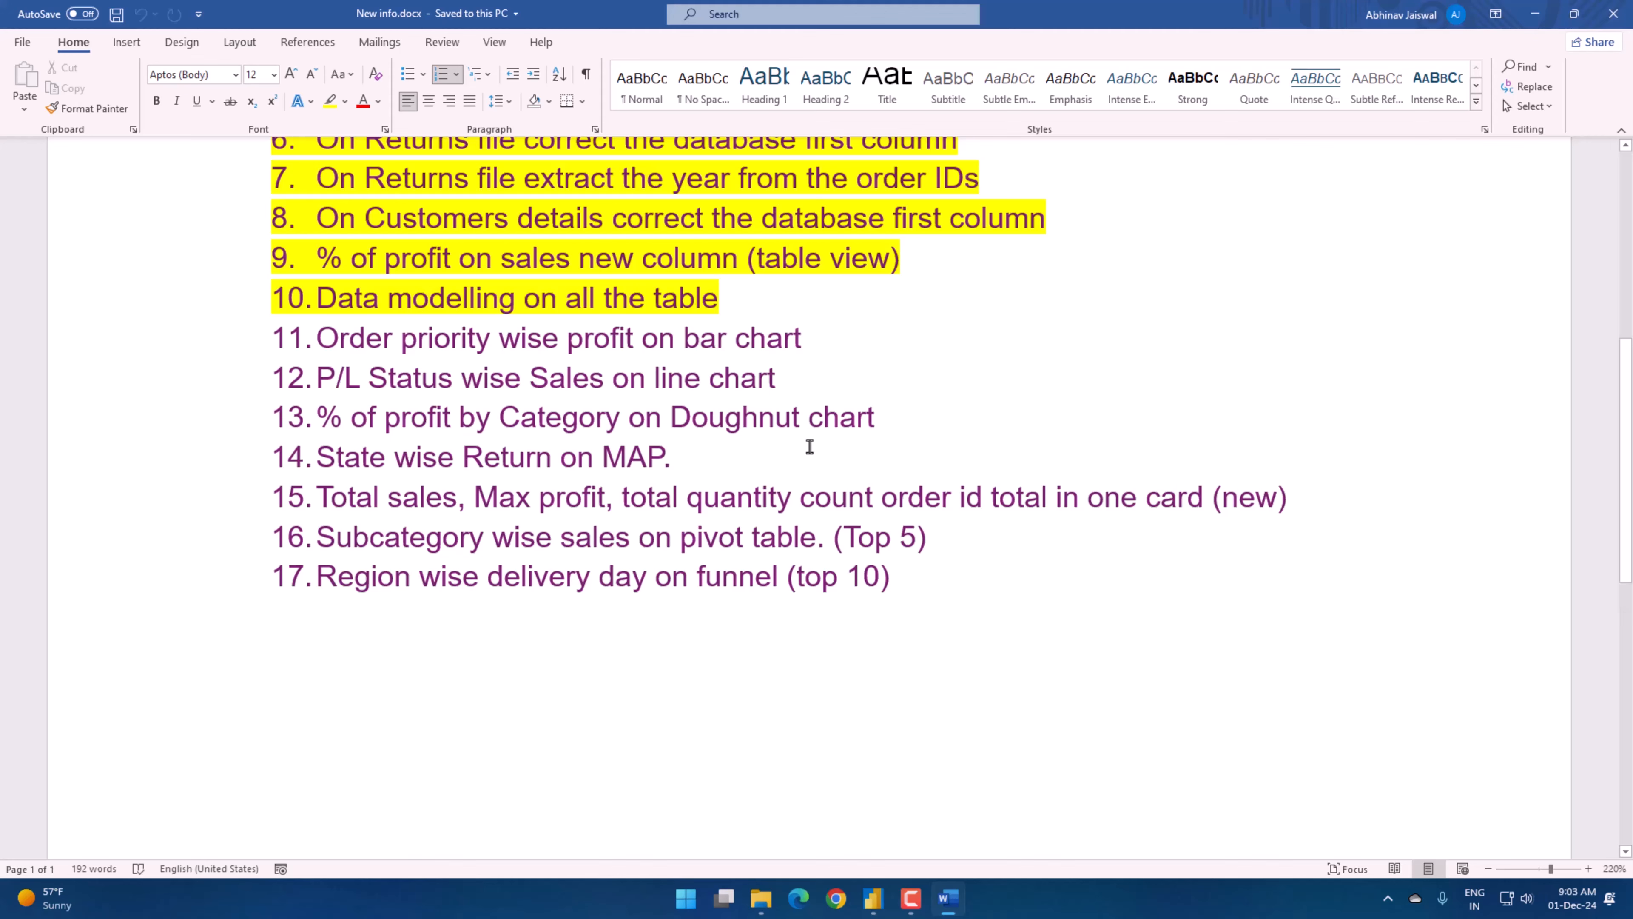
scroll(809, 446, "up", 1)
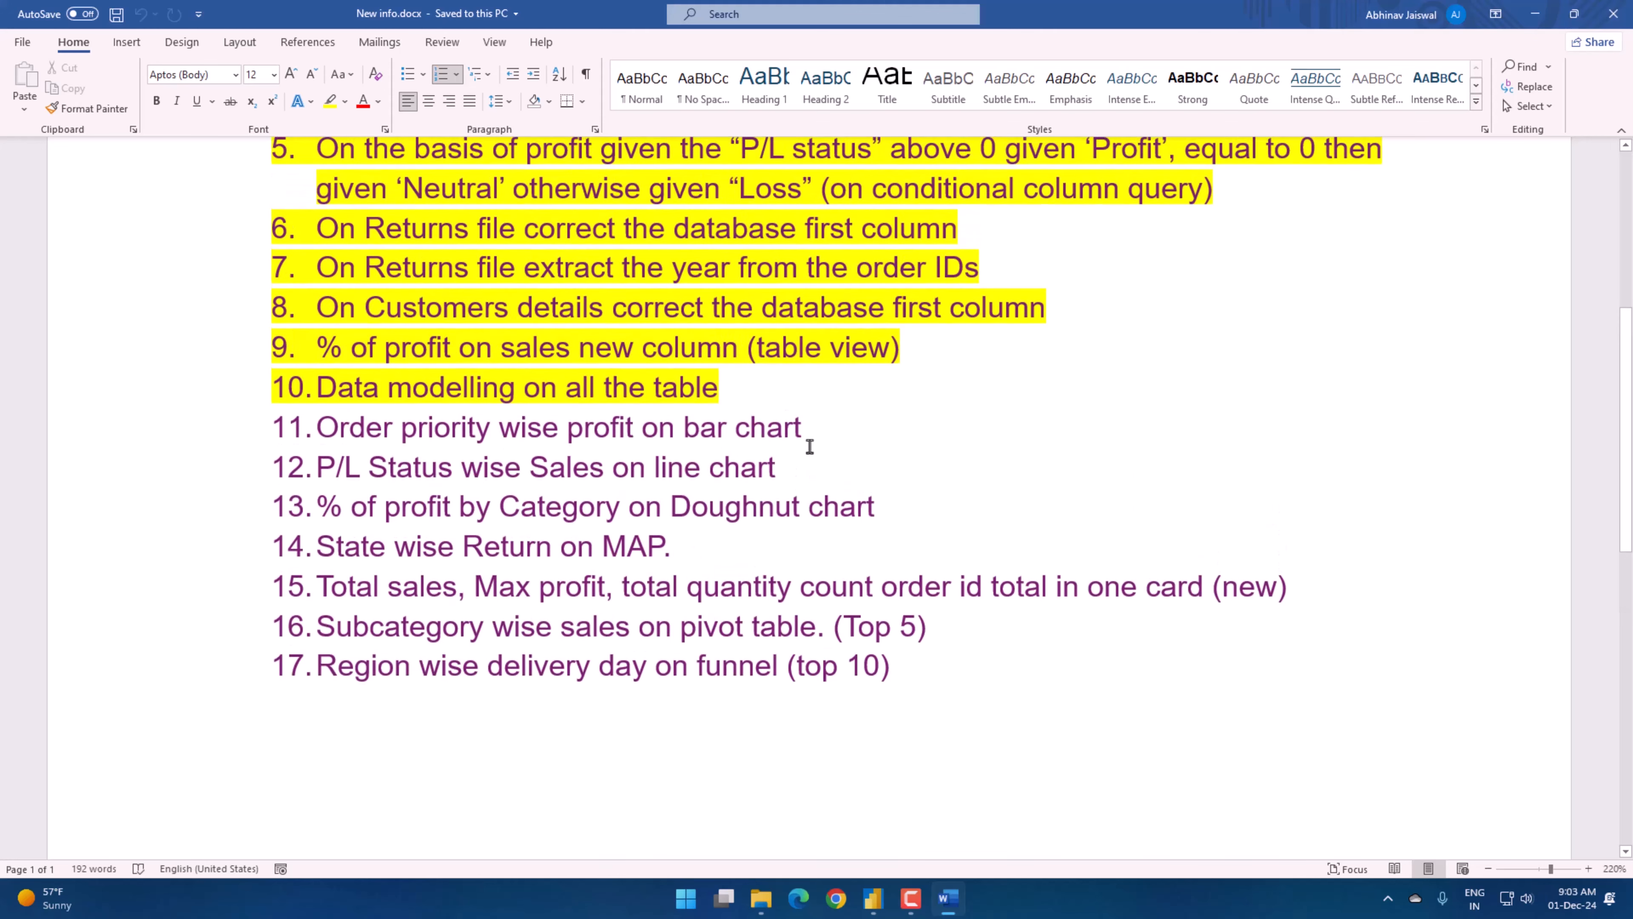
scroll(809, 446, "down", 1)
scroll(809, 446, "up", 1)
Compare the chart tasks in New info.docx with the visuals on Page 1 of the Store Data Dashboard.
key("alt+Tab")
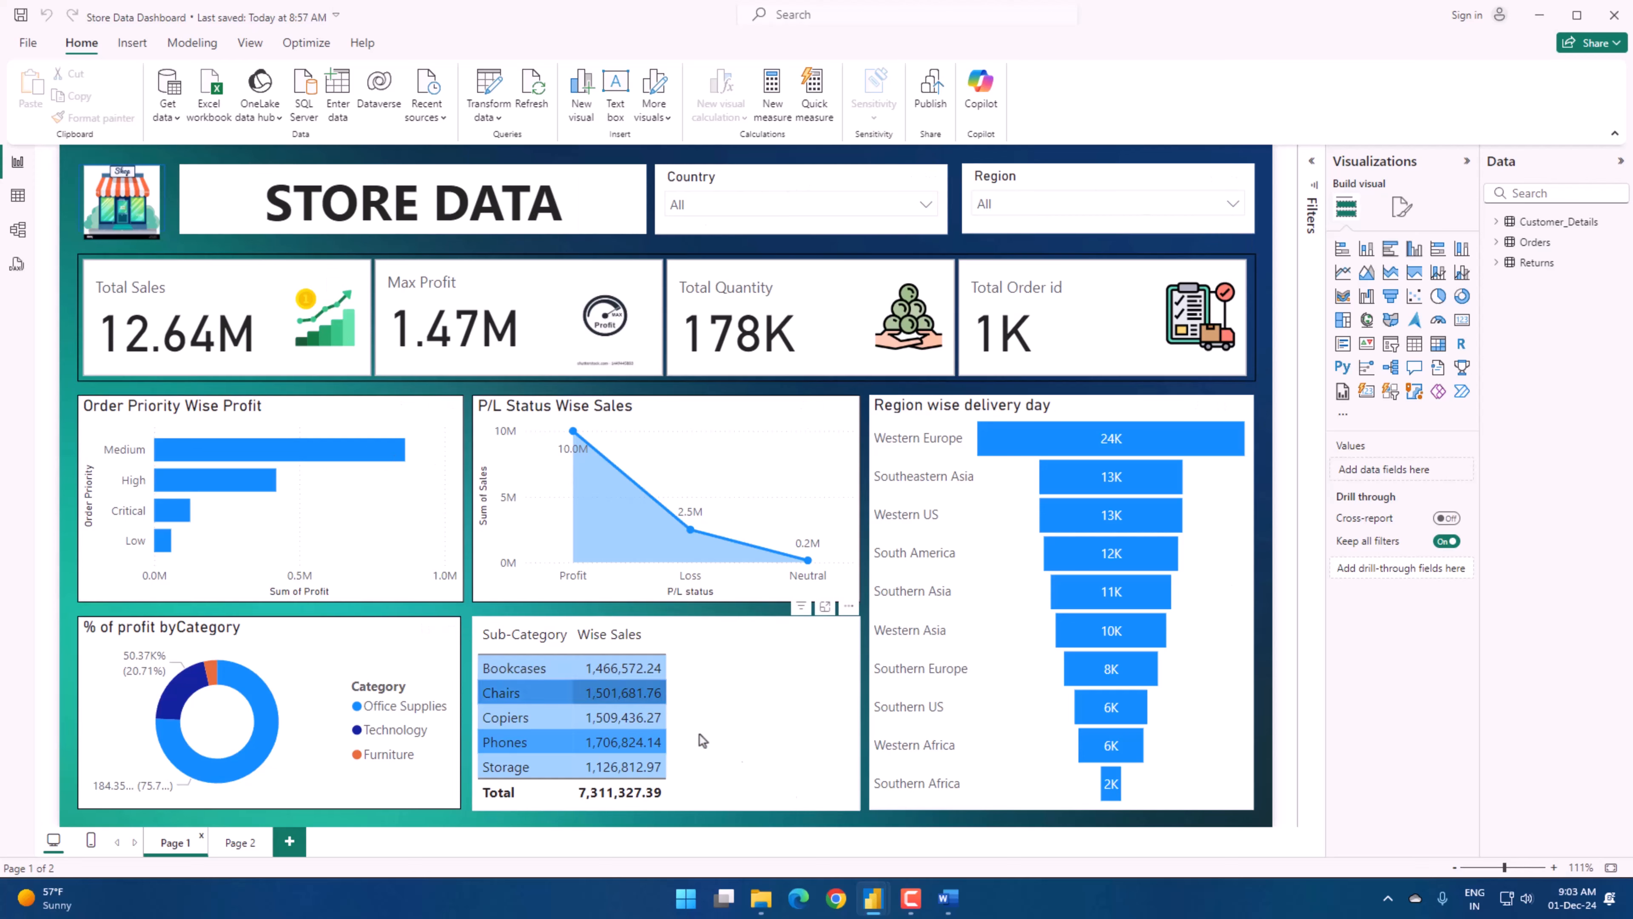
key("alt+Tab")
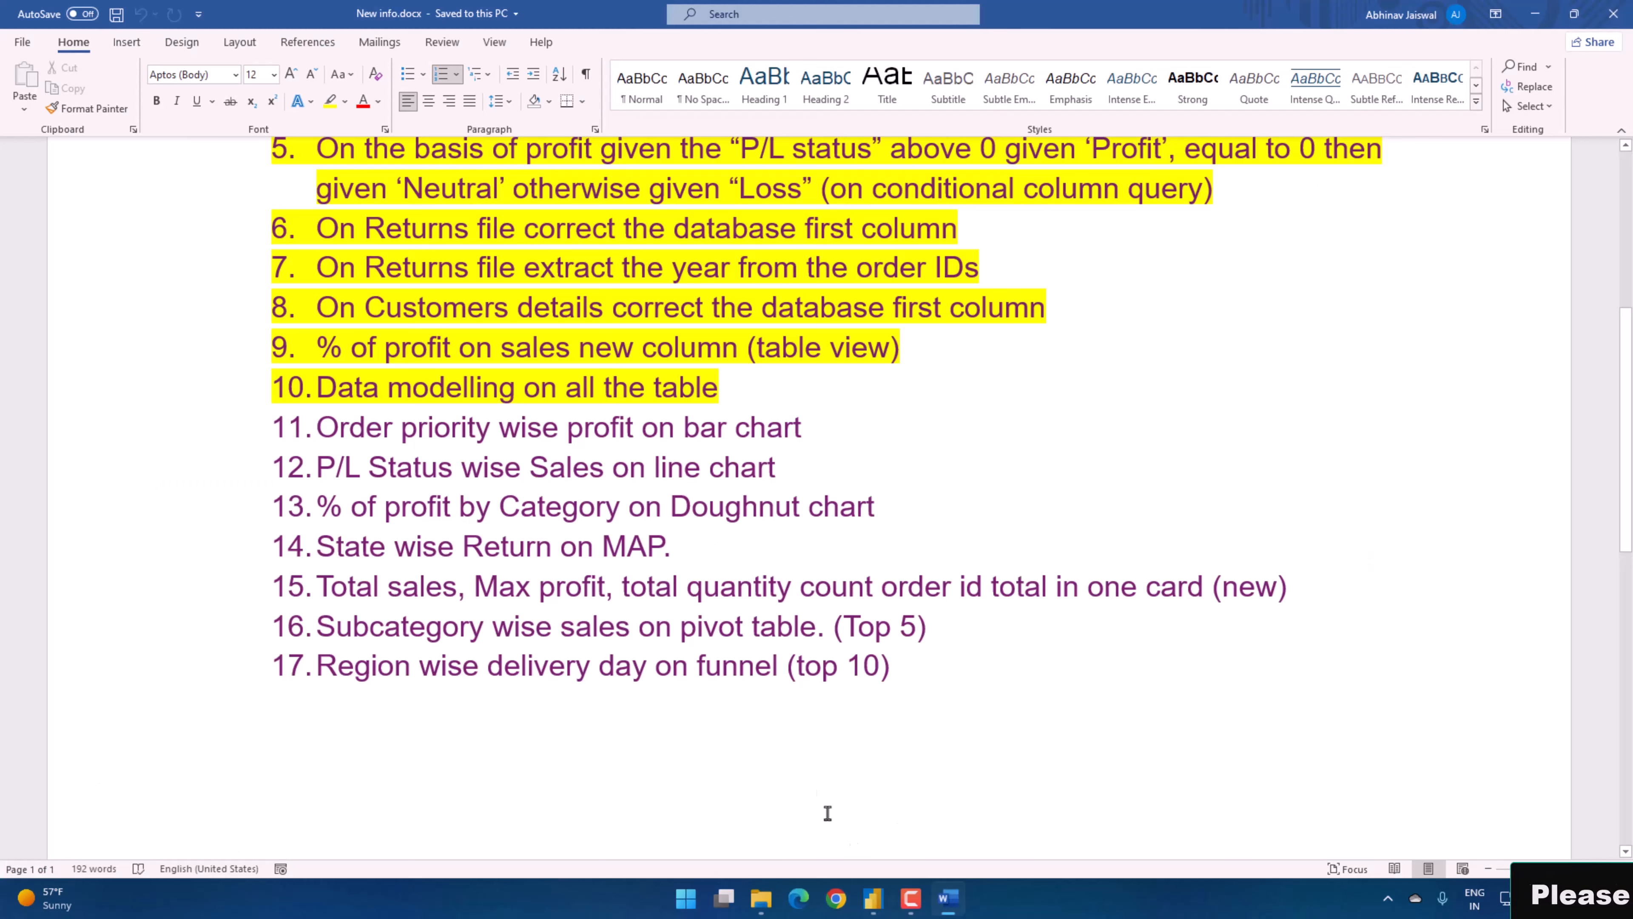
mouse_move(887, 906)
left_click(865, 848)
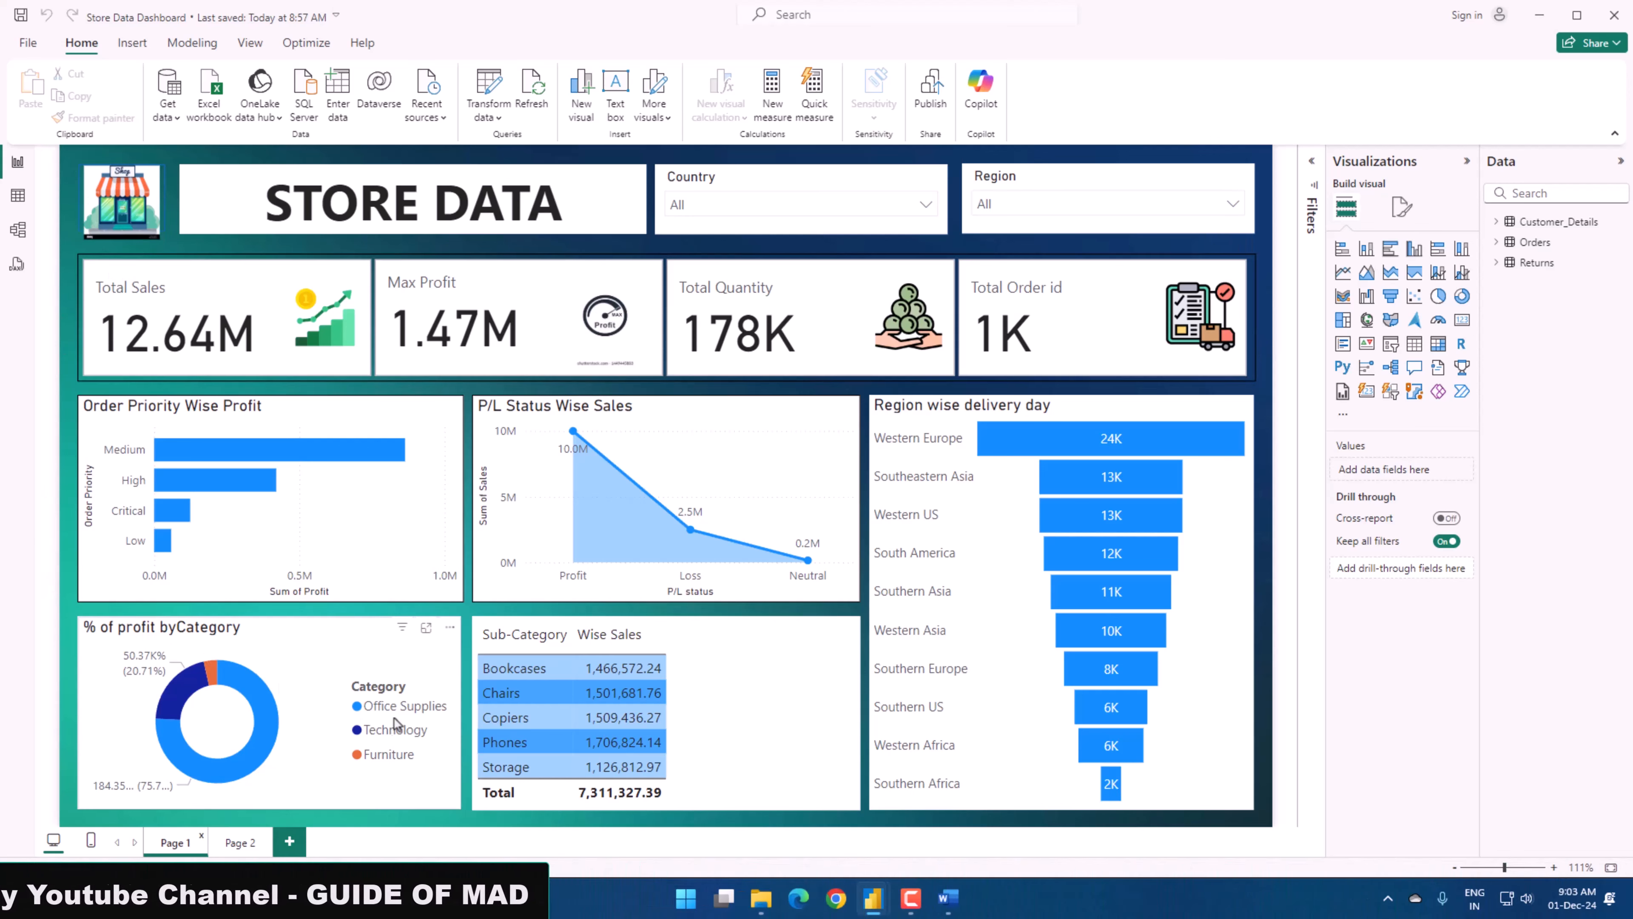
mouse_move(893, 911)
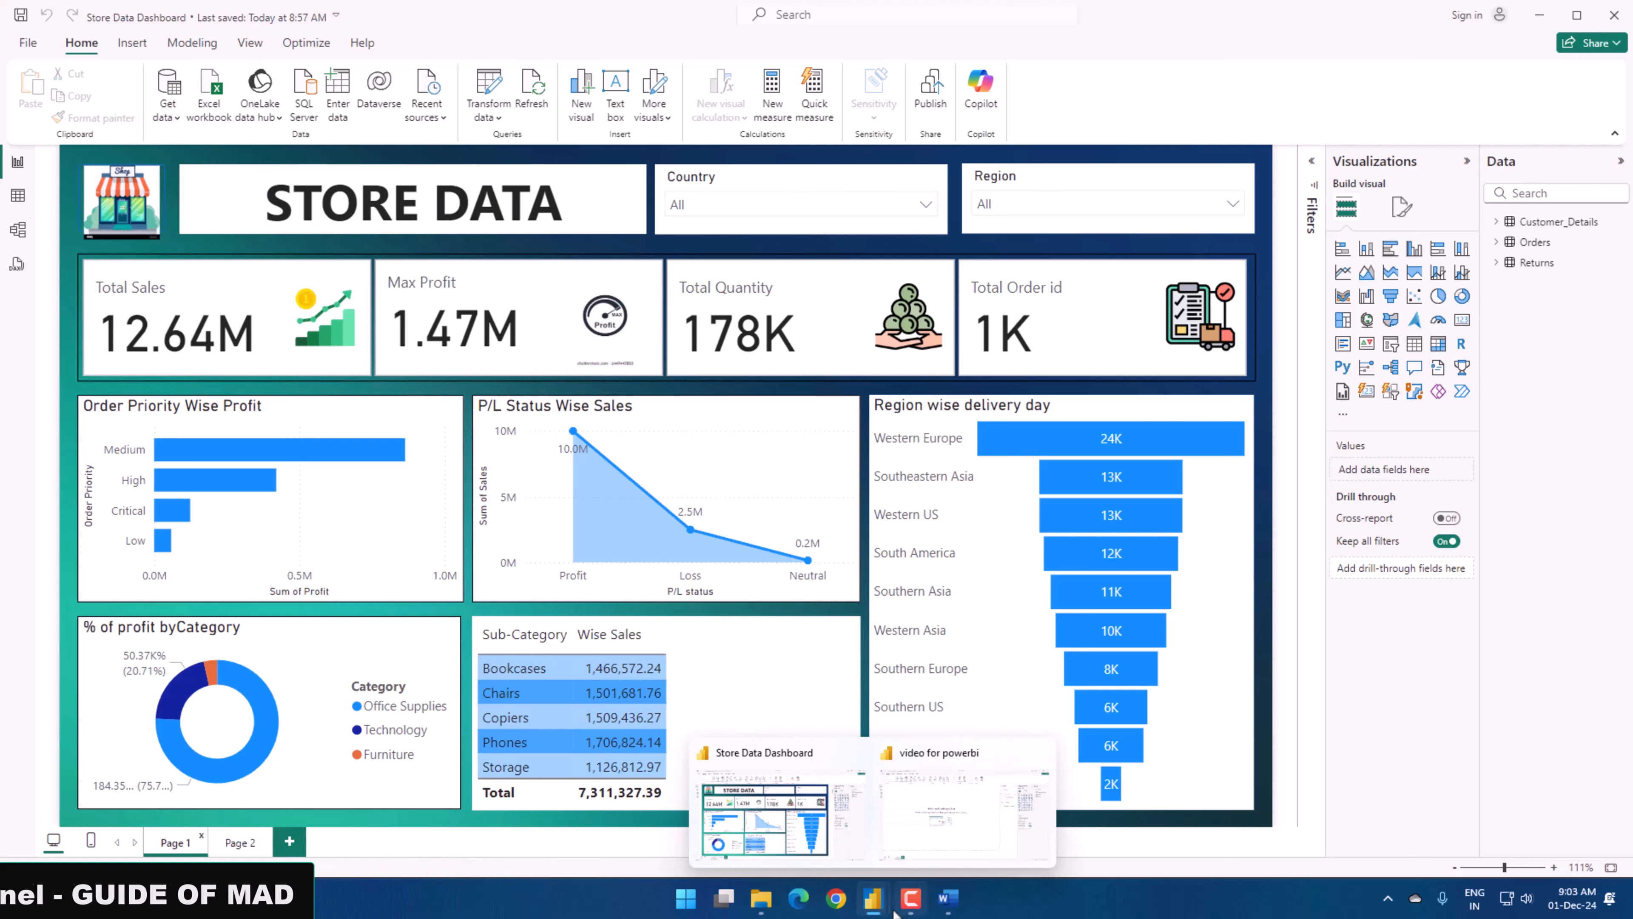
Switch to the video for powerbi report, check the table relationships in Model view and return to Report view.
left_click(925, 830)
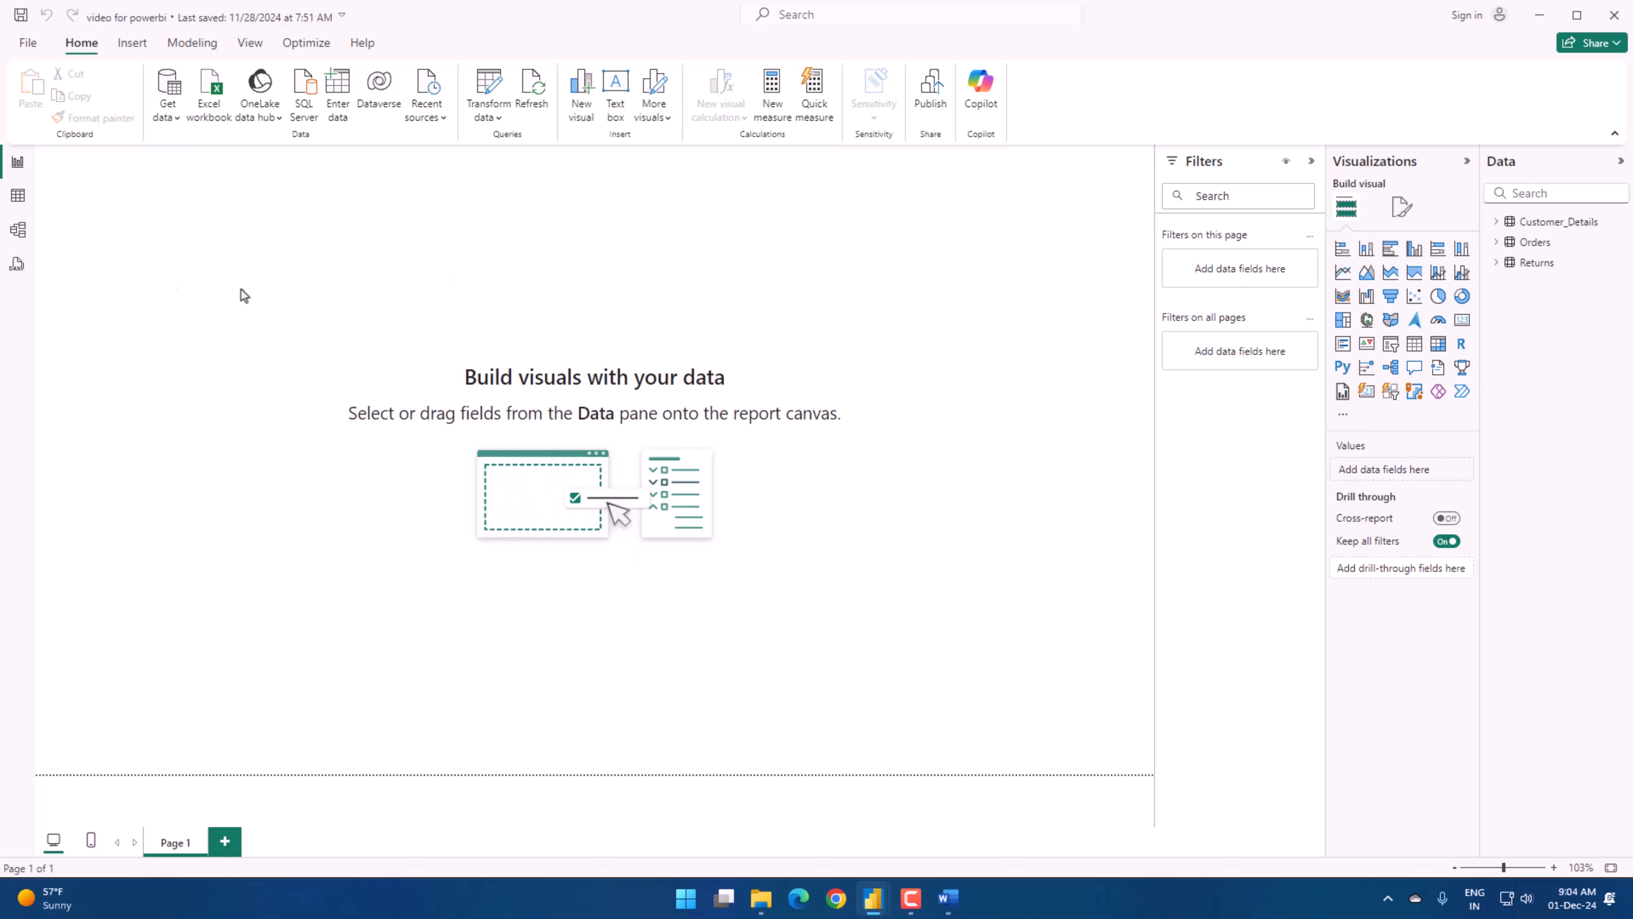
left_click(18, 230)
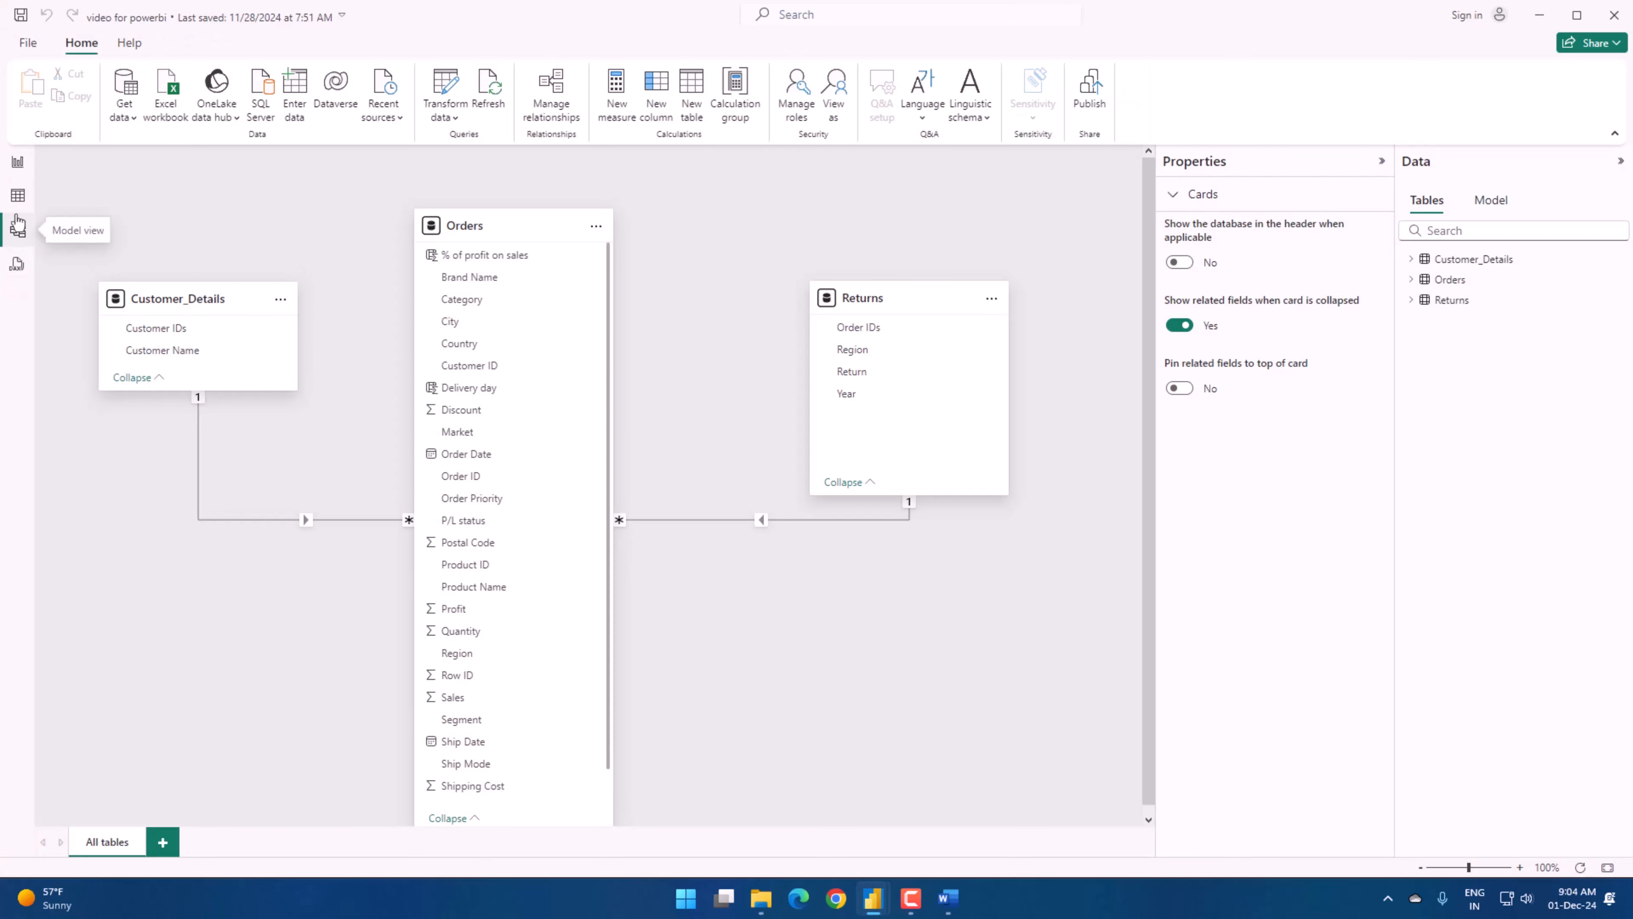
left_click(18, 162)
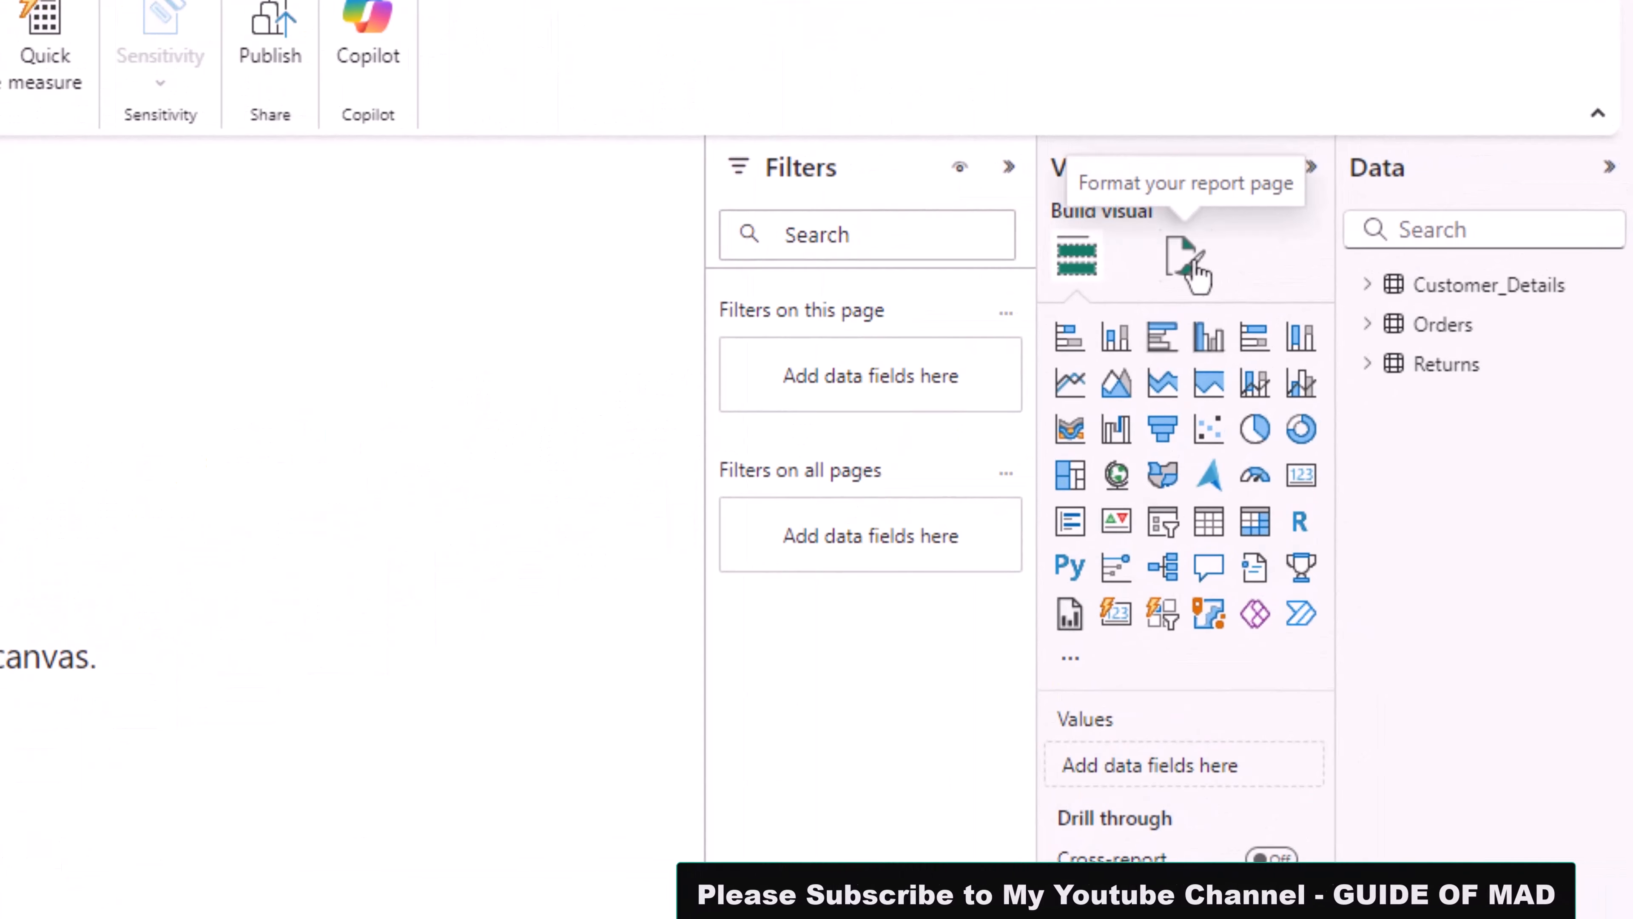
Set background.jpg as the report page's canvas background with 0% transparency and Image fit set to Fit.
left_click(1194, 264)
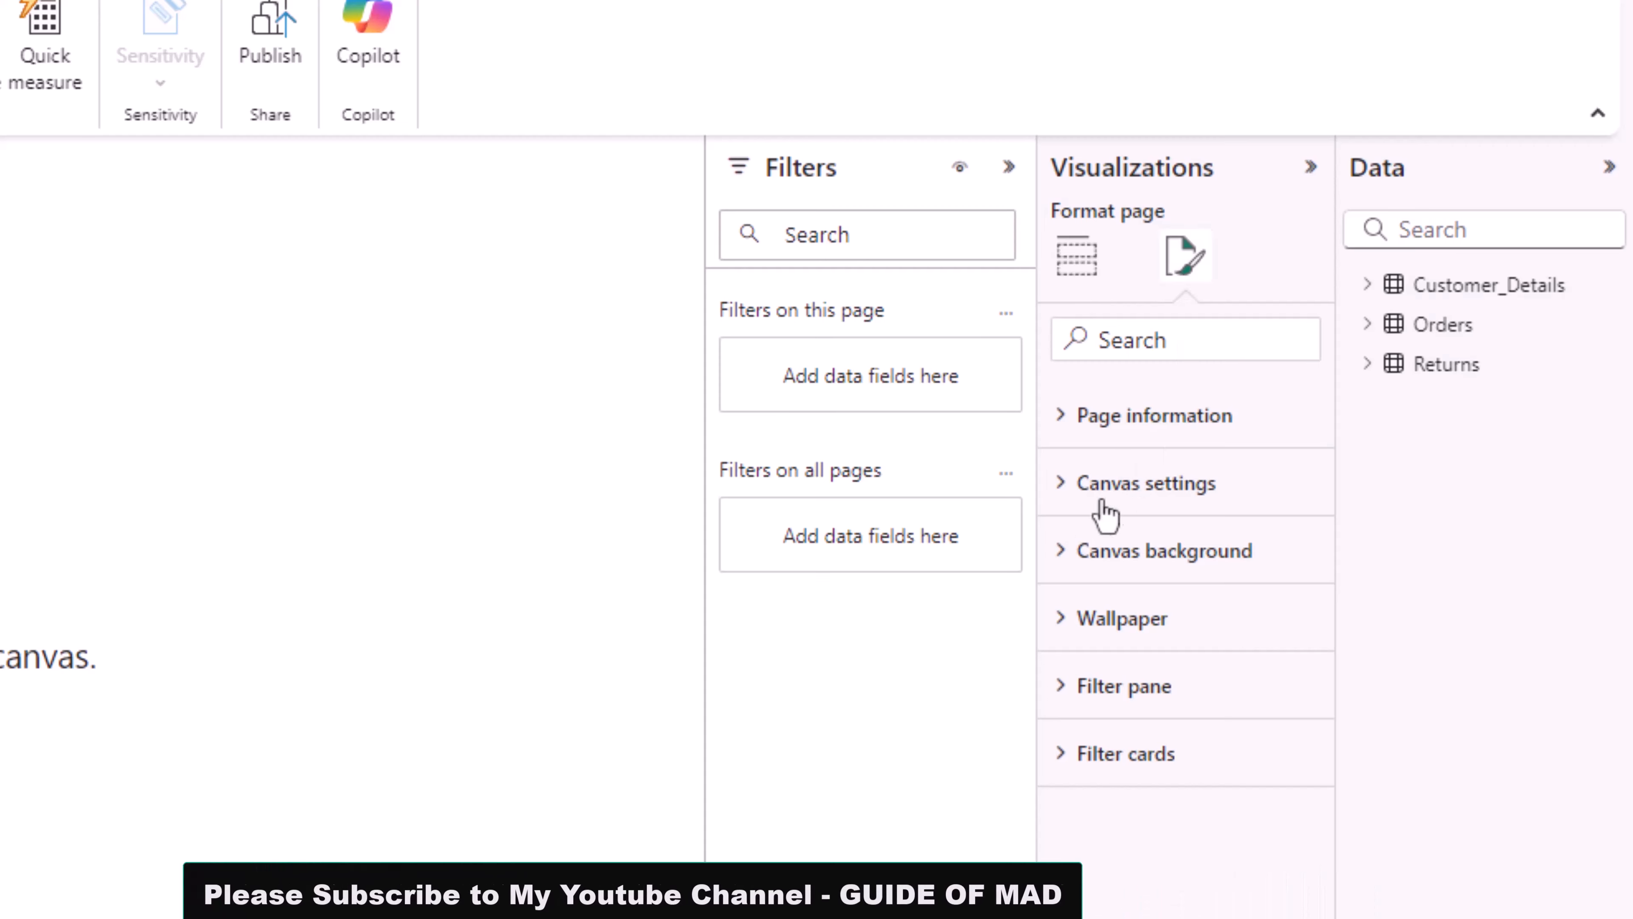
left_click(1062, 554)
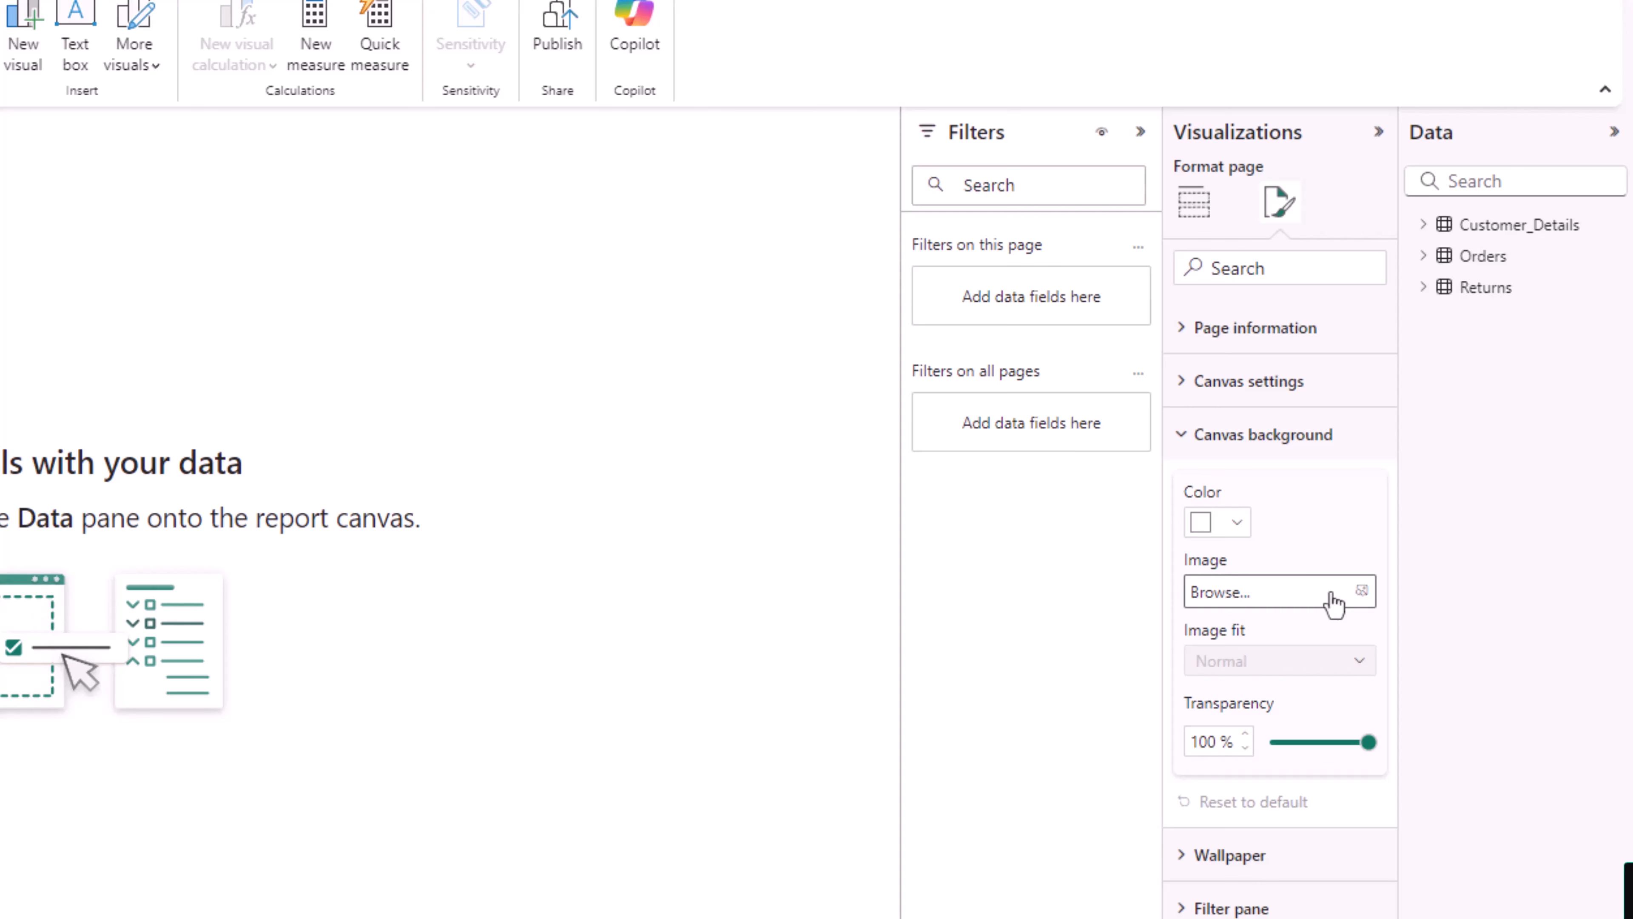
left_click(1333, 604)
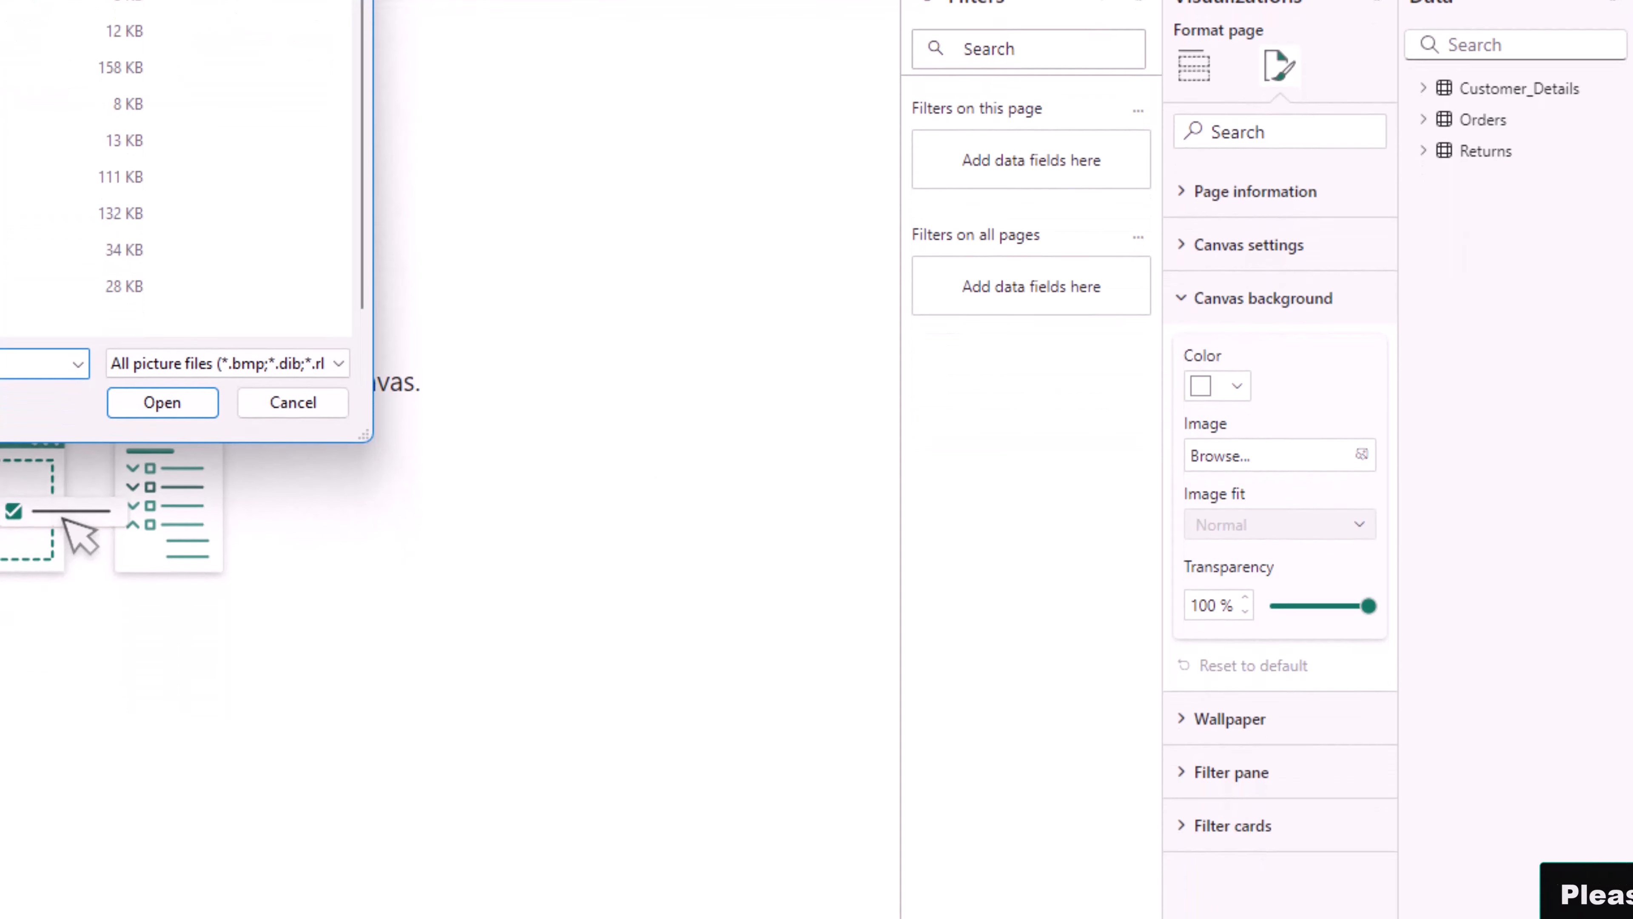
left_click(0, 103)
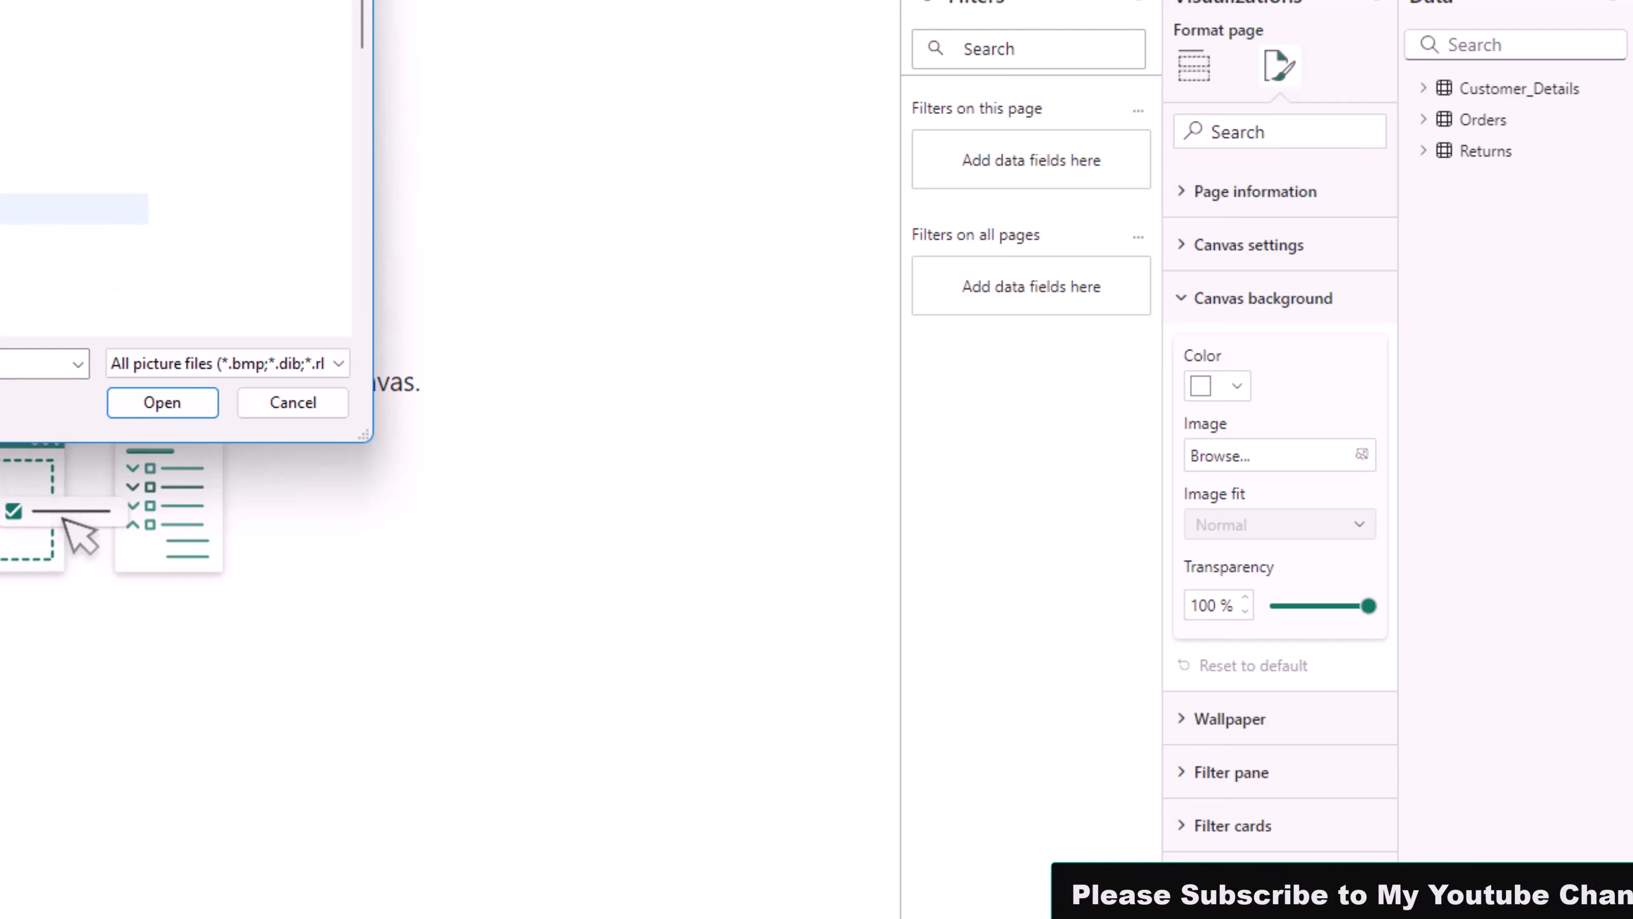
left_click(281, 260)
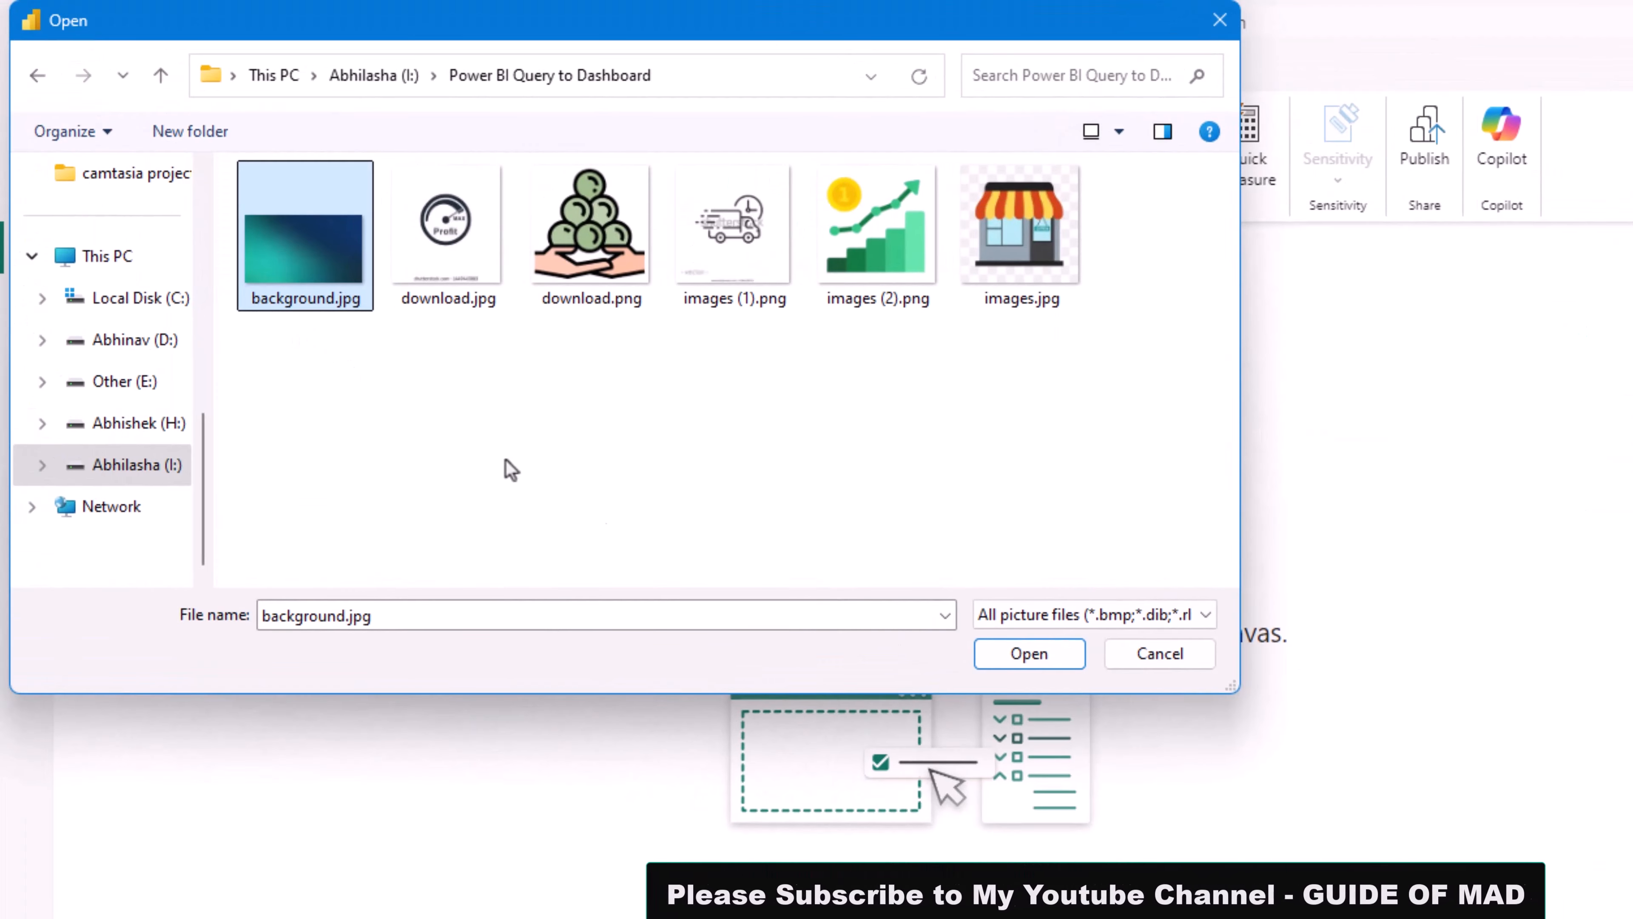
left_click(1047, 665)
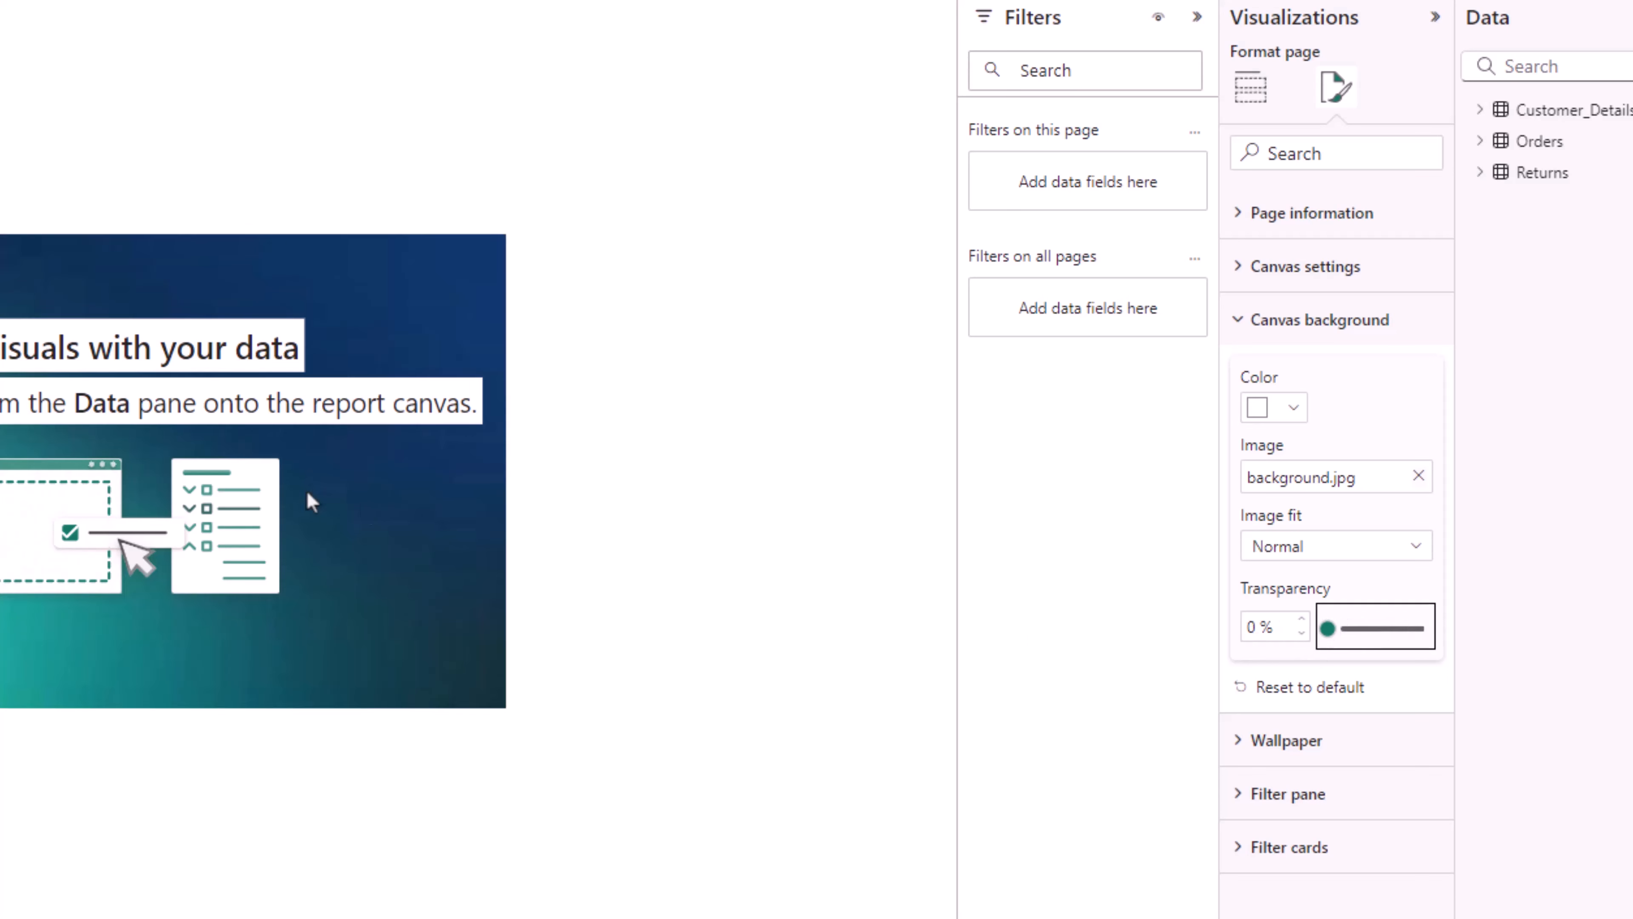
left_click(1387, 559)
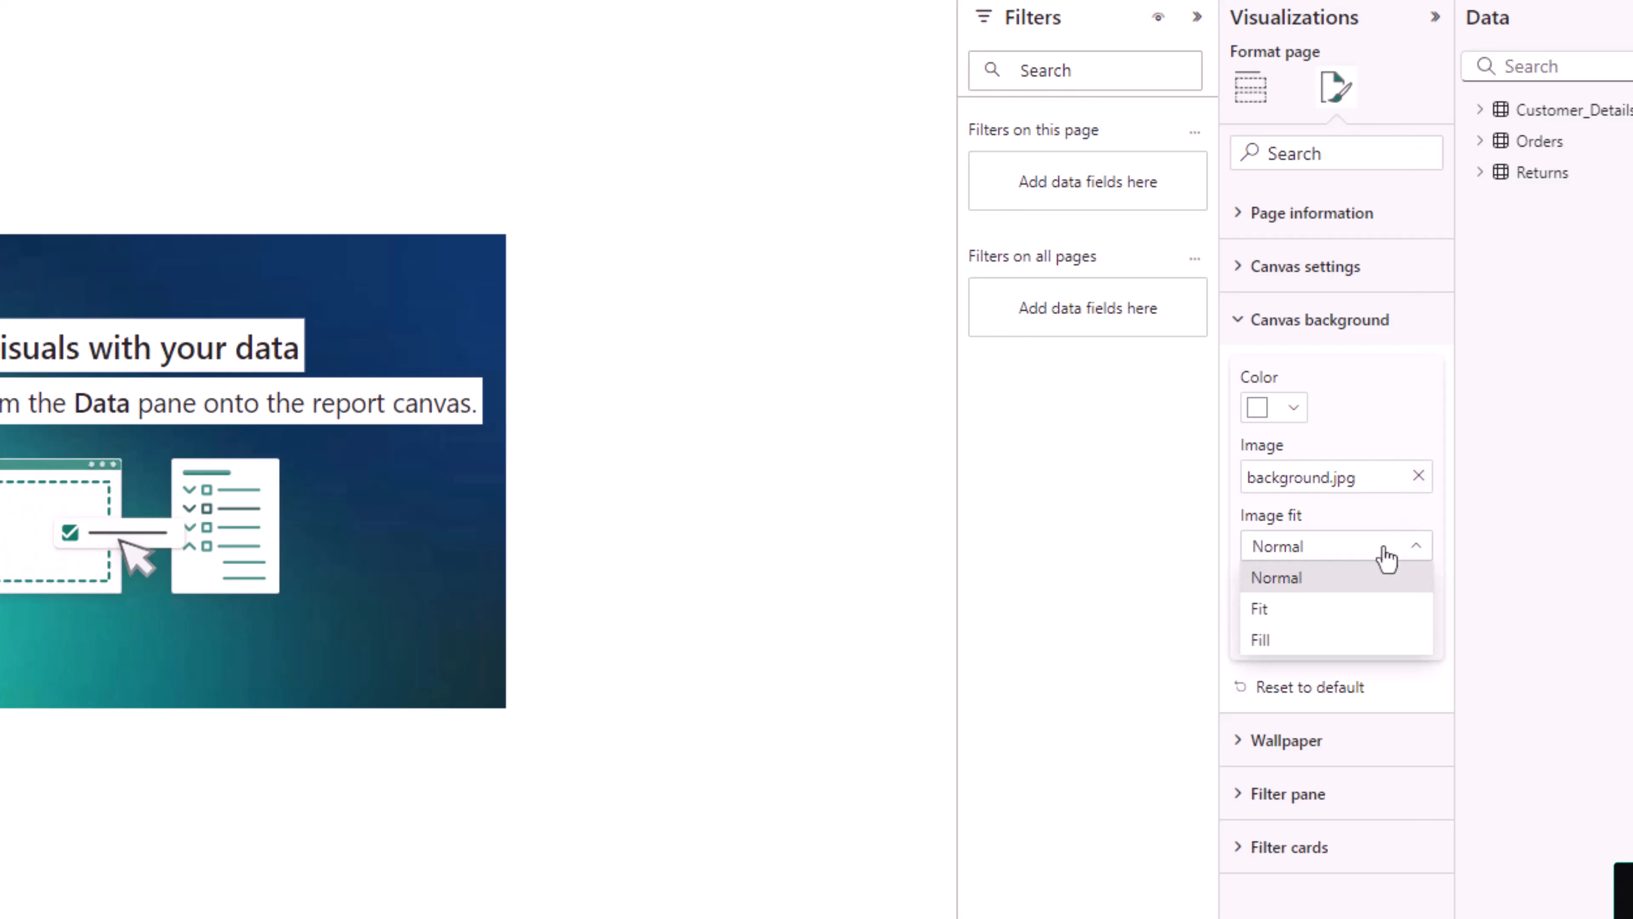
left_click(1298, 611)
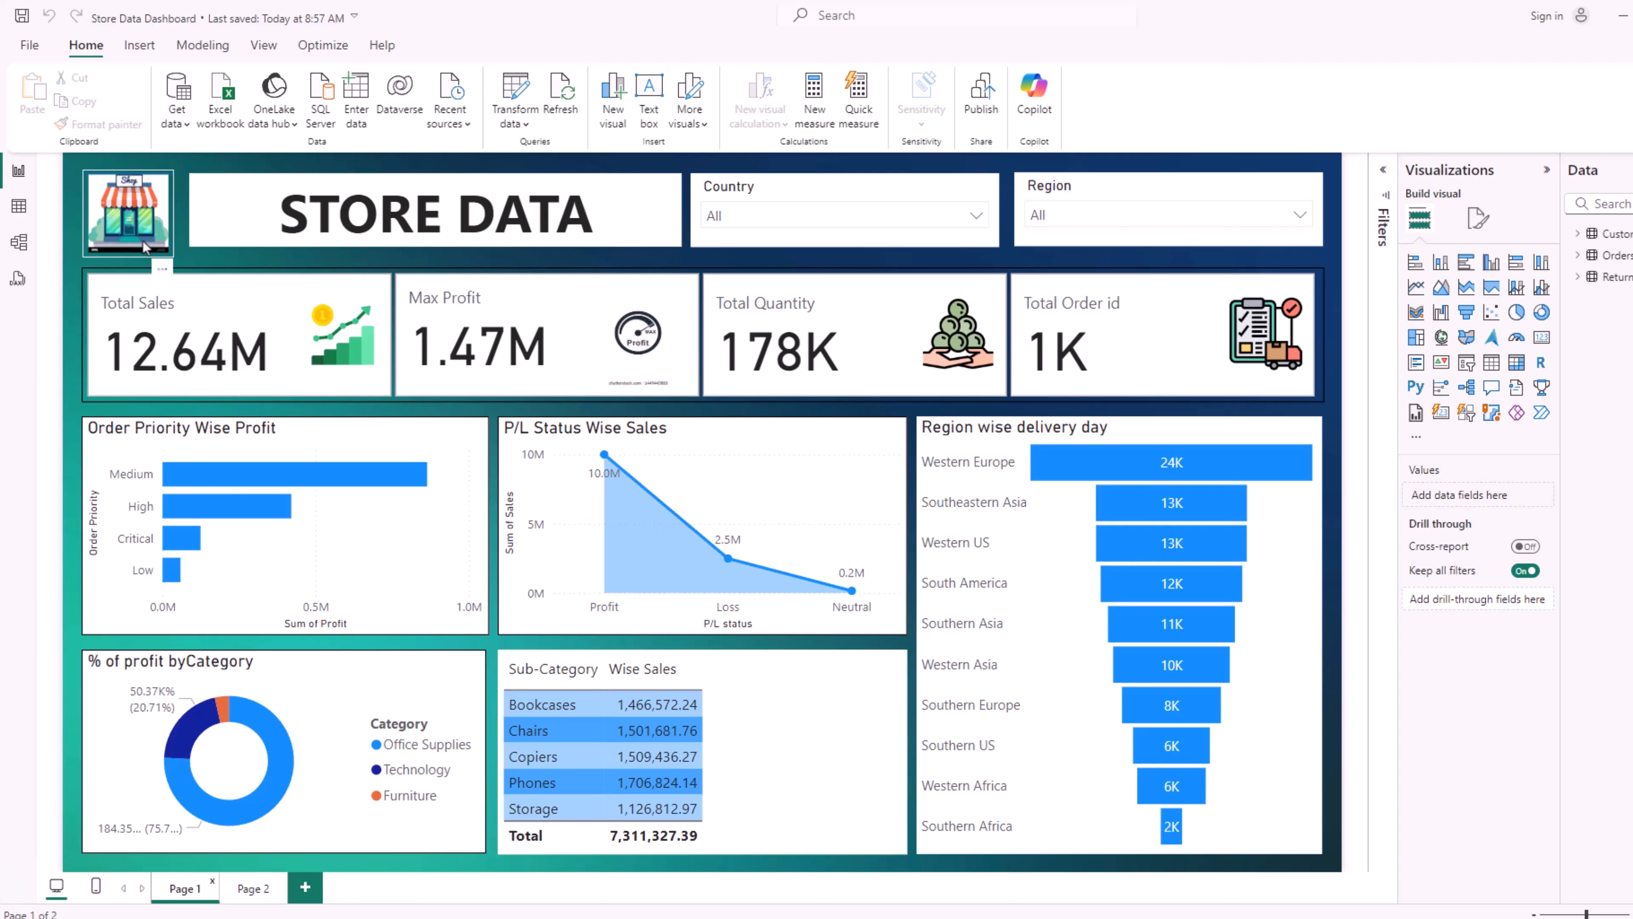
Place the shop picture images.jpg inward from the report page's upper-left corner and open its Style settings.
key("alt+Tab")
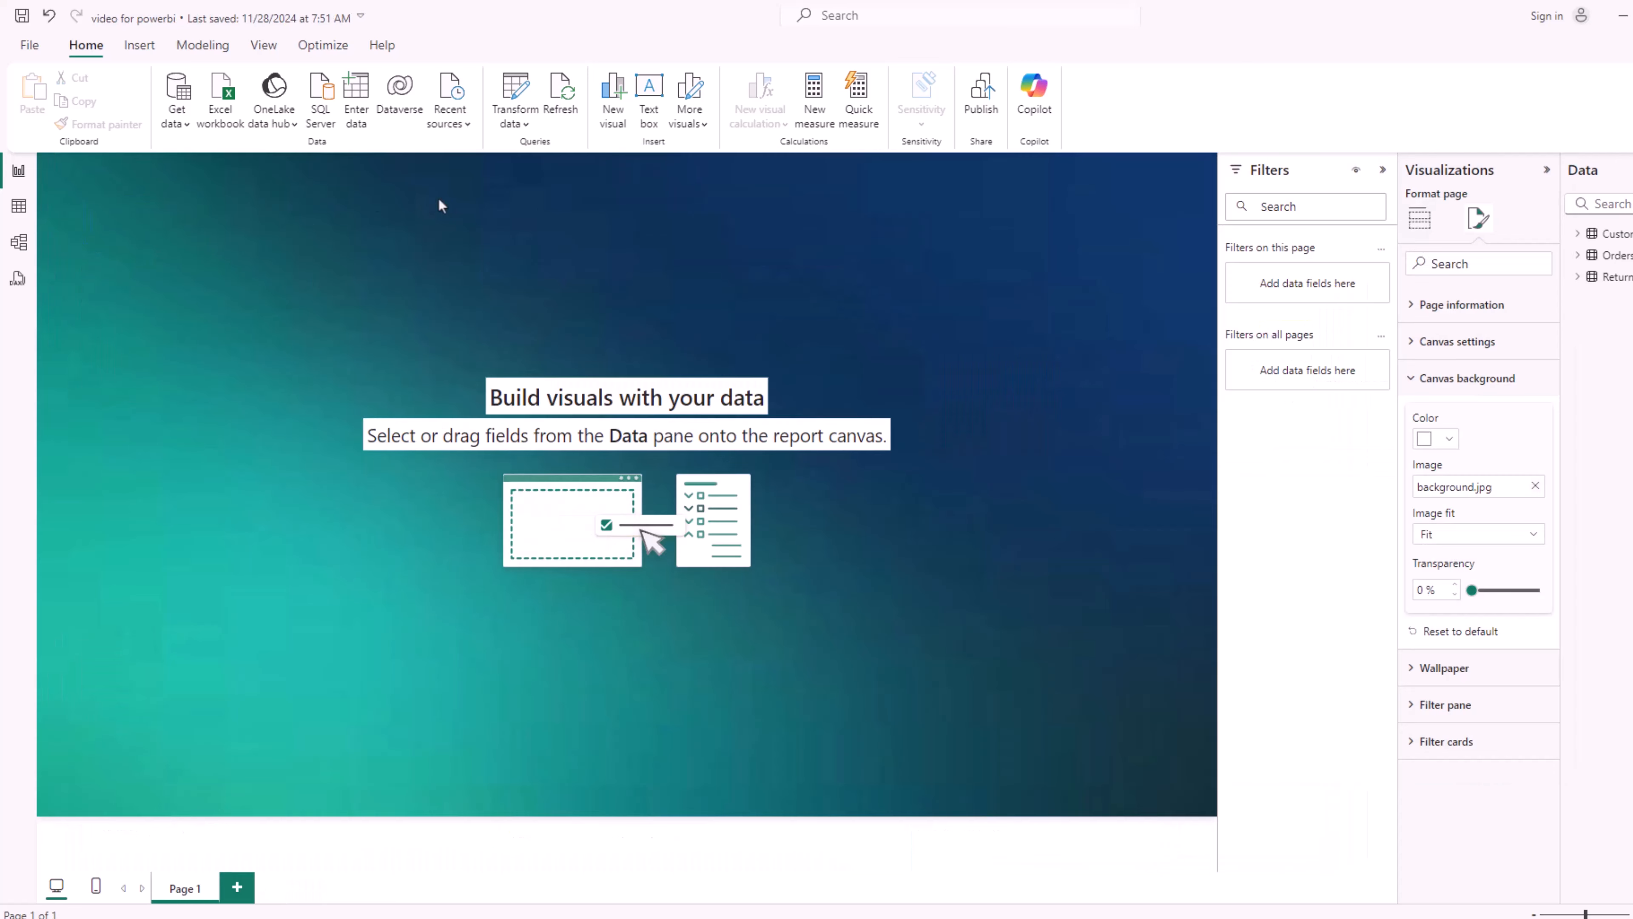
left_click(140, 48)
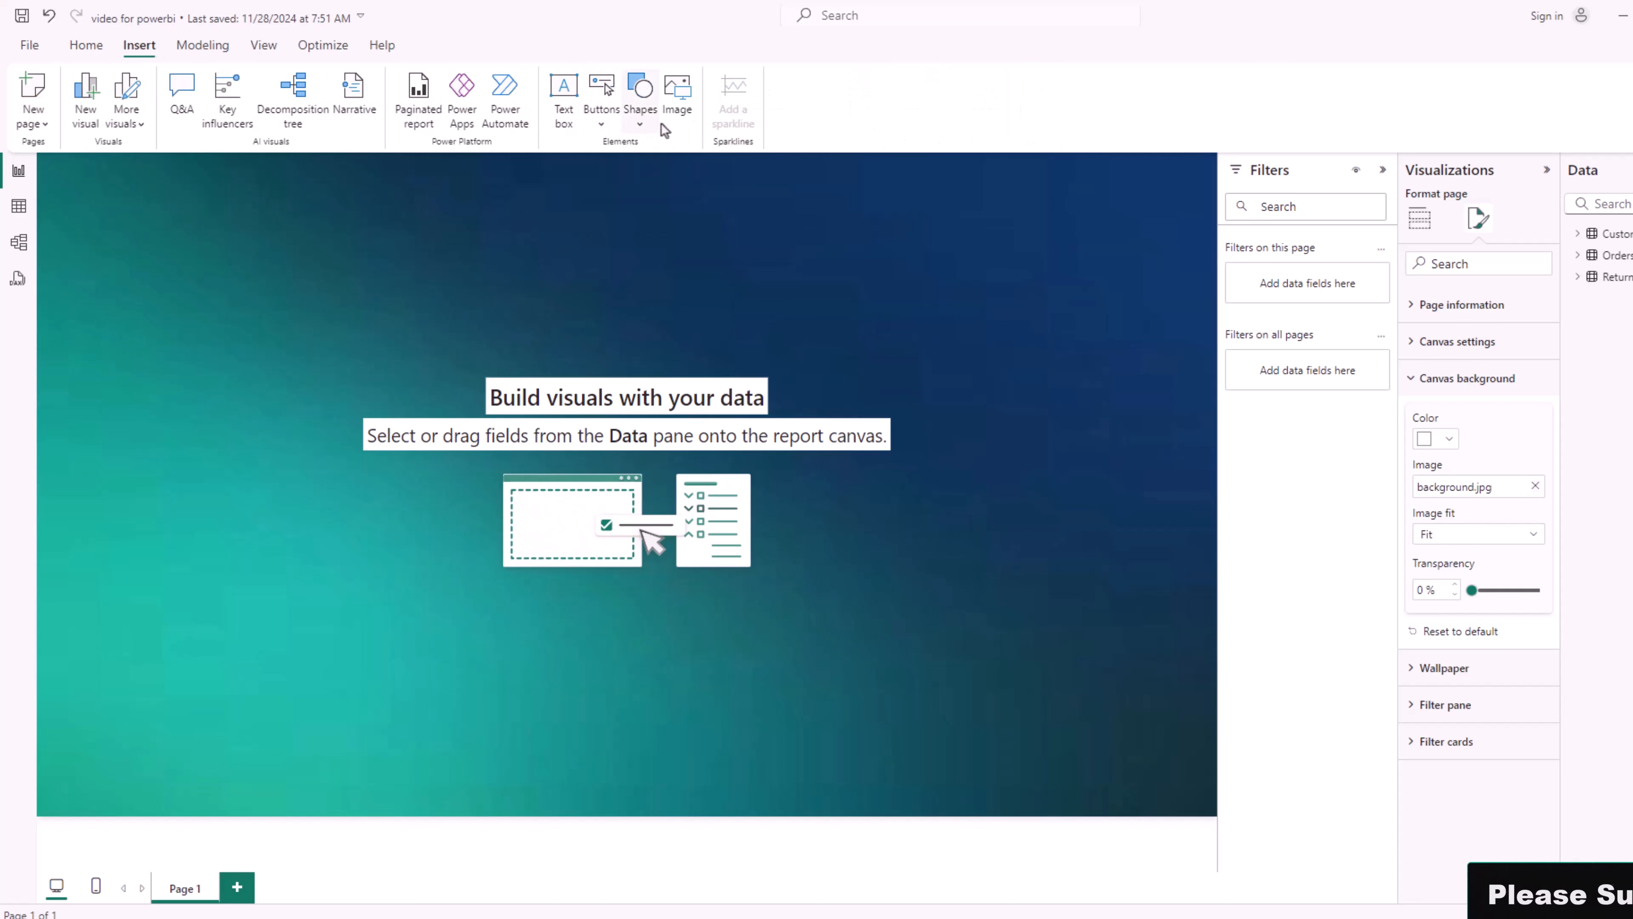
left_click(677, 103)
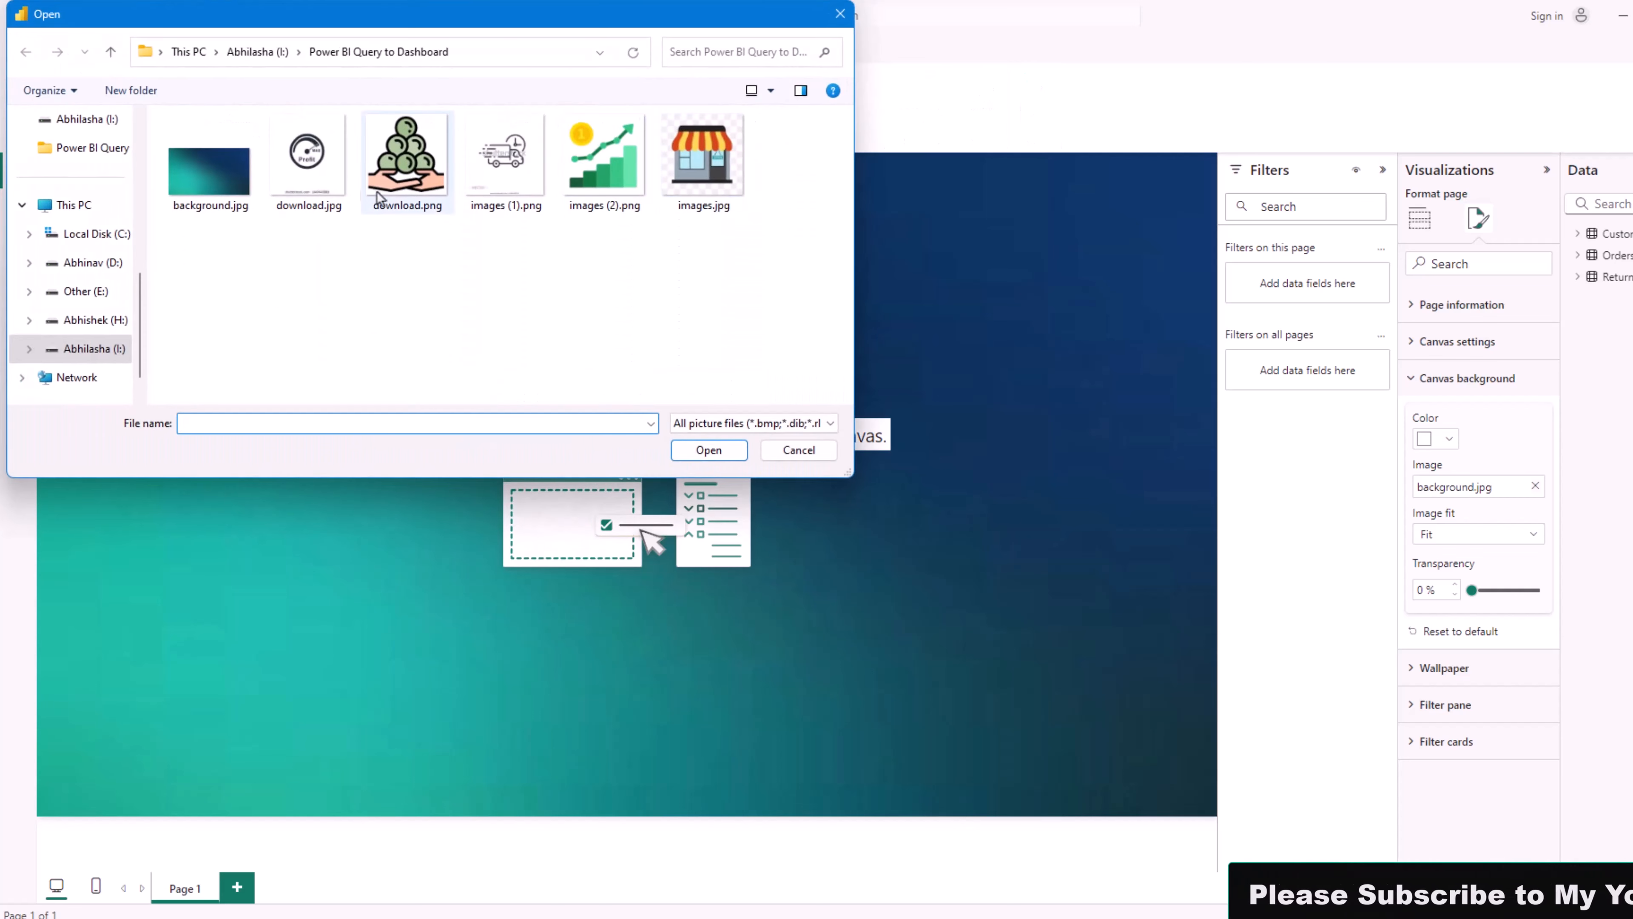
left_click(703, 160)
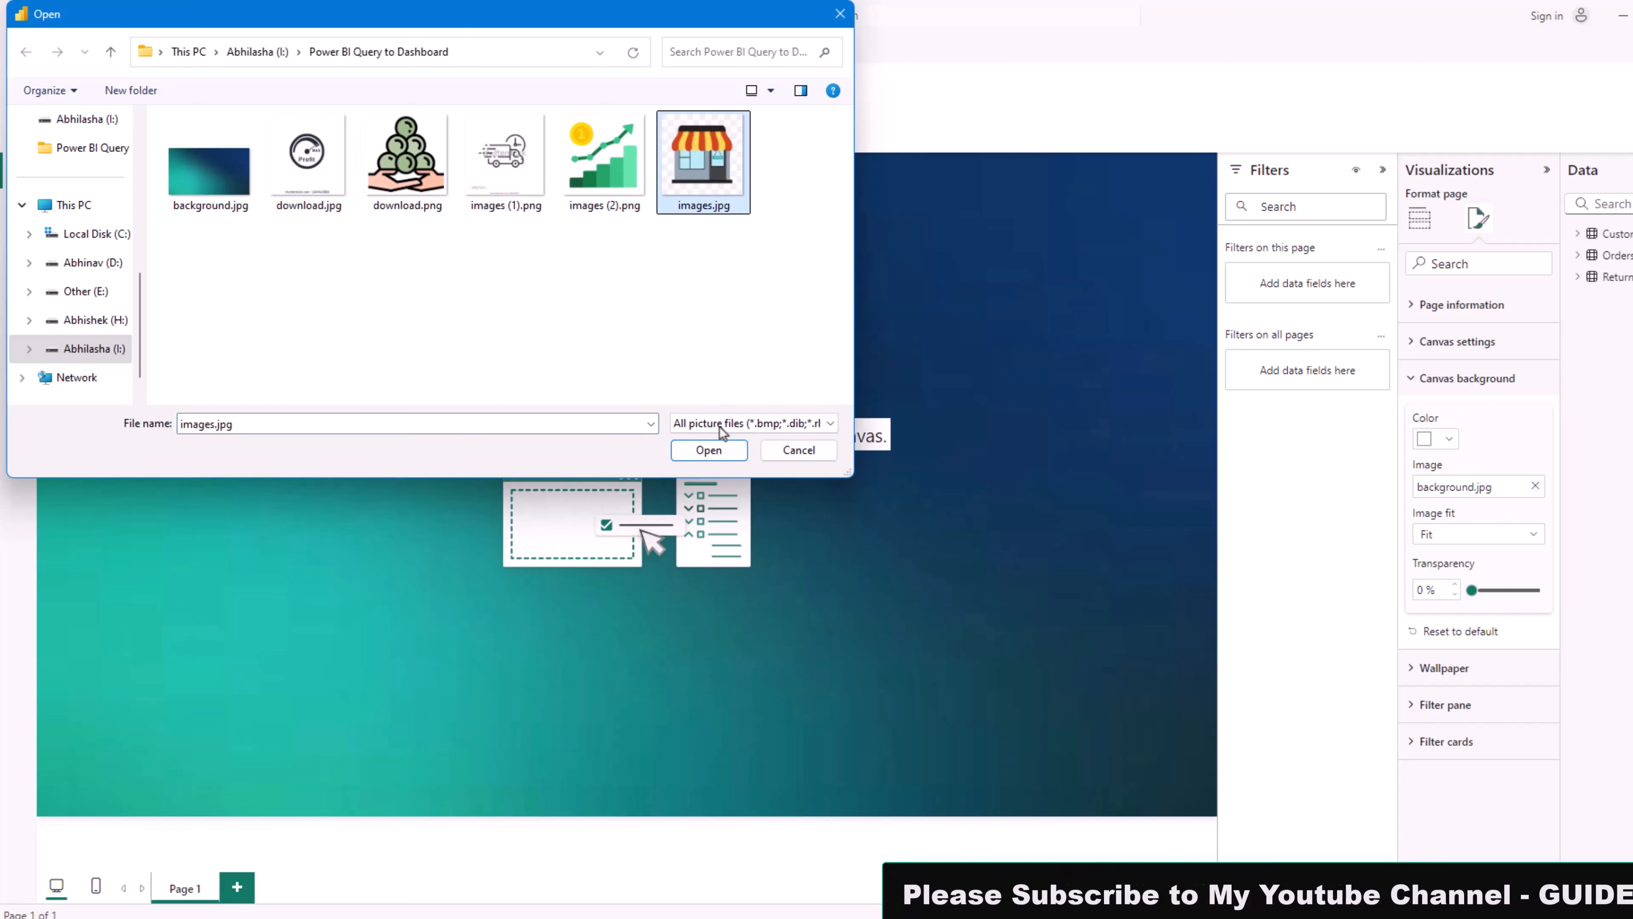
left_click(708, 450)
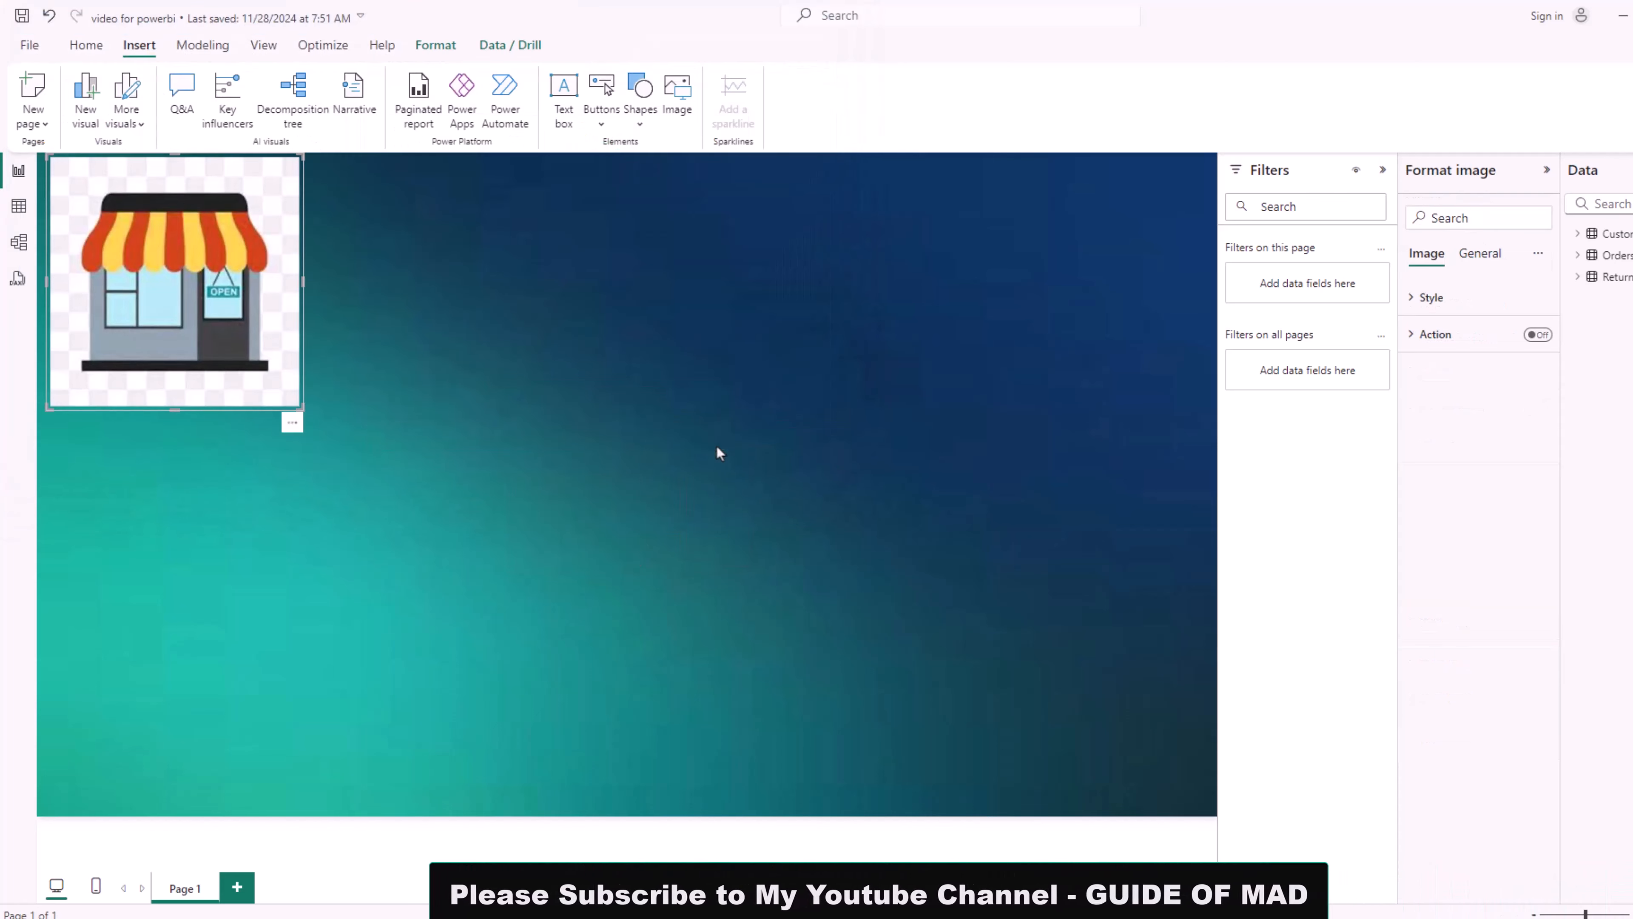
left_click_drag(214, 284, 360, 420)
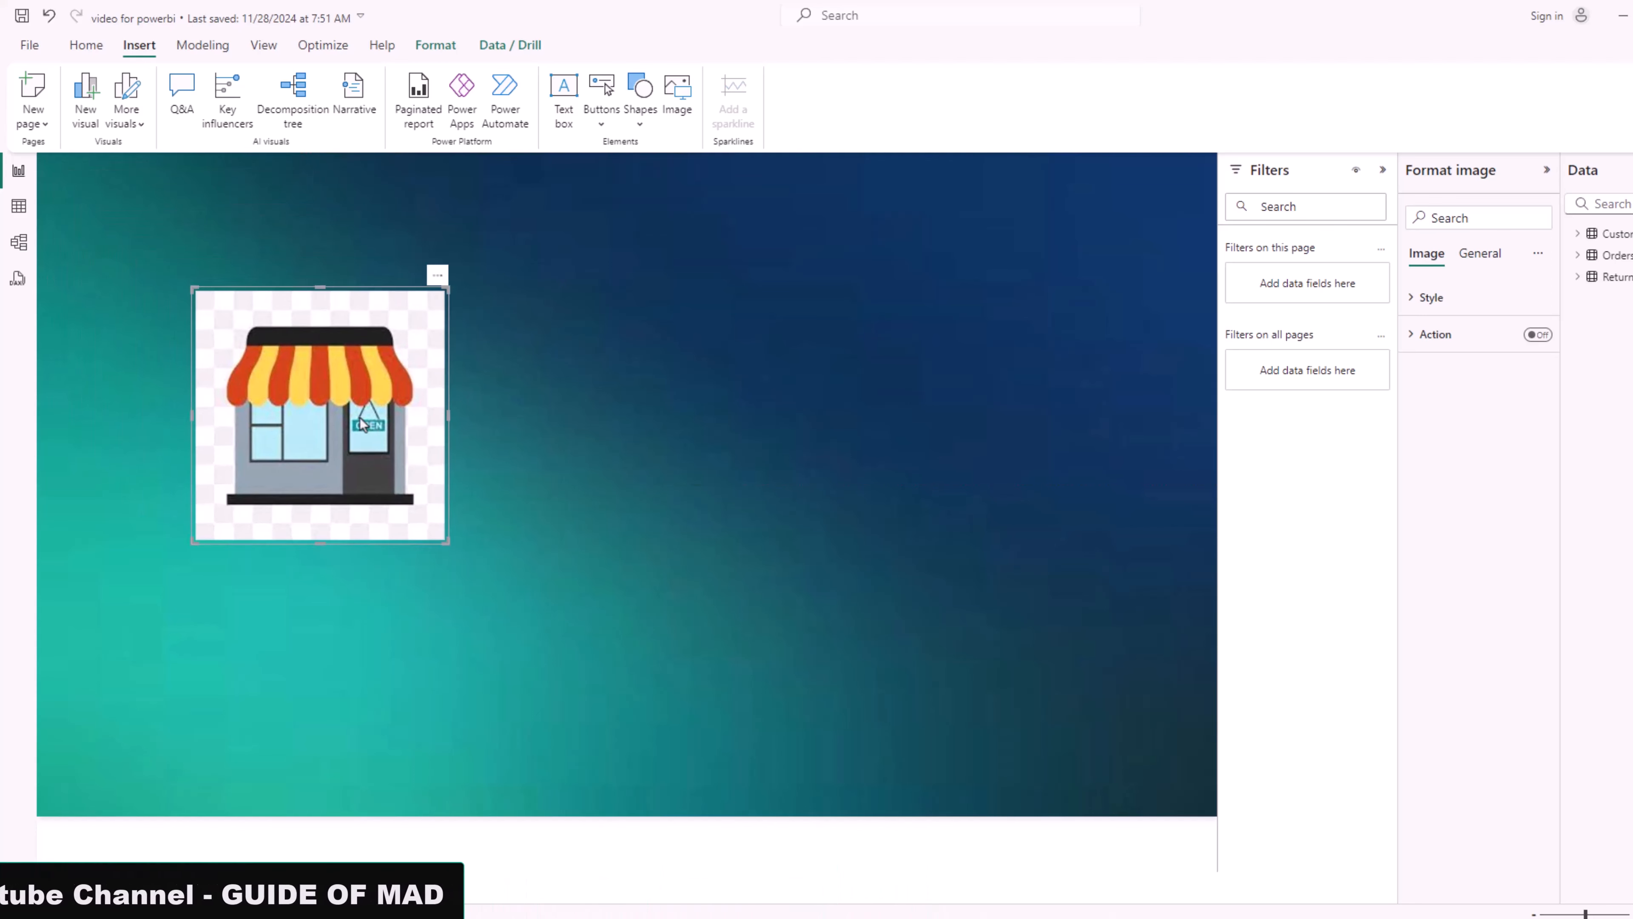
left_click(1427, 299)
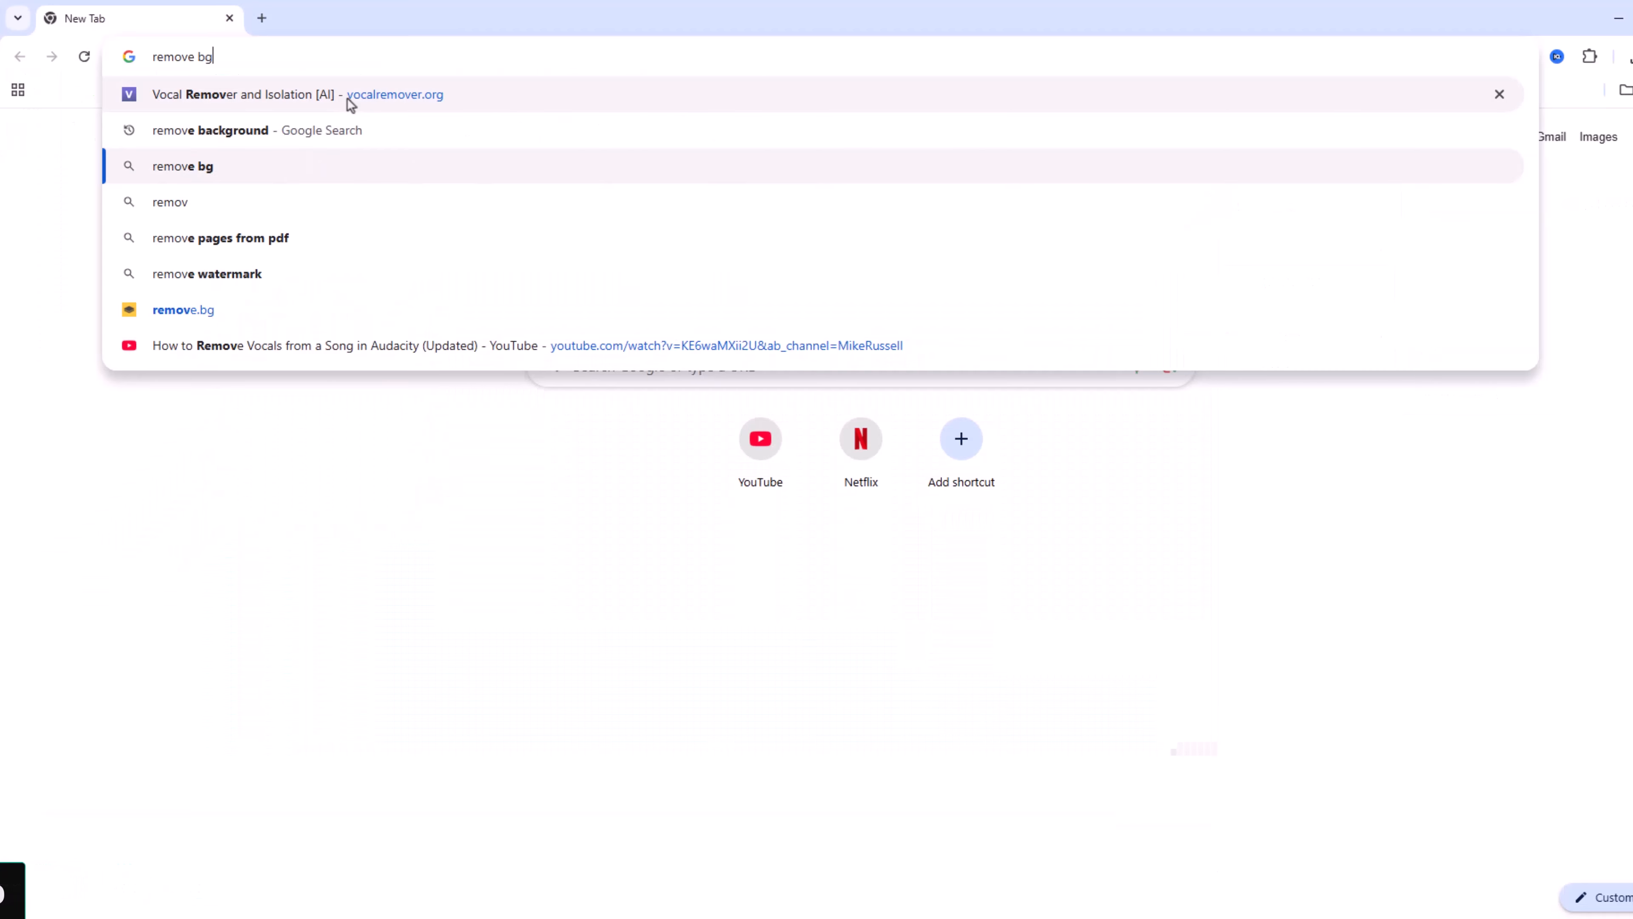
Find remove.bg with a search for remove bg, strip the background from images.jpg there and download the result.
key("Return")
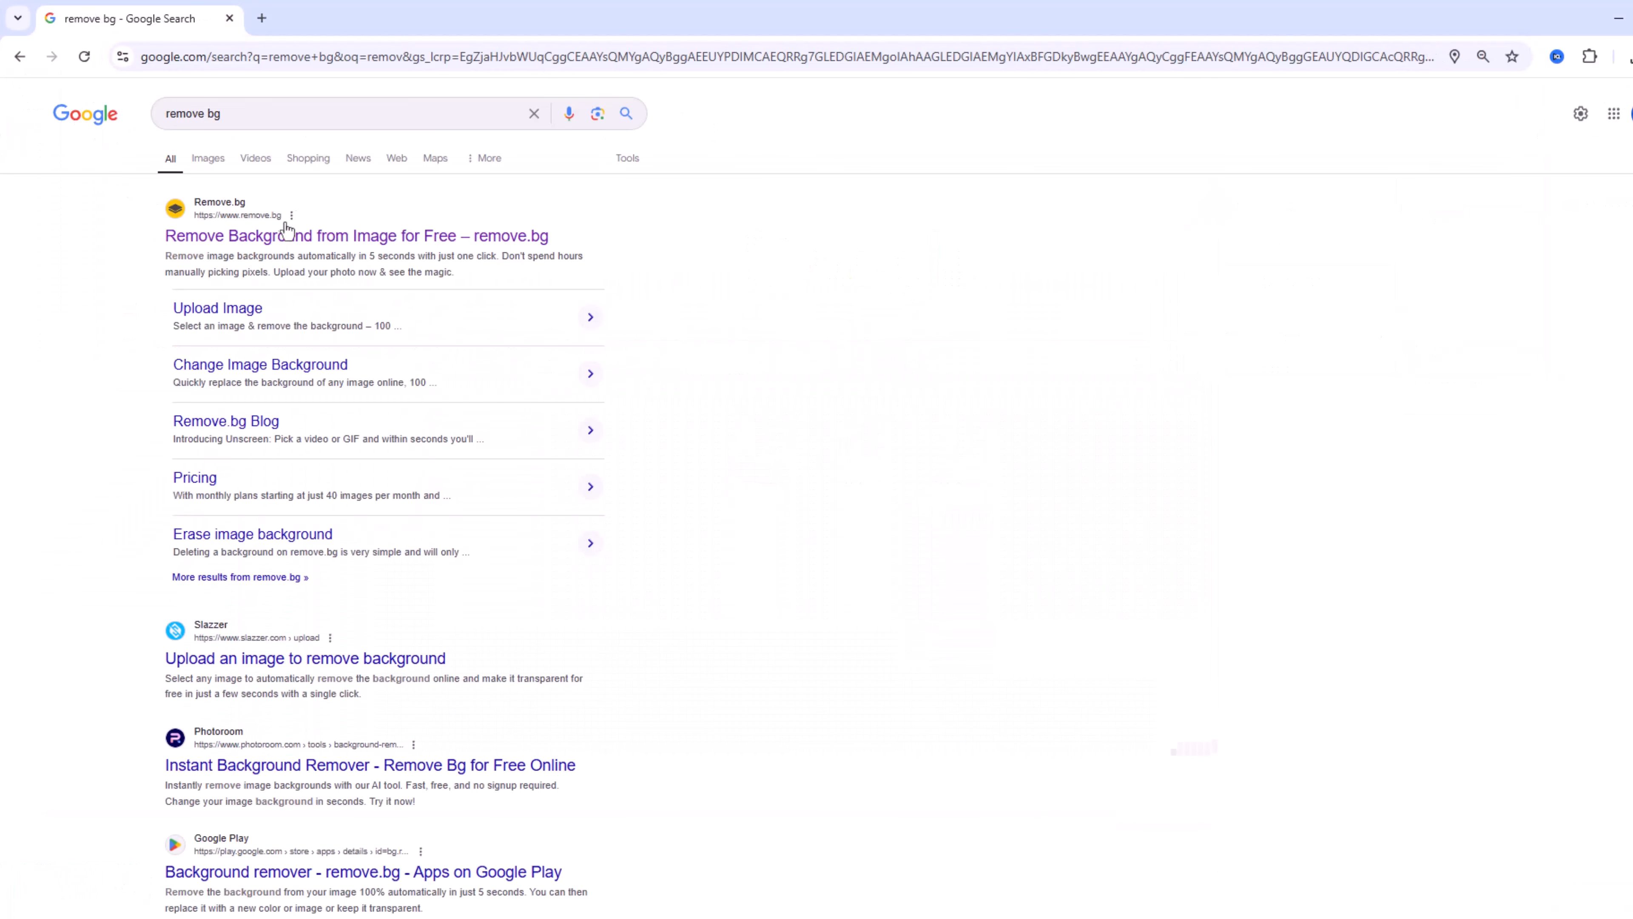
left_click(263, 239)
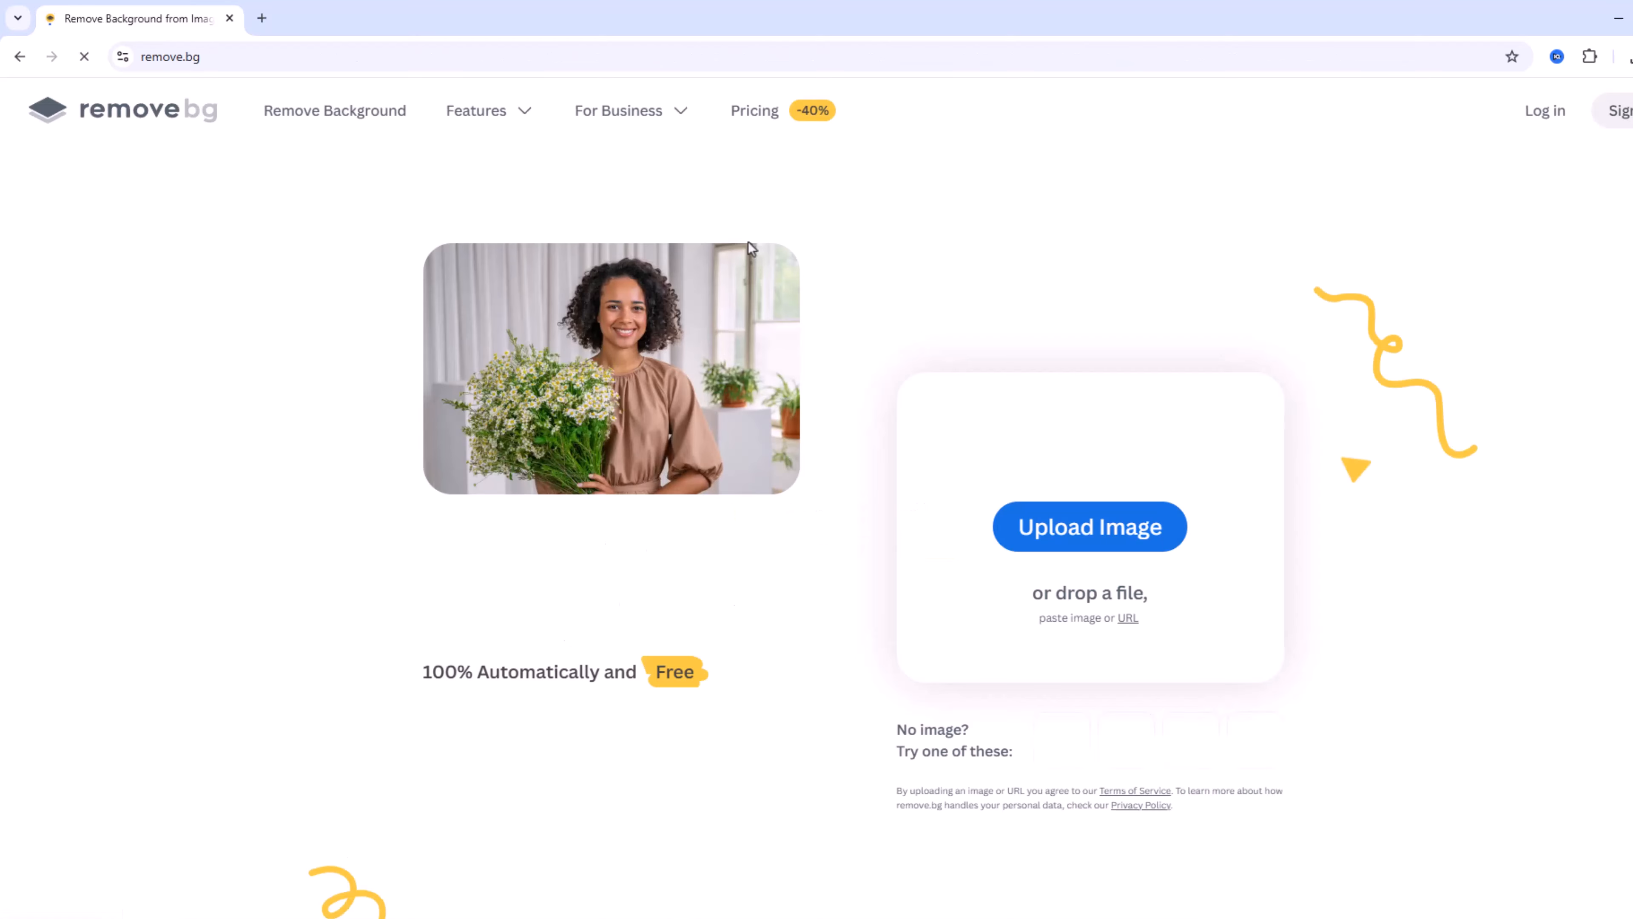
left_click(1091, 546)
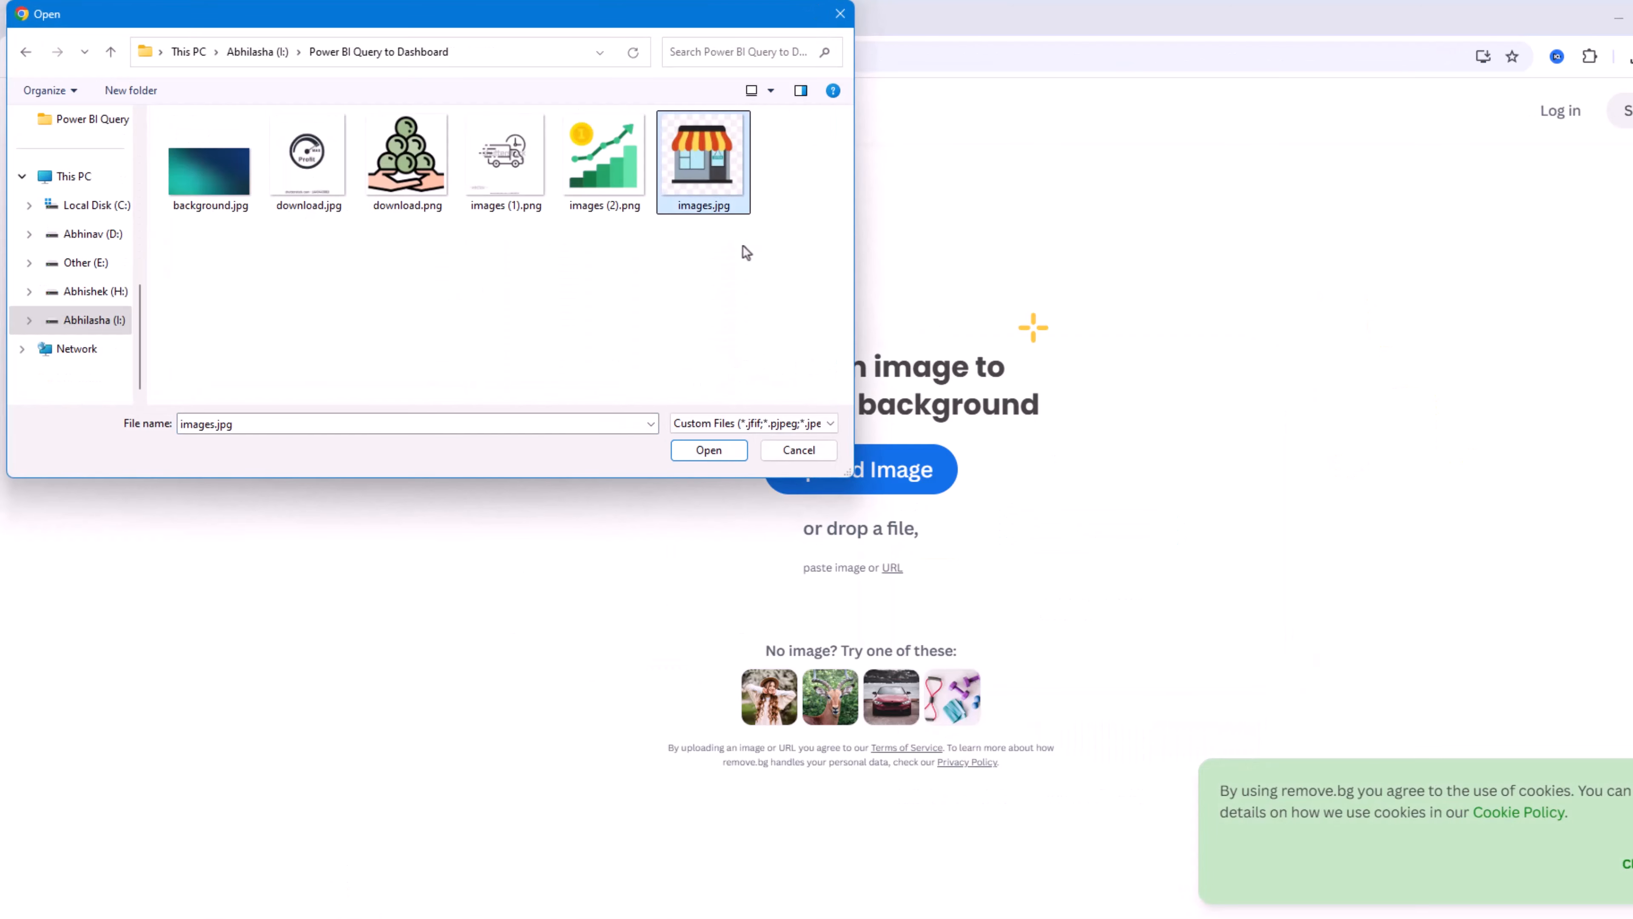
left_click(730, 458)
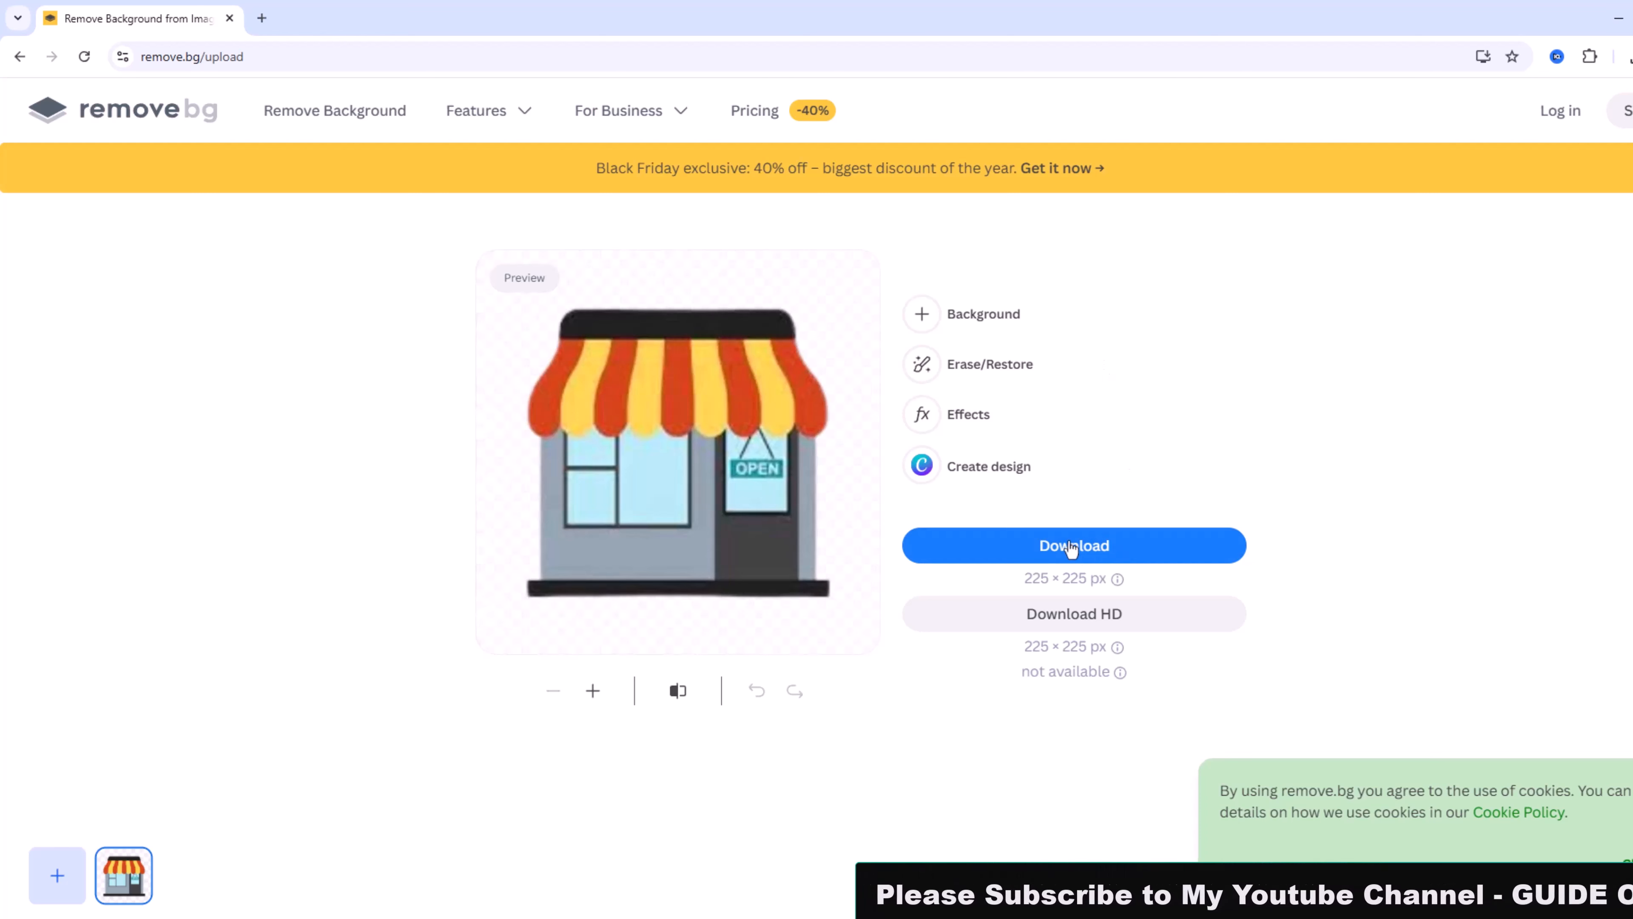
left_click(1093, 547)
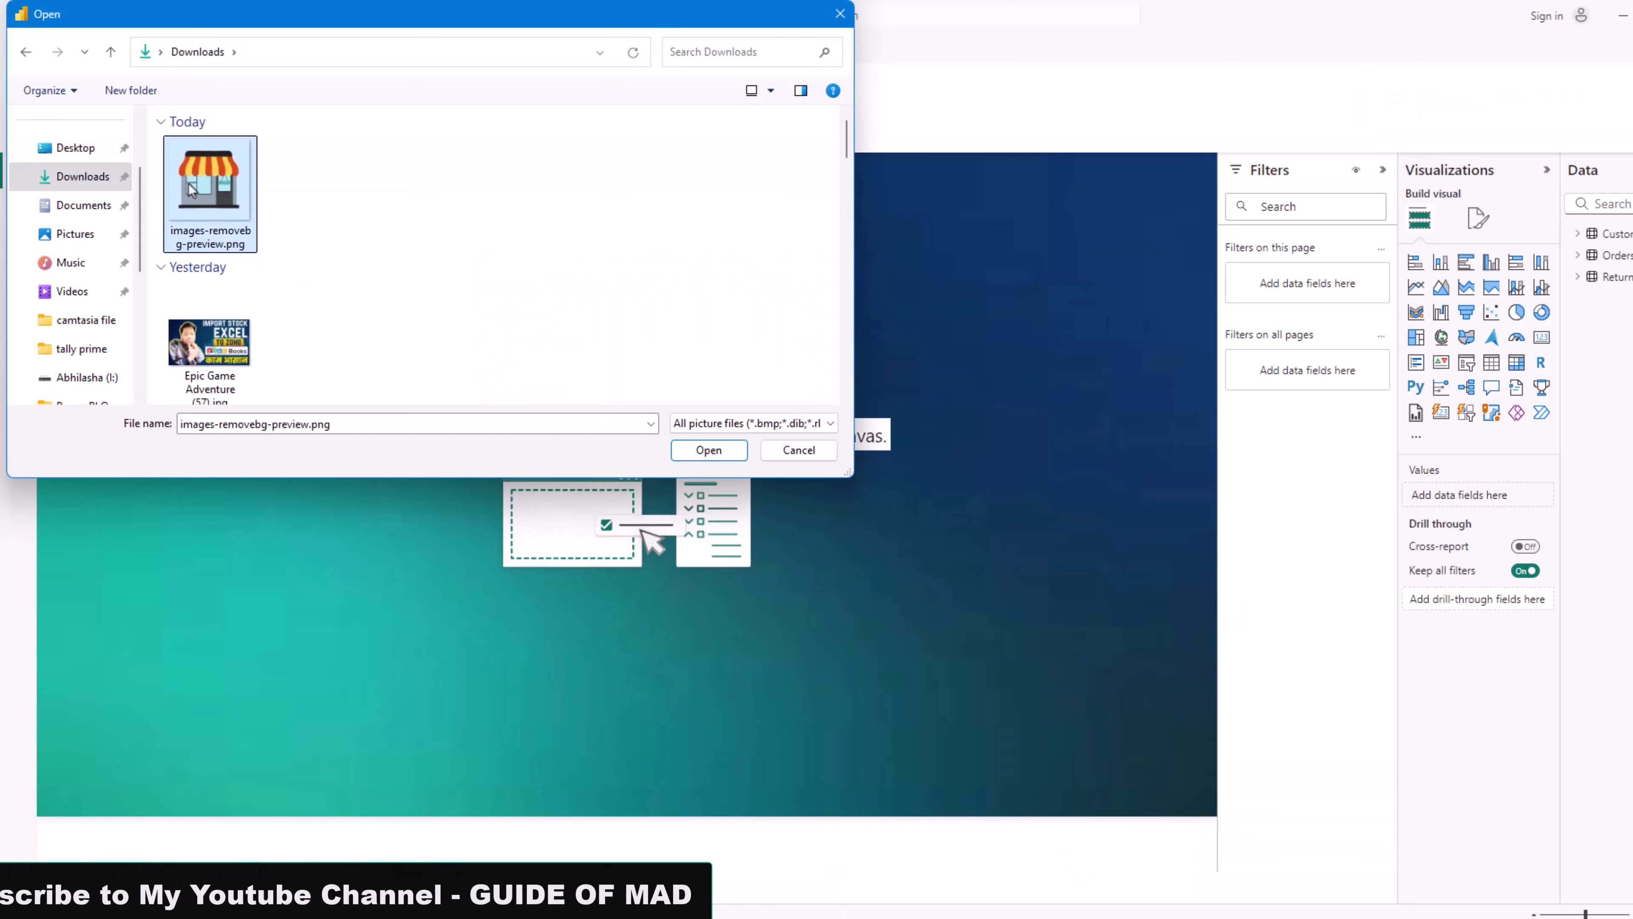
Insert images-removebg-preview.png on the report page and shrink it to a small logo near the upper-left corner.
left_click(702, 449)
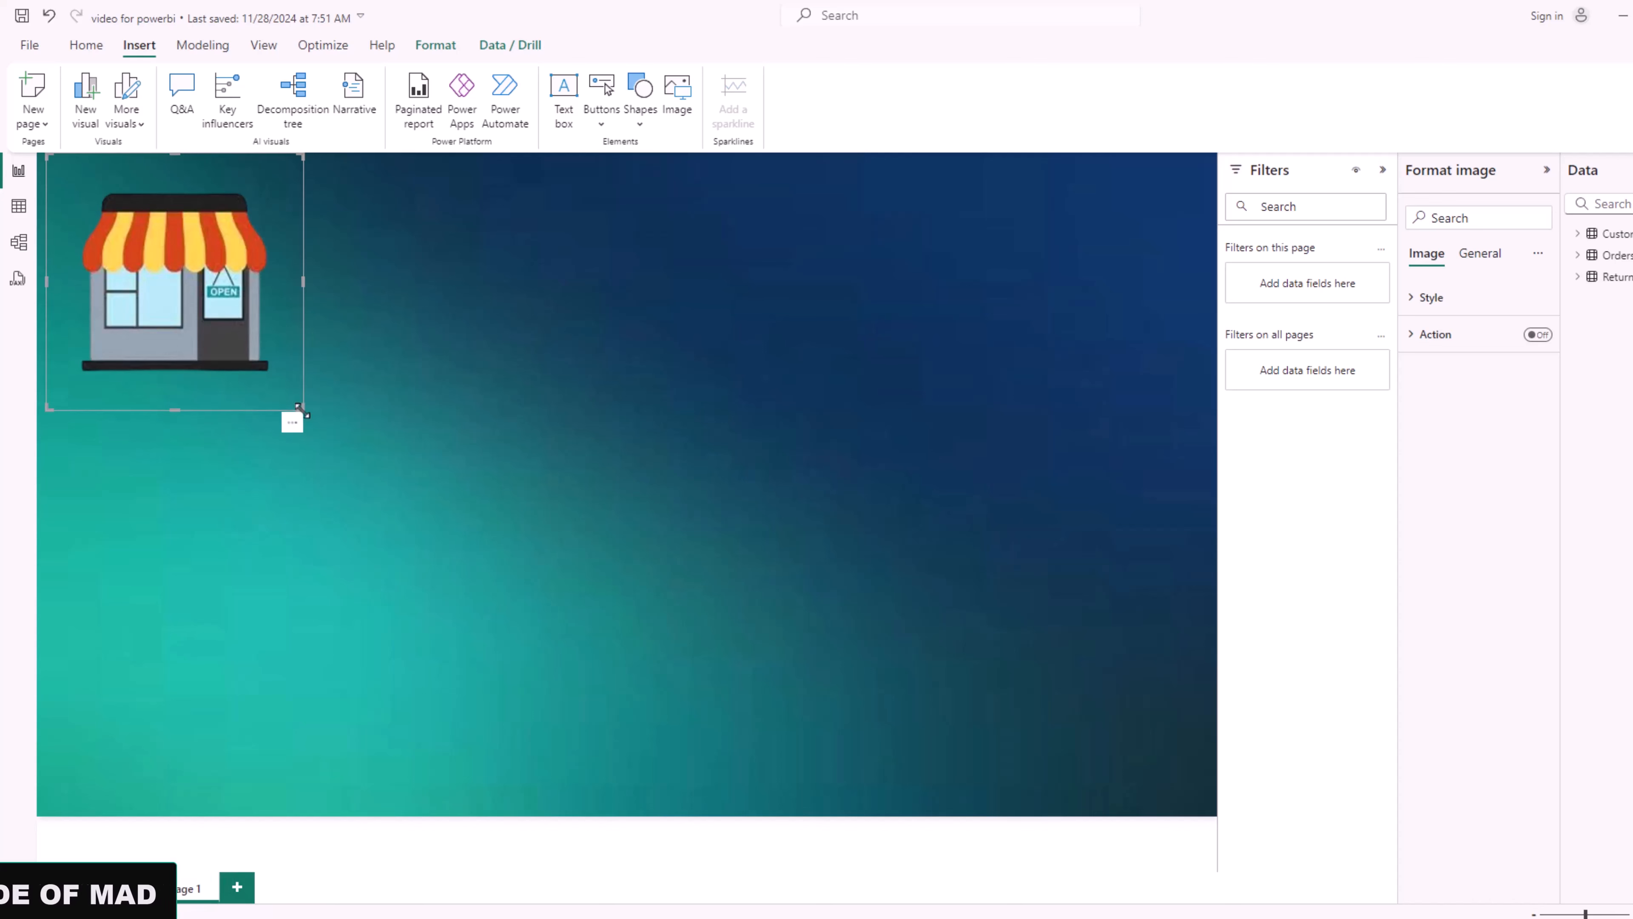
left_click_drag(301, 409, 121, 215)
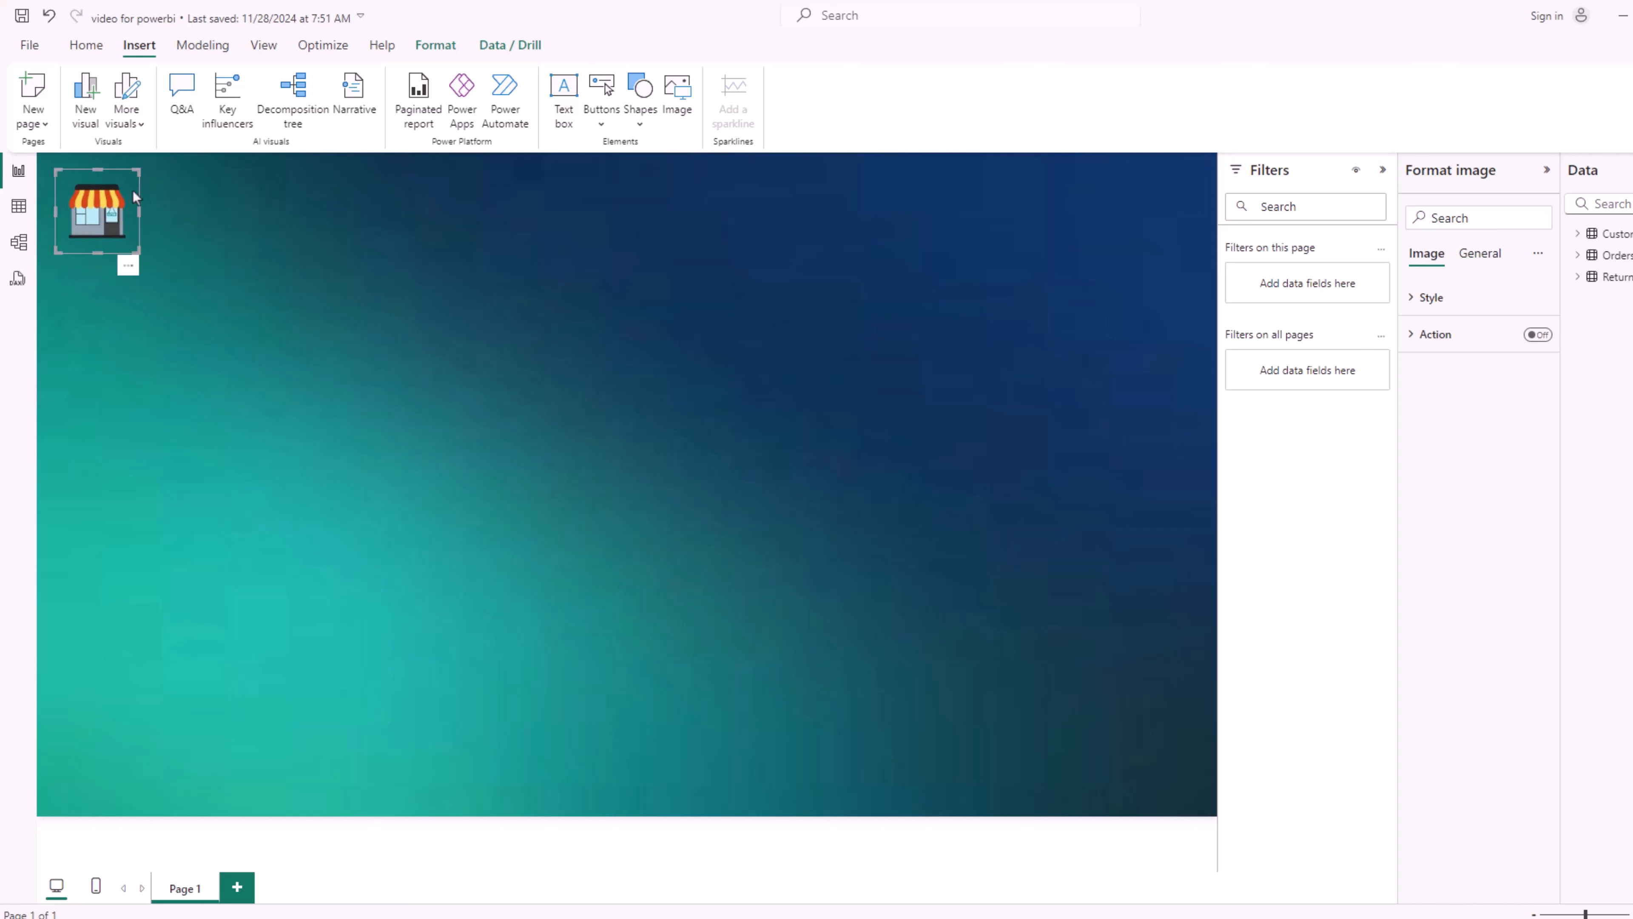
Insert a rectangle shape on the report page and set its fill colour to white.
left_click(640, 122)
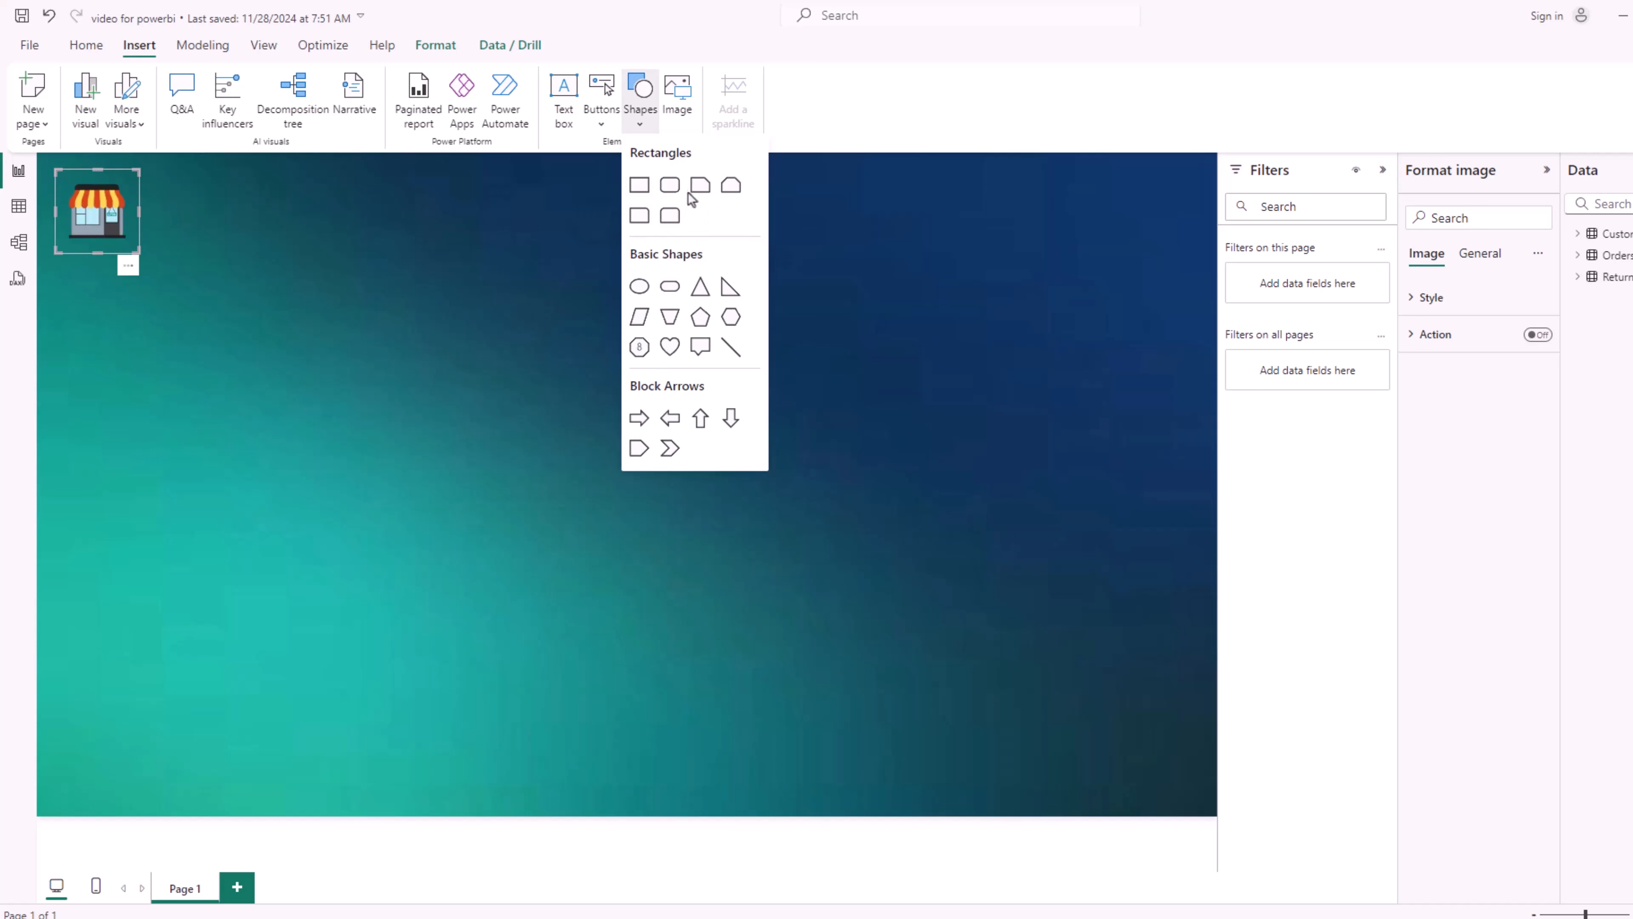
left_click(639, 185)
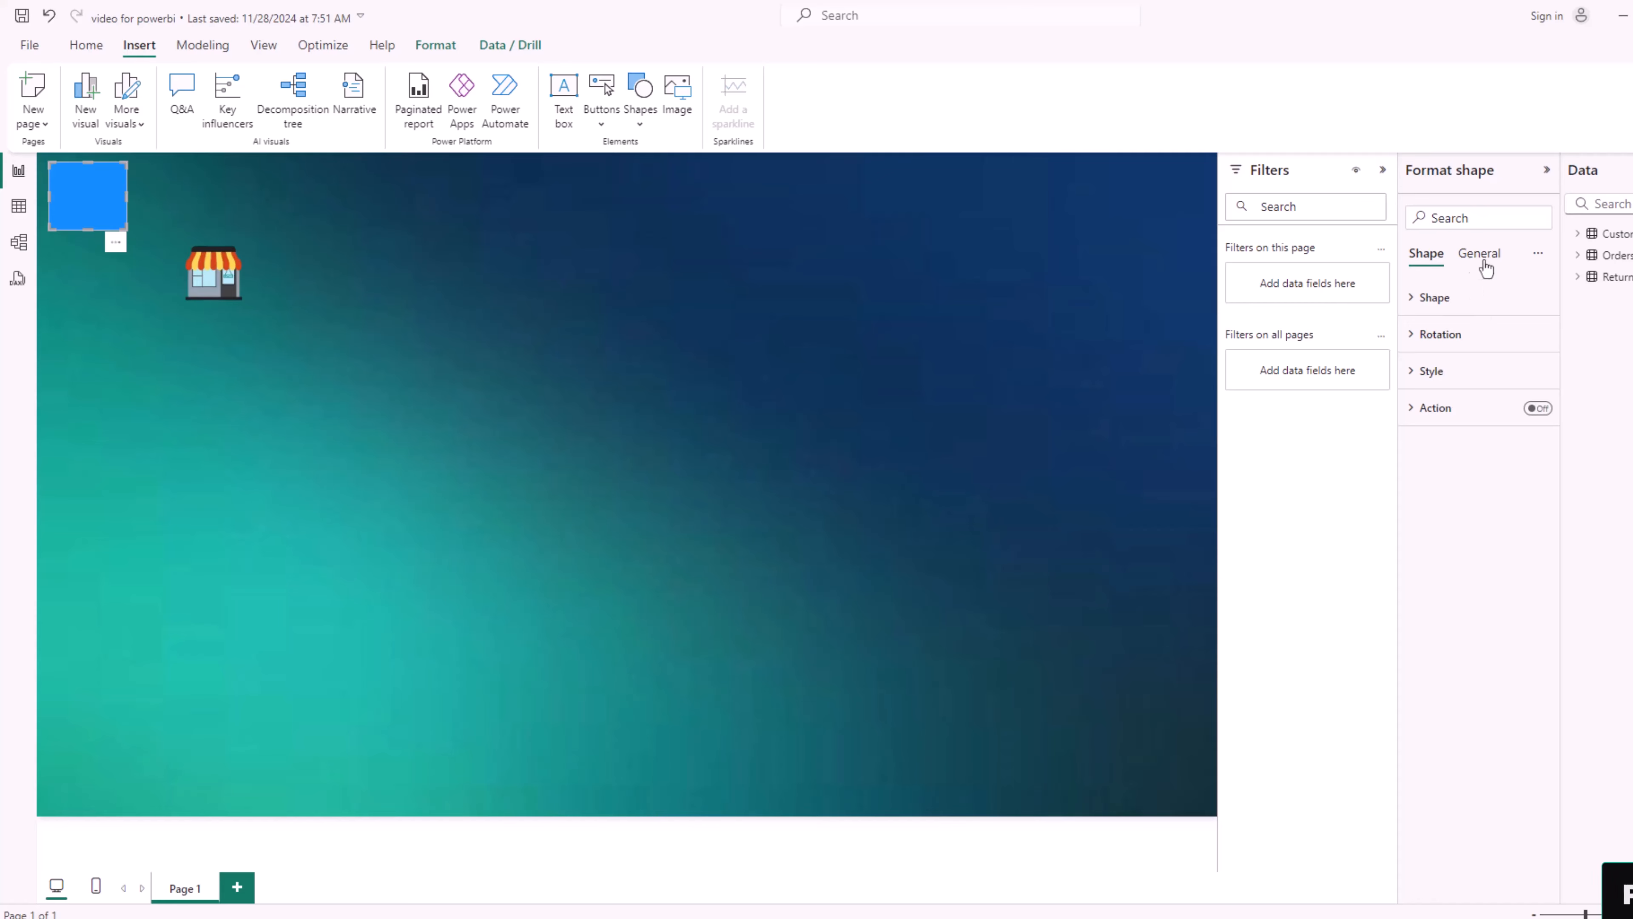
left_click(1434, 297)
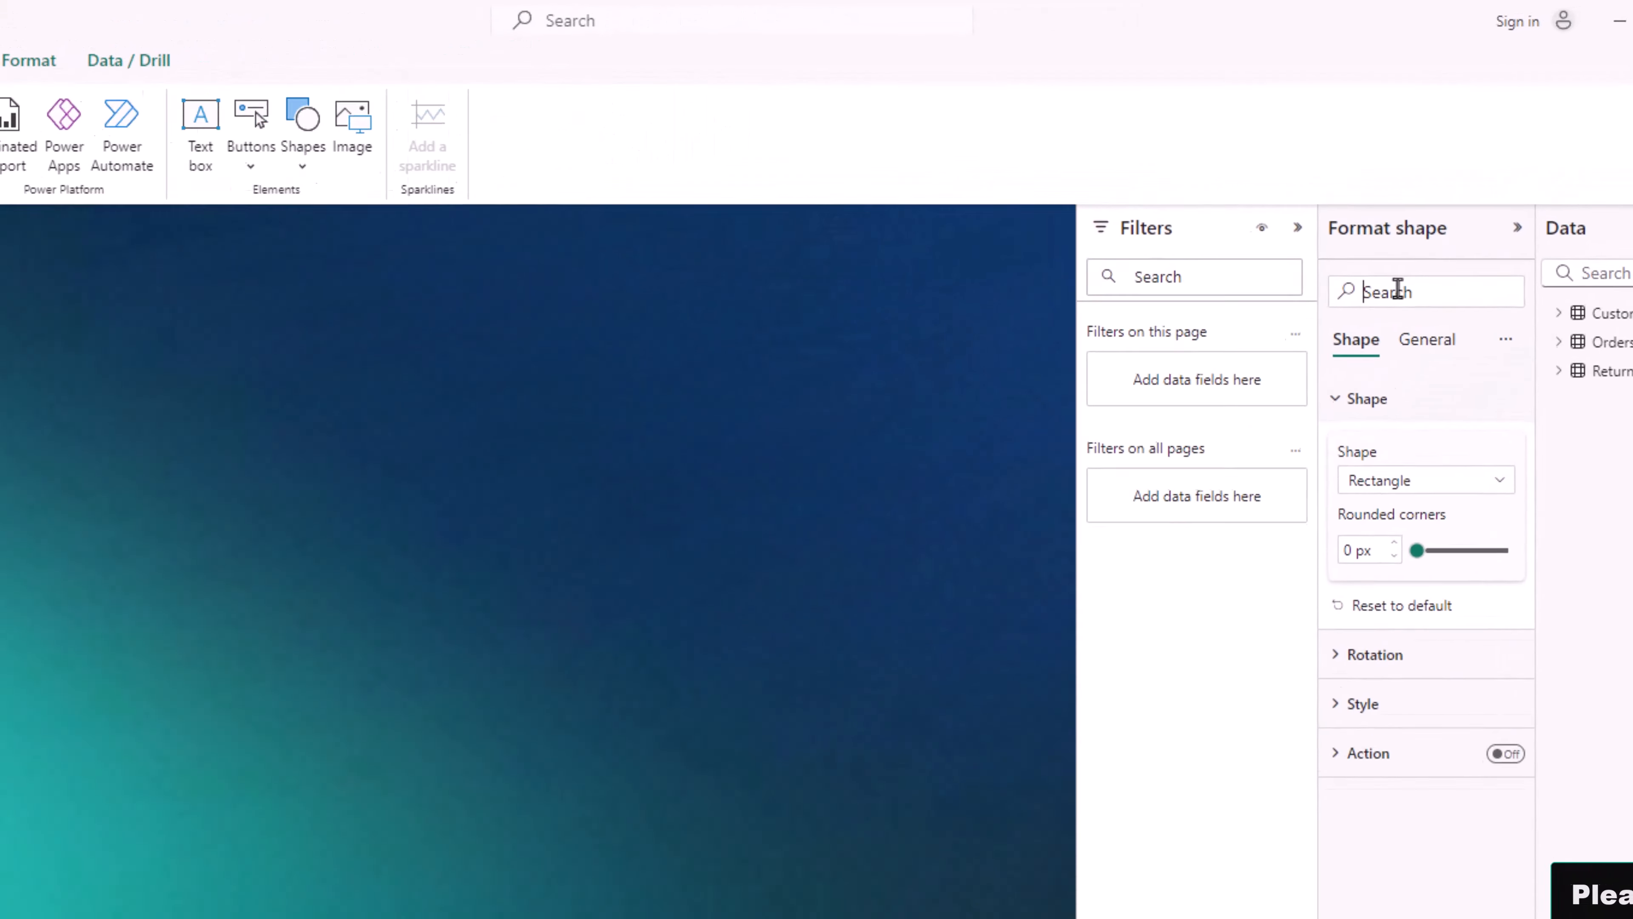
type("p")
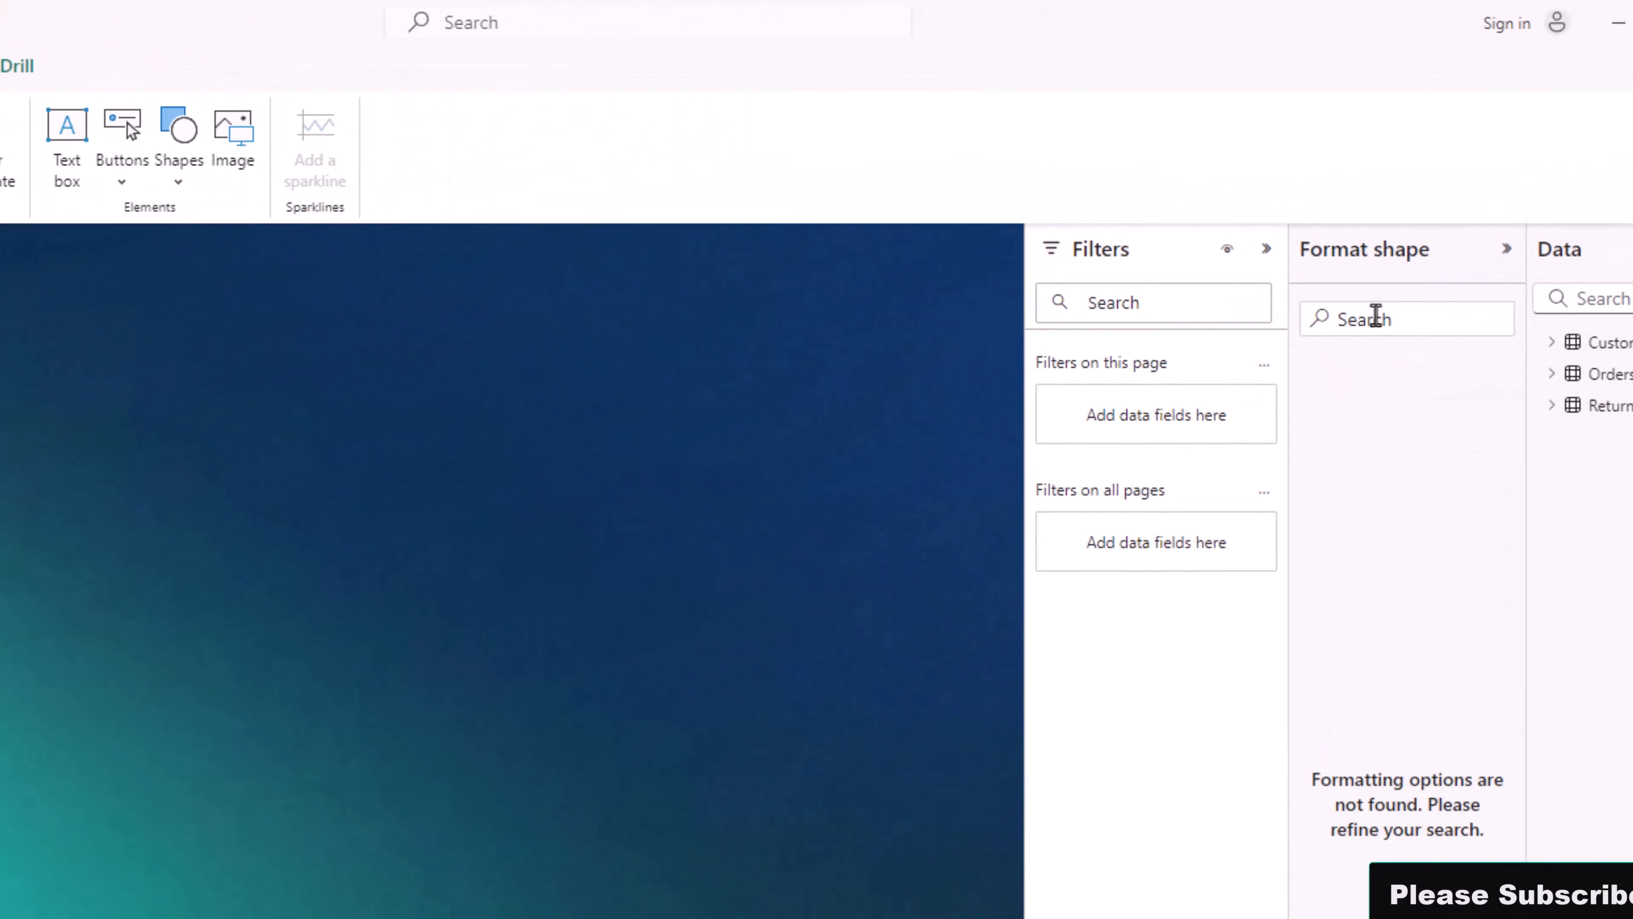
type("col")
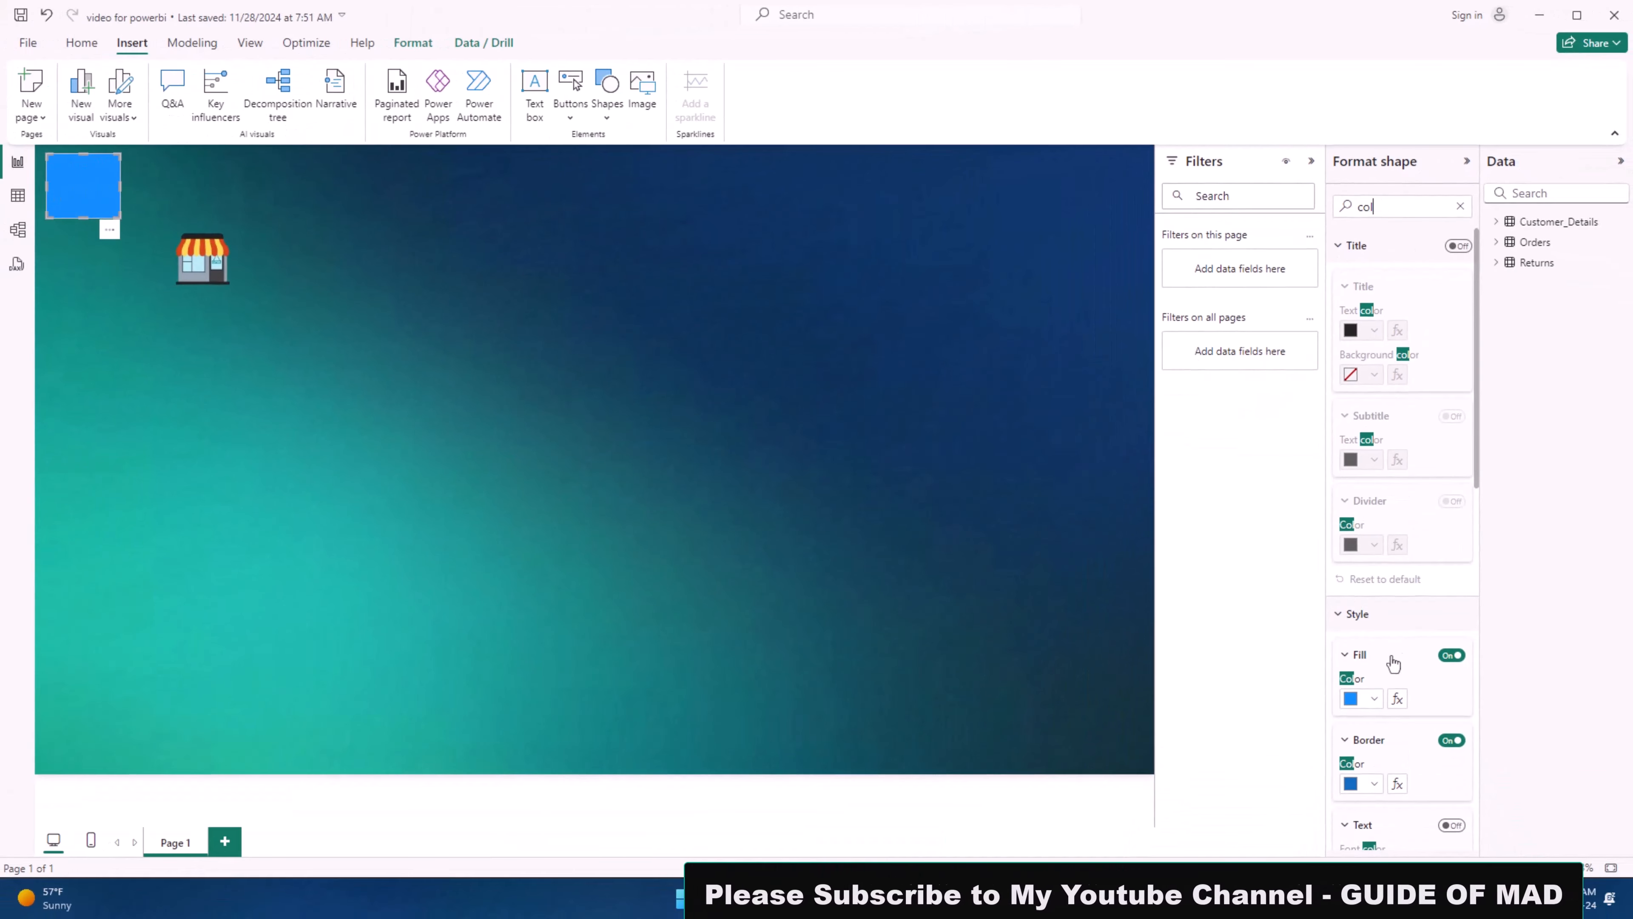
left_click(1372, 698)
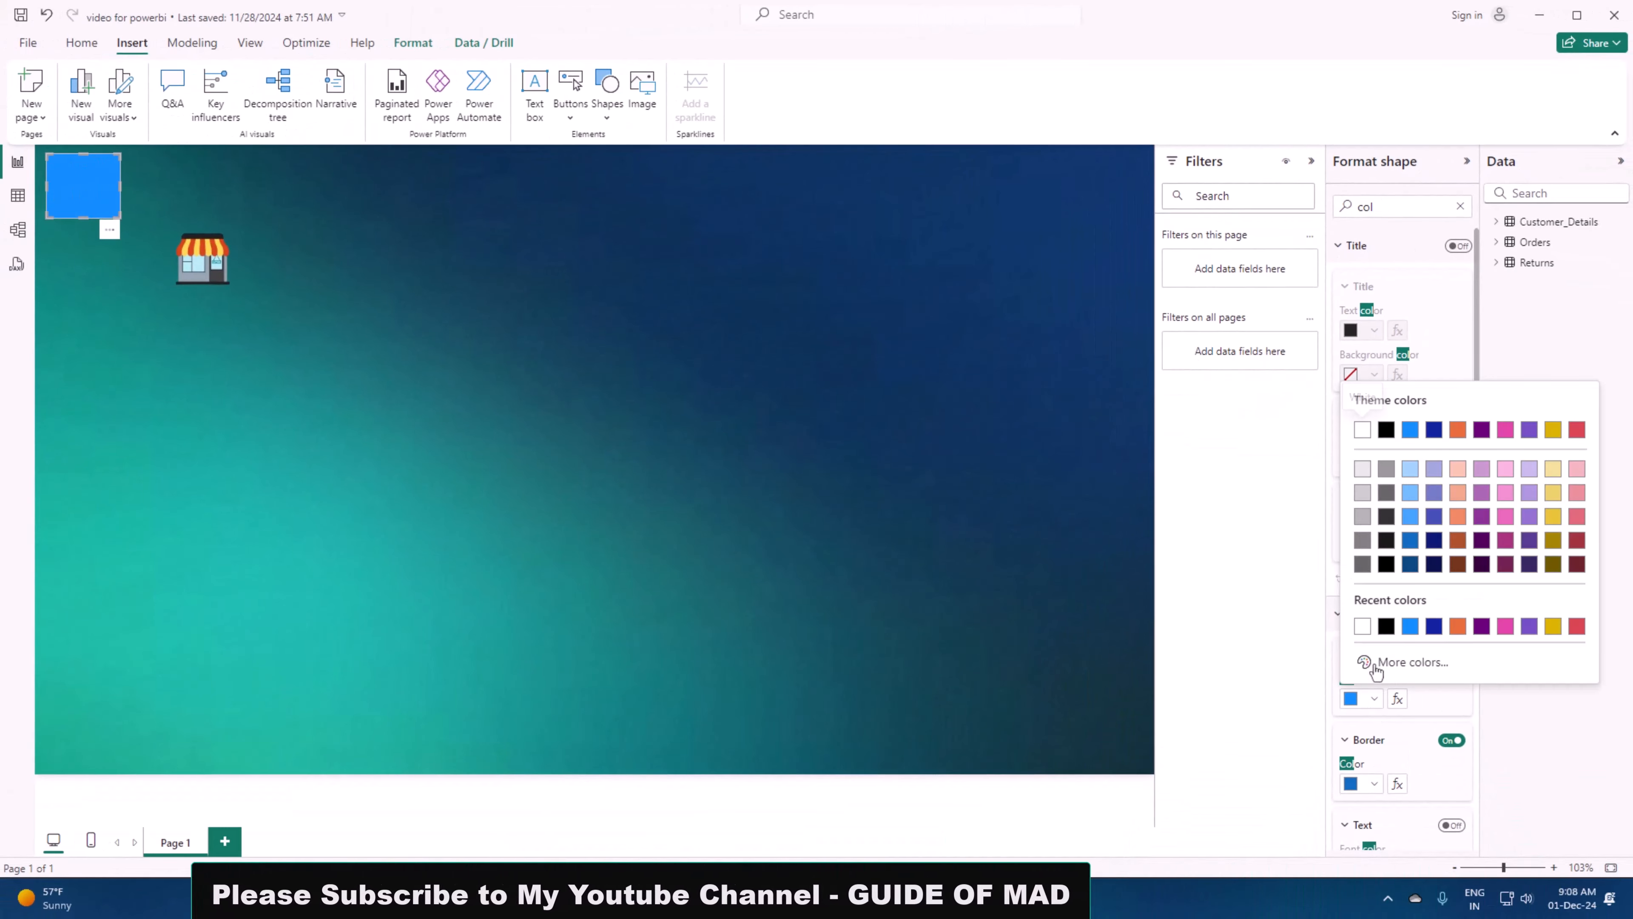
left_click(1362, 626)
left_click(637, 372)
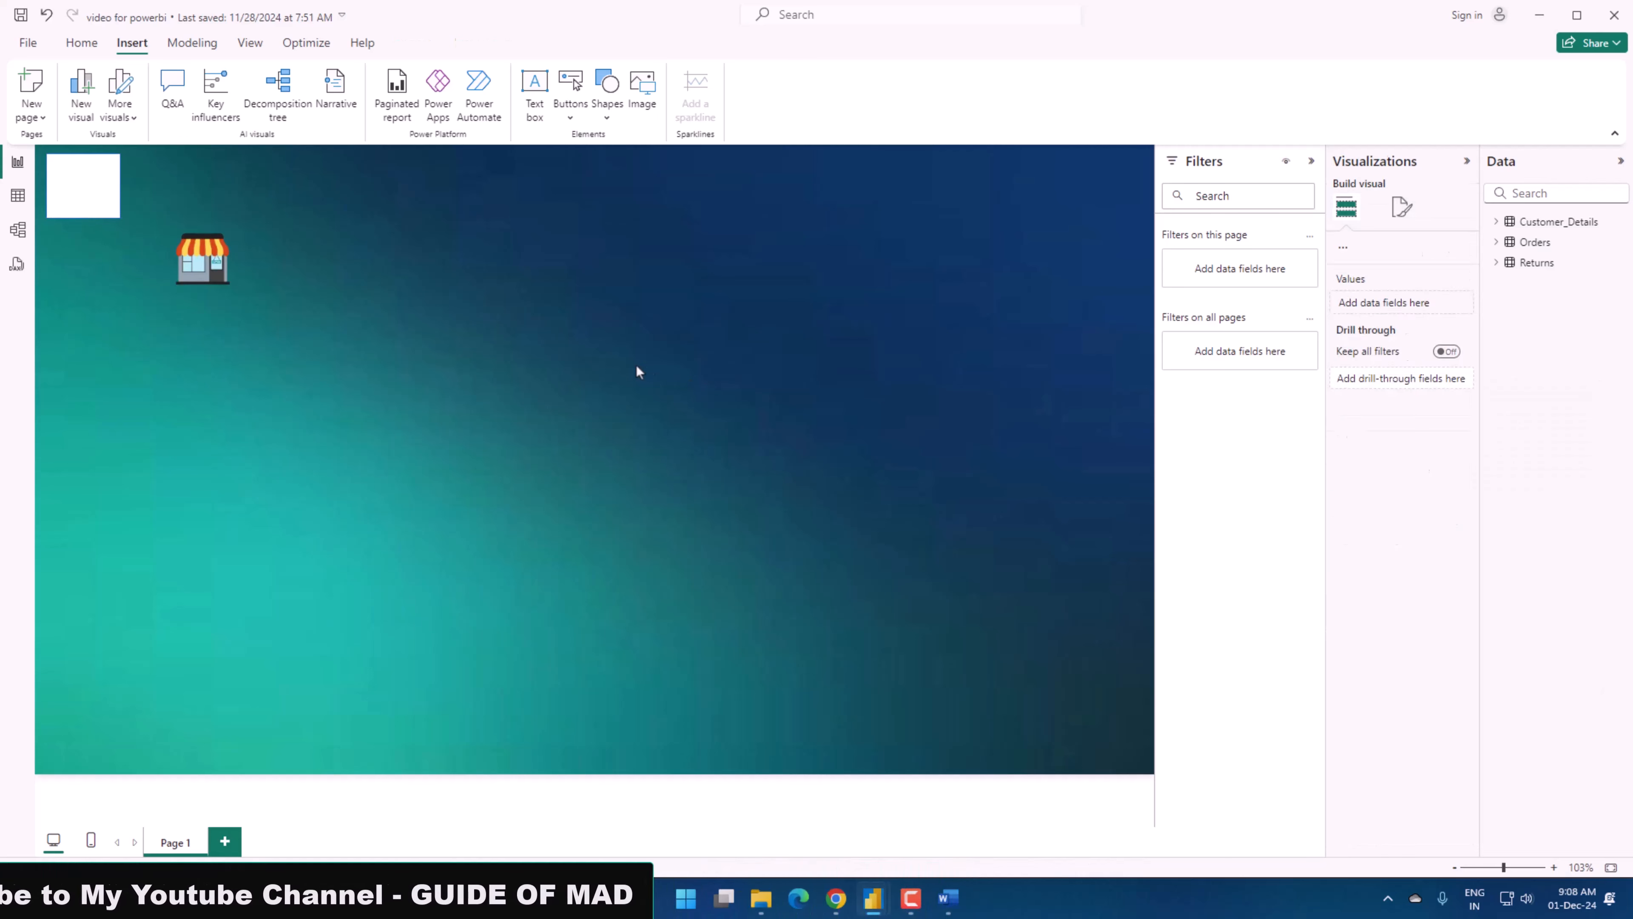
Overlap the shop picture and the white rectangle near the page's left edge so the rectangle backs the picture.
left_click_drag(195, 272, 76, 200)
key("Delete")
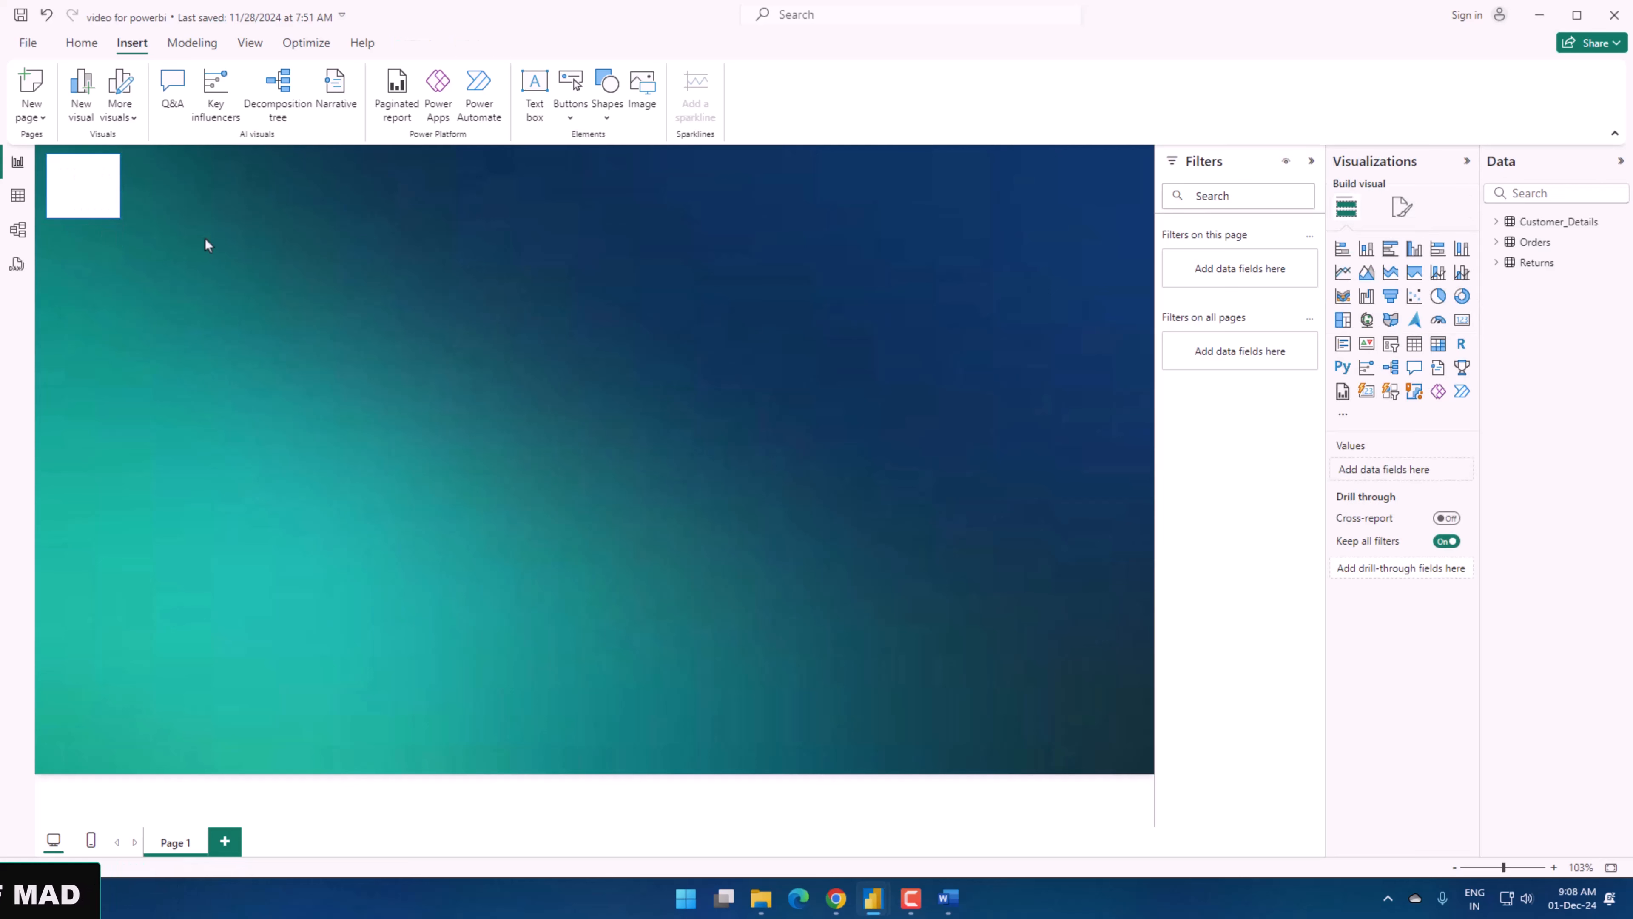
left_click(100, 195)
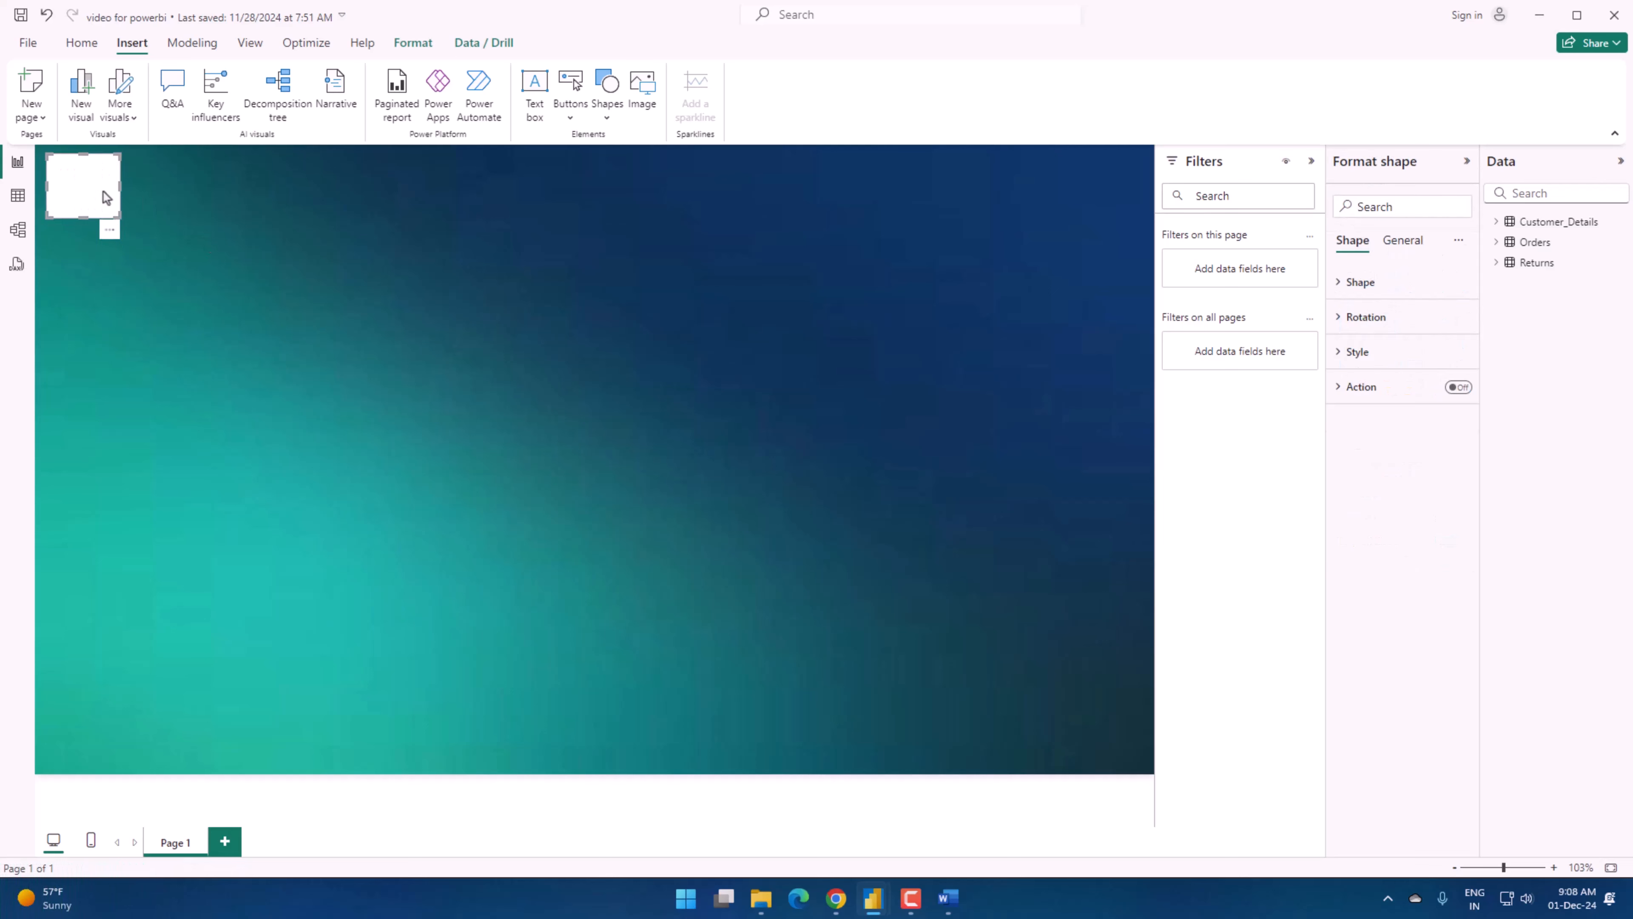
left_click_drag(103, 195, 99, 253)
left_click_drag(81, 188, 78, 213)
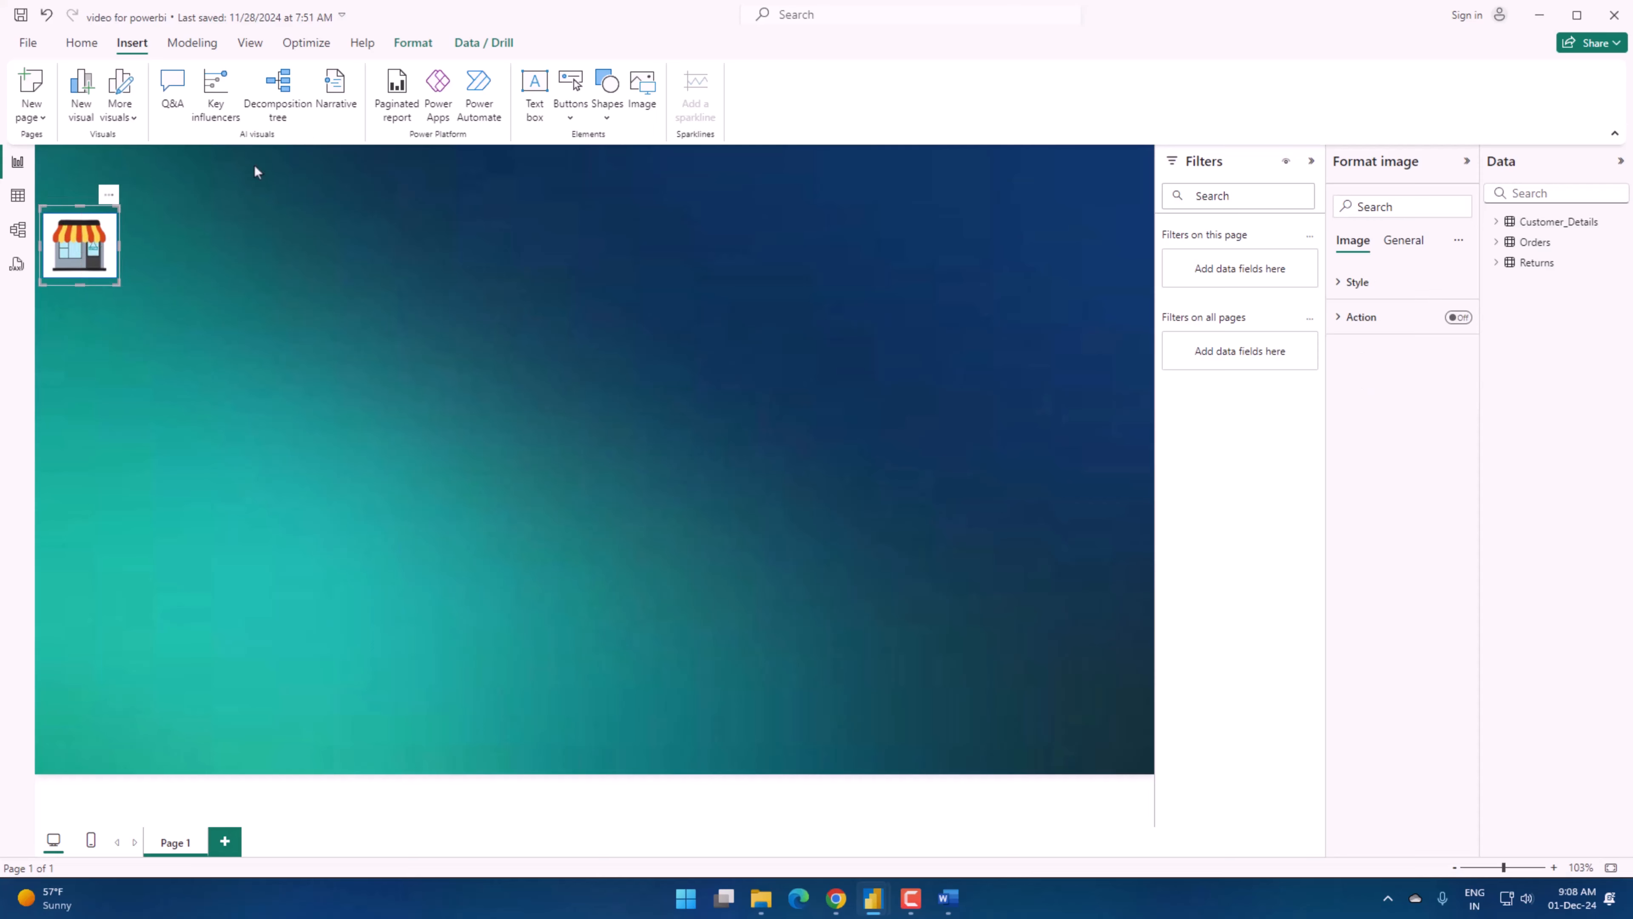
Bring the shop picture in front of the white rectangle.
left_click(458, 50)
left_click(396, 51)
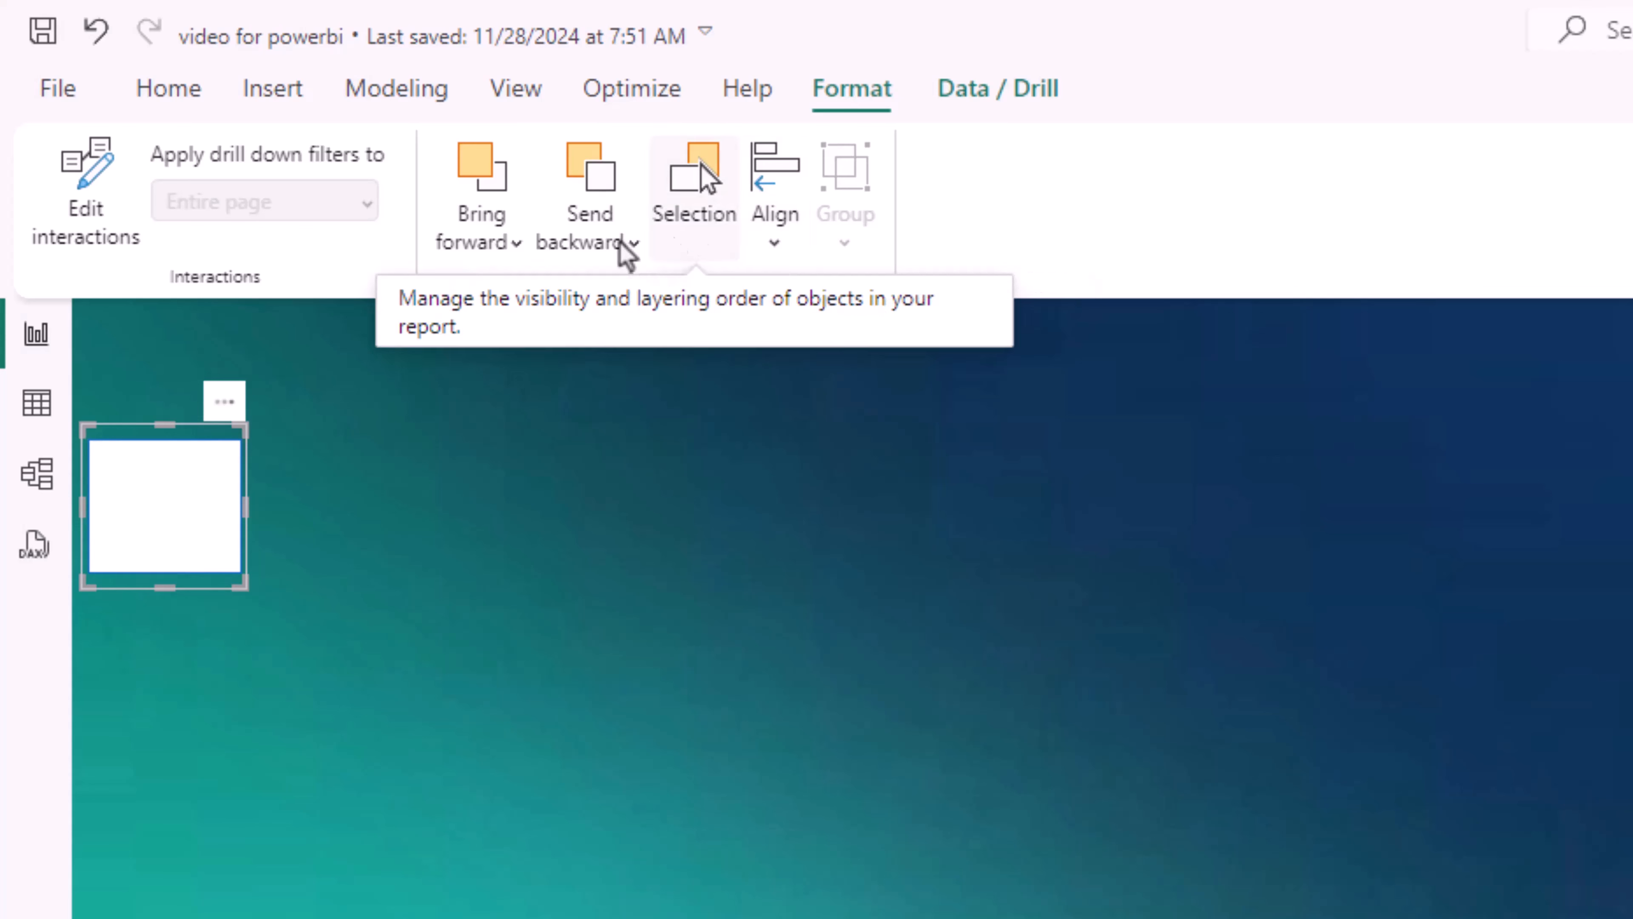
left_click(587, 254)
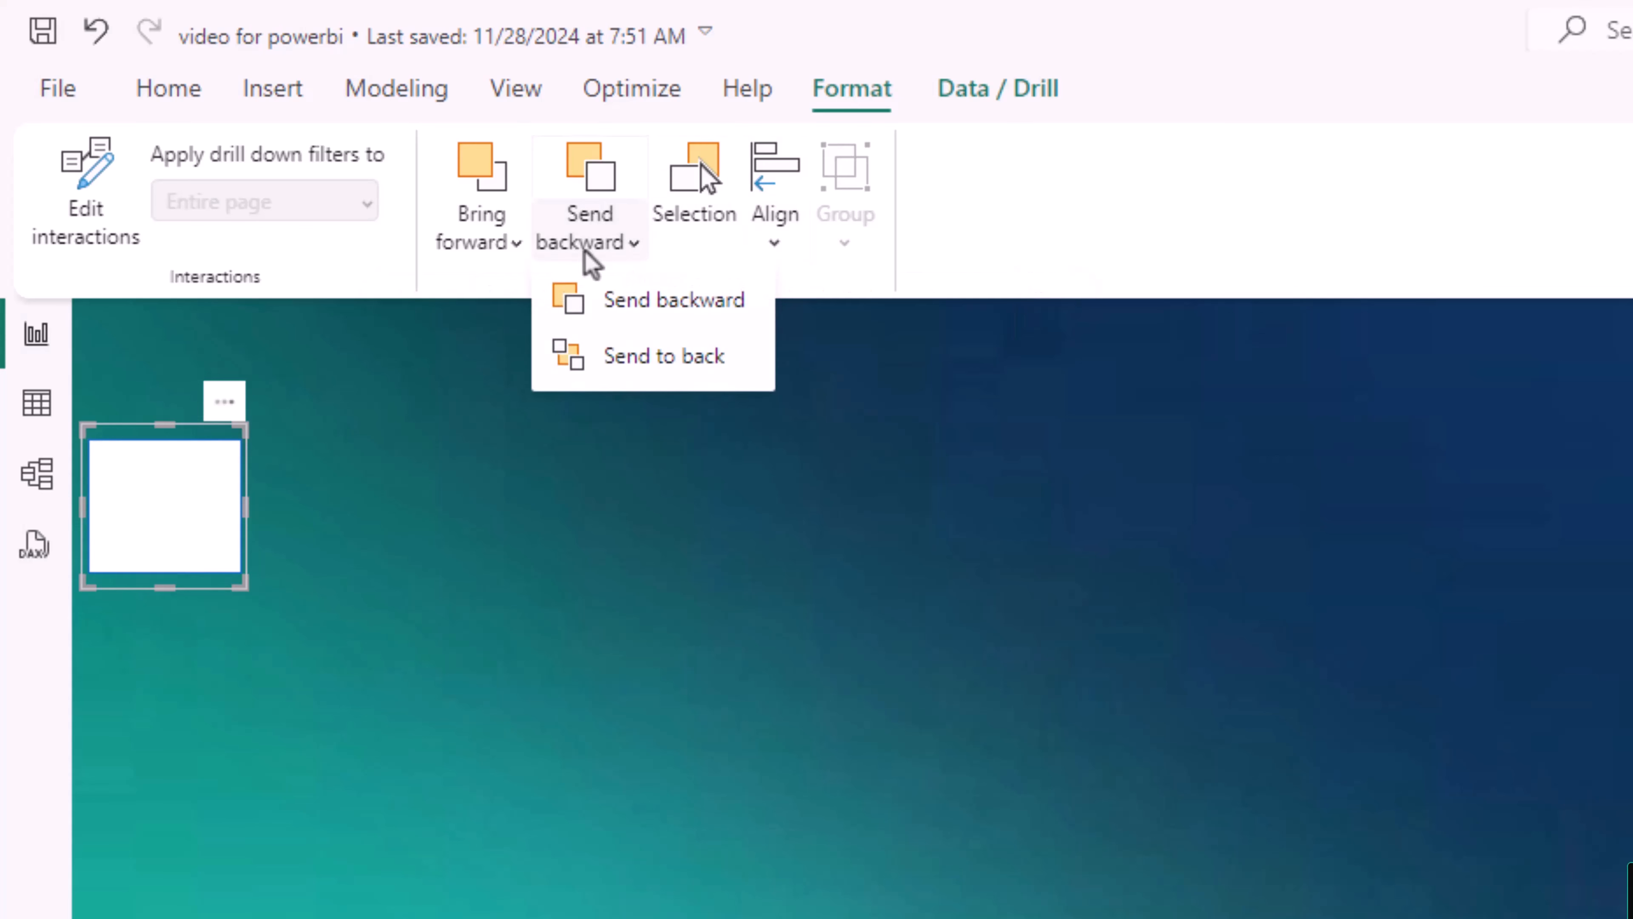
left_click(518, 261)
left_click(554, 360)
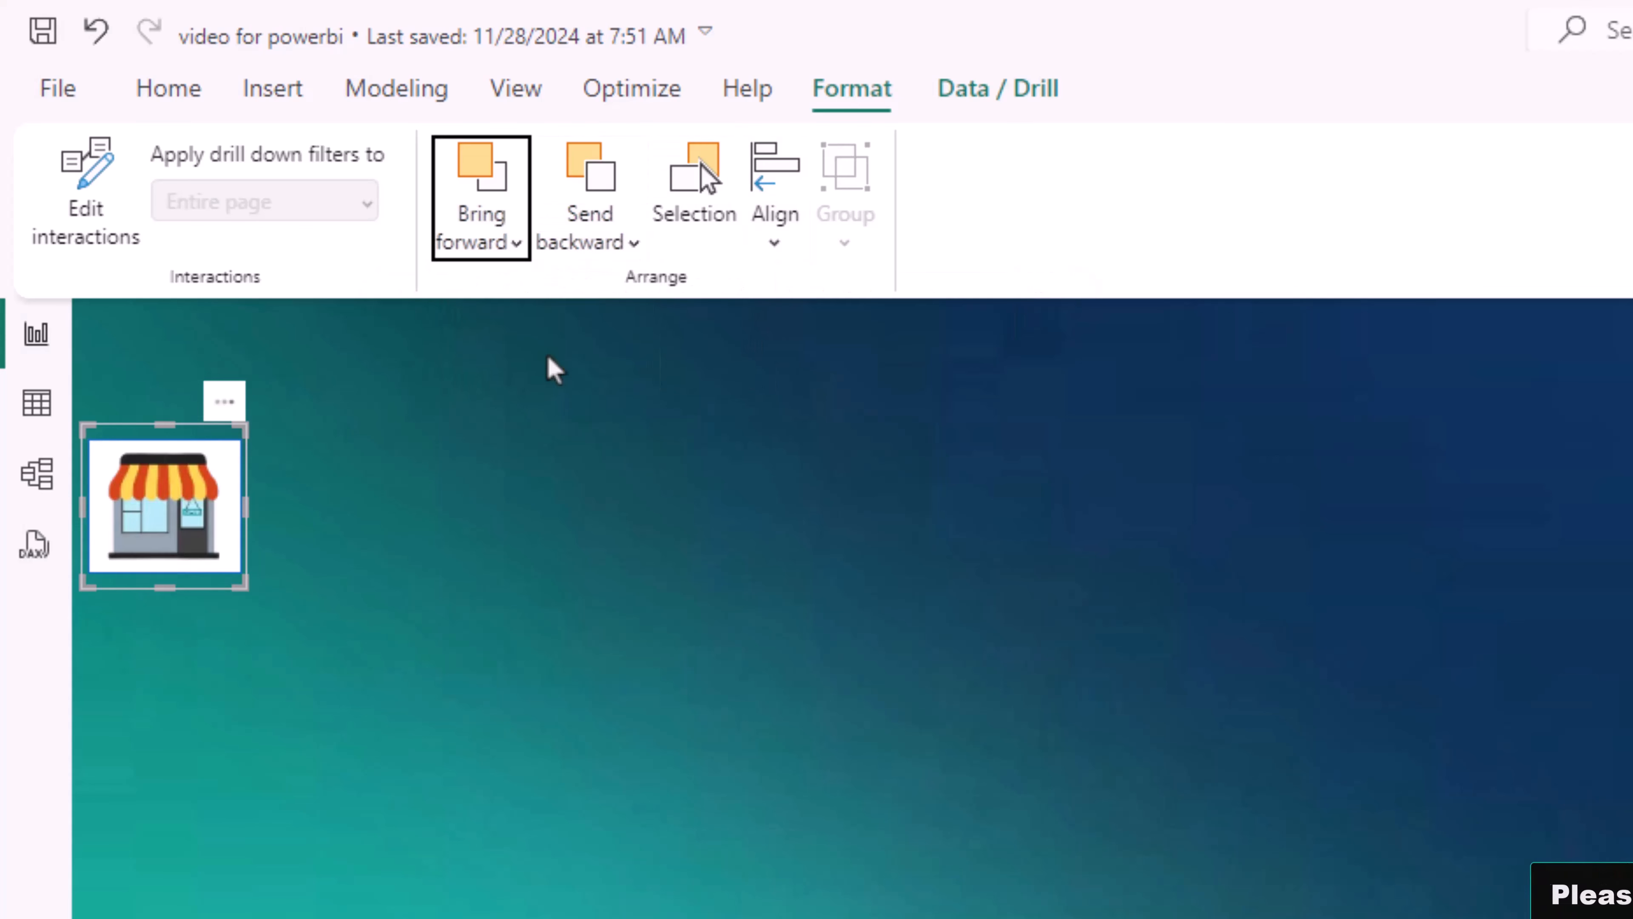
left_click(535, 571)
Move the shop picture and its white rectangle up into the page's upper-left corner, keeping the picture centred on the rectangle.
left_click_drag(169, 497, 162, 373)
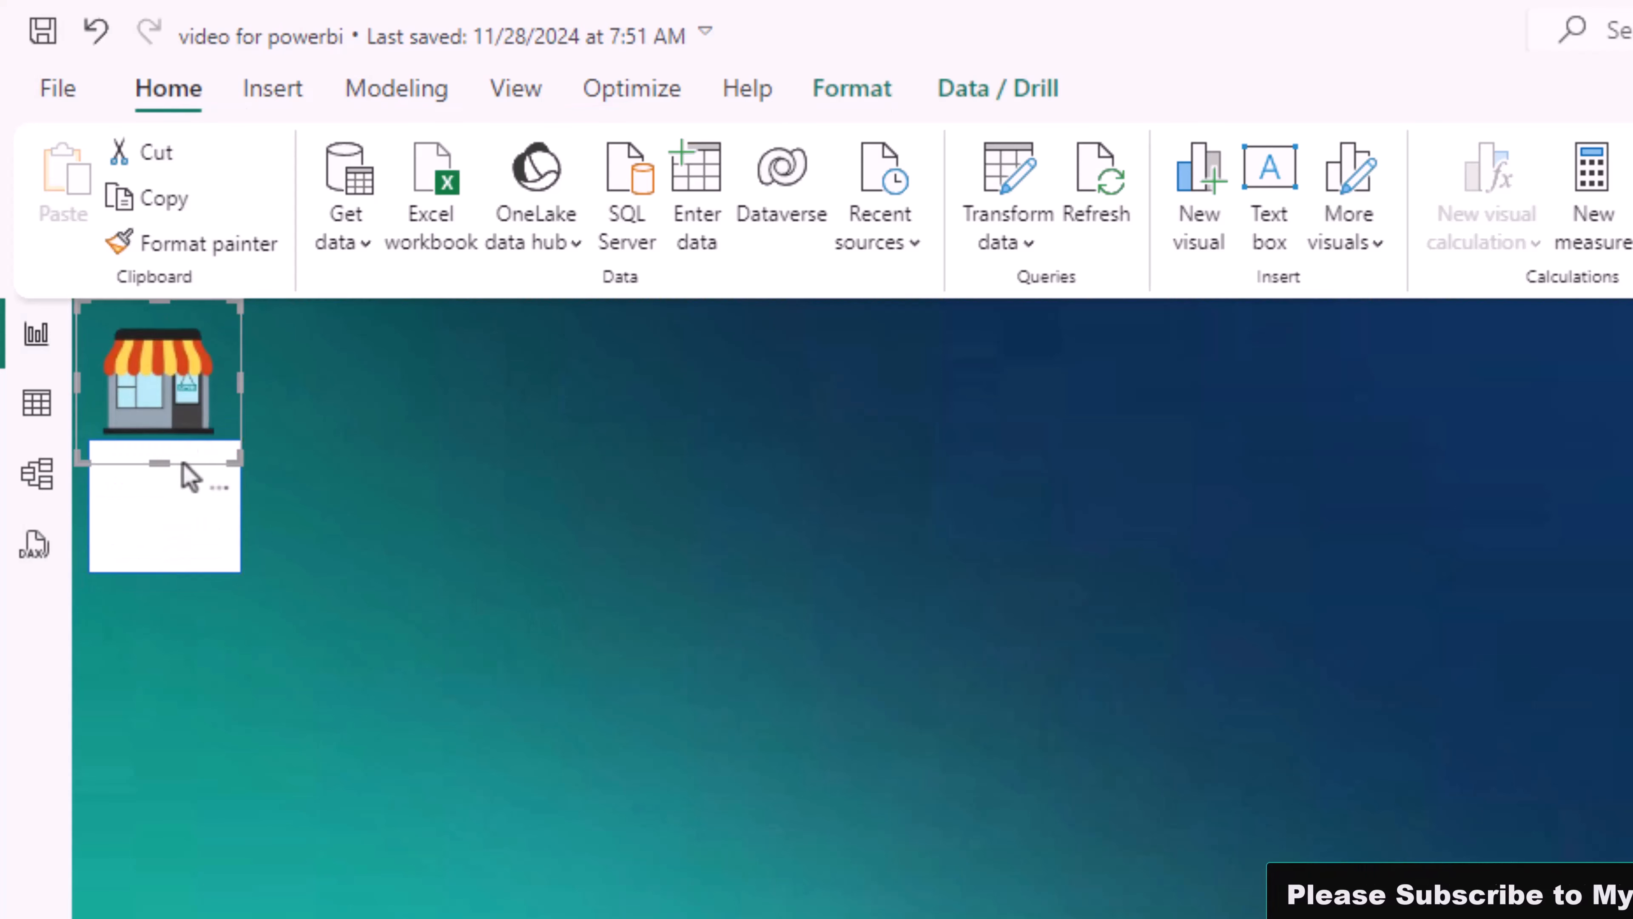
left_click_drag(149, 563, 157, 441)
left_click(443, 512)
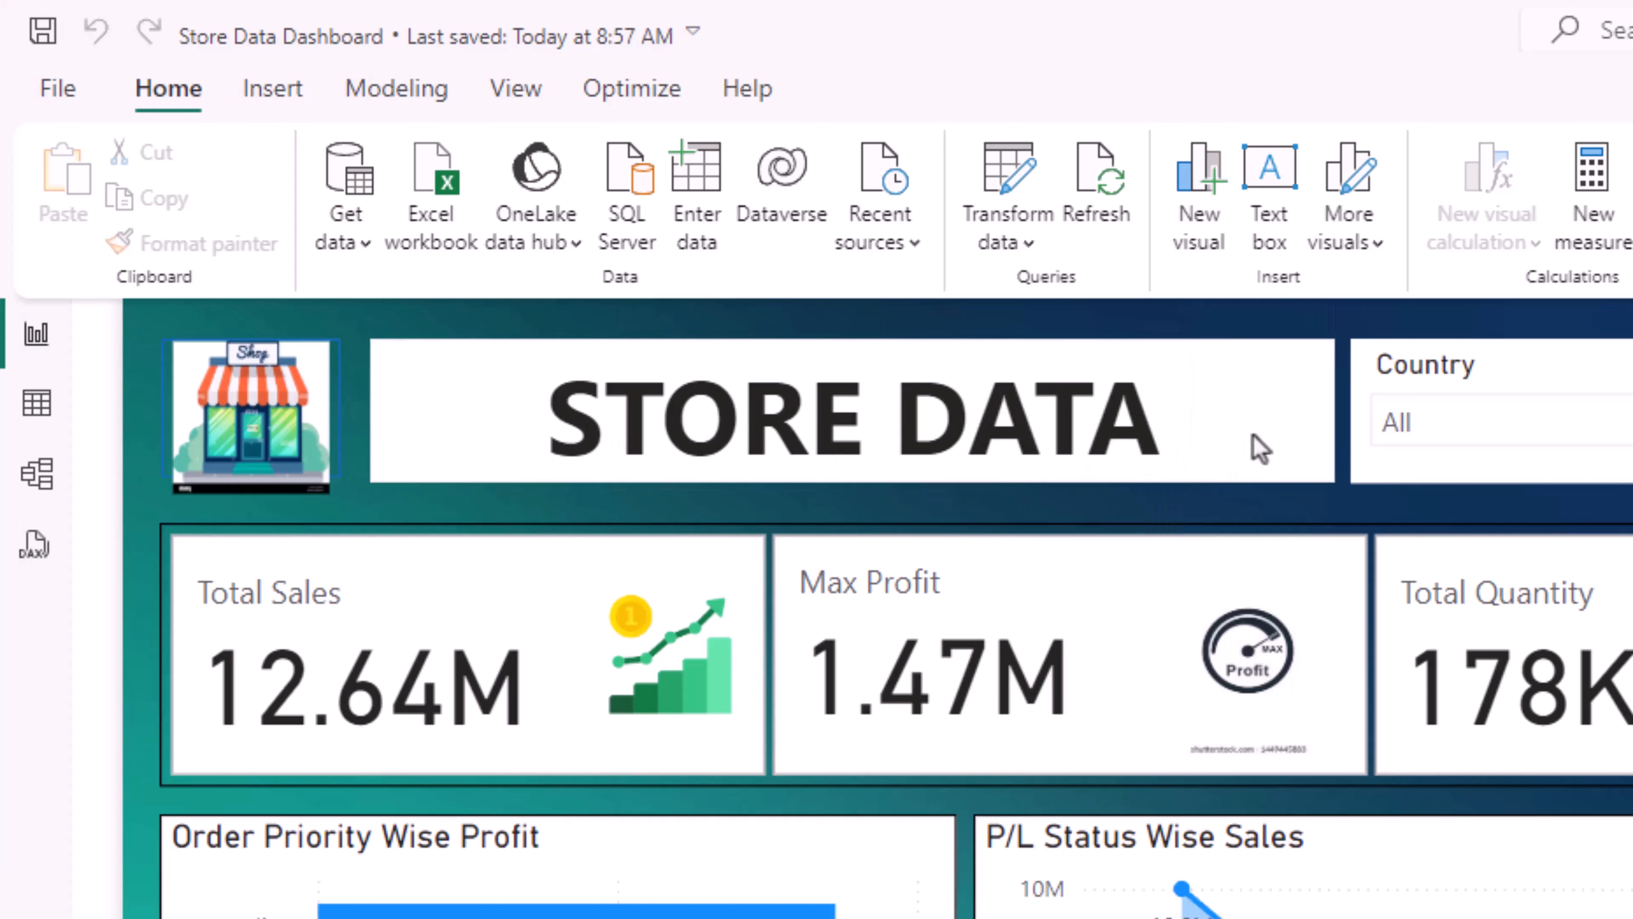
Check the title banner in the Store Data Dashboard, then add a text box reading STORE DATA to the video for powerbi report.
left_click(801, 444)
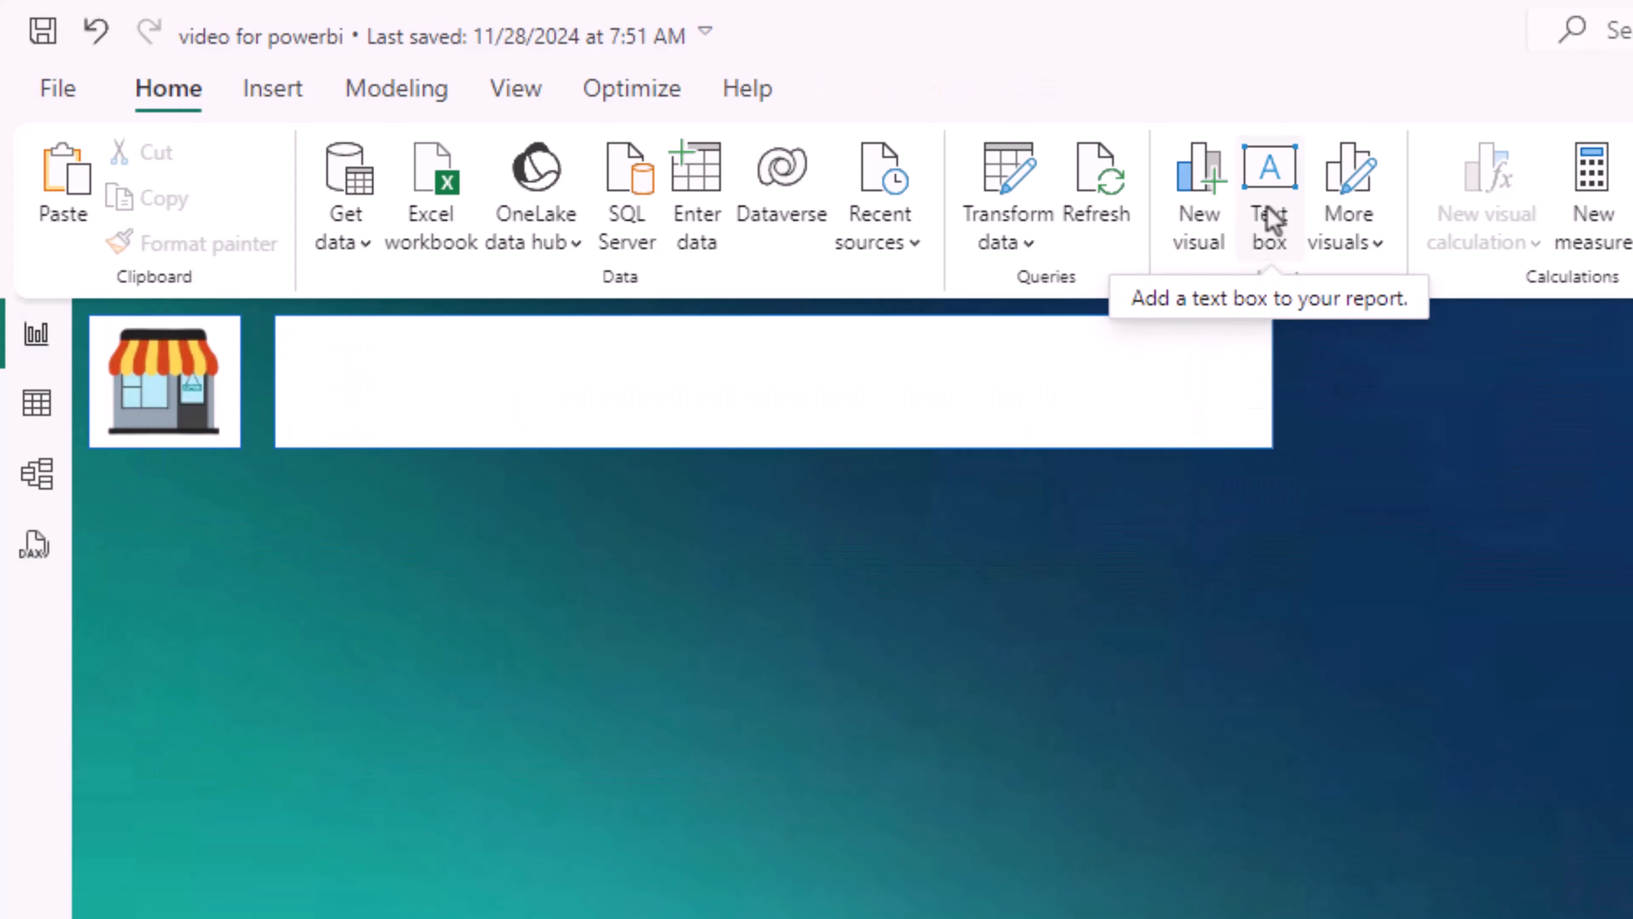
left_click(1269, 193)
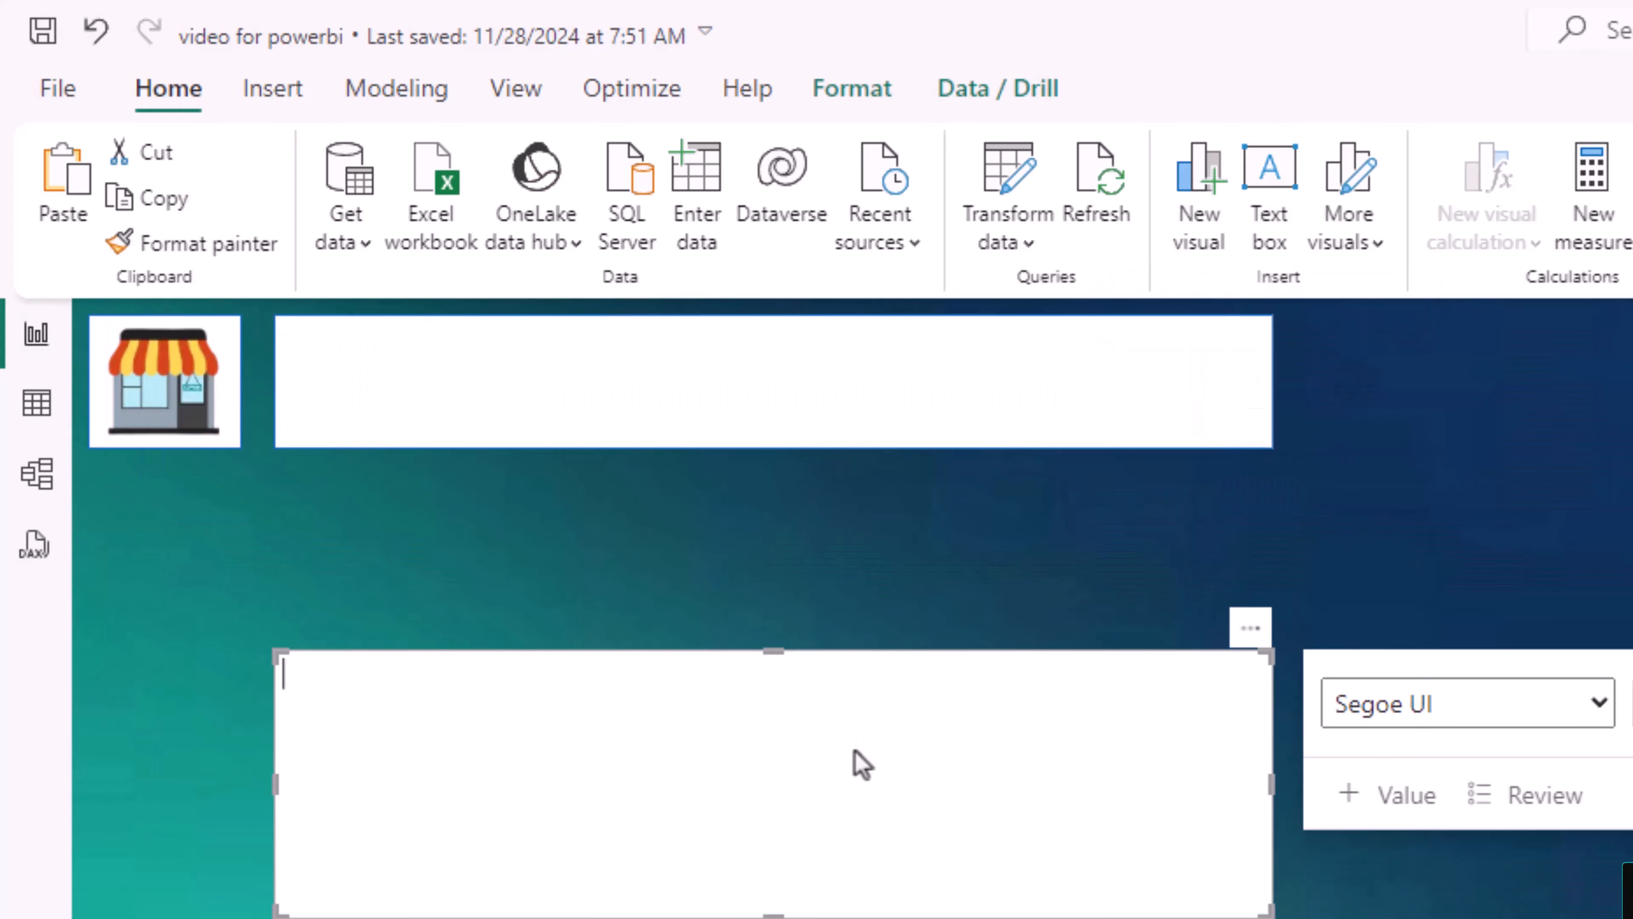
type("STORE DATA")
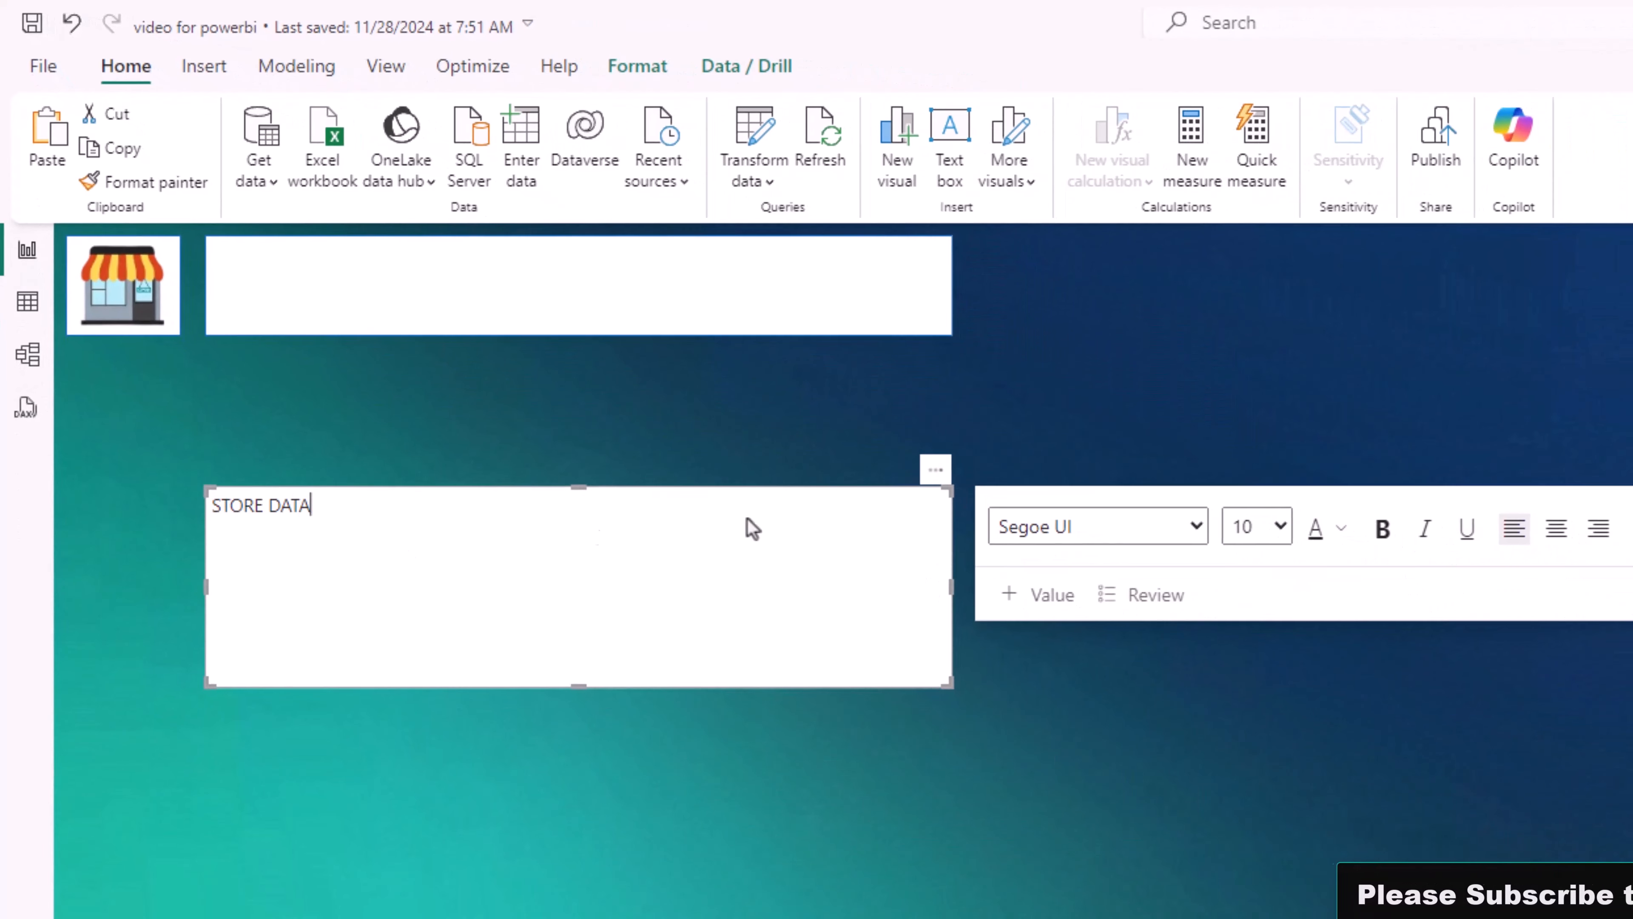
Format the STORE DATA text as size 40, bold and centred, and reduce the text box's height to fit it.
left_click_drag(308, 505, 211, 505)
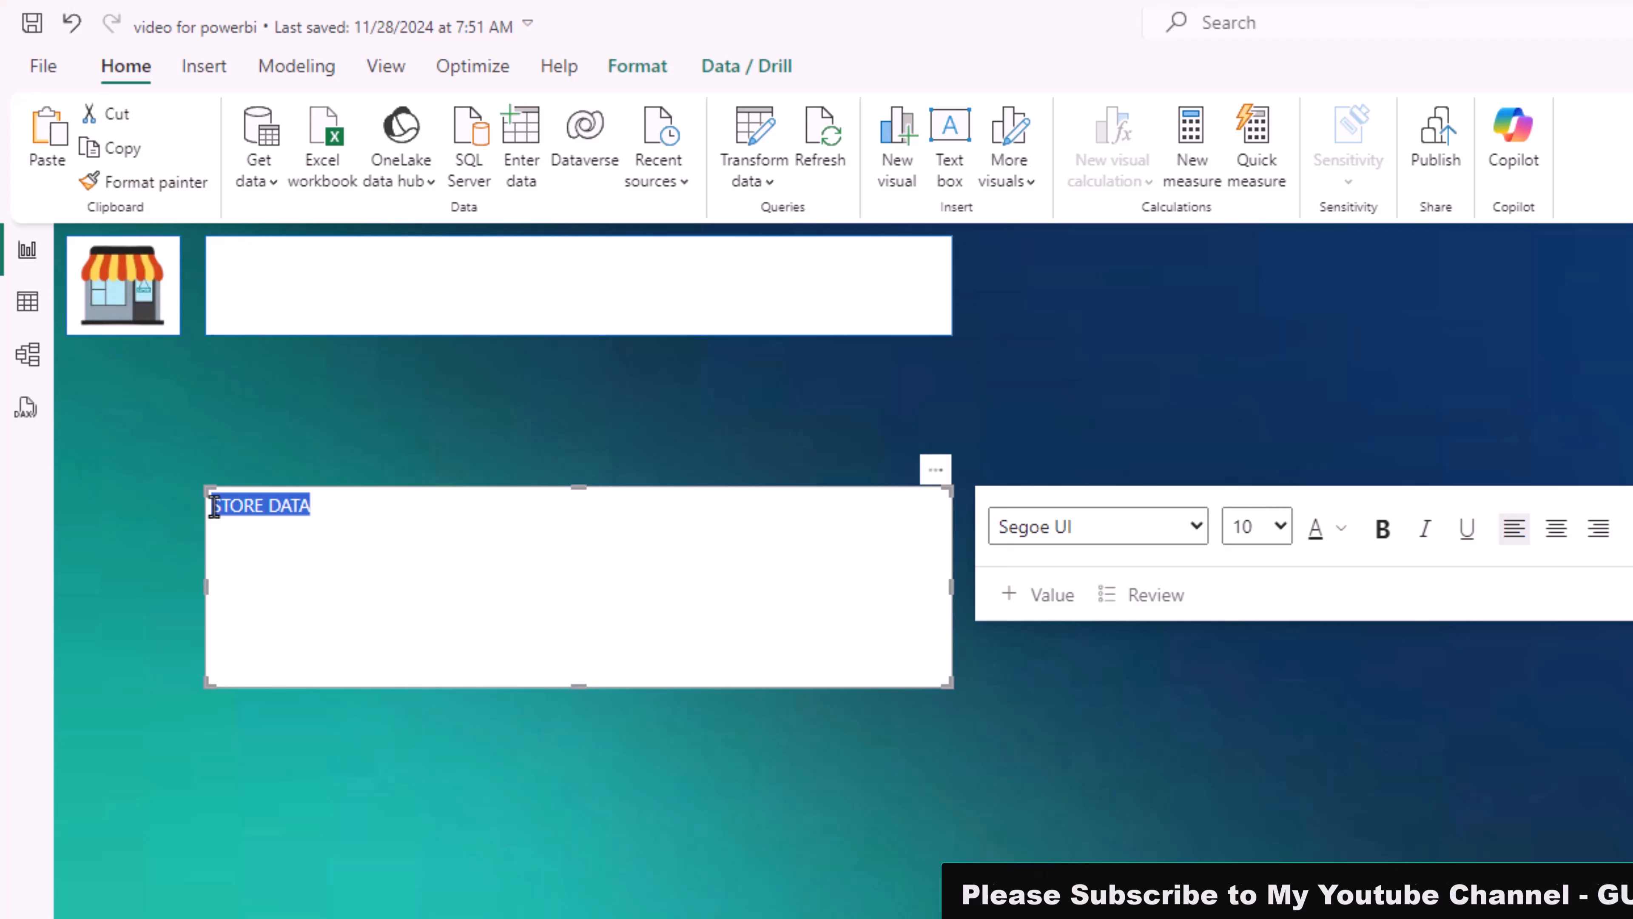
left_click(1280, 526)
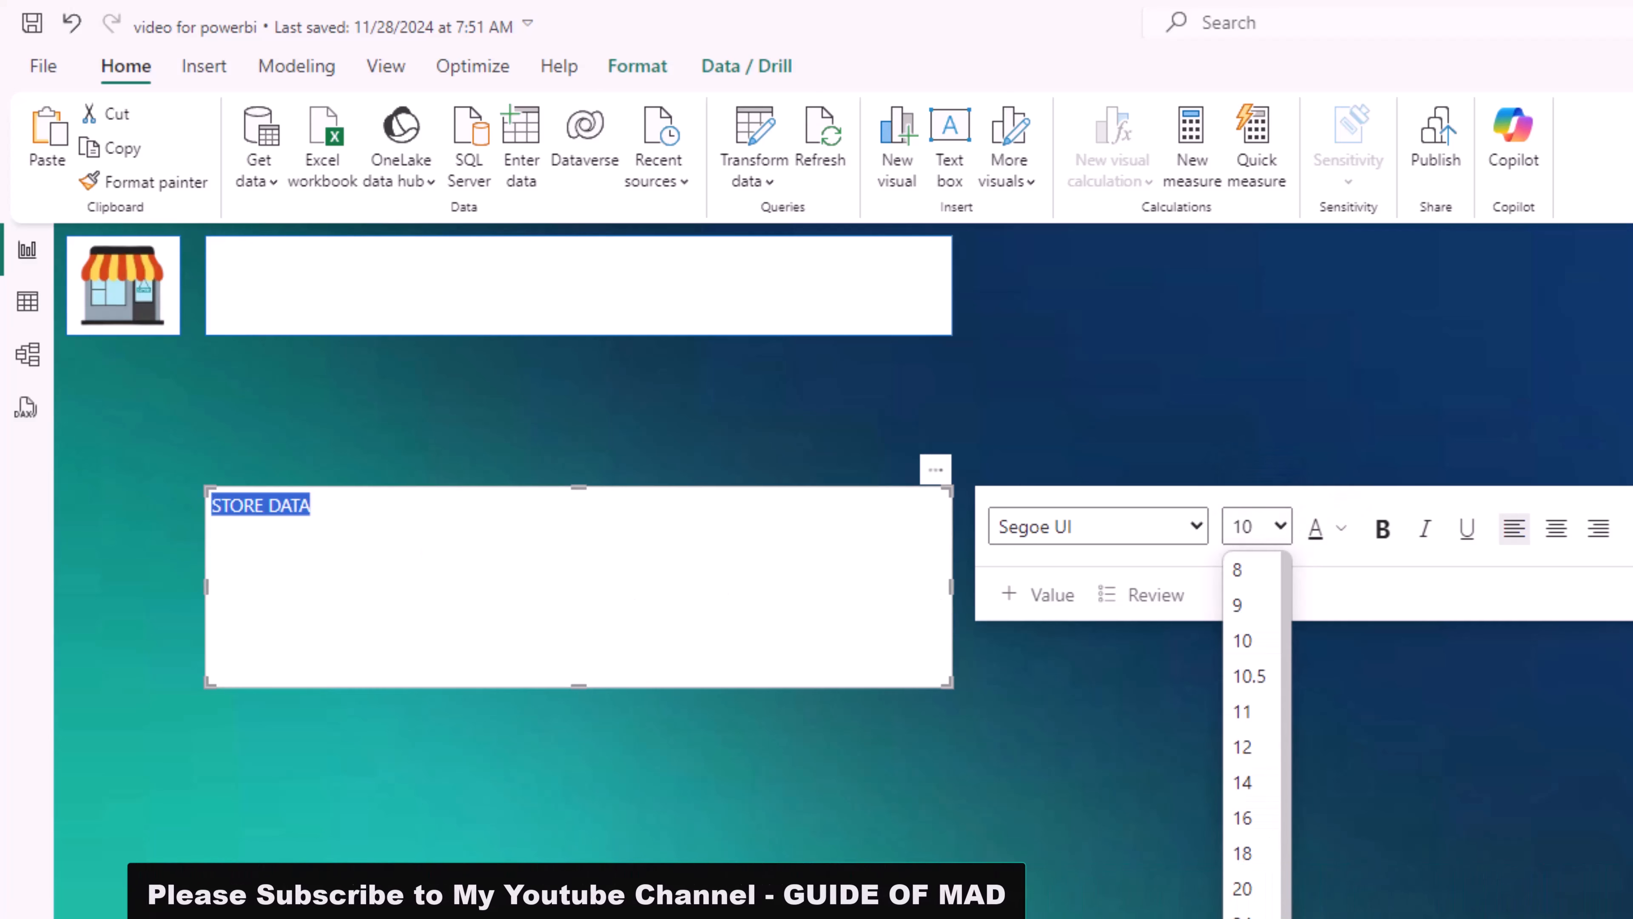
left_click(1242, 918)
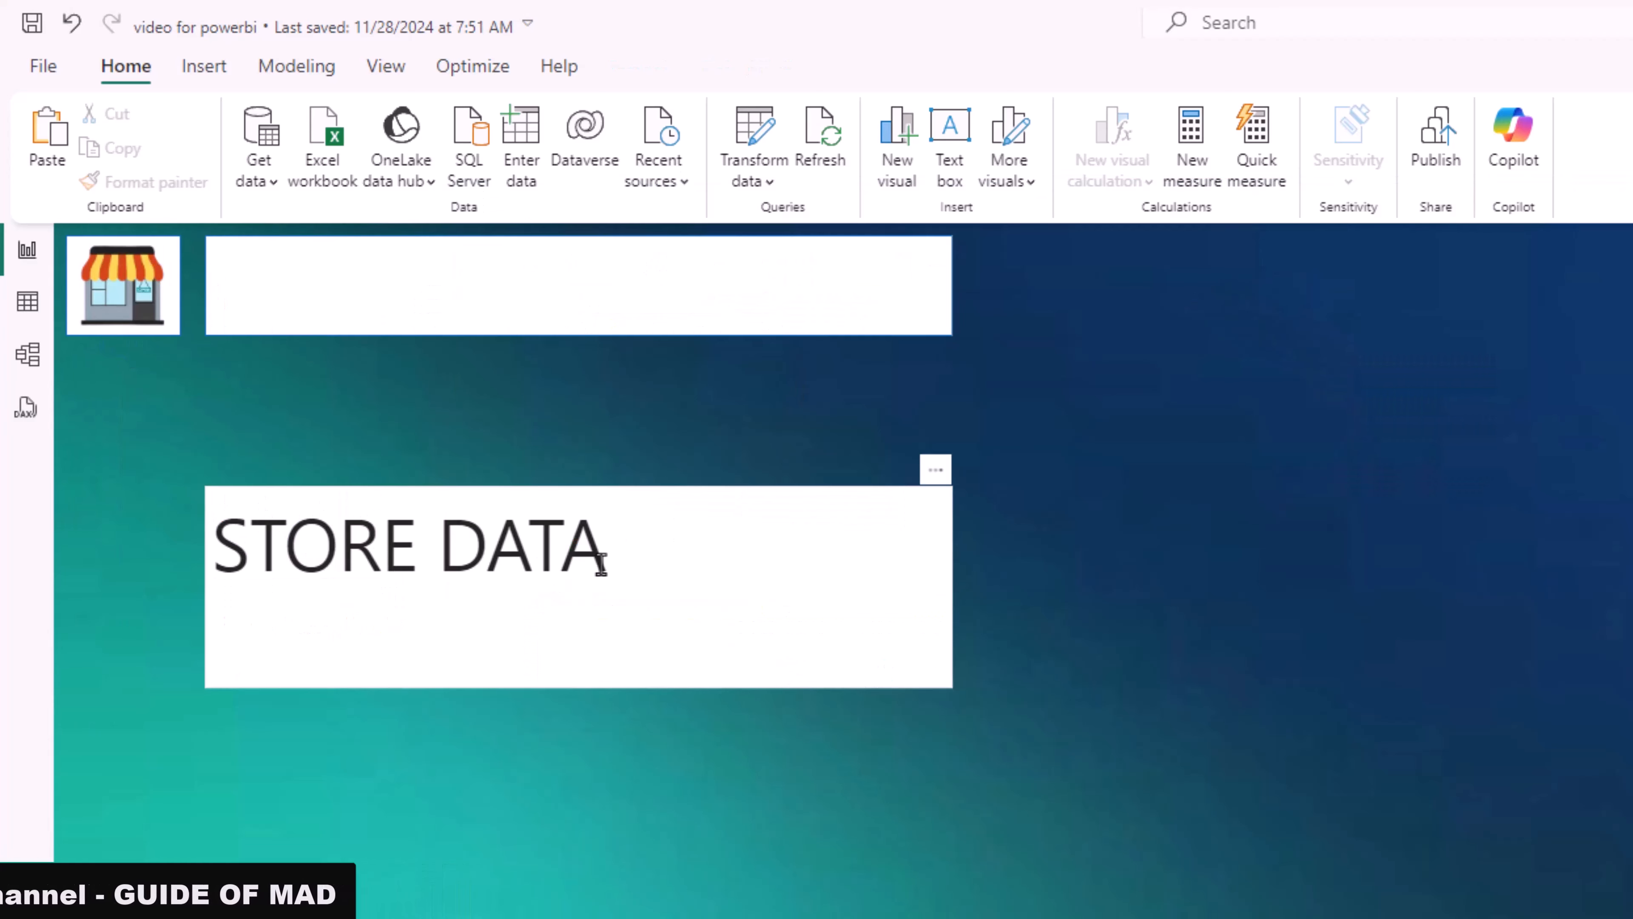
left_click_drag(601, 563, 213, 547)
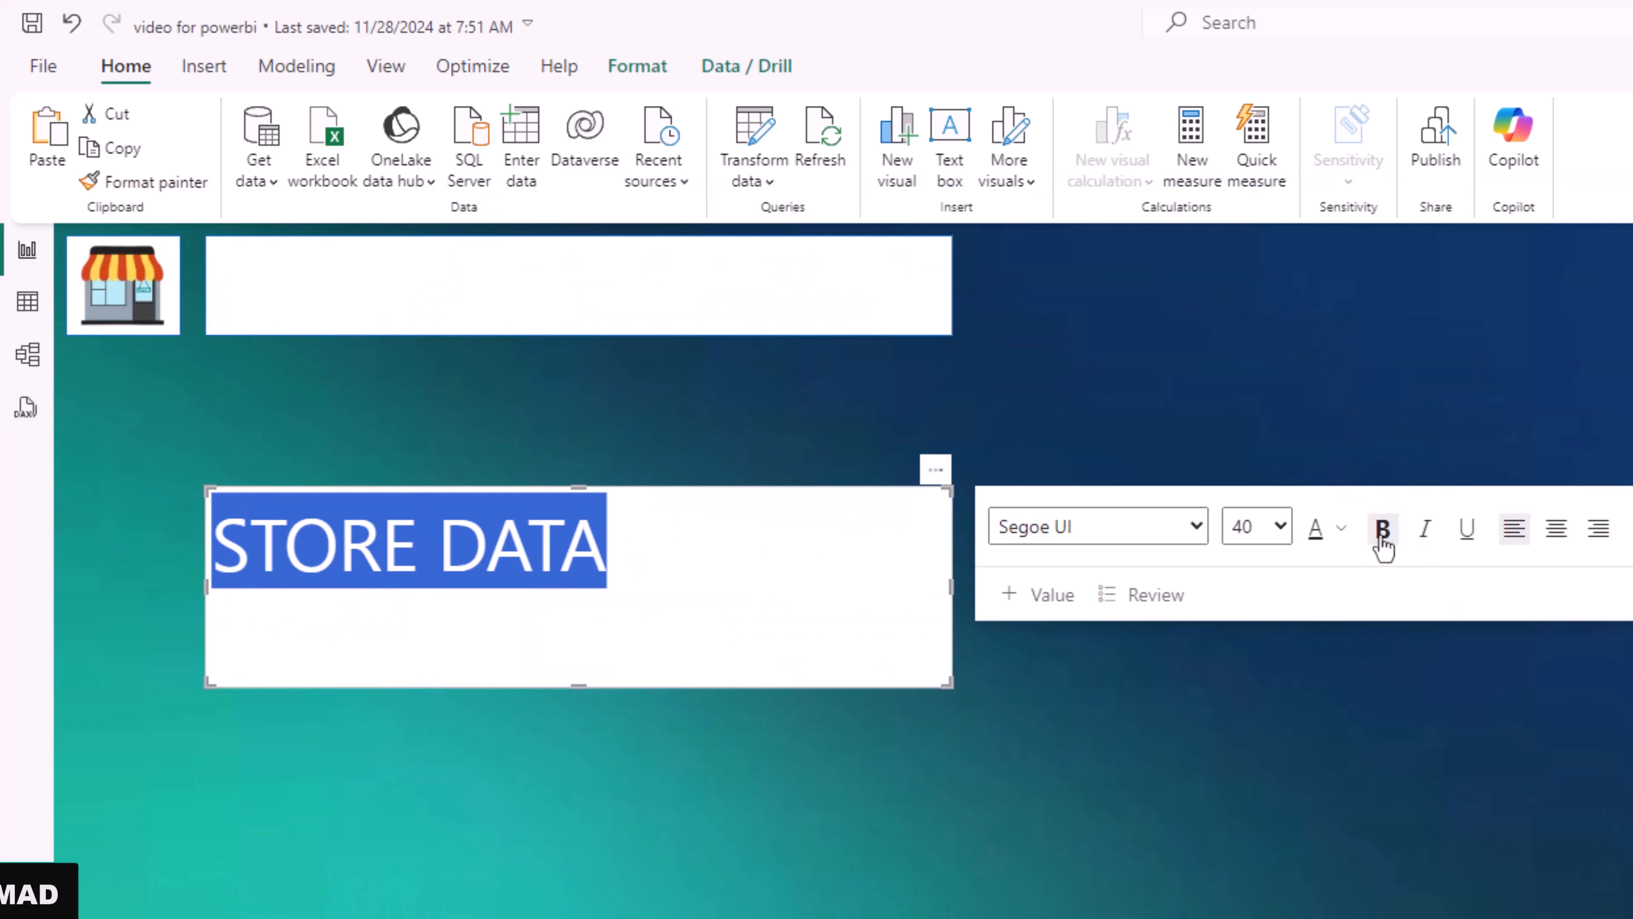
left_click(1382, 541)
left_click(1556, 541)
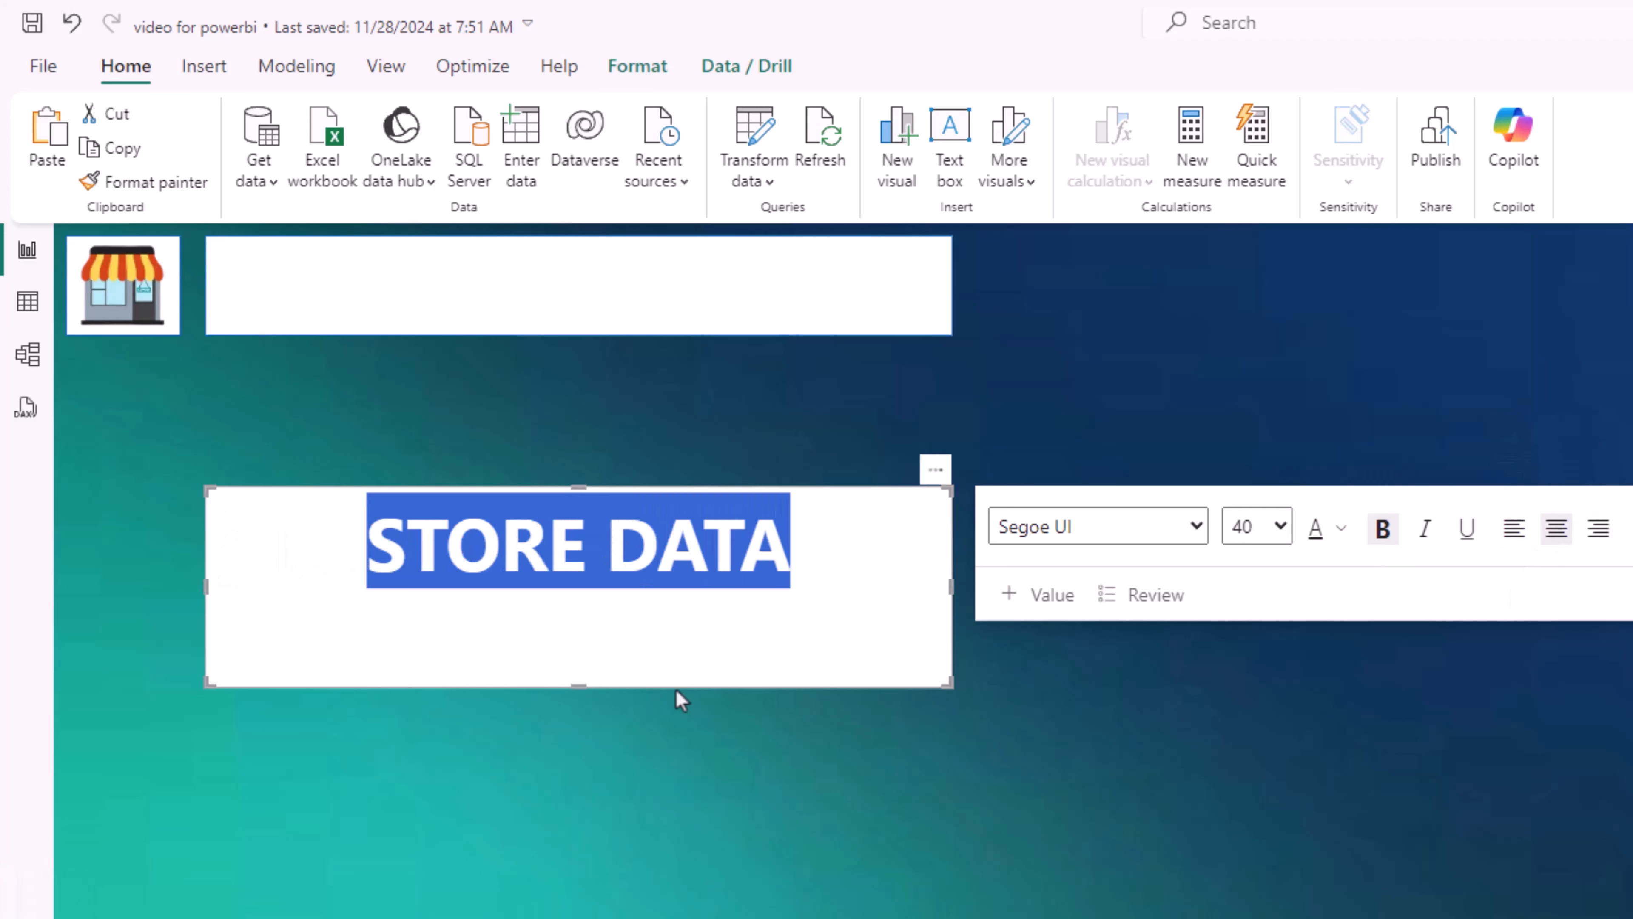
left_click_drag(574, 679, 571, 597)
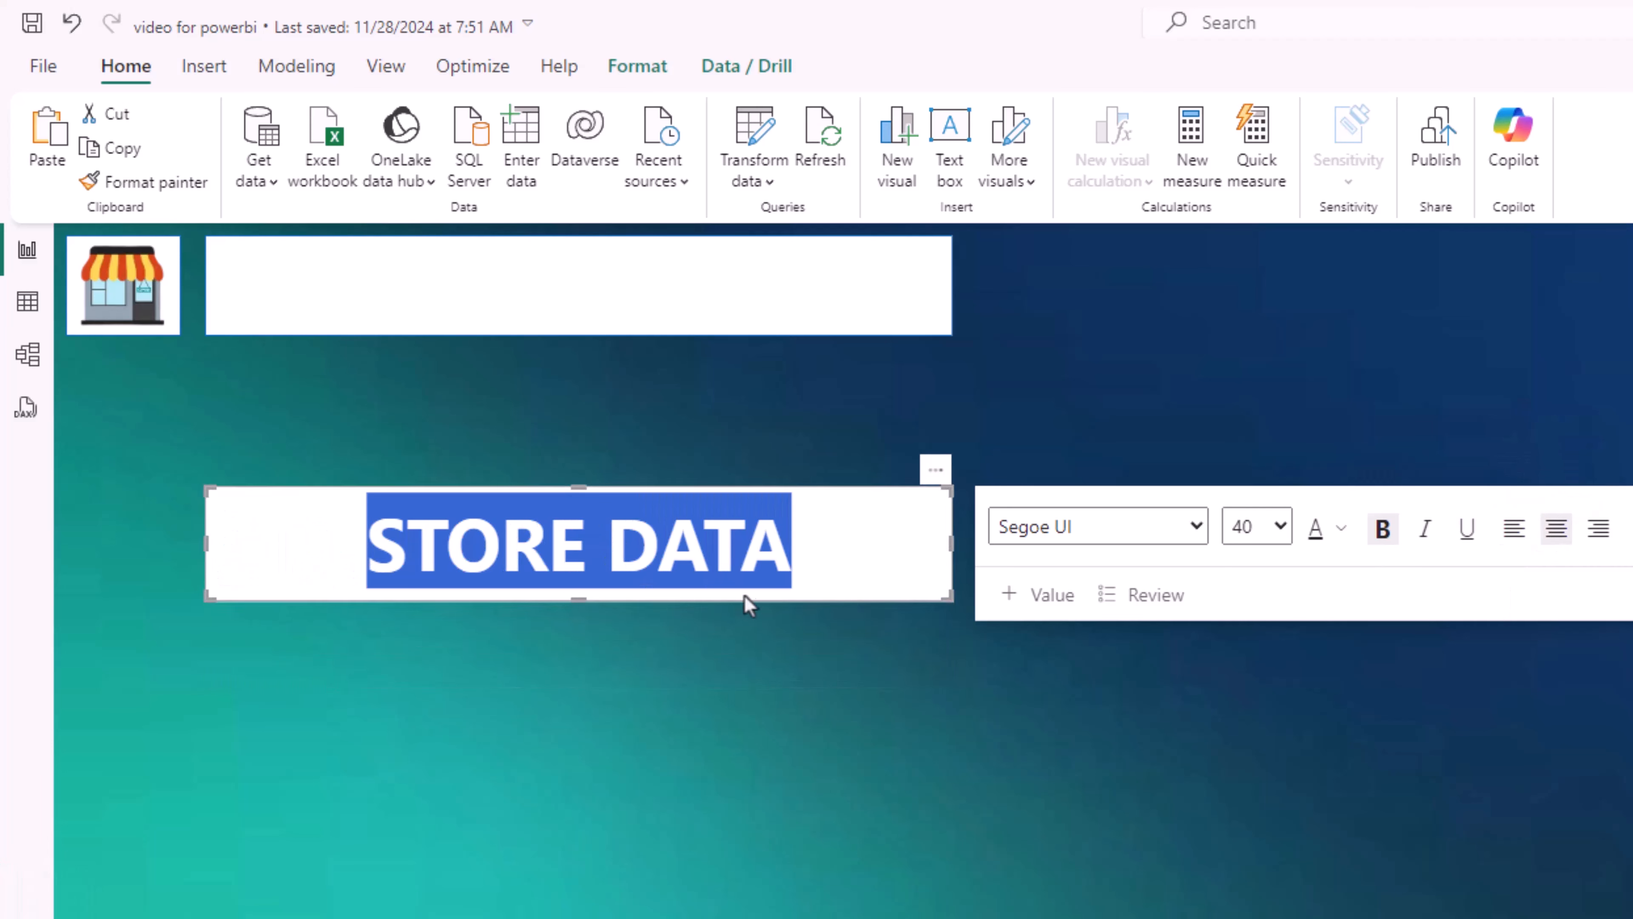